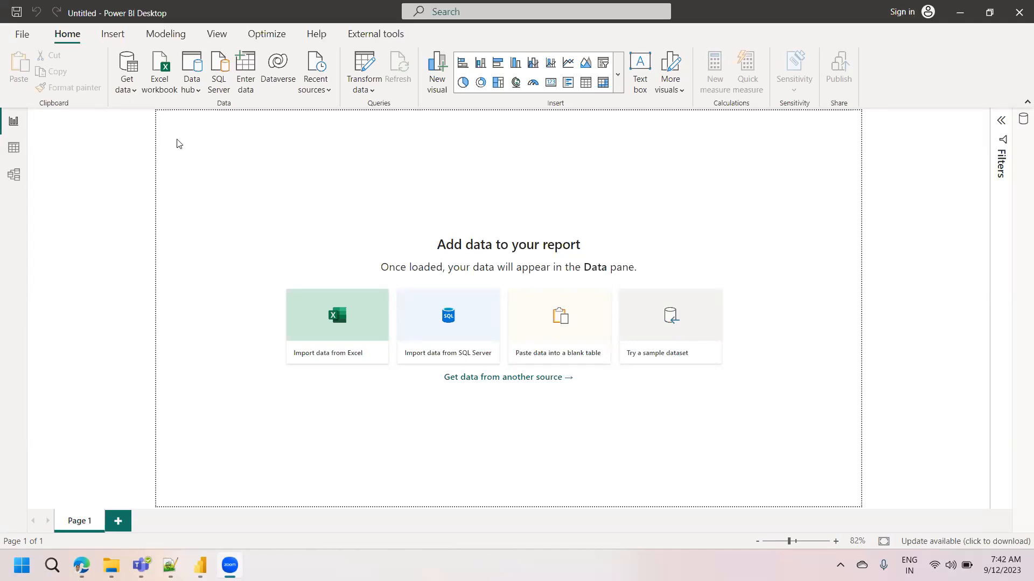
Step: Connect to the PowerBI Access database in the Sales folder as a data source
{"action": "left_click", "coordinate": [132, 90]}
{"action": "left_click", "coordinate": [133, 95]}
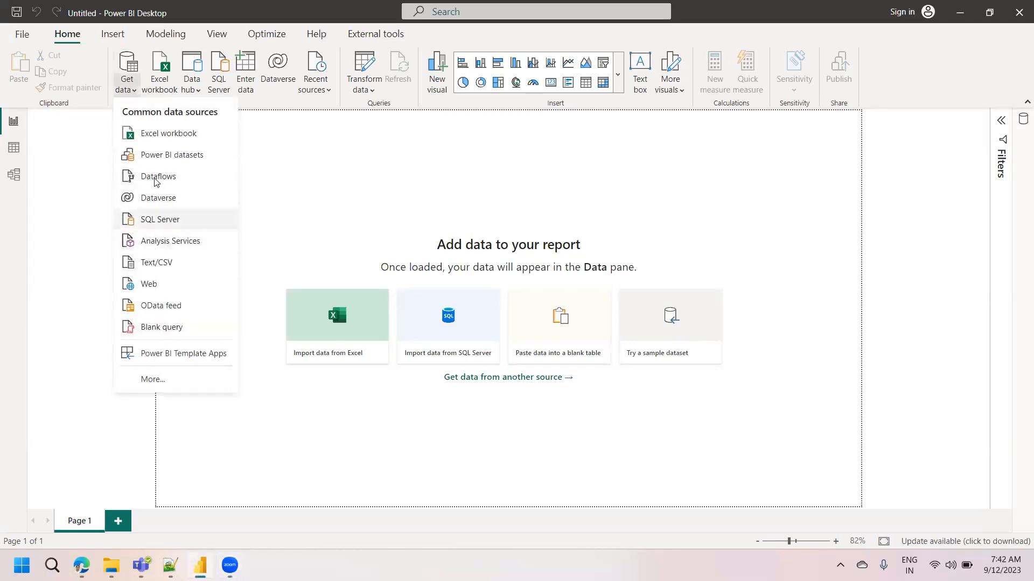
{"action": "left_click", "coordinate": [151, 384]}
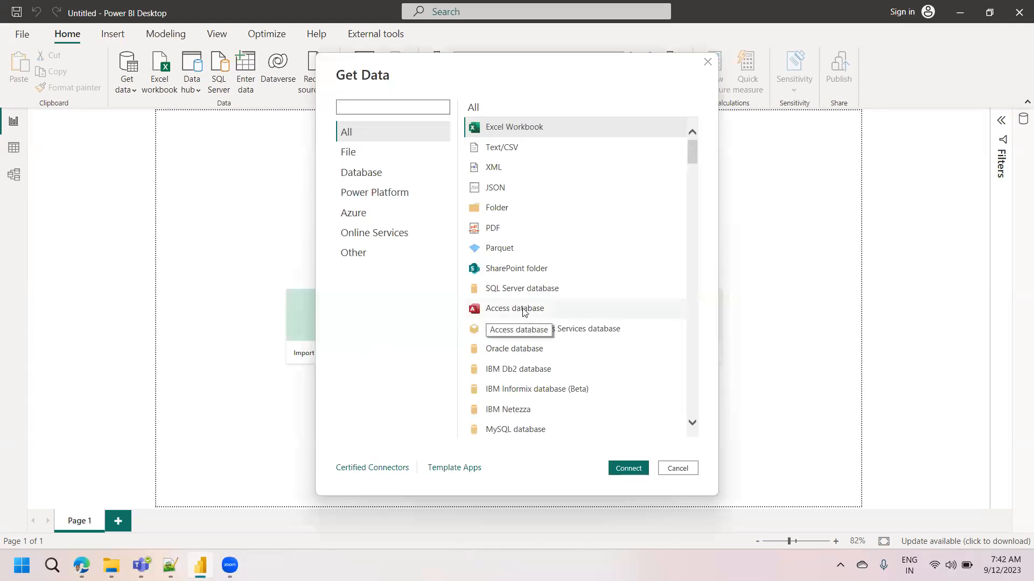
{"action": "left_click", "coordinate": [375, 180]}
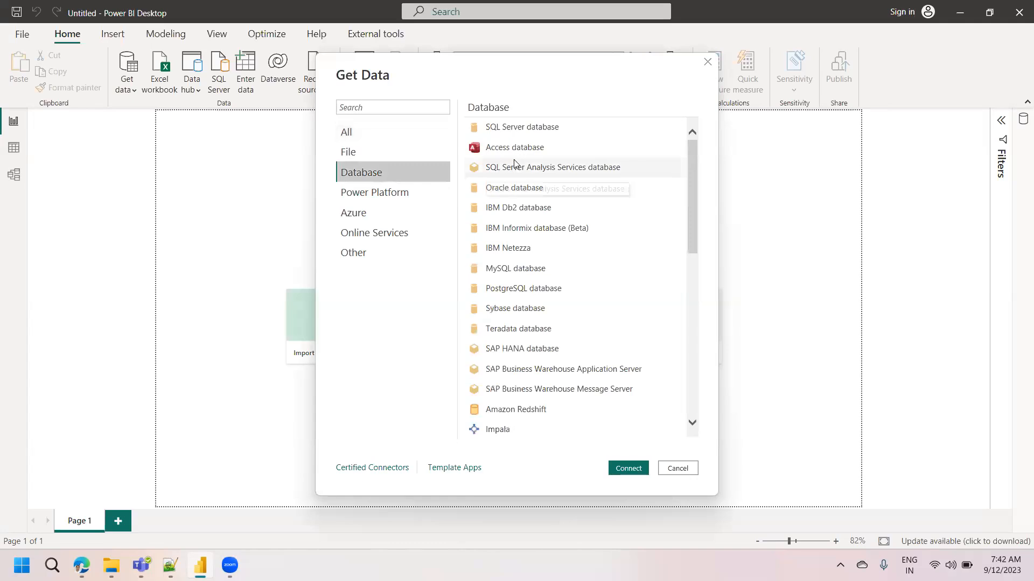
{"action": "left_click", "coordinate": [528, 148]}
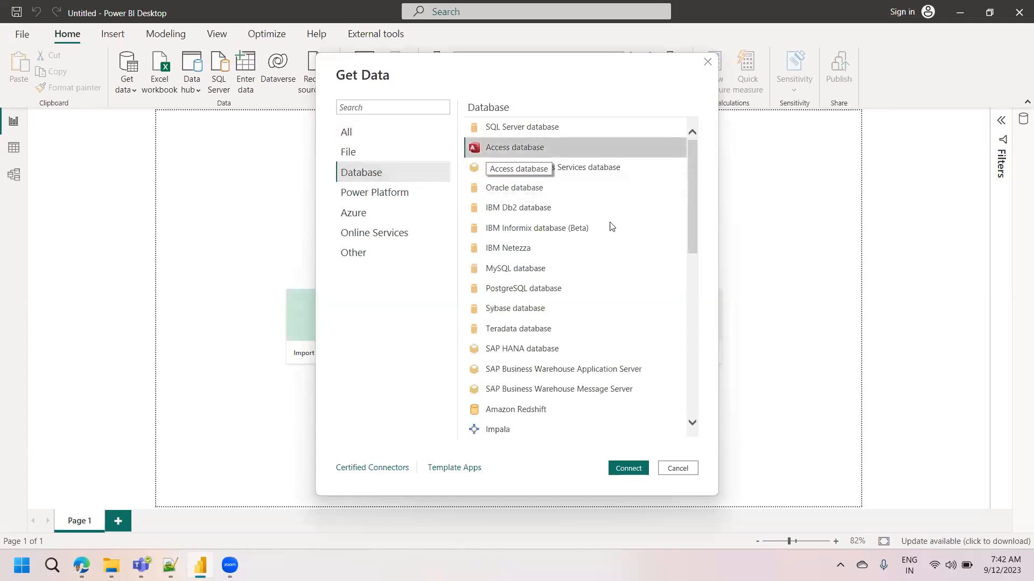
{"action": "left_click", "coordinate": [629, 469]}
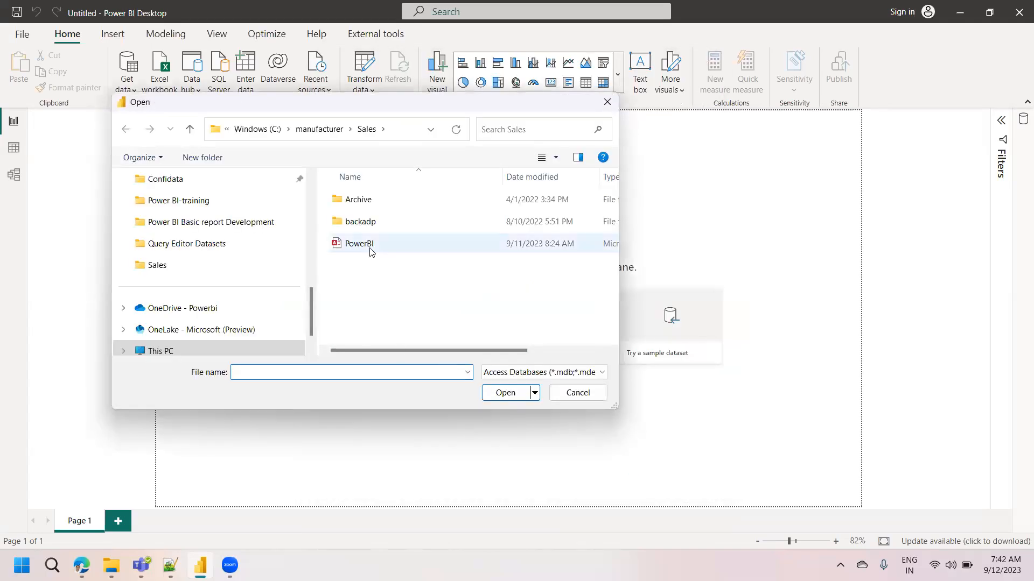
{"action": "left_click", "coordinate": [362, 245]}
{"action": "left_click", "coordinate": [508, 393]}
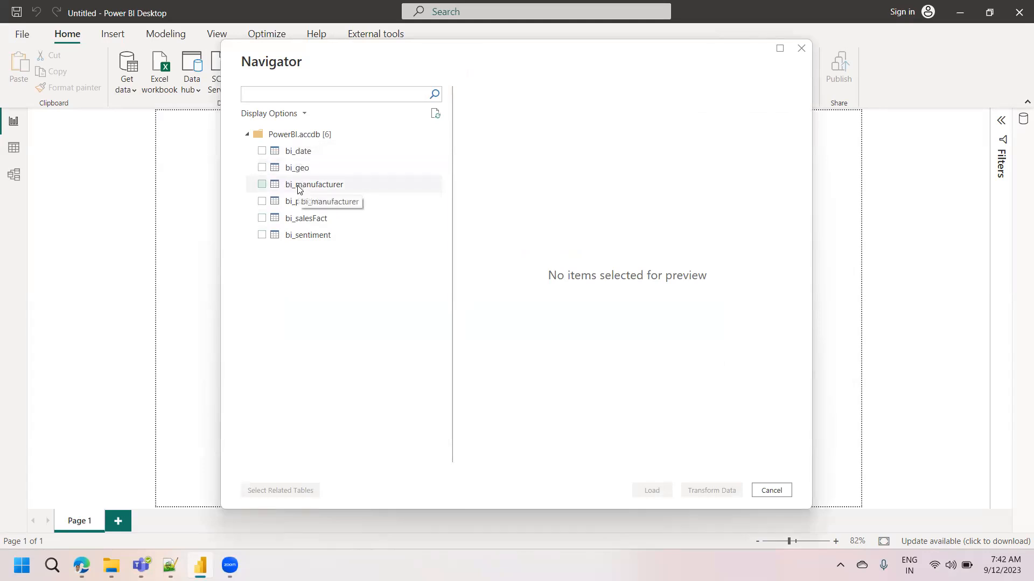
Step: Preview the bi_date, bi_geo, bi_manufacturer, bi_product and bi_salesFact tables of the database
{"action": "left_click", "coordinate": [296, 156]}
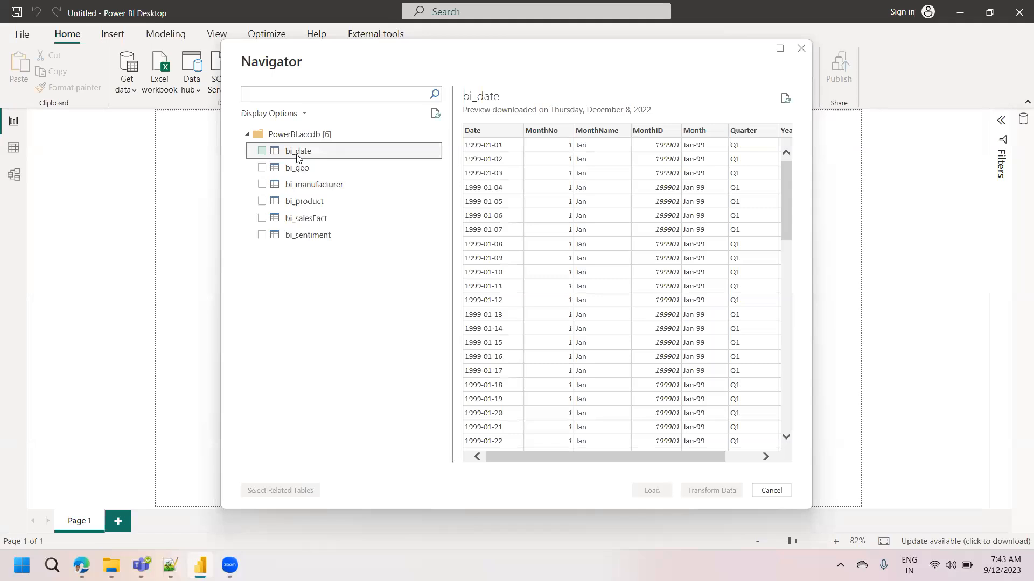
{"action": "left_click", "coordinate": [297, 171]}
{"action": "left_click", "coordinate": [297, 186]}
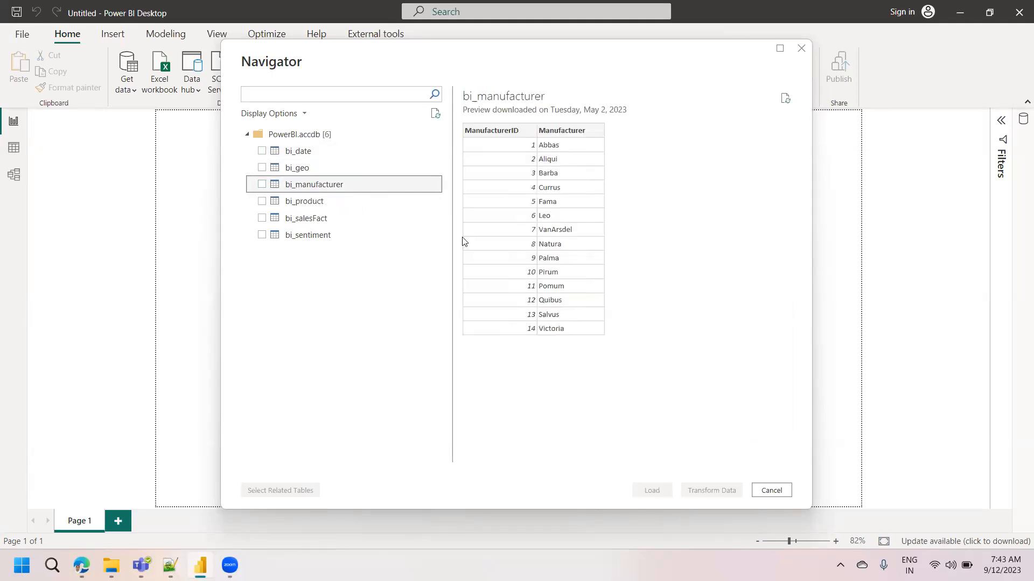
{"action": "left_click", "coordinate": [311, 203]}
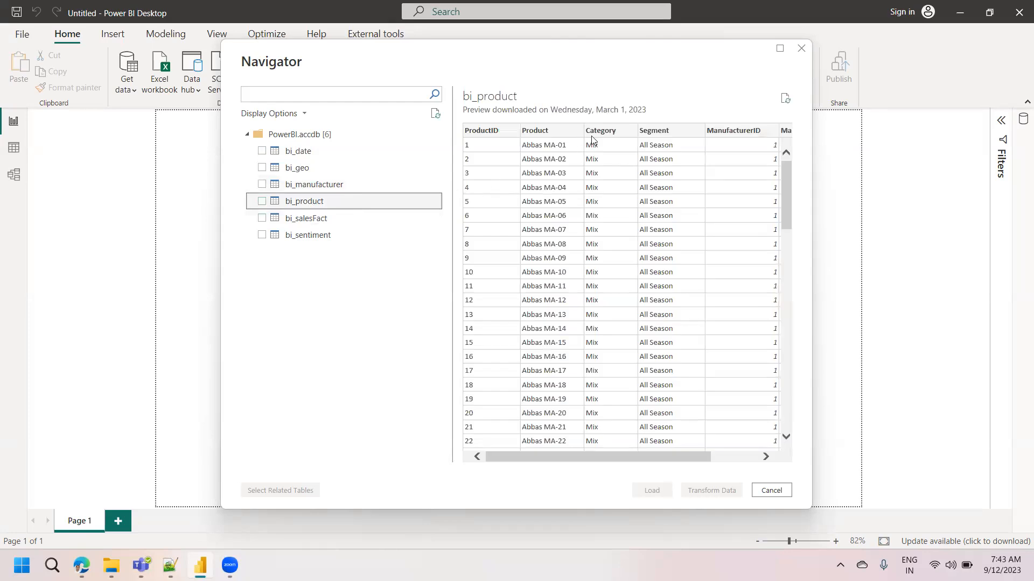
{"action": "left_click", "coordinate": [328, 220]}
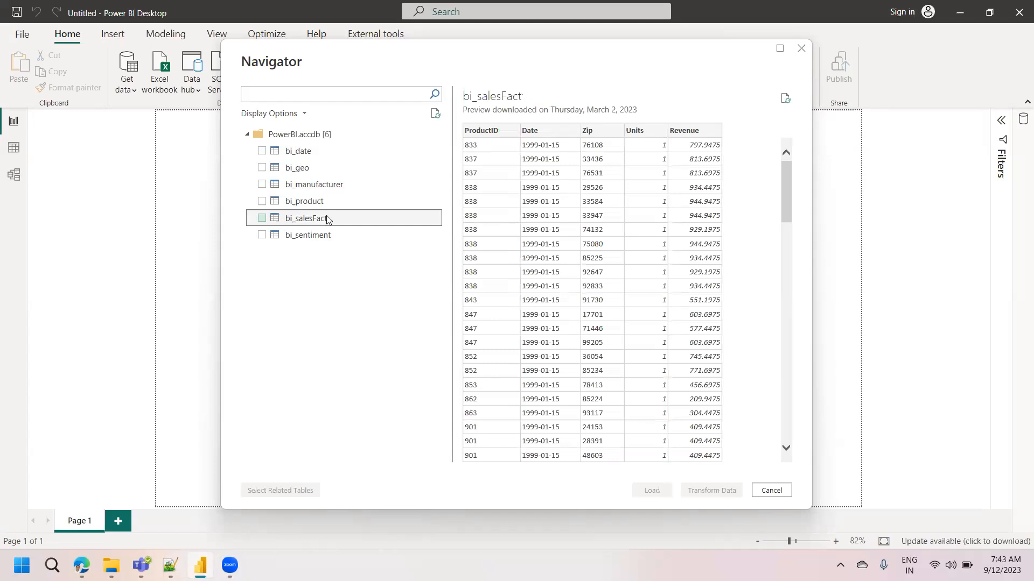
{"action": "left_click", "coordinate": [299, 152]}
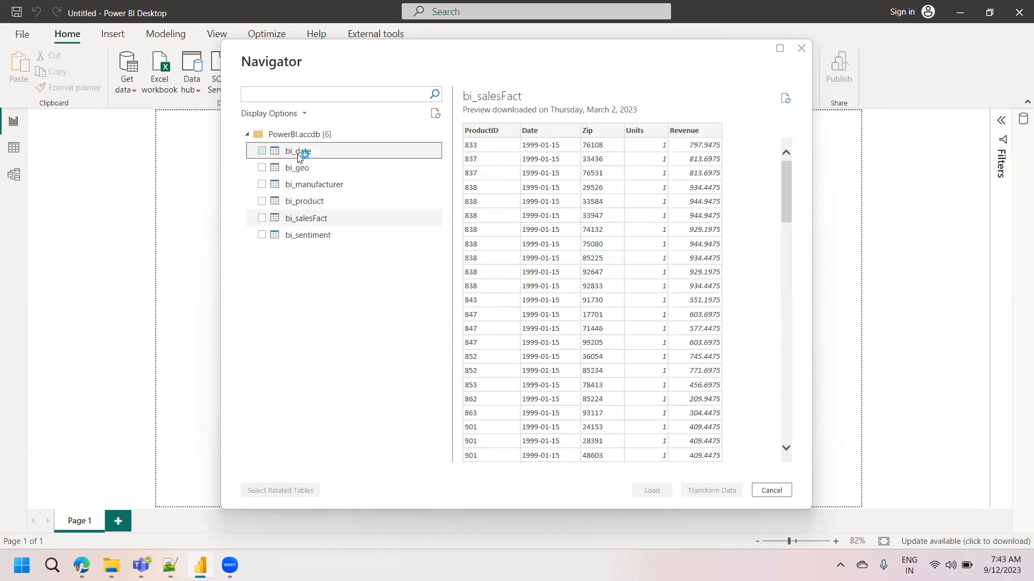
Step: Select the bi_date, bi_geo, bi_manufacturer, bi_product and bi_salesFact tables and open them for transformation in Power Query Editor
{"action": "left_click", "coordinate": [262, 167]}
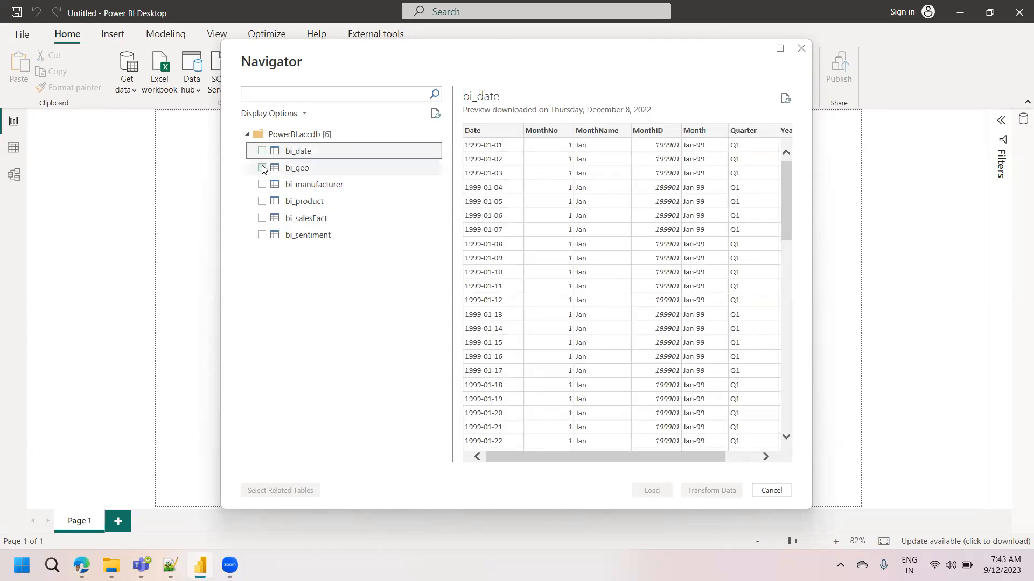
{"action": "left_click", "coordinate": [262, 151]}
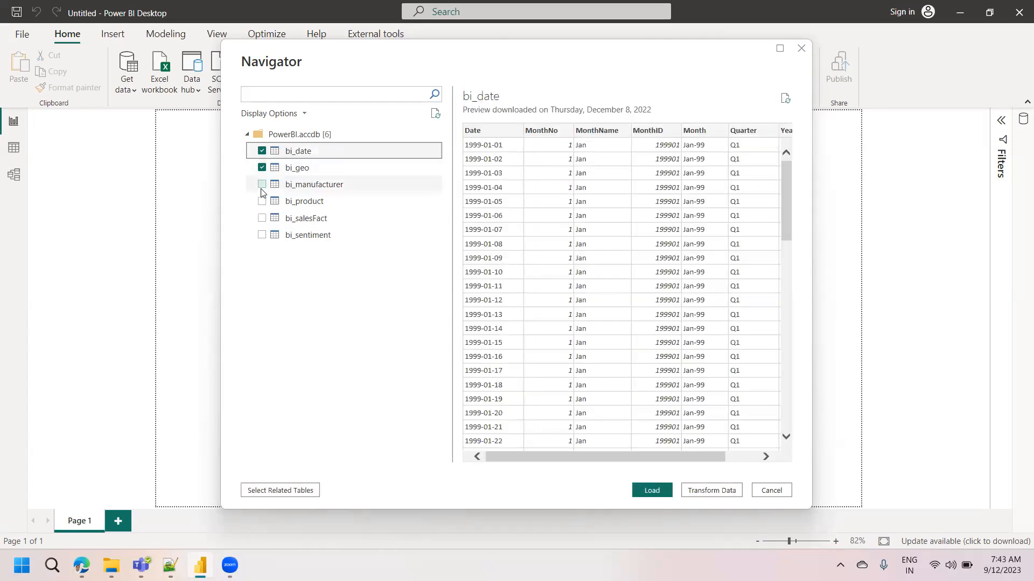
{"action": "left_click", "coordinate": [262, 190]}
{"action": "left_click", "coordinate": [261, 184]}
{"action": "left_click", "coordinate": [262, 201]}
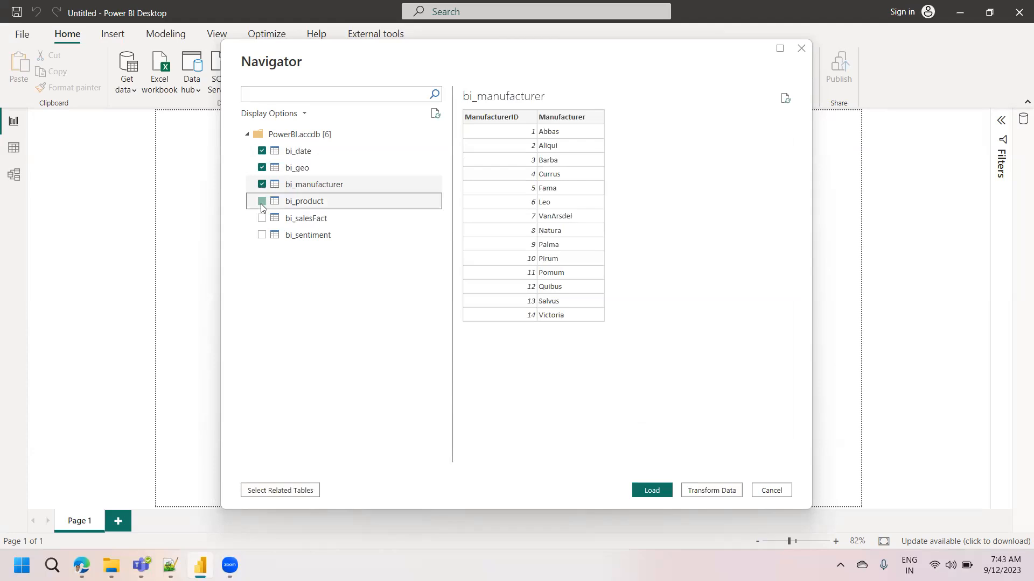
{"action": "left_click", "coordinate": [262, 218]}
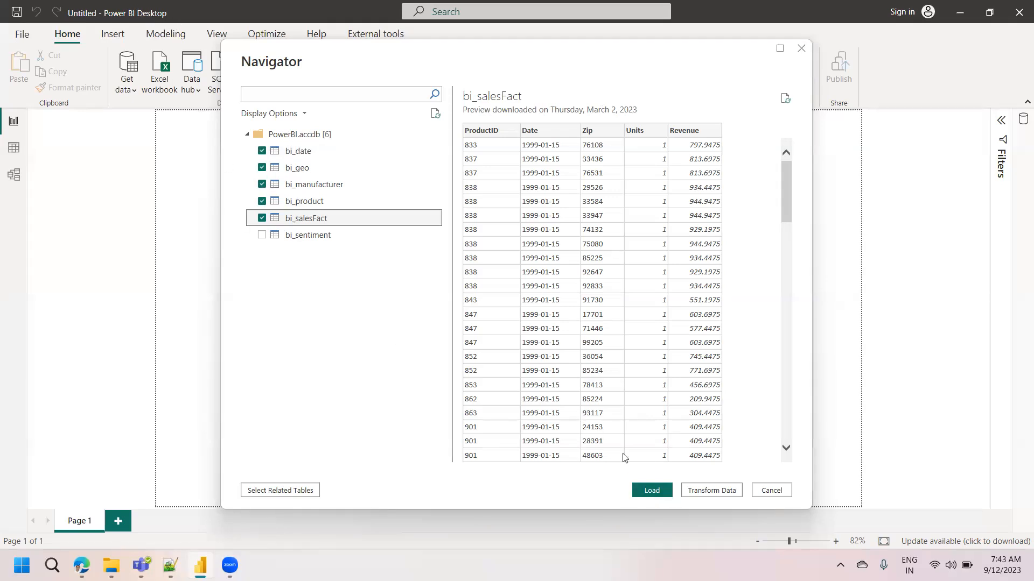
{"action": "left_click", "coordinate": [712, 491]}
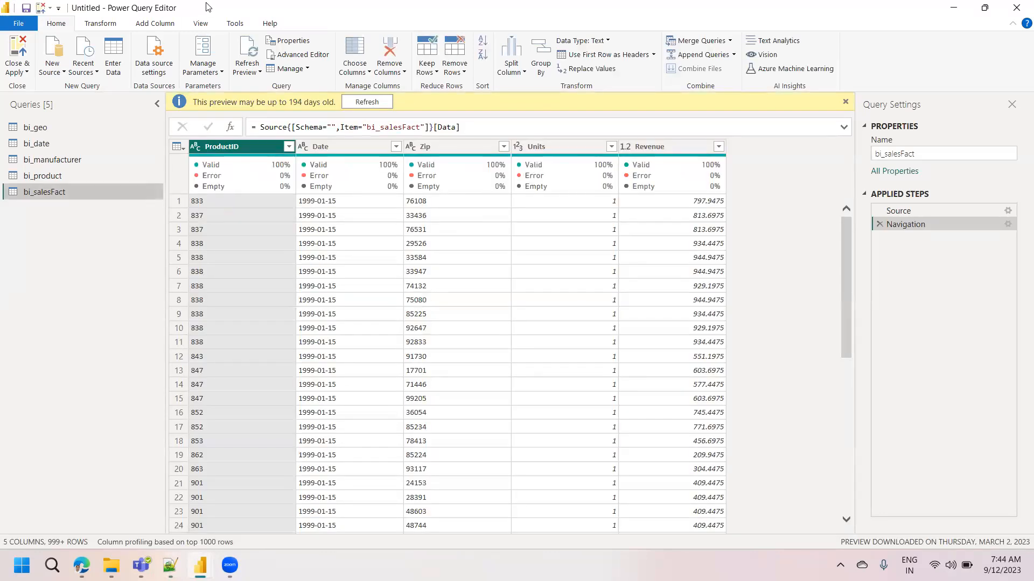
{"action": "left_click_drag", "start_coordinate": [209, 7], "coordinate": [361, 72]}
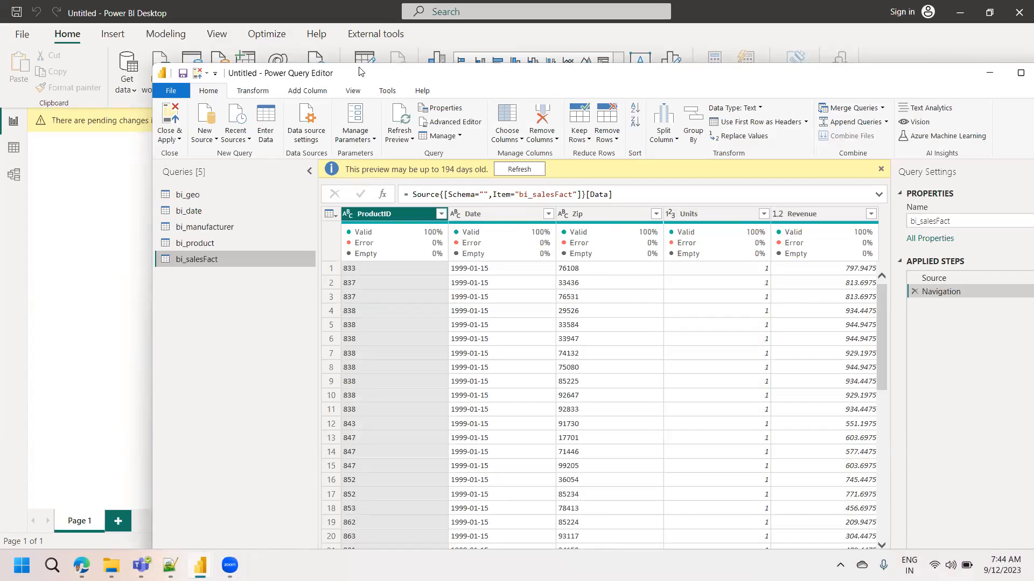
{"action": "double_click", "coordinate": [360, 68]}
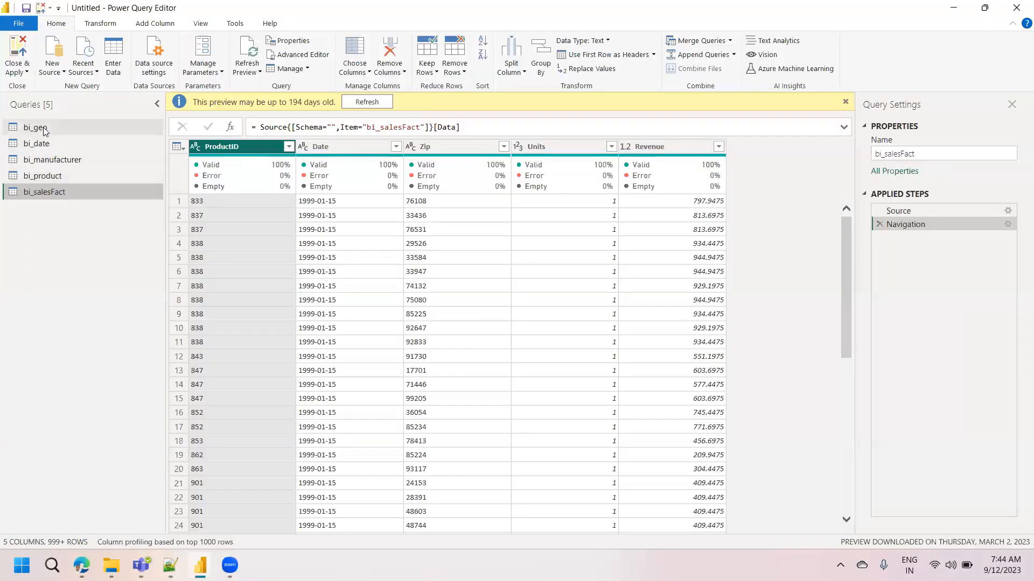
Step: Rename the bi_geo query as Location
{"action": "left_click", "coordinate": [44, 129]}
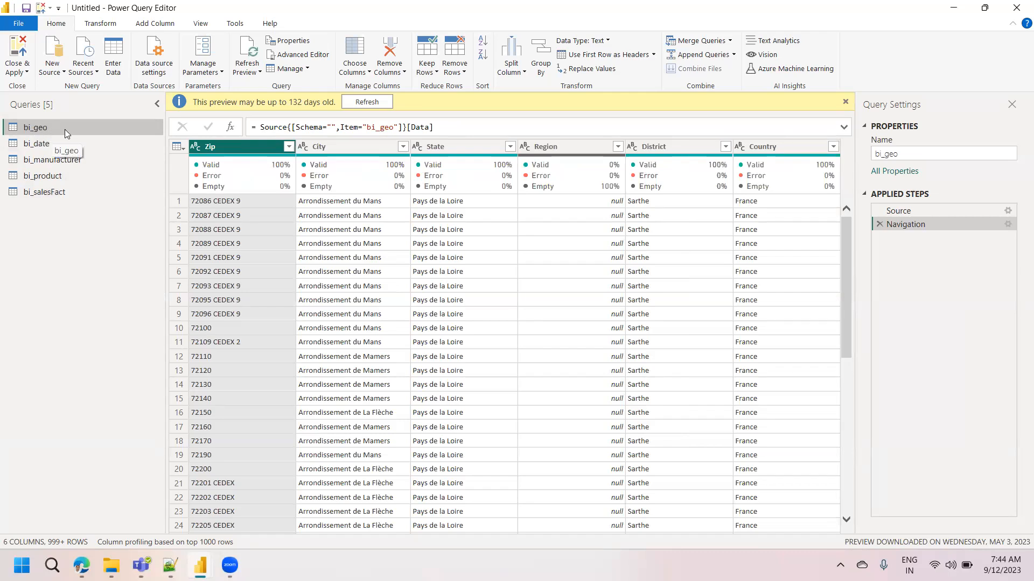
{"action": "left_click", "coordinate": [918, 153]}
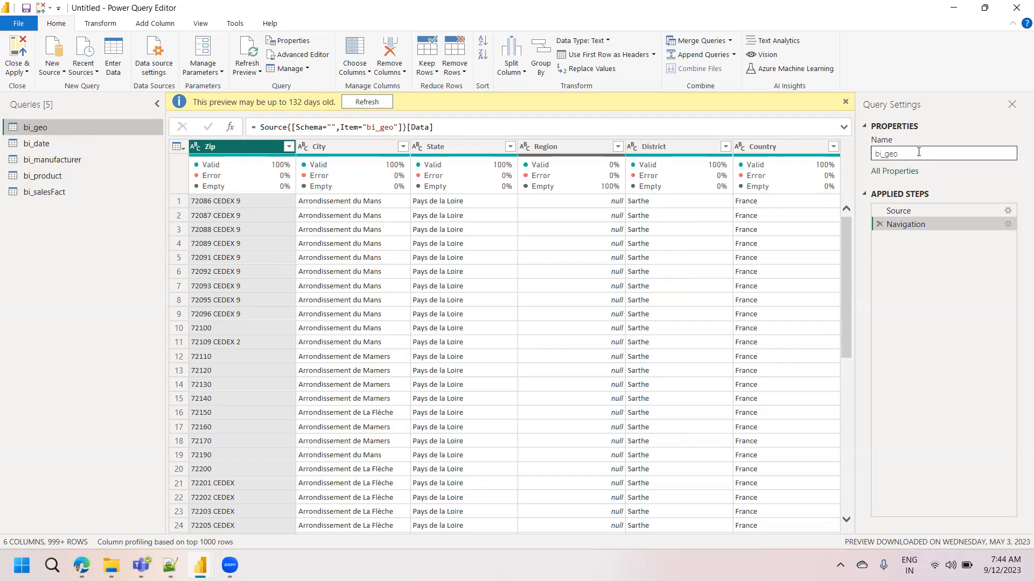
{"action": "type", "text": "Loc"}
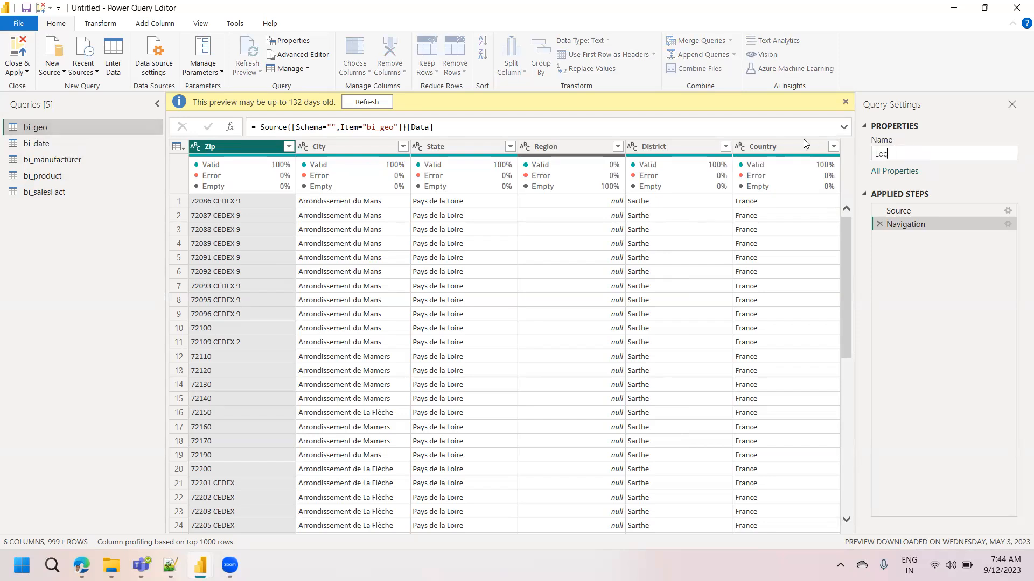
{"action": "type", "text": "ation"}
{"action": "key", "text": "Return"}
Step: Rename the bi_date query as Date
{"action": "left_click", "coordinate": [37, 143]}
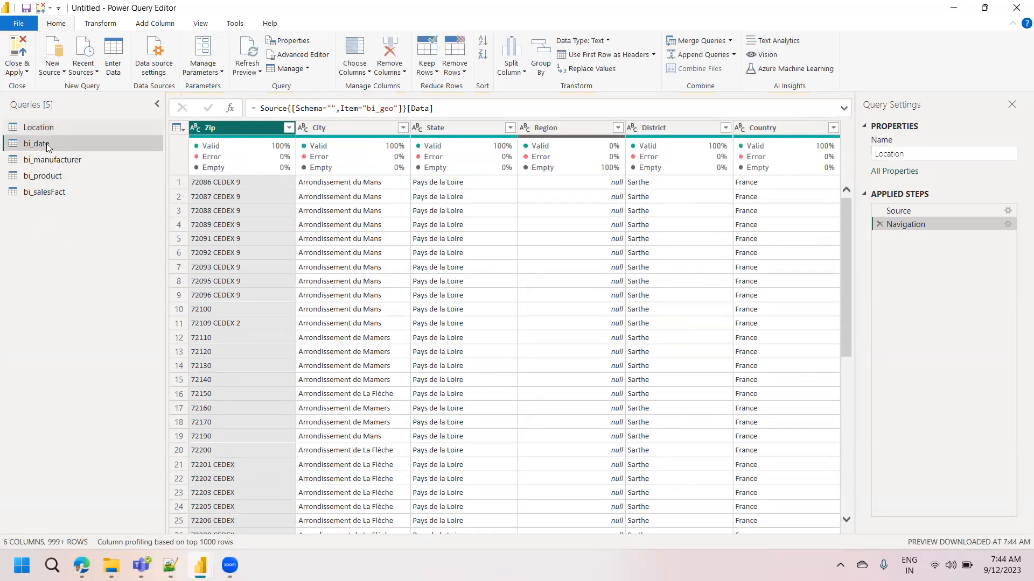
{"action": "left_click", "coordinate": [940, 154]}
{"action": "type", "text": "Date"}
{"action": "left_click", "coordinate": [59, 150]}
Step: Rename the bi_manufacturer query as Manufacturer
{"action": "left_click", "coordinate": [59, 161]}
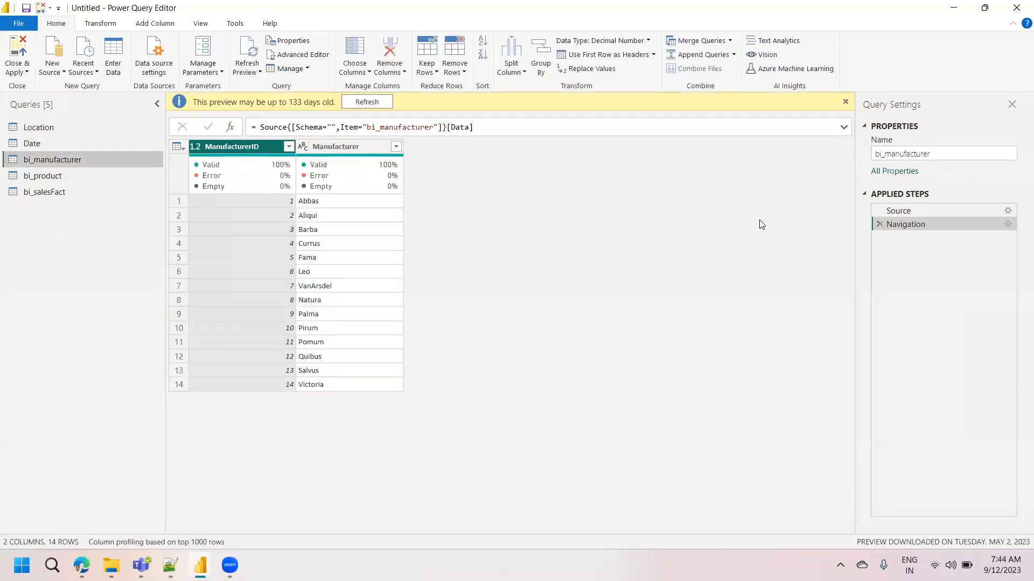
{"action": "left_click", "coordinate": [896, 155]}
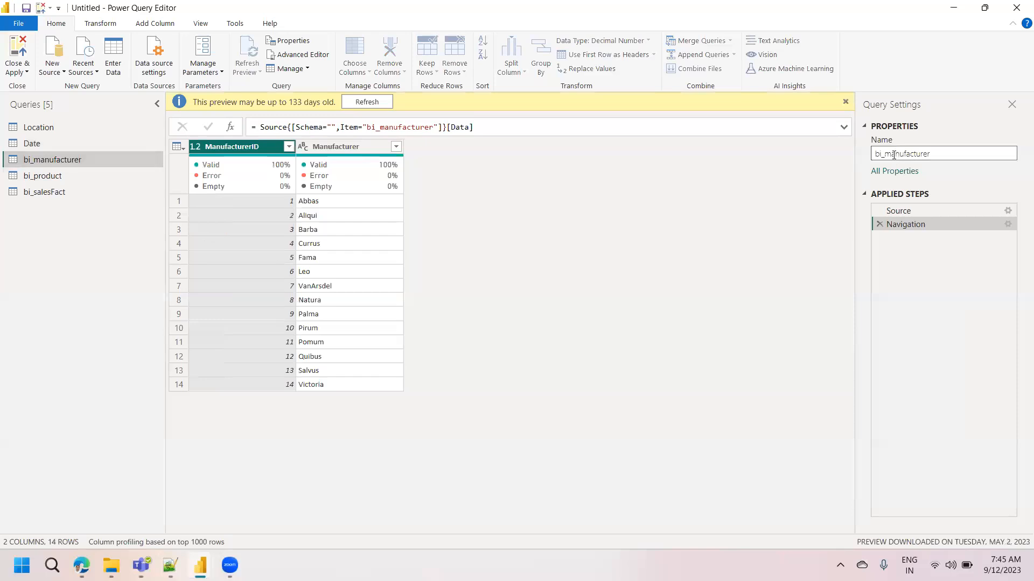
{"action": "key", "text": "BackSpace"}
{"action": "key", "text": "BackSpace"}
{"action": "key", "text": "BackSpace"}
{"action": "key", "text": "BackSpace"}
{"action": "type", "text": "M"}
{"action": "left_click", "coordinate": [30, 240]}
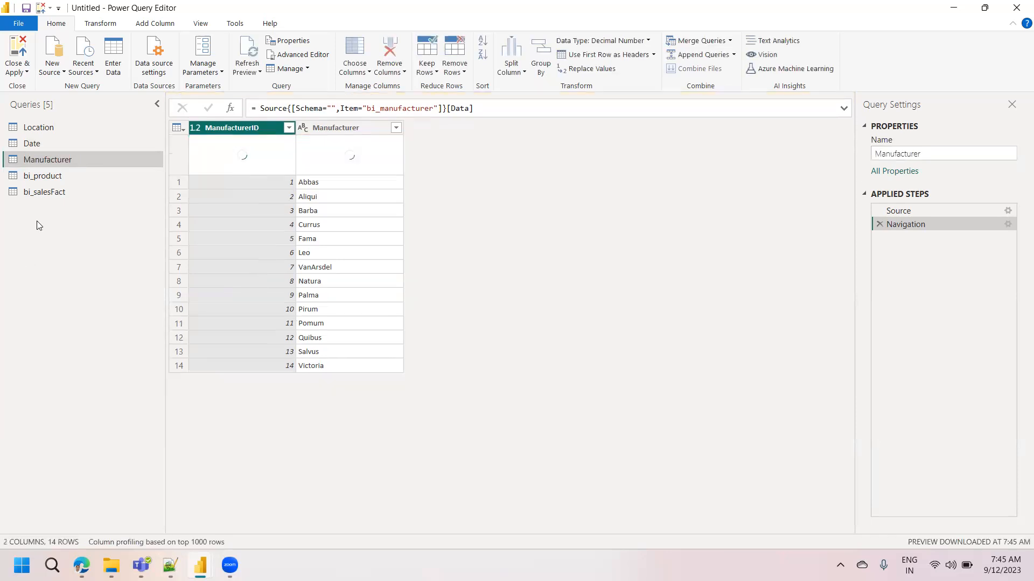
Step: Rename the bi_product query as Product
{"action": "left_click", "coordinate": [52, 177]}
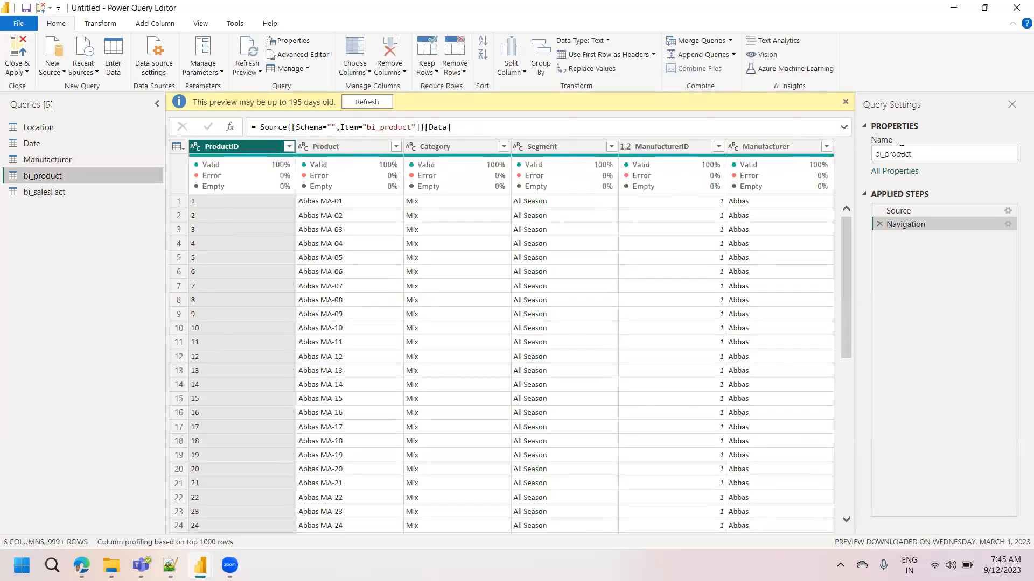
{"action": "double_click", "coordinate": [887, 153]}
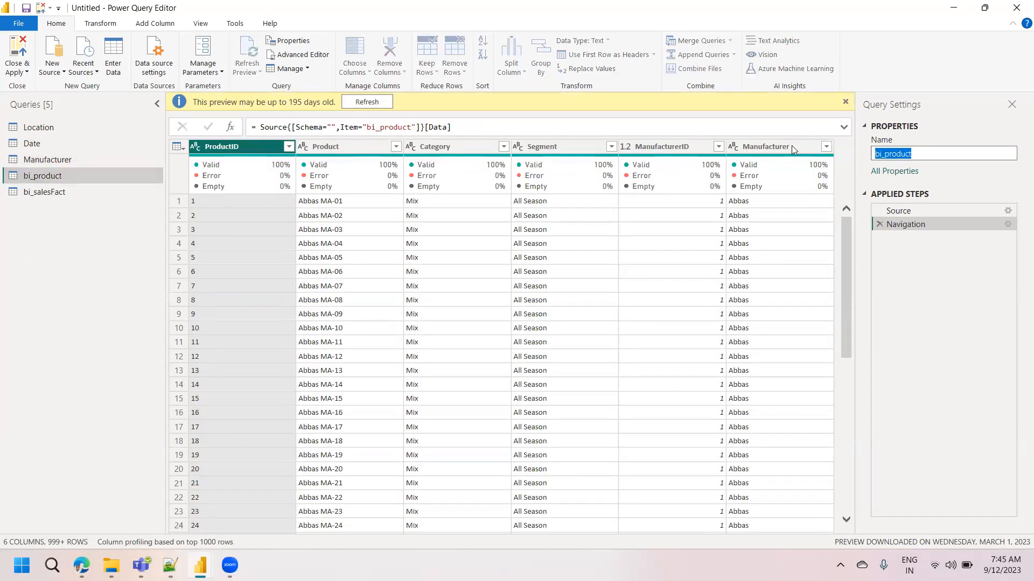
{"action": "key", "text": "Home"}
{"action": "key", "text": "Delete"}
{"action": "key", "text": "Delete"}
{"action": "key", "text": "Delete"}
{"action": "key", "text": "Delete"}
{"action": "type", "text": "P"}
{"action": "left_click", "coordinate": [58, 203]}
Step: Rename the bi_salesFact query as Sales
{"action": "left_click", "coordinate": [54, 193]}
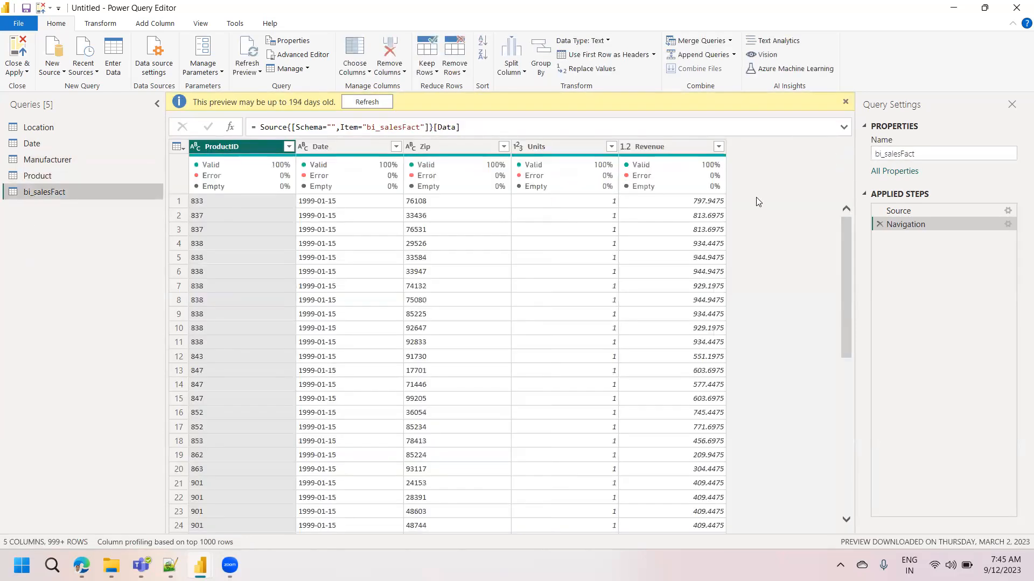
{"action": "left_click", "coordinate": [899, 153]}
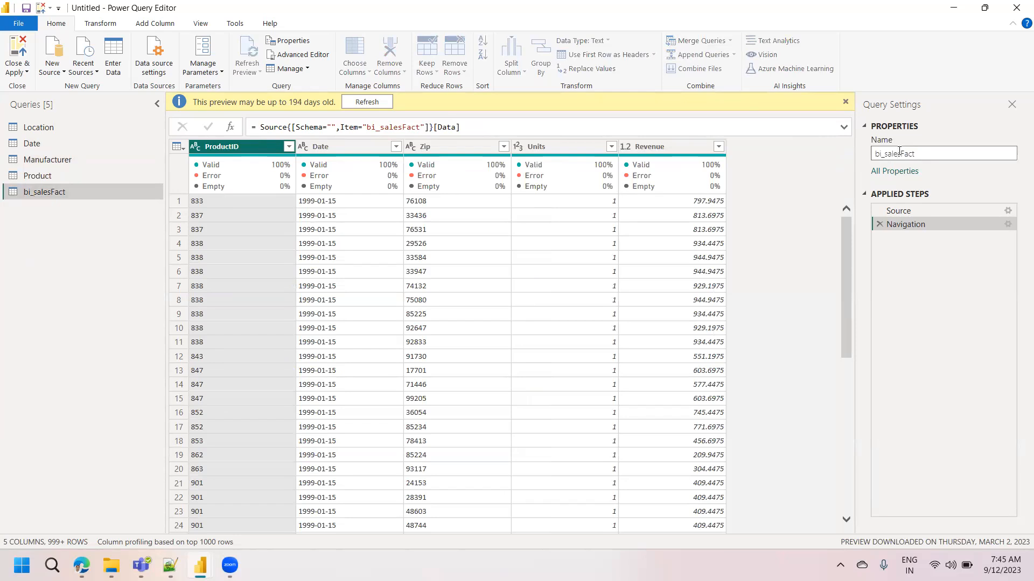
{"action": "double_click", "coordinate": [899, 153]}
{"action": "type", "text": "Sales"}
{"action": "left_click", "coordinate": [75, 275]}
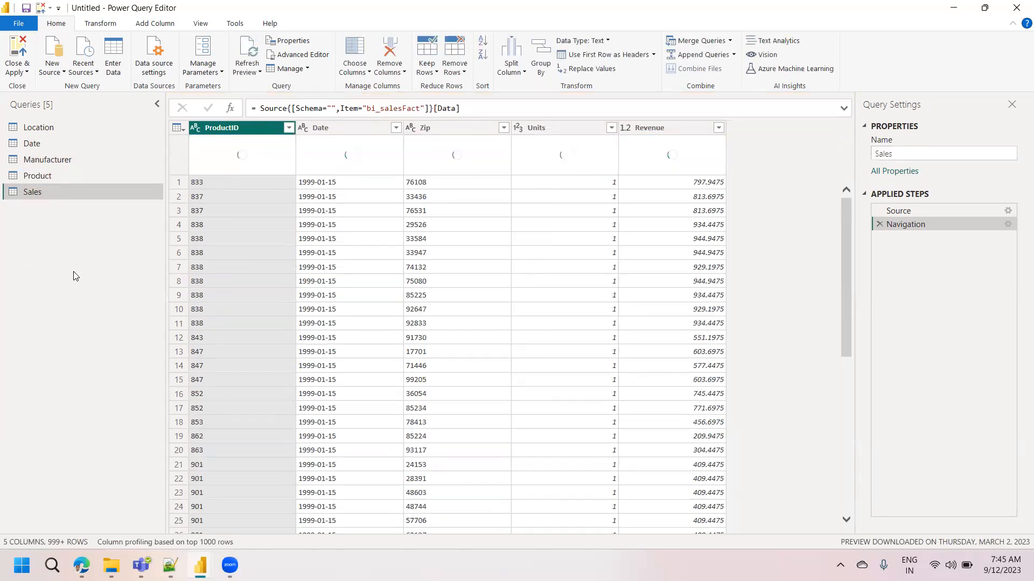
{"action": "left_click", "coordinate": [71, 133]}
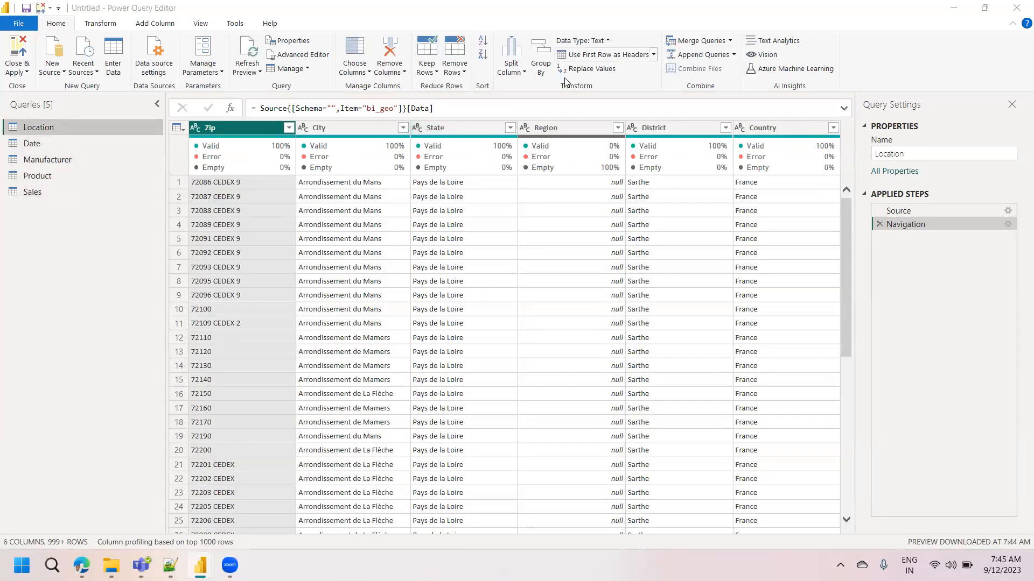
{"action": "left_click", "coordinate": [49, 275]}
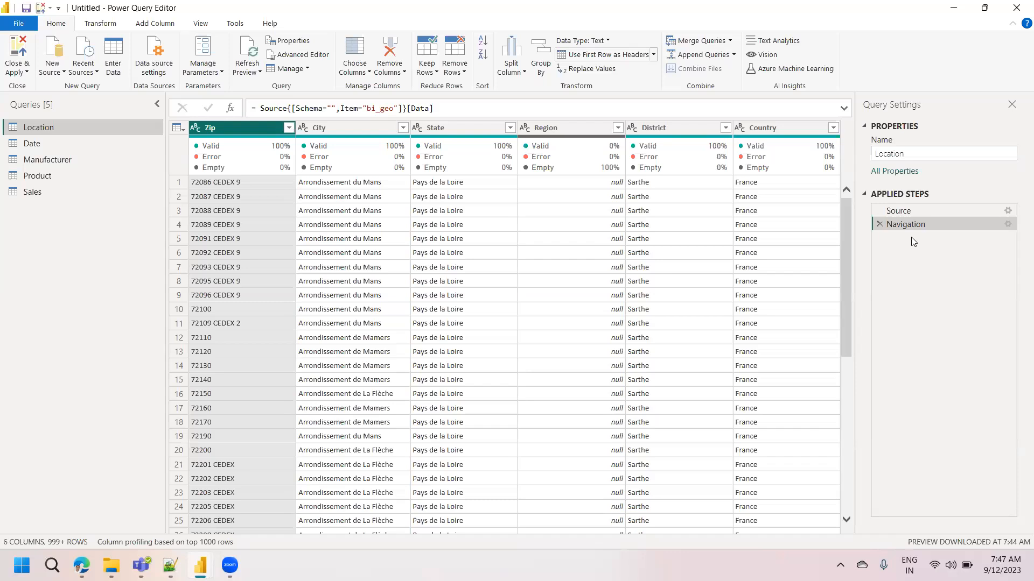
{"action": "left_click", "coordinate": [724, 59]}
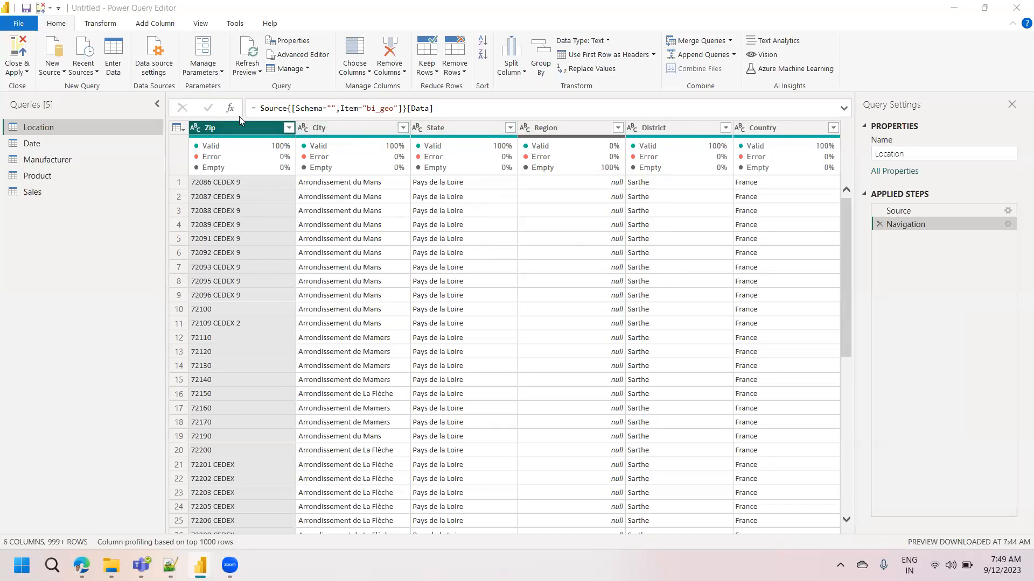
Step: Refresh the outdated data preview of the Date query
{"action": "left_click", "coordinate": [45, 191]}
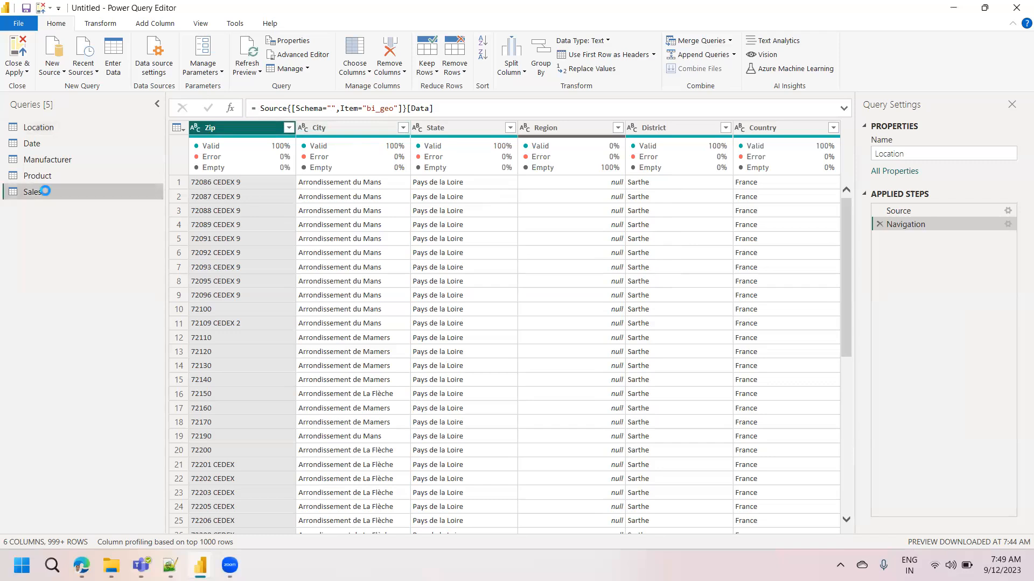
{"action": "left_click", "coordinate": [43, 144]}
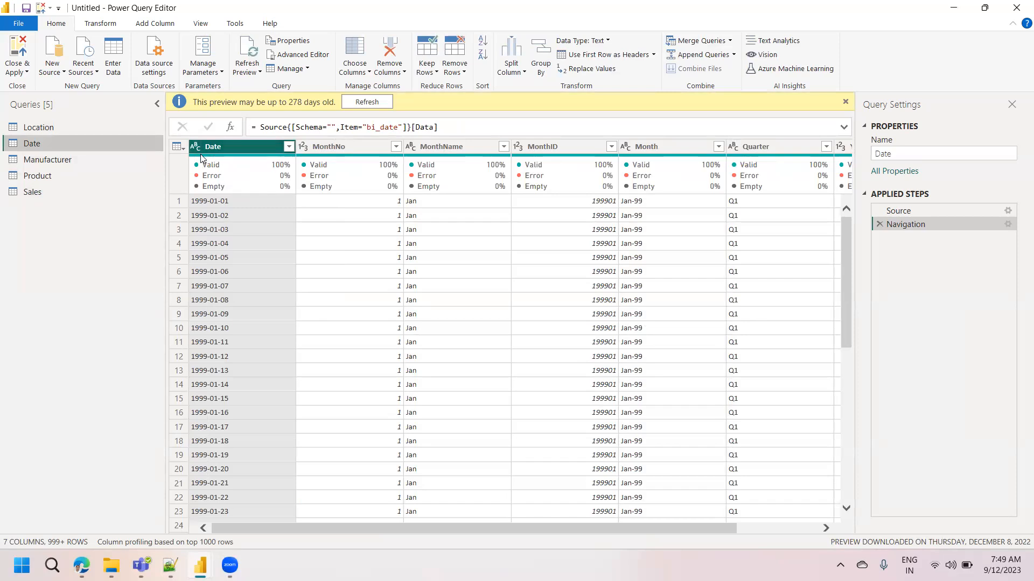
{"action": "mouse_move", "coordinate": [201, 159]}
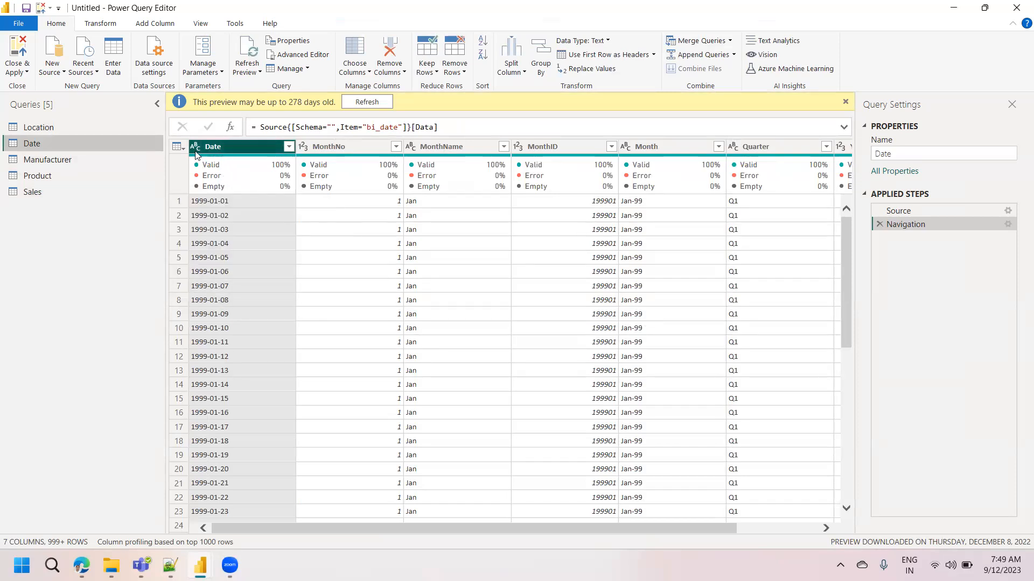
{"action": "mouse_move", "coordinate": [209, 176]}
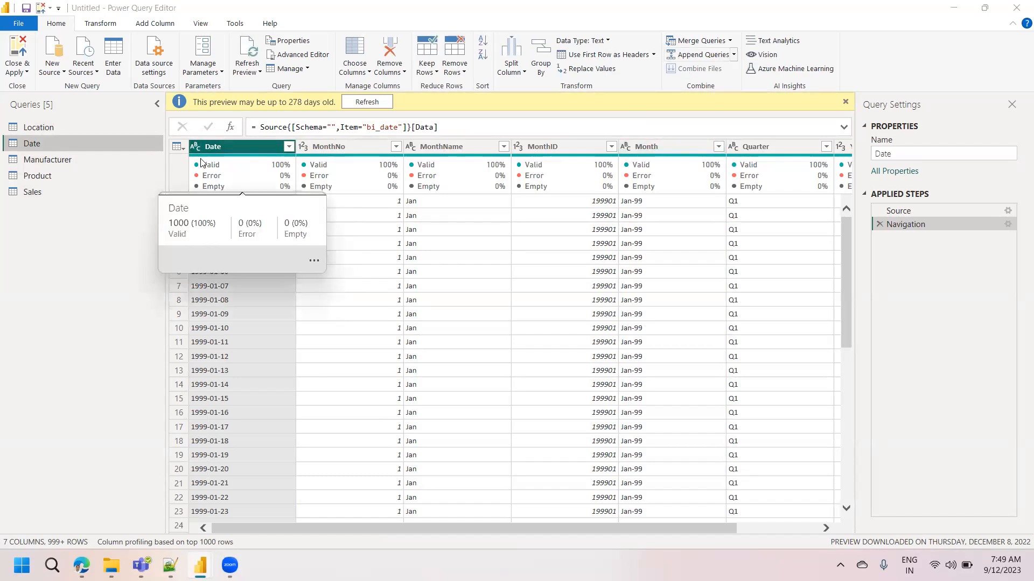
{"action": "left_click", "coordinate": [363, 106]}
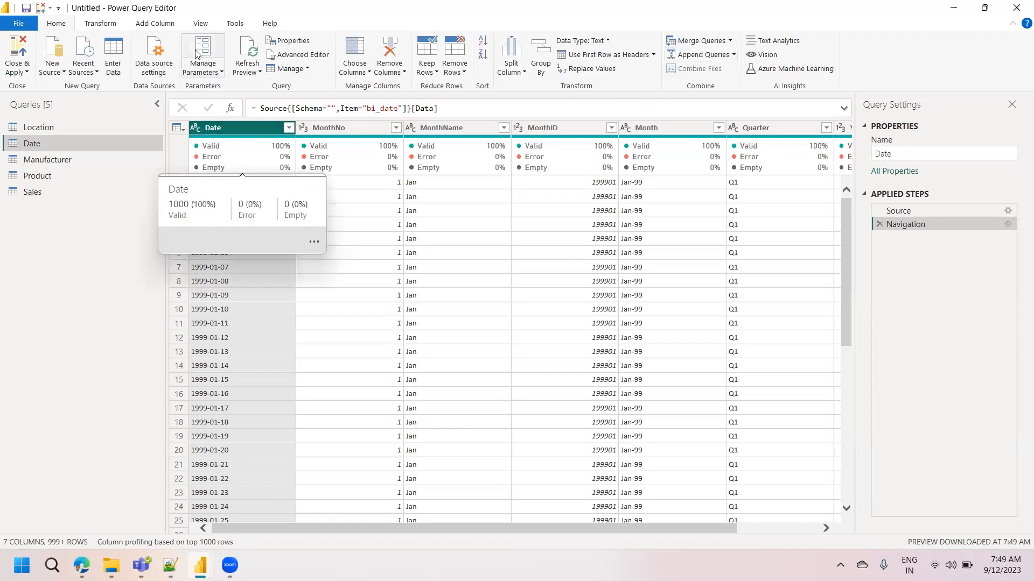
Step: Review the data types available for the Date column, leaving its type as Text
{"action": "left_click", "coordinate": [197, 132]}
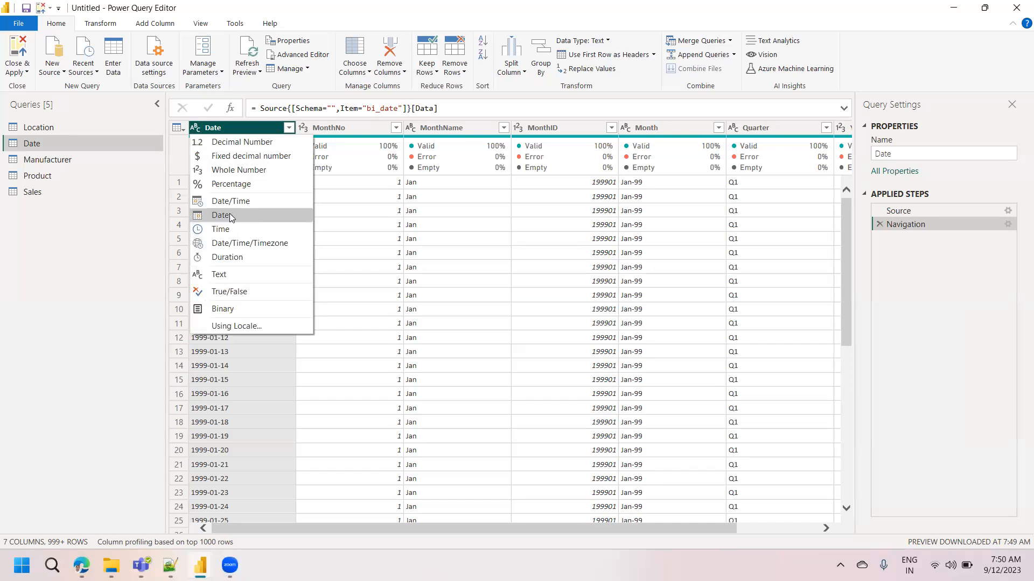
{"action": "left_click", "coordinate": [147, 244]}
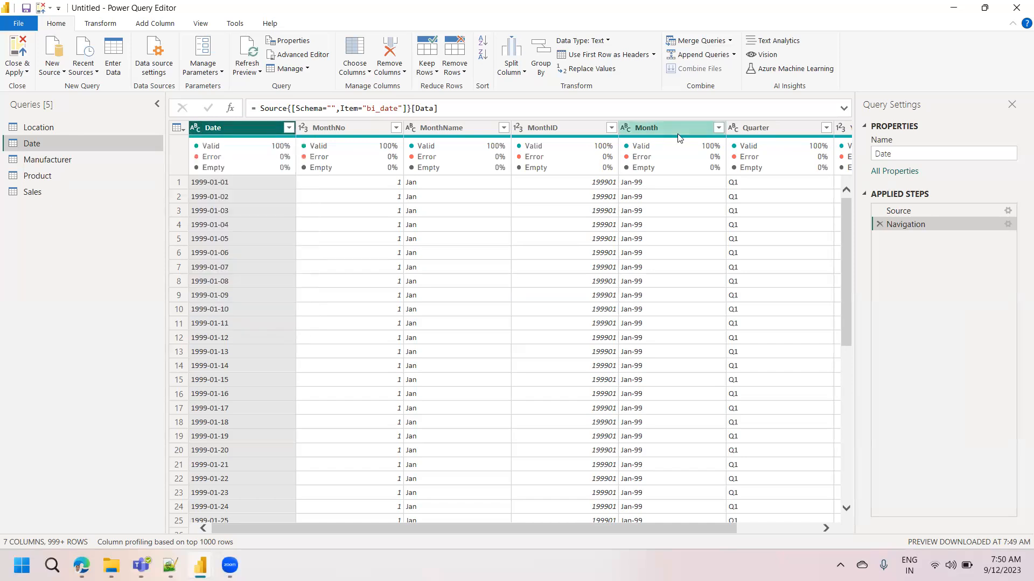
{"action": "left_click", "coordinate": [719, 58]}
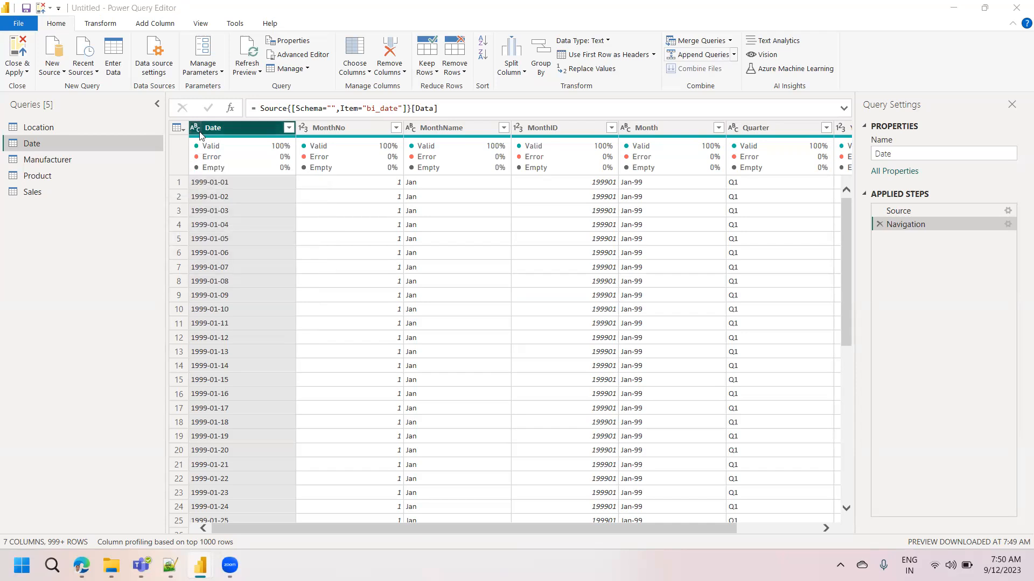
Step: Detect the data types of all columns in the Location query
{"action": "left_click", "coordinate": [56, 125]}
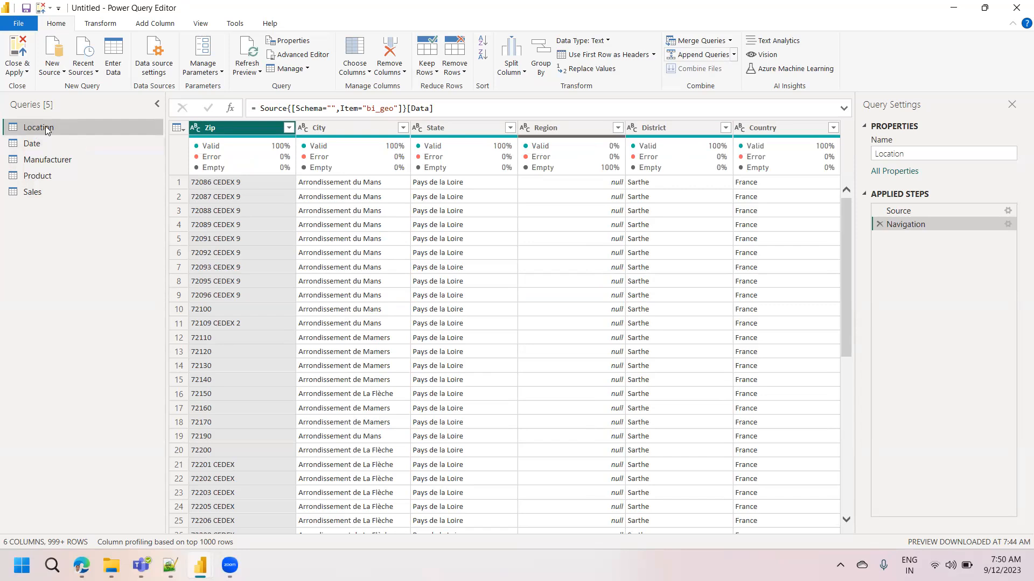
{"action": "key", "text": "ctrl+a"}
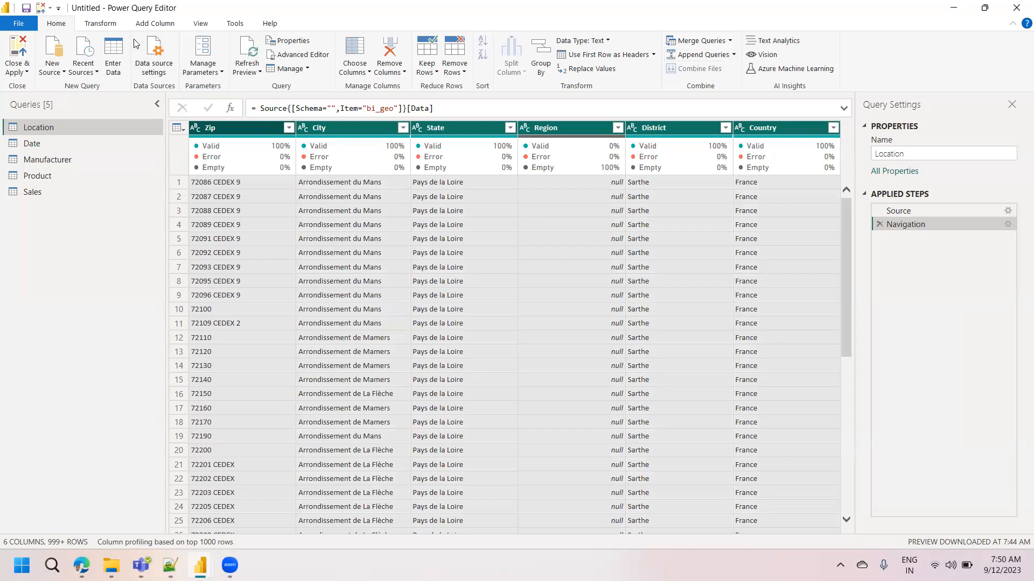
{"action": "left_click", "coordinate": [221, 129]}
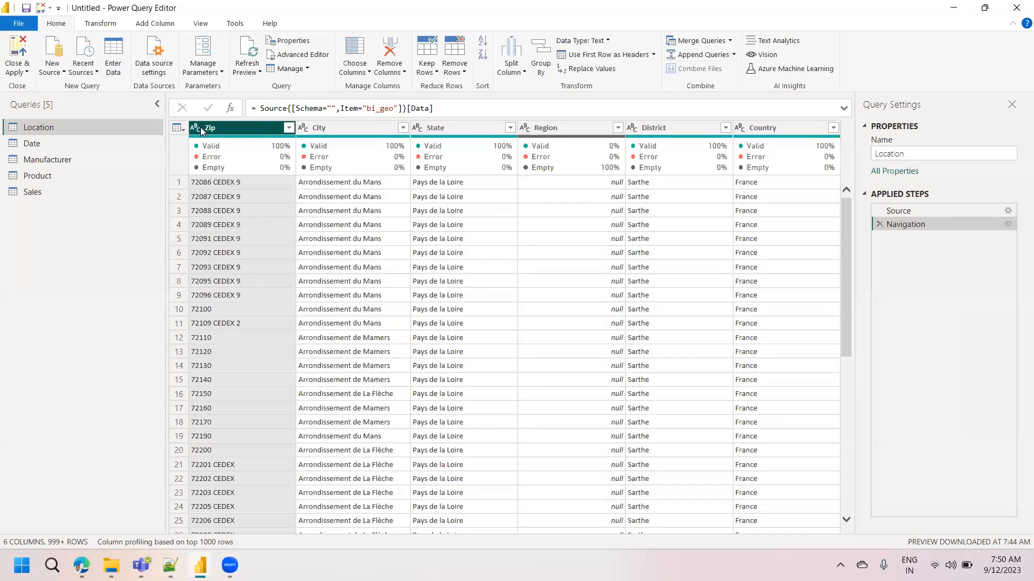
{"action": "left_click", "coordinate": [196, 129]}
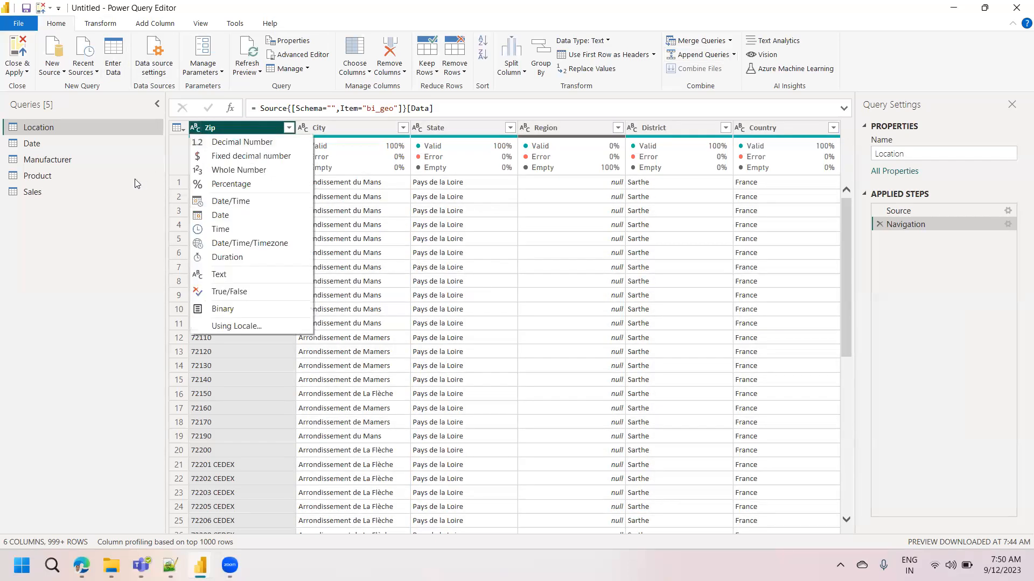
{"action": "left_click", "coordinate": [114, 249]}
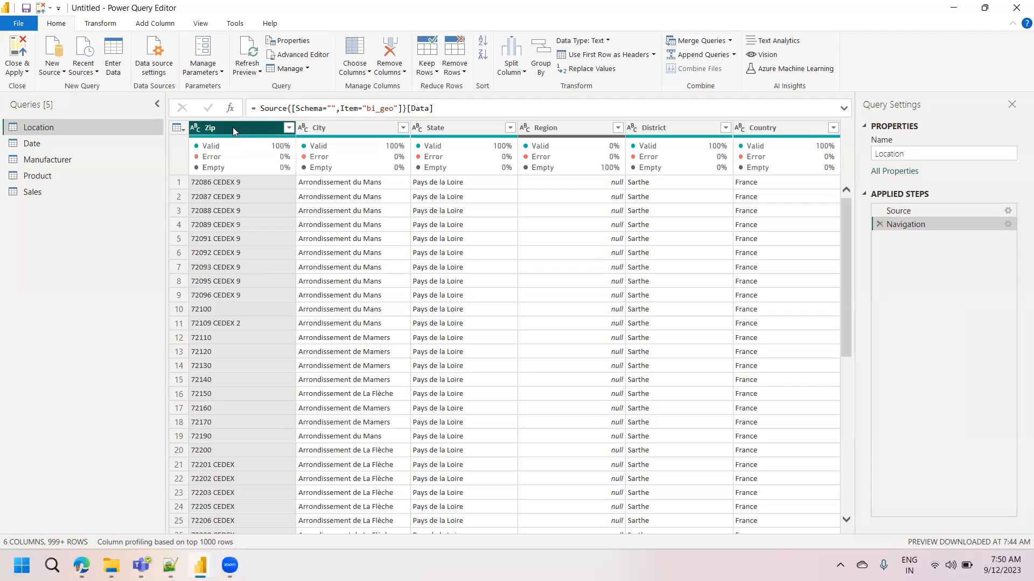
{"action": "key", "text": "ctrl+a"}
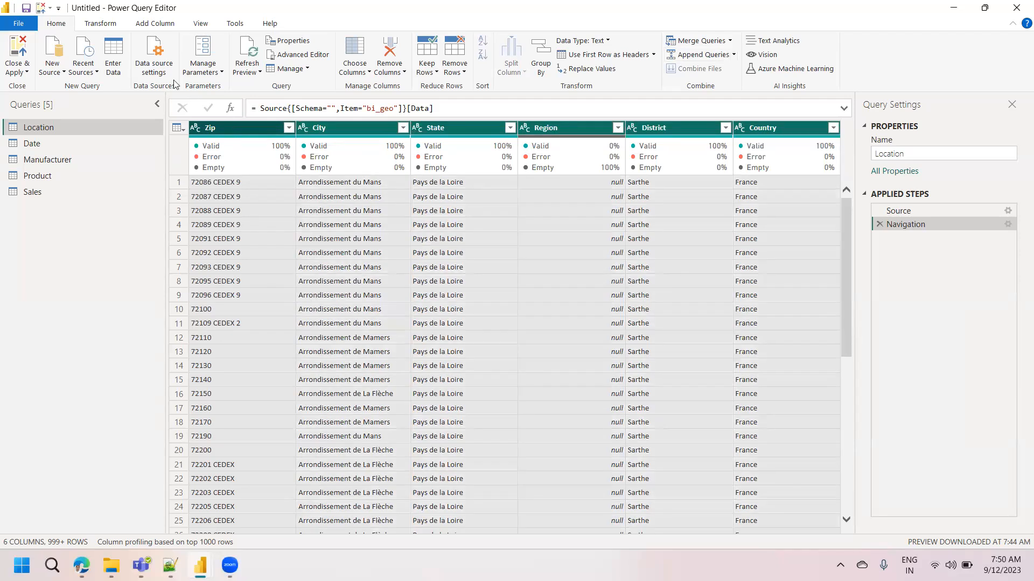
{"action": "left_click", "coordinate": [101, 23]}
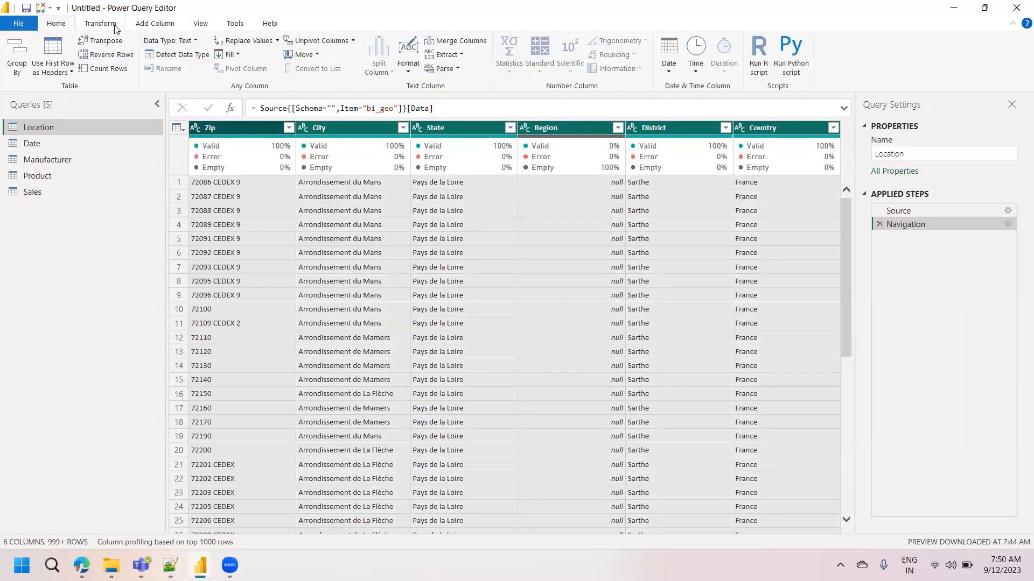
{"action": "left_click", "coordinate": [174, 57]}
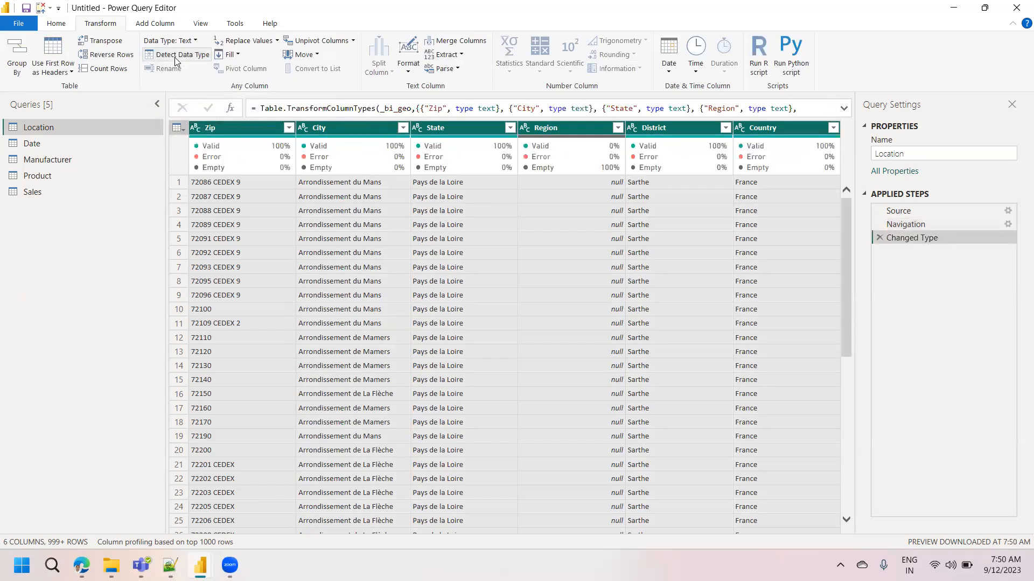
Step: Filter the Location query's Region column to exclude null values, using the fully loaded value list
{"action": "left_click", "coordinate": [451, 132]}
{"action": "left_click", "coordinate": [551, 130]}
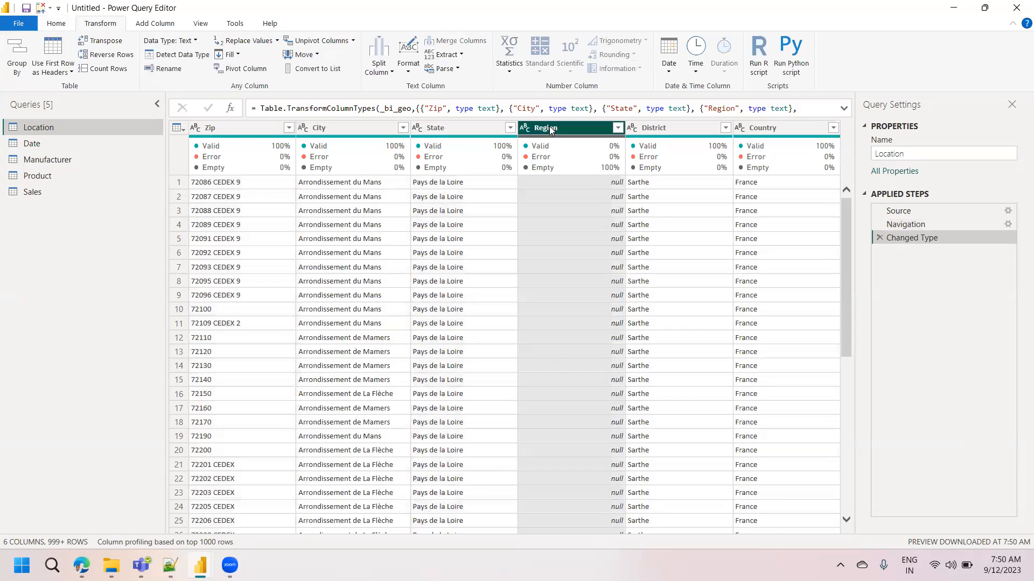
{"action": "mouse_move", "coordinate": [543, 143]}
{"action": "left_click", "coordinate": [618, 128]}
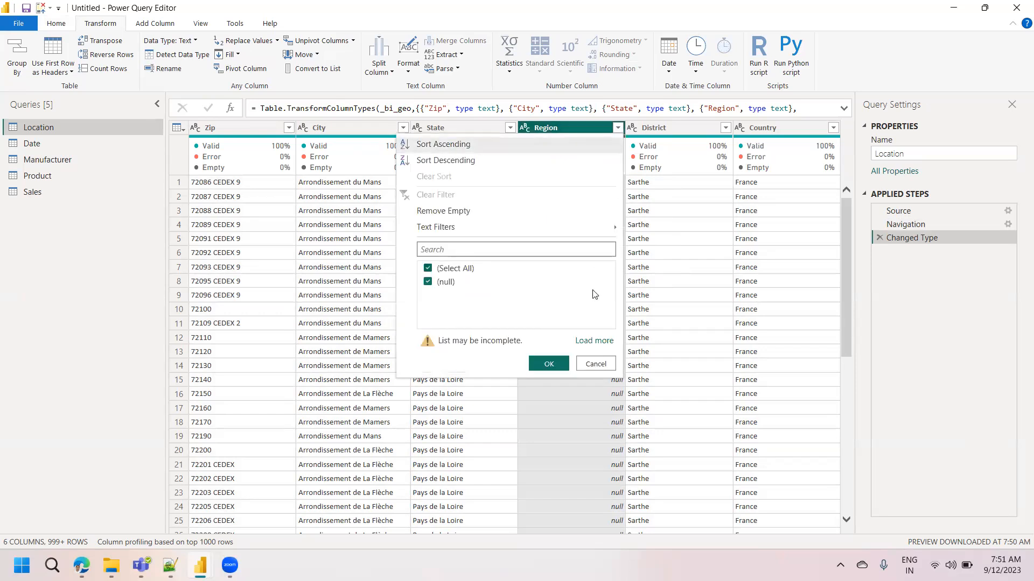
{"action": "left_click", "coordinate": [594, 341]}
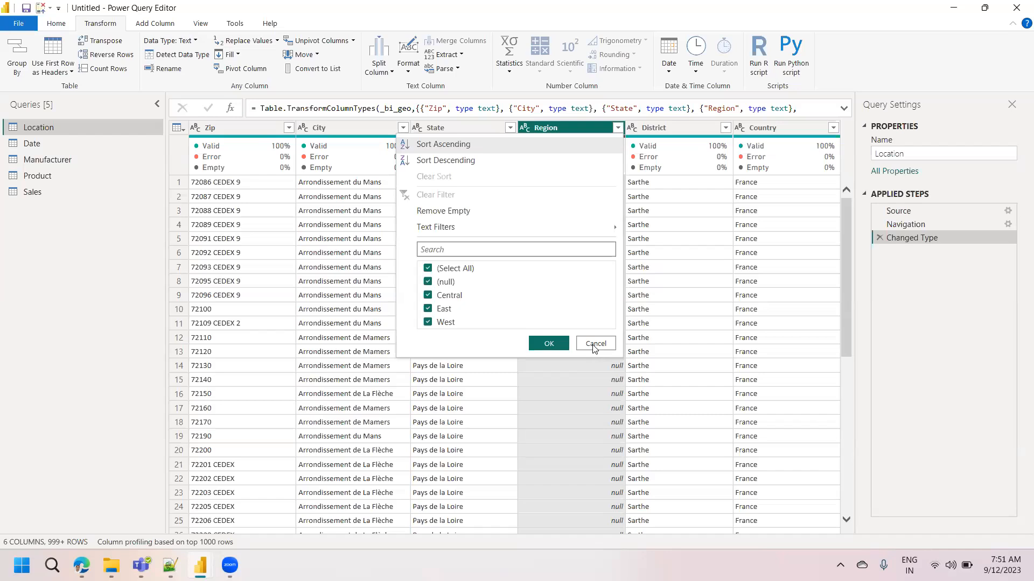
{"action": "left_click", "coordinate": [429, 282]}
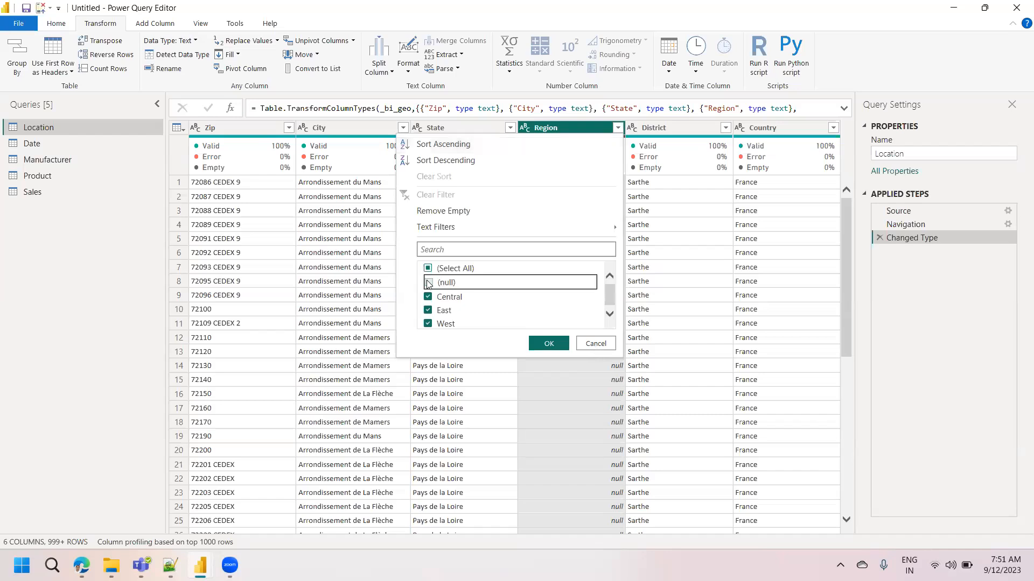
{"action": "left_click", "coordinate": [548, 344]}
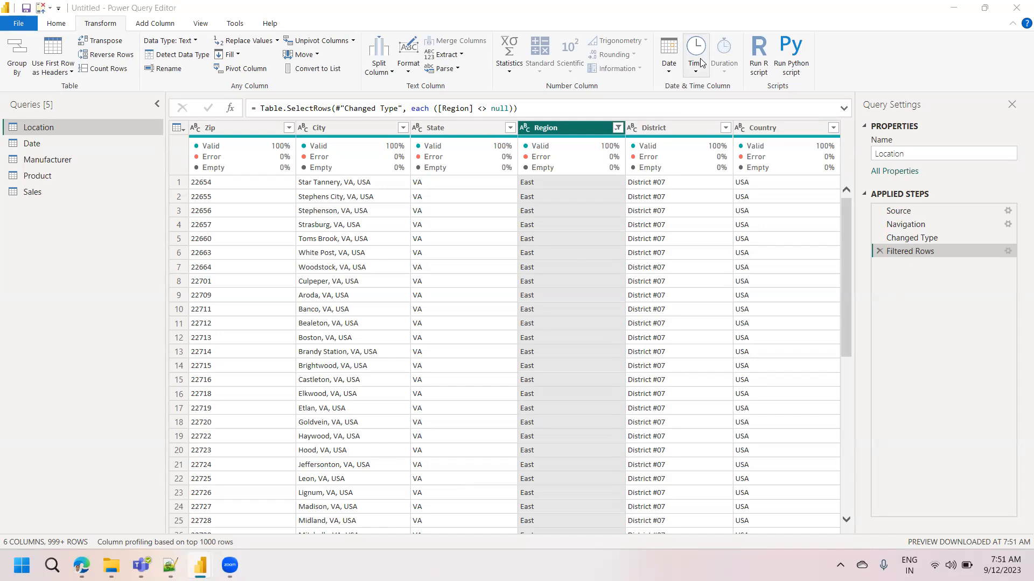
Step: Compare the Location data at the Changed Type and Filtered Rows steps, and delete the Filtered Rows step
{"action": "left_click", "coordinate": [909, 237]}
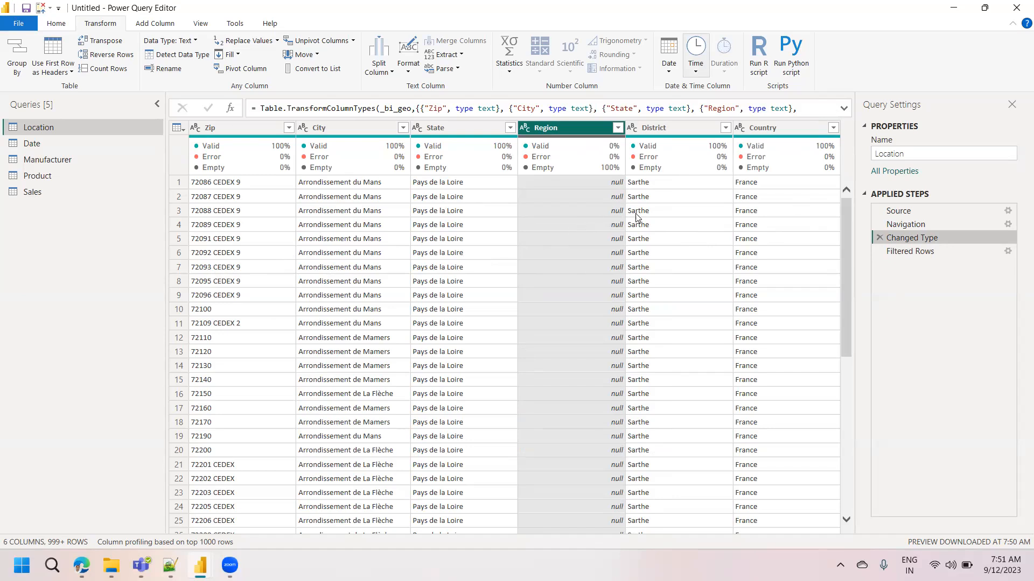
{"action": "left_click", "coordinate": [905, 252]}
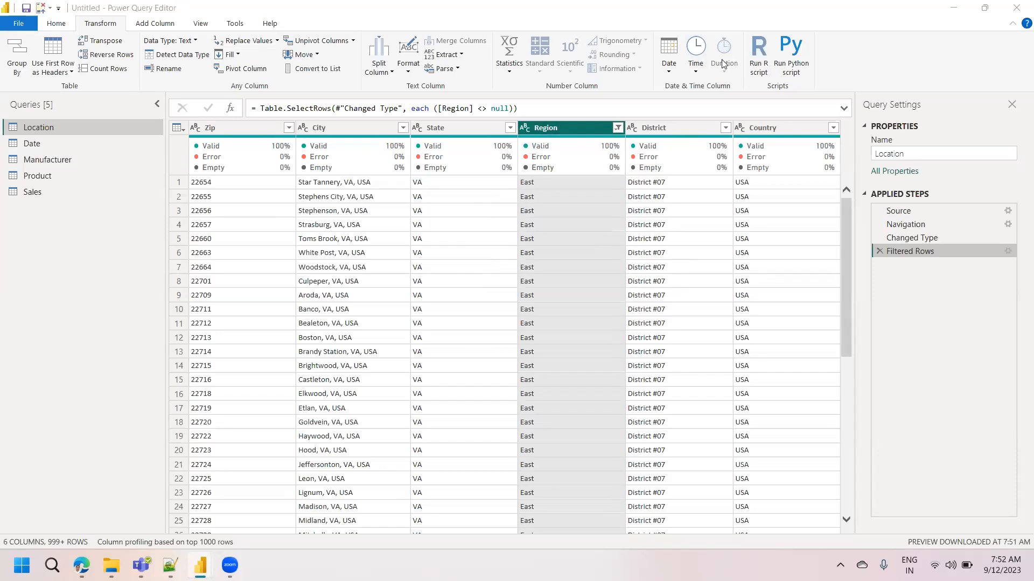
{"action": "mouse_move", "coordinate": [557, 160]}
{"action": "left_click", "coordinate": [881, 253]}
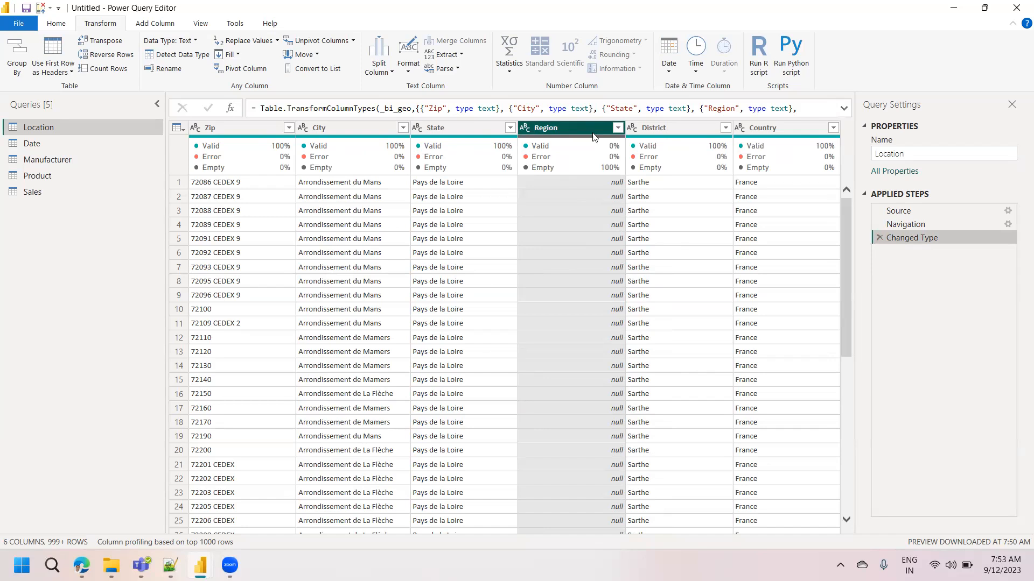
Step: Load the complete list of Region filter values for review and close it without filtering
{"action": "mouse_move", "coordinate": [596, 160]}
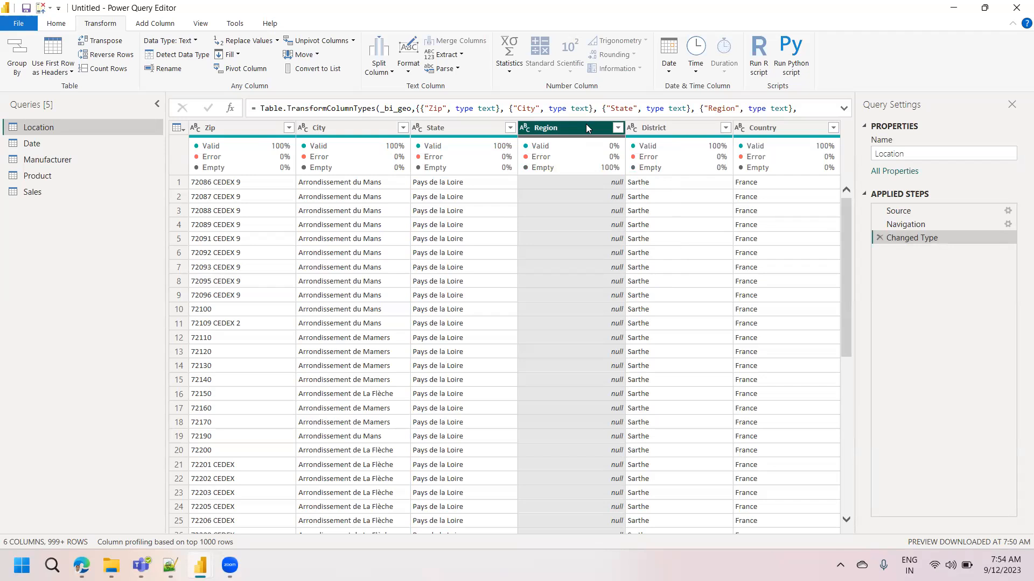
{"action": "left_click", "coordinate": [617, 128]}
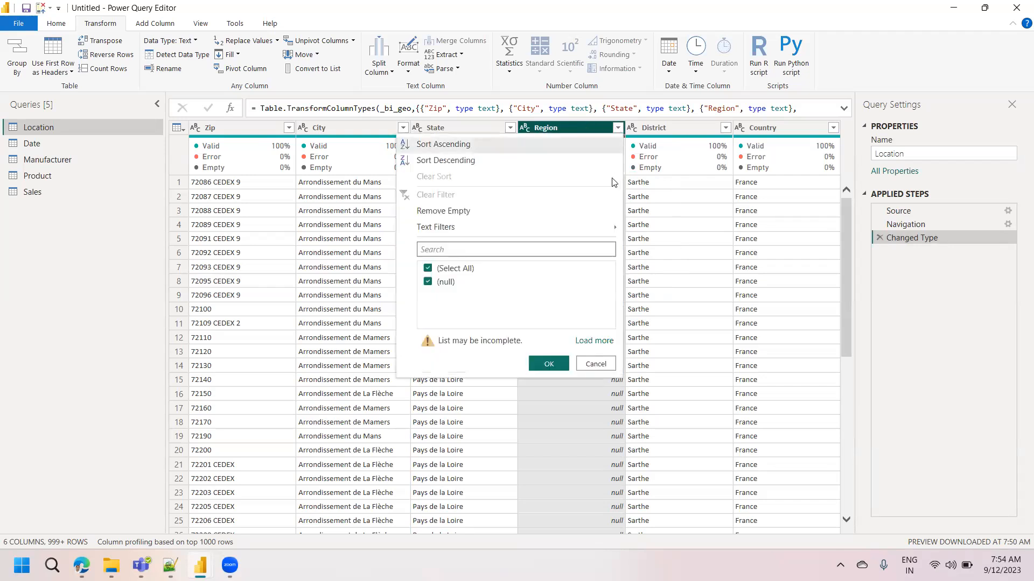
{"action": "left_click", "coordinate": [594, 343]}
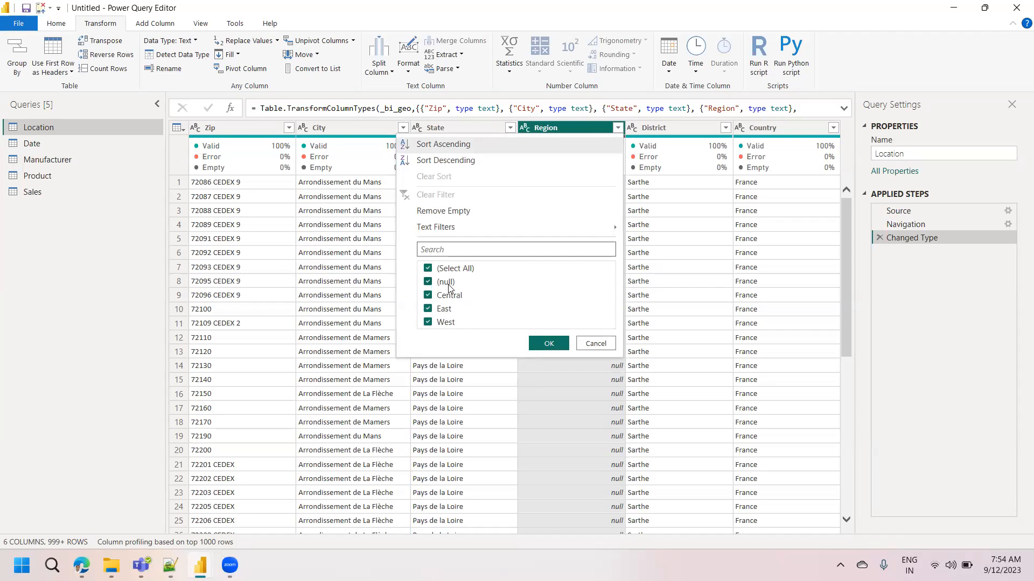
{"action": "left_click", "coordinate": [579, 408]}
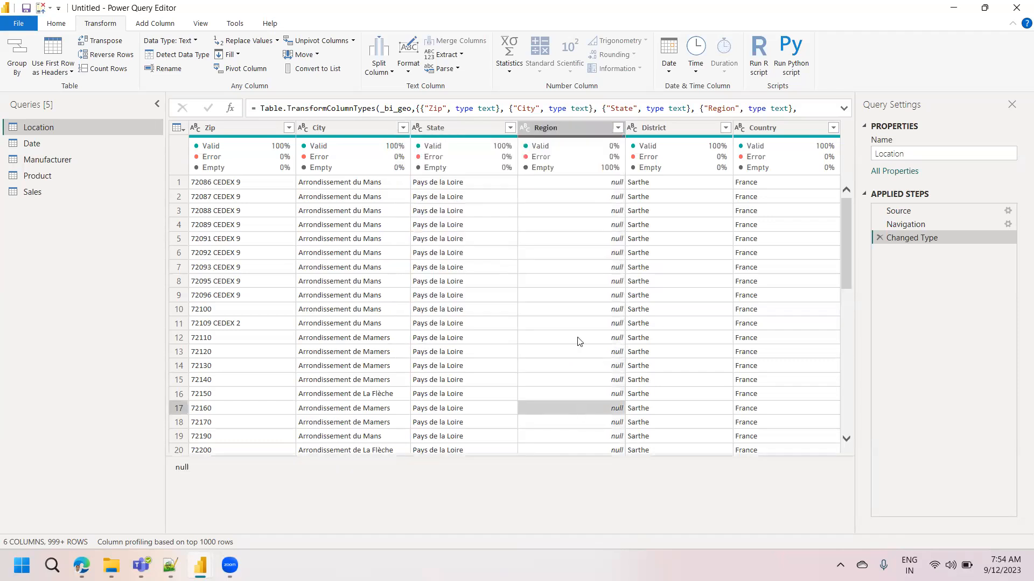
Step: Replace null with South in the Location query's Region column
{"action": "left_click", "coordinate": [579, 130]}
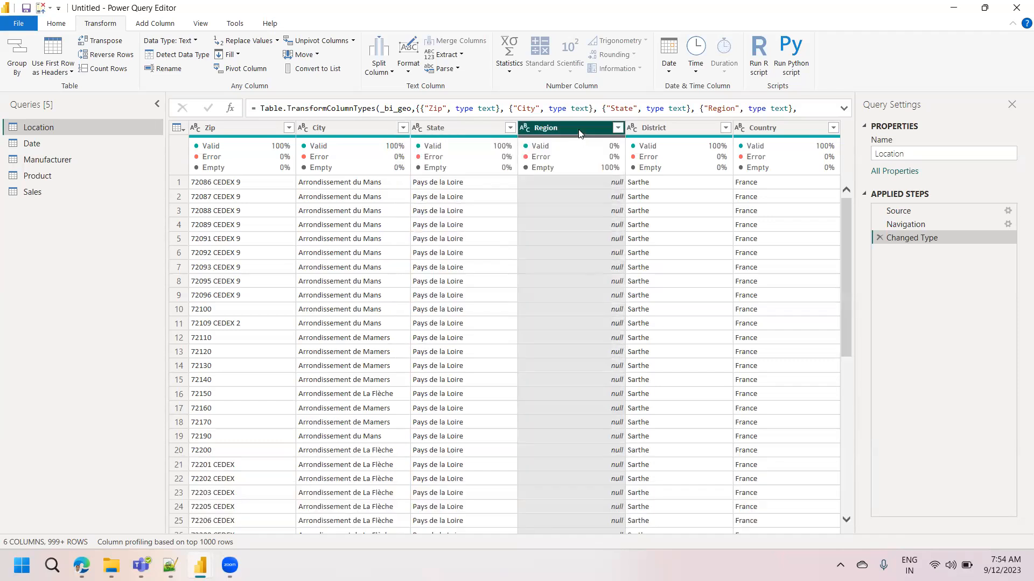
{"action": "right_click", "coordinate": [579, 134]}
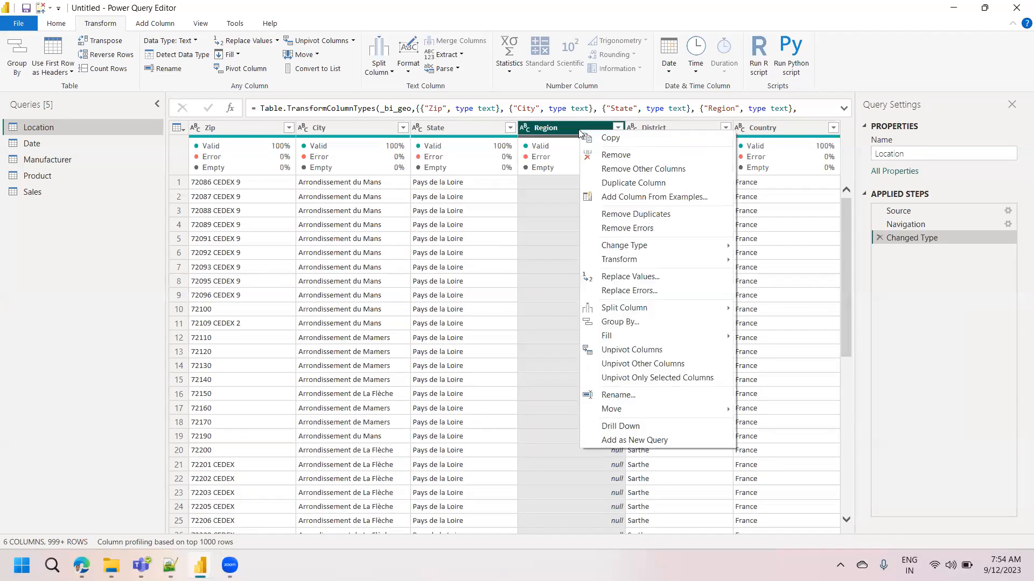
{"action": "left_click", "coordinate": [638, 276]}
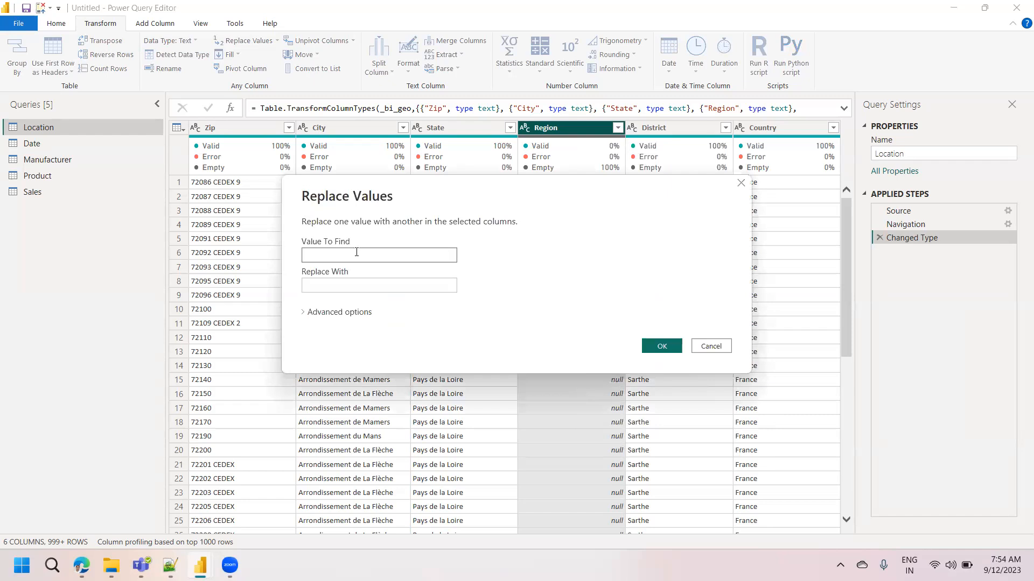
{"action": "type", "text": "null"}
{"action": "key", "text": "Tab"}
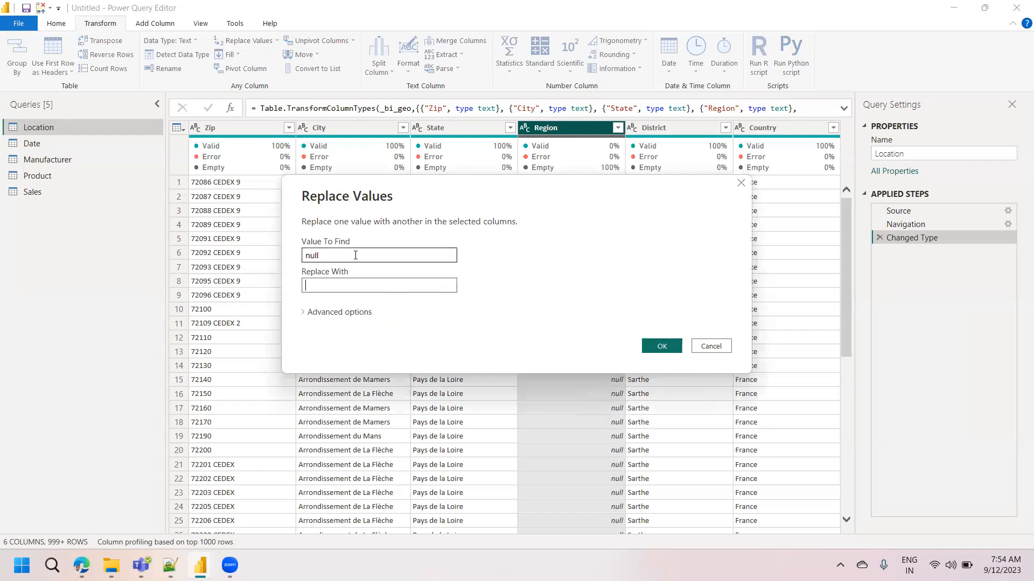
{"action": "type", "text": "South"}
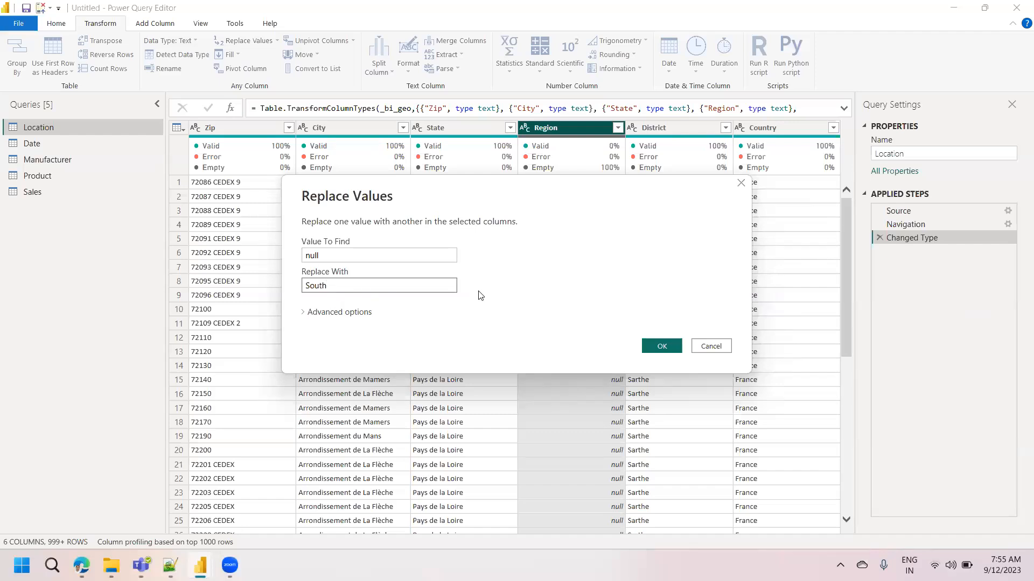
{"action": "left_click", "coordinate": [677, 350]}
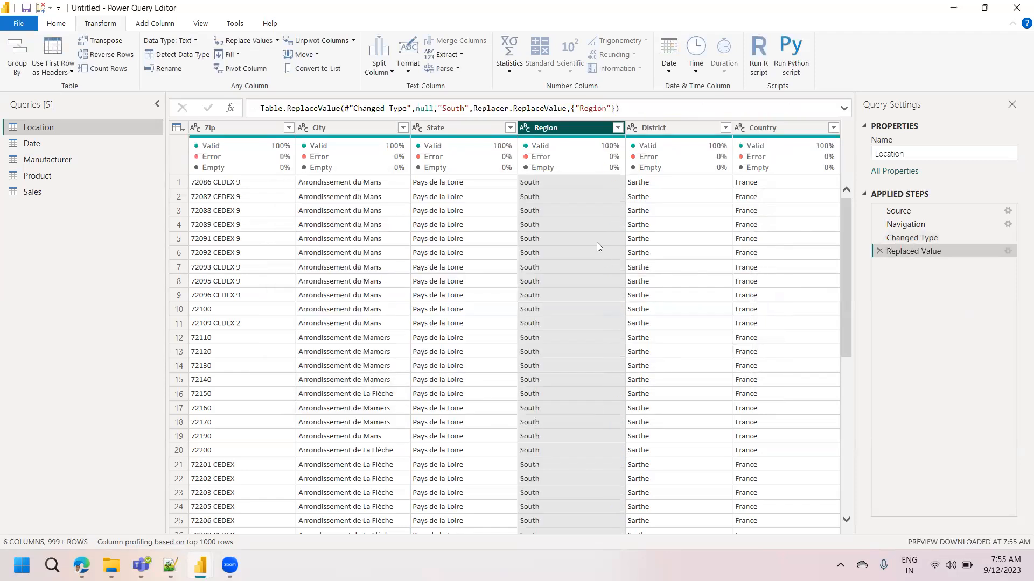
Step: Load all filter values of the Location query's Region column to check the replacement, and close the list without filtering
{"action": "left_click", "coordinate": [620, 126]}
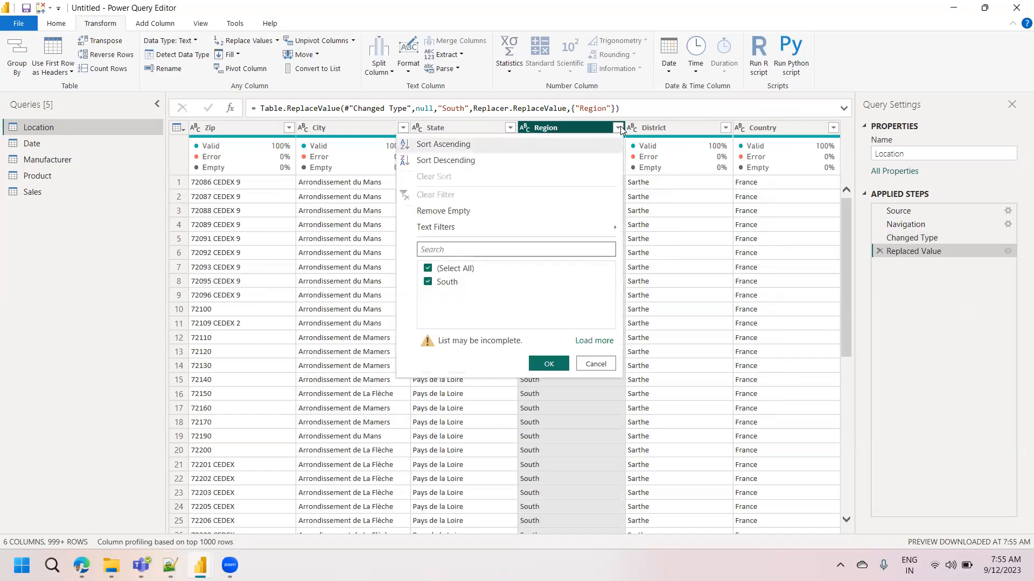
{"action": "left_click", "coordinate": [597, 338]}
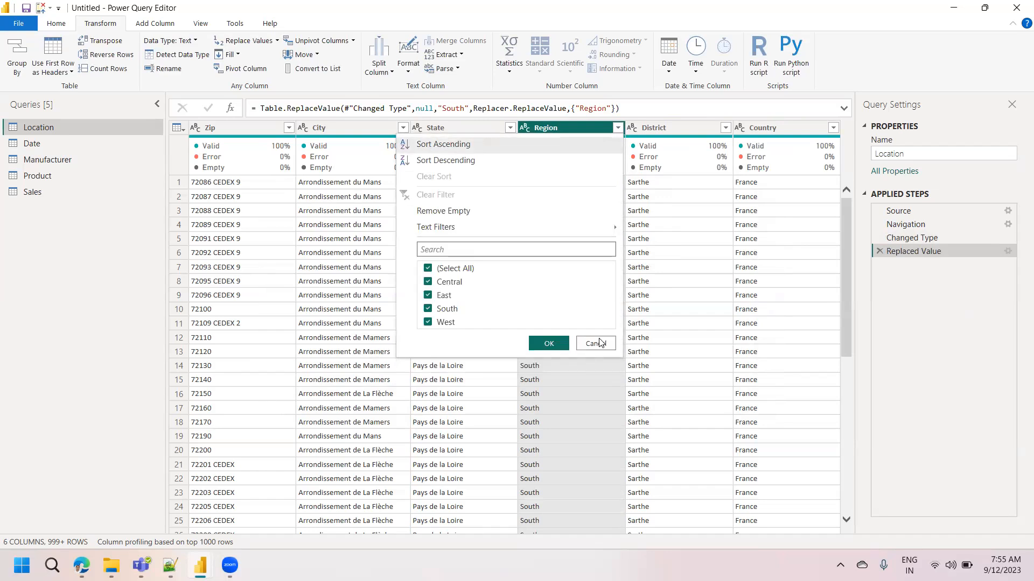
{"action": "left_click", "coordinate": [695, 284]}
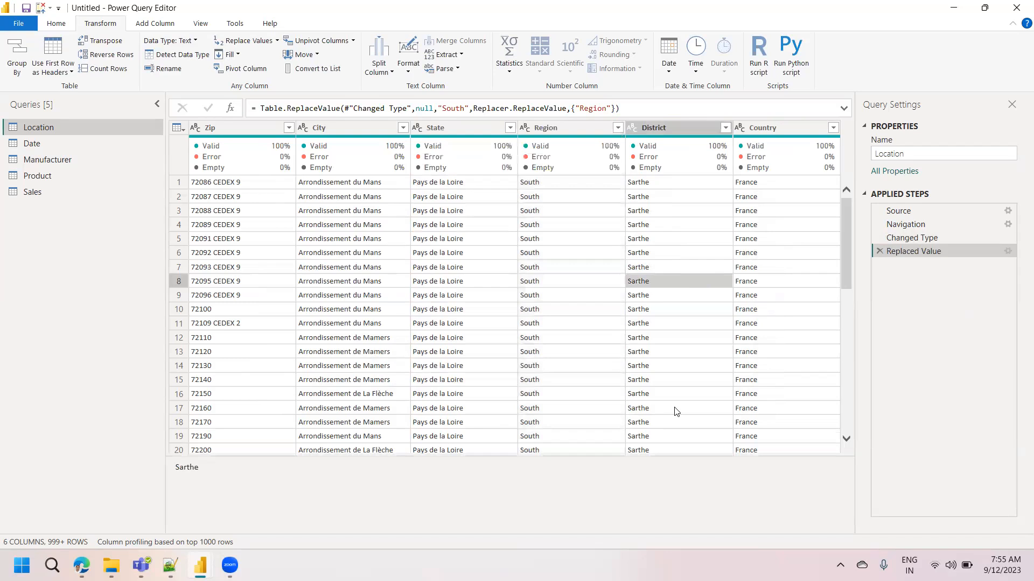
Step: Review the Country column's filter values in the Location query and close the list without filtering
{"action": "left_click", "coordinate": [699, 127]}
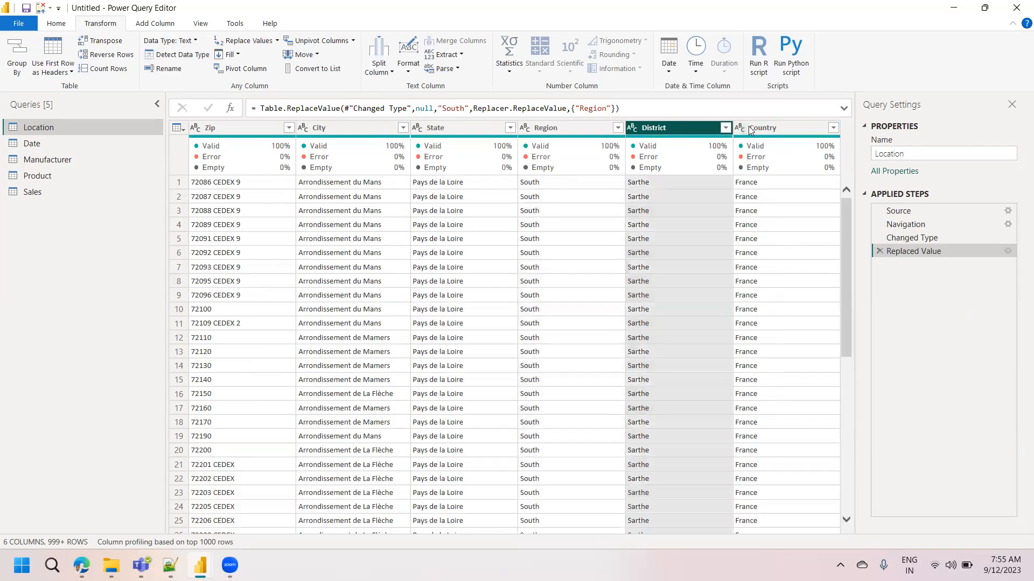
{"action": "left_click", "coordinate": [771, 127]}
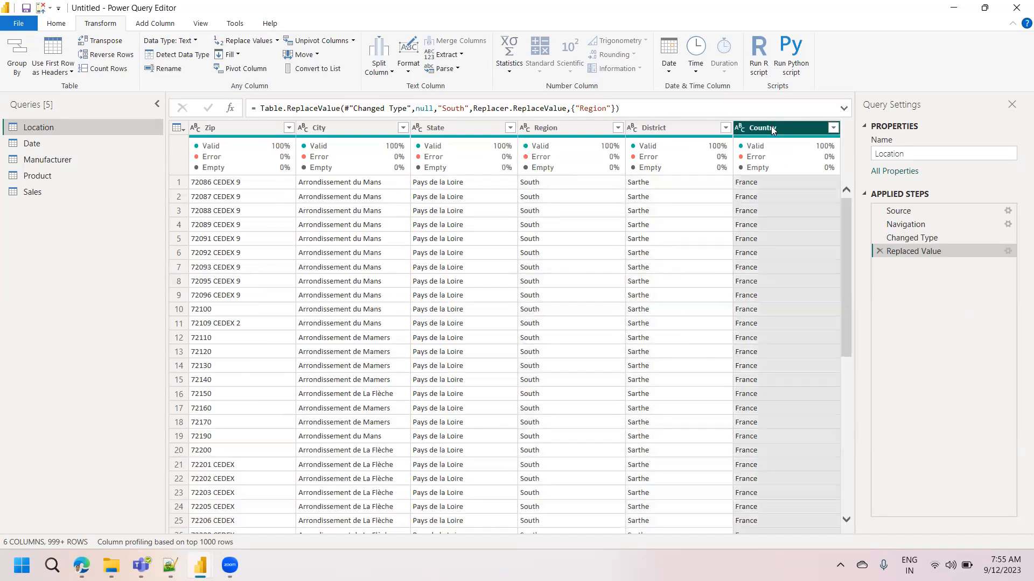
{"action": "left_click", "coordinate": [833, 128]}
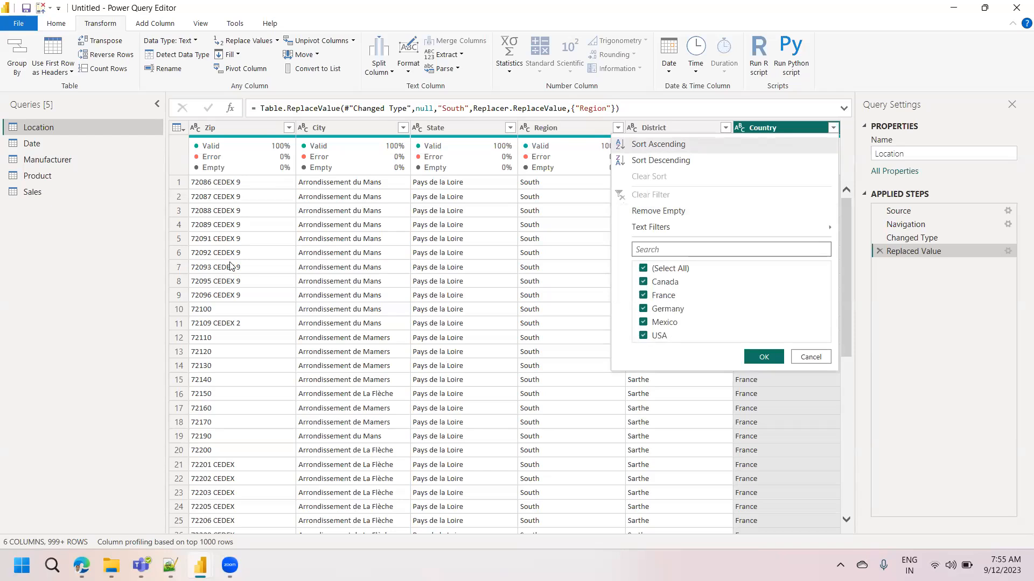
{"action": "left_click", "coordinate": [82, 243]}
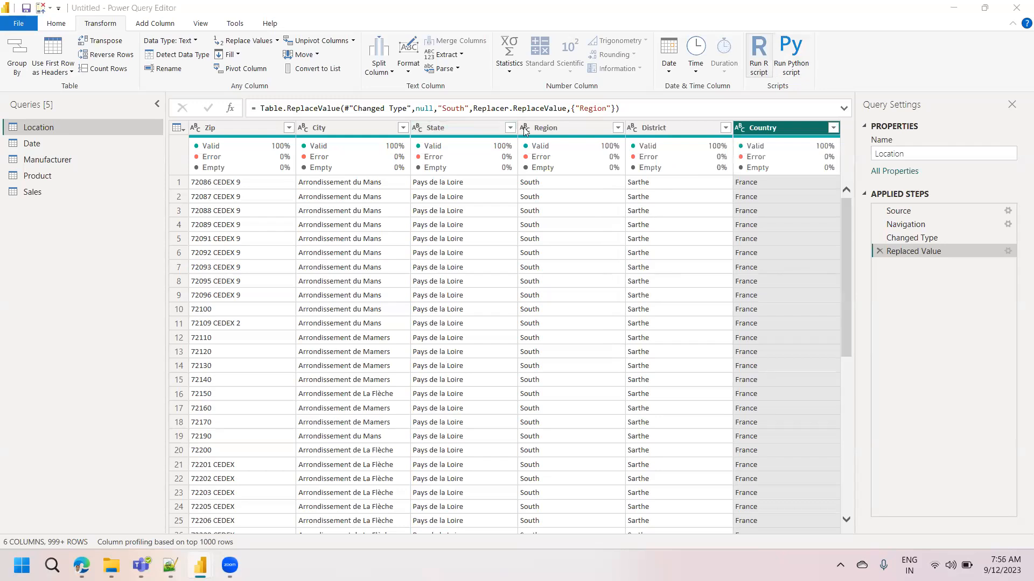
Step: Check the Region column's quality profile and load the complete Country filter list again, leaving the column unfiltered
{"action": "mouse_move", "coordinate": [549, 156]}
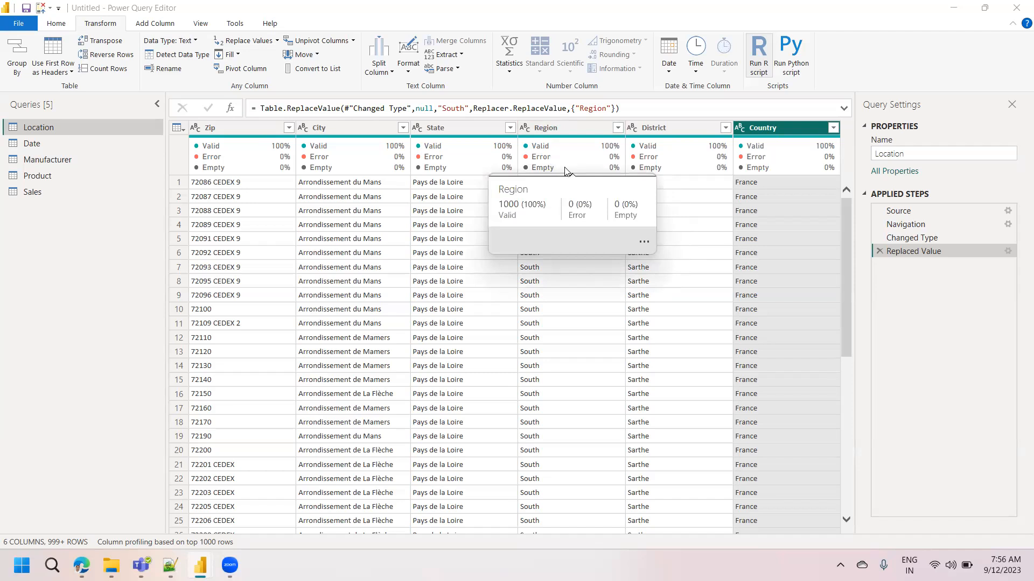
{"action": "left_click", "coordinate": [36, 129]}
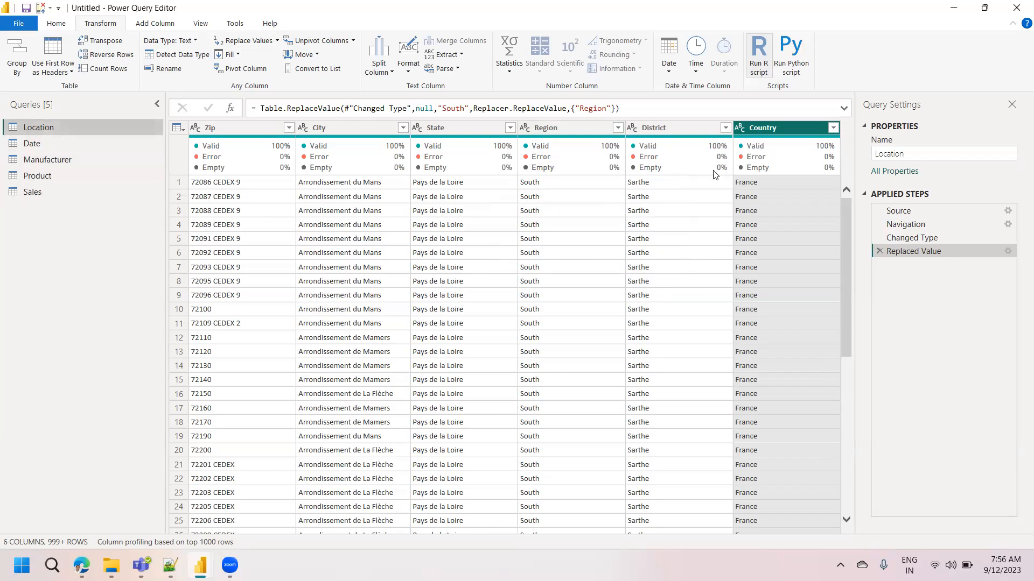
{"action": "left_click", "coordinate": [832, 128]}
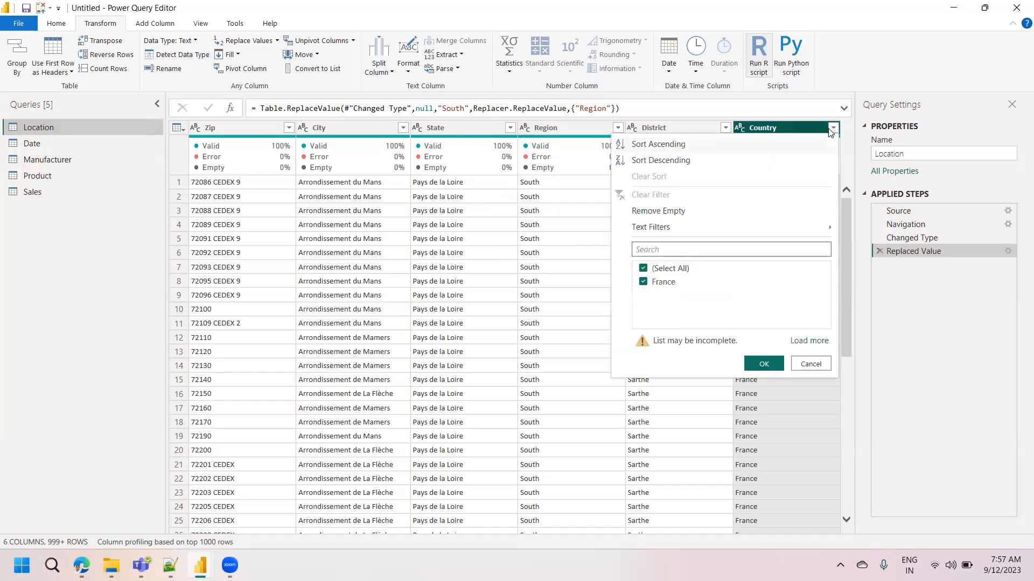
{"action": "left_click", "coordinate": [809, 341]}
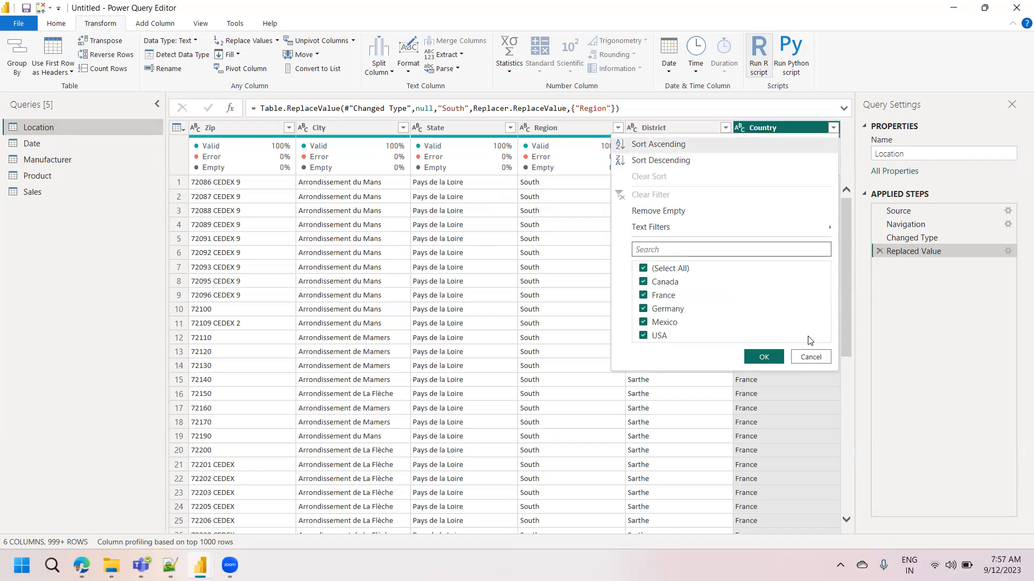
{"action": "left_click", "coordinate": [784, 423]}
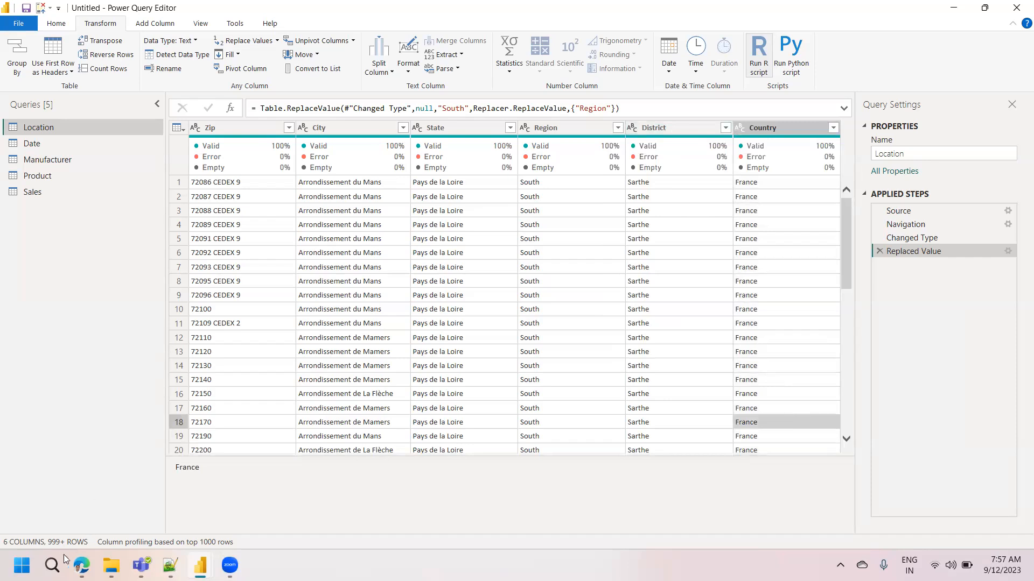
Step: Open Word, bring up the recovered Document1, and dismiss the view-only notice
{"action": "left_click", "coordinate": [52, 565]}
{"action": "type", "text": "word"}
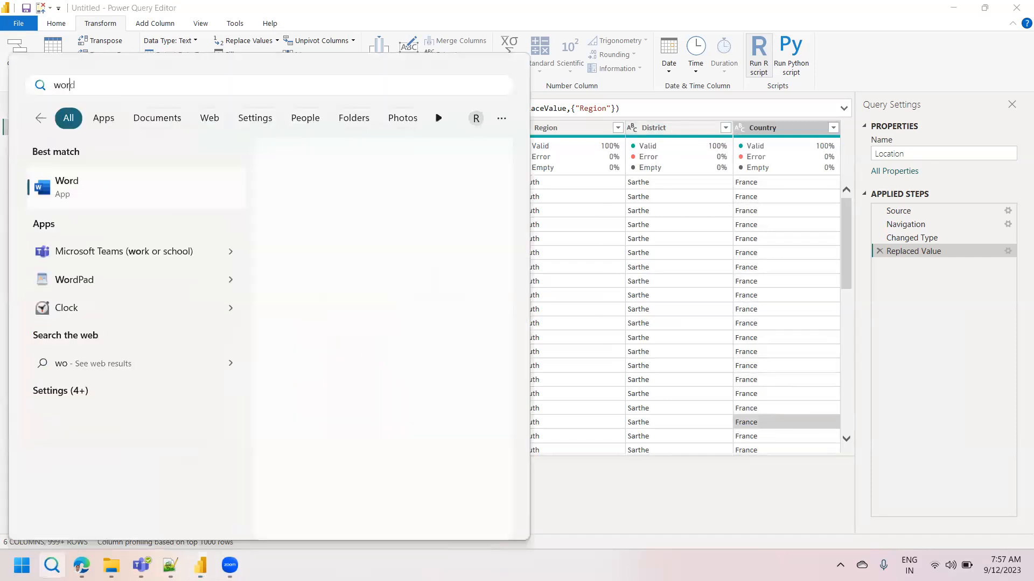
{"action": "key", "text": "Return"}
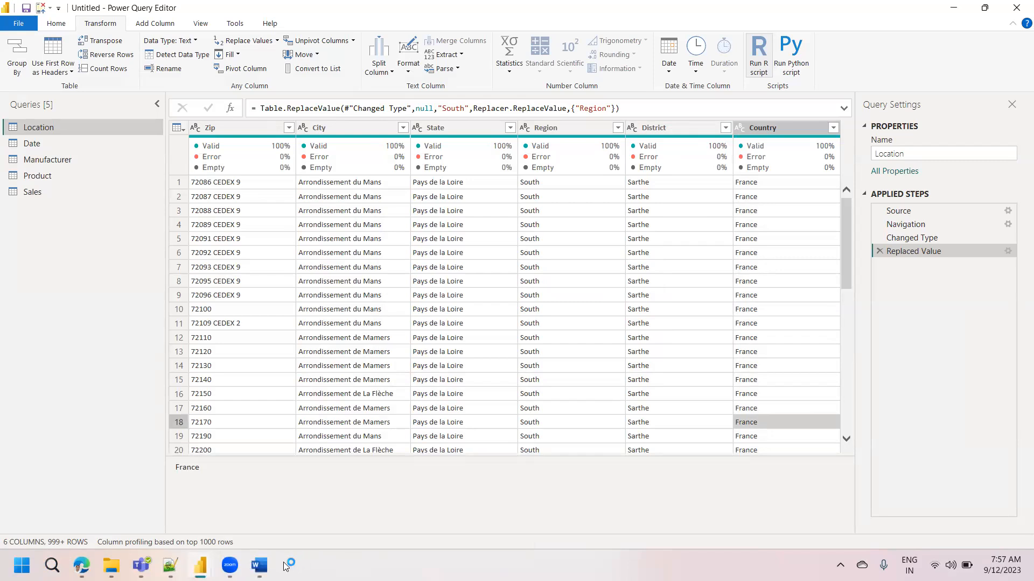
{"action": "mouse_move", "coordinate": [267, 564]}
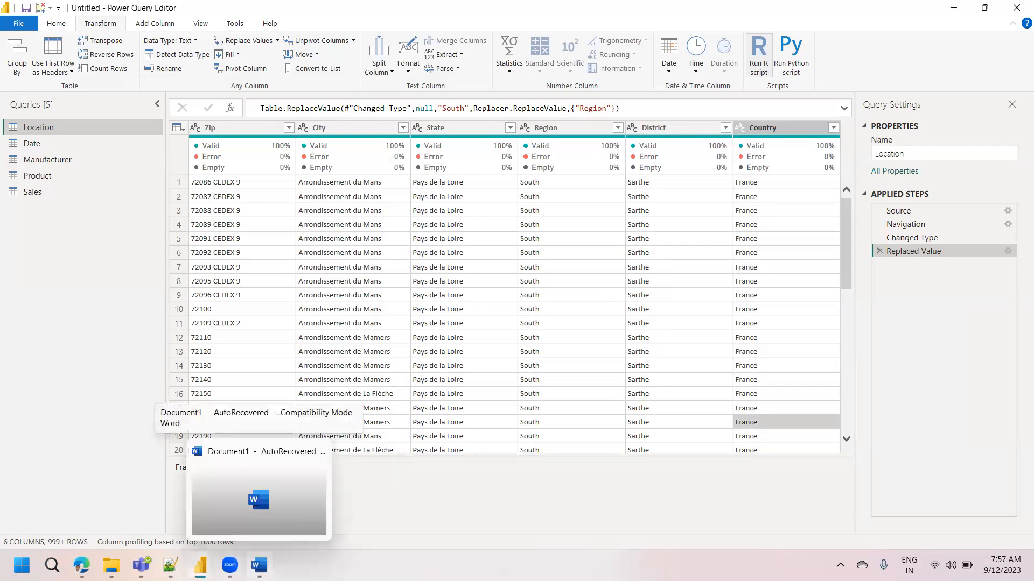
{"action": "left_click", "coordinate": [283, 478]}
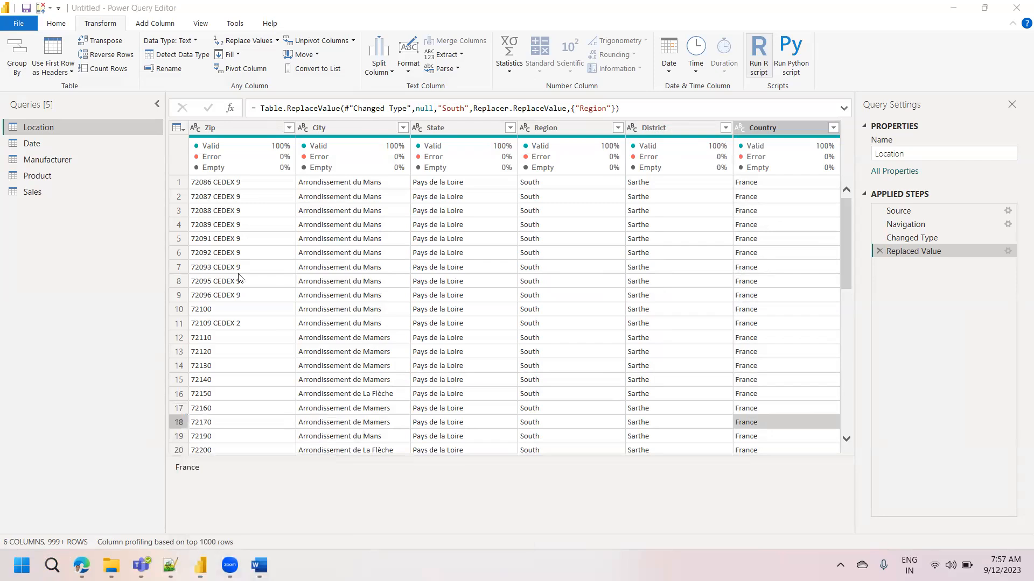
{"action": "mouse_move", "coordinate": [262, 564]}
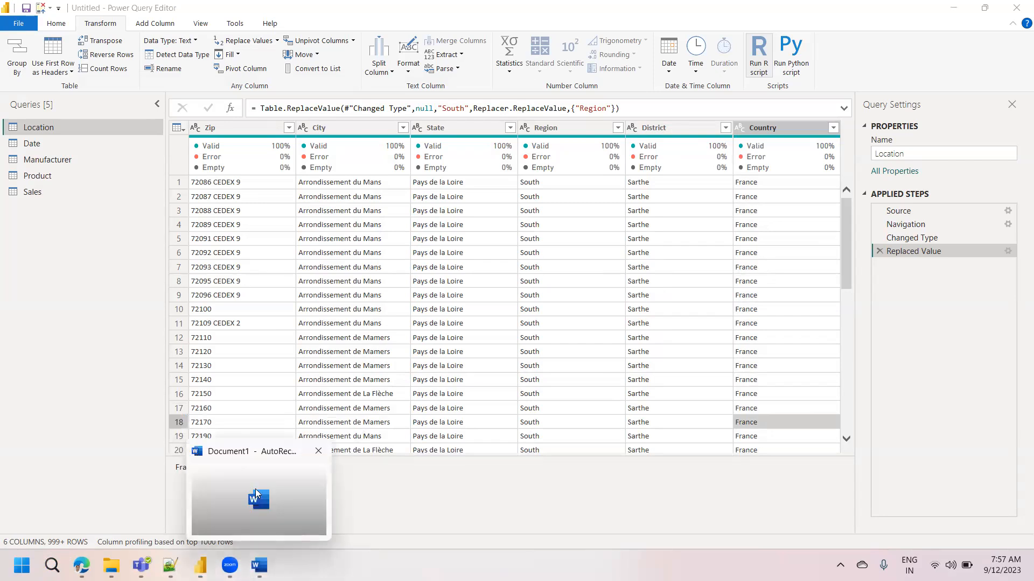
{"action": "left_click", "coordinate": [255, 489]}
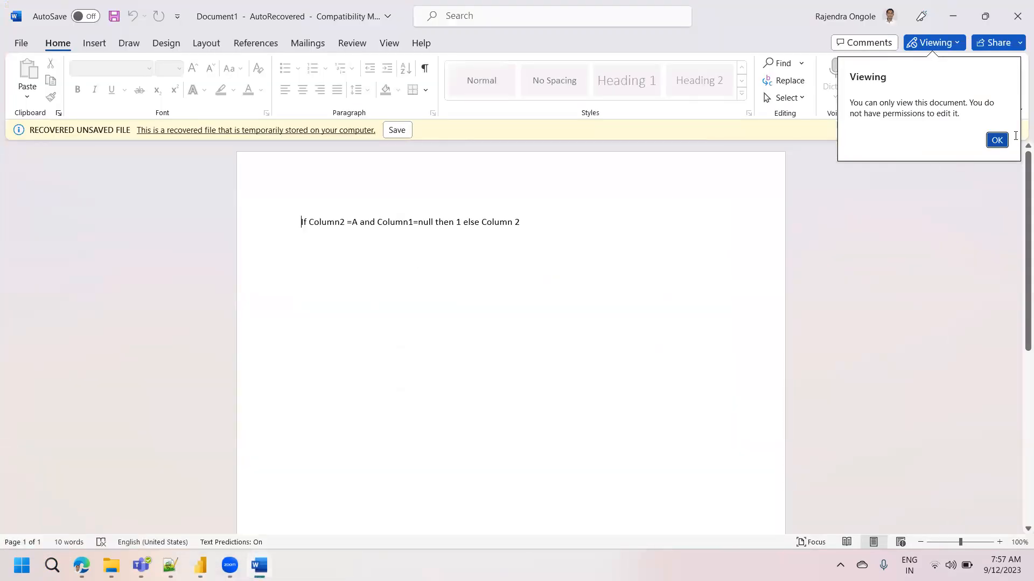
{"action": "left_click", "coordinate": [997, 140]}
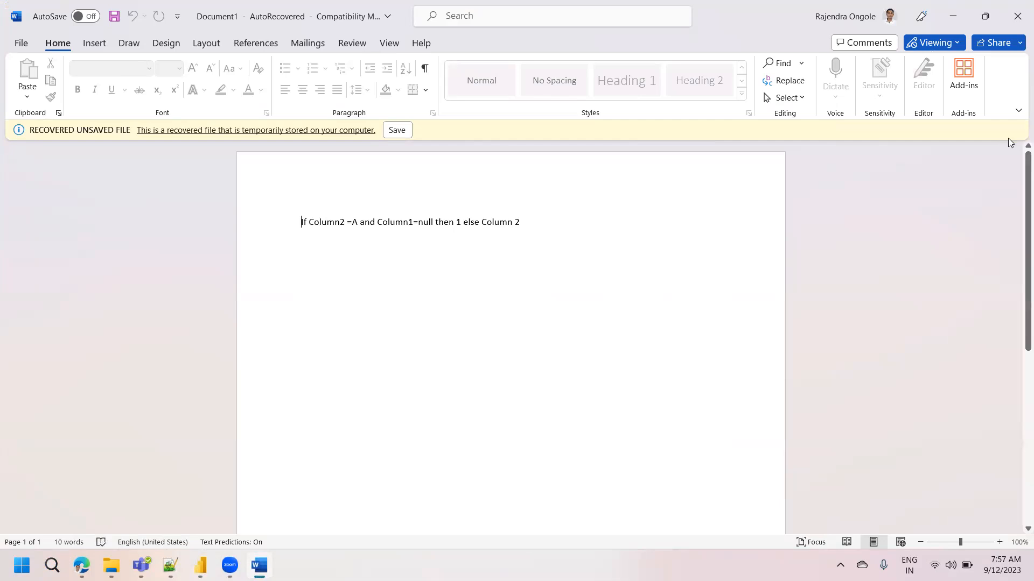
Step: Examine the existing Column1 and Column2 condition in the recovered document and enable editing of the read-only file
{"action": "left_click_drag", "start_coordinate": [351, 222], "coordinate": [272, 221]}
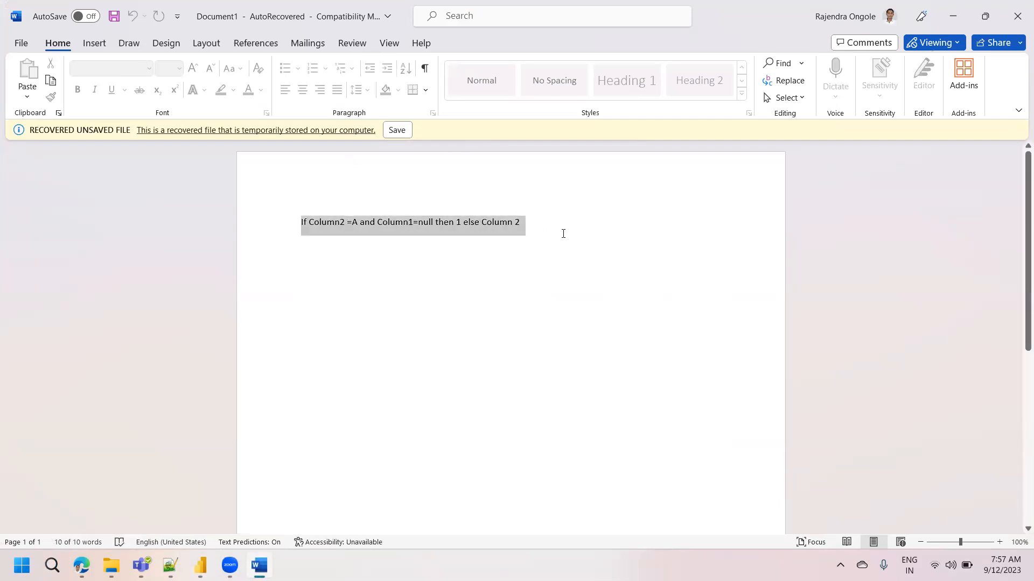
{"action": "scroll", "coordinate": [1019, 269], "scroll_direction": "down", "scroll_amount": 5}
{"action": "scroll", "coordinate": [1017, 210], "scroll_direction": "up", "scroll_amount": 5}
{"action": "left_click", "coordinate": [650, 221]}
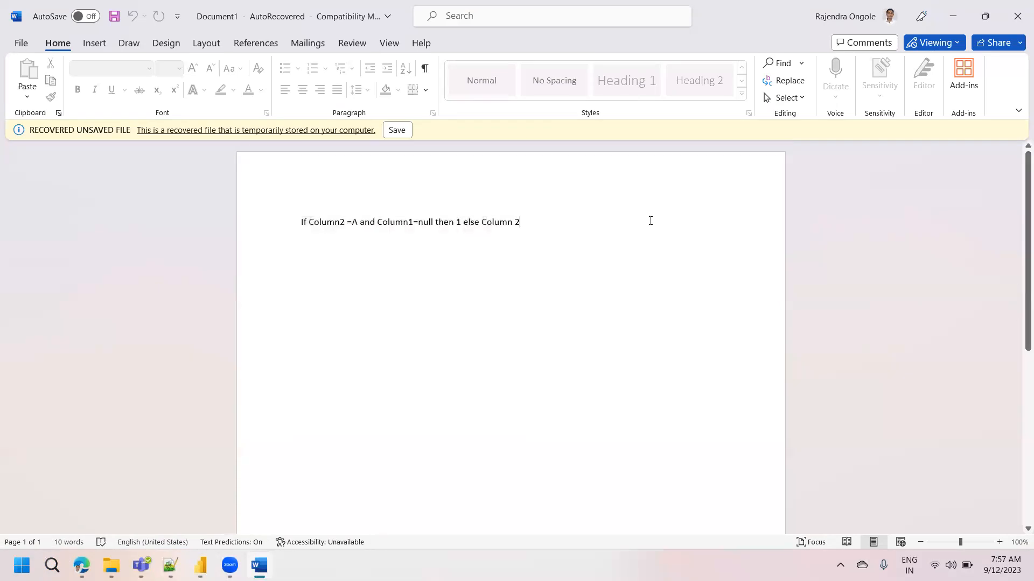
{"action": "key", "text": "Return"}
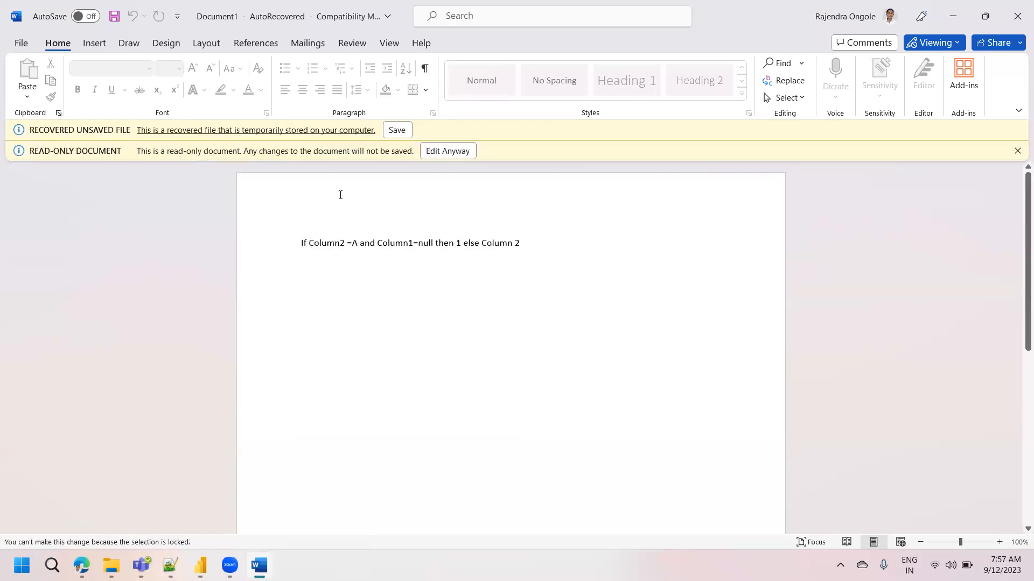
{"action": "left_click", "coordinate": [446, 153]}
Step: Save the recovered document as "Query editor Best Practices" in the personal OneDrive Documents folder
{"action": "left_click", "coordinate": [398, 130]}
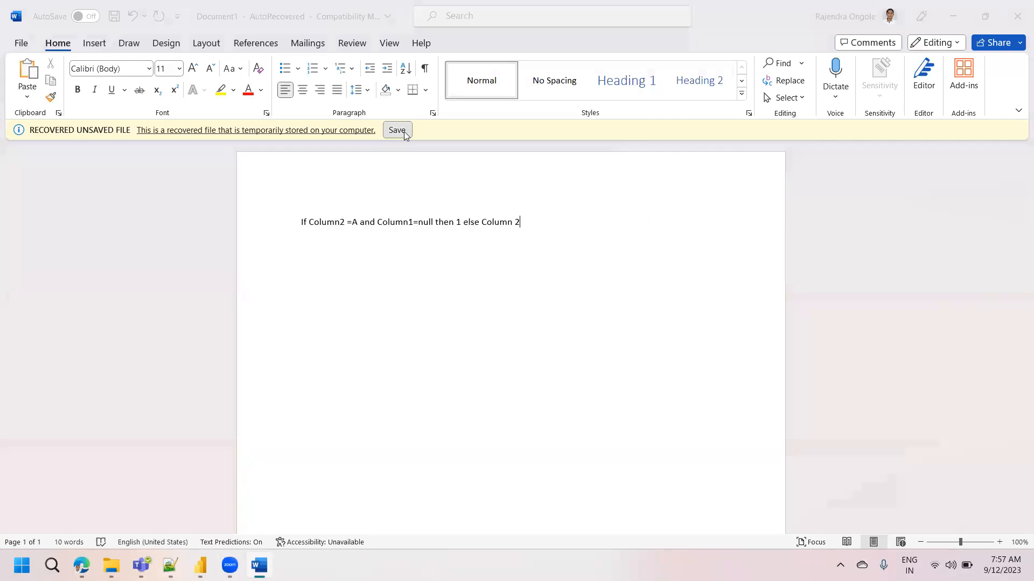
{"action": "type", "text": "Tet"}
{"action": "key", "text": "BackSpace"}
{"action": "key", "text": "BackSpace"}
{"action": "key", "text": "BackSpace"}
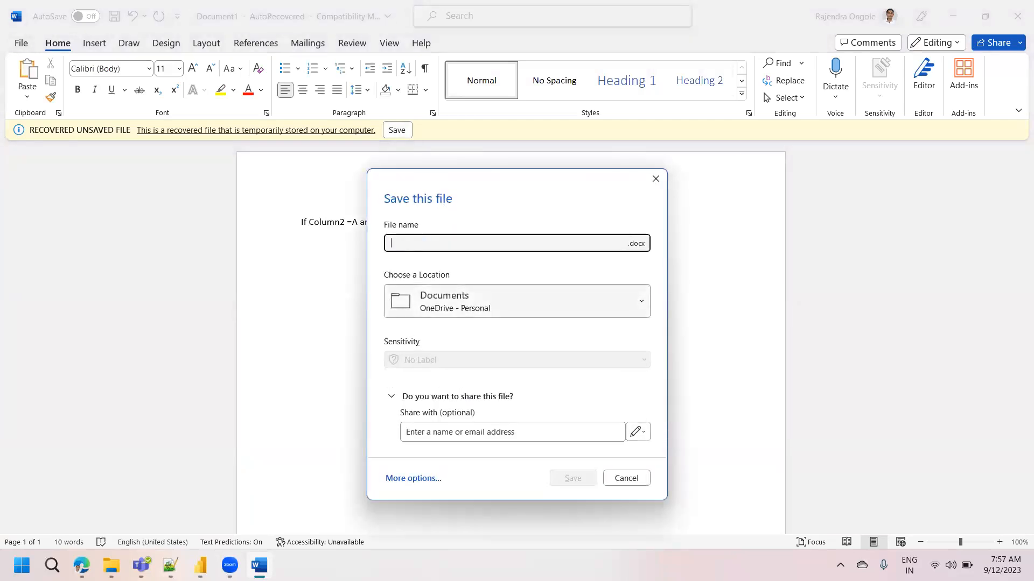
{"action": "type", "text": "Q"}
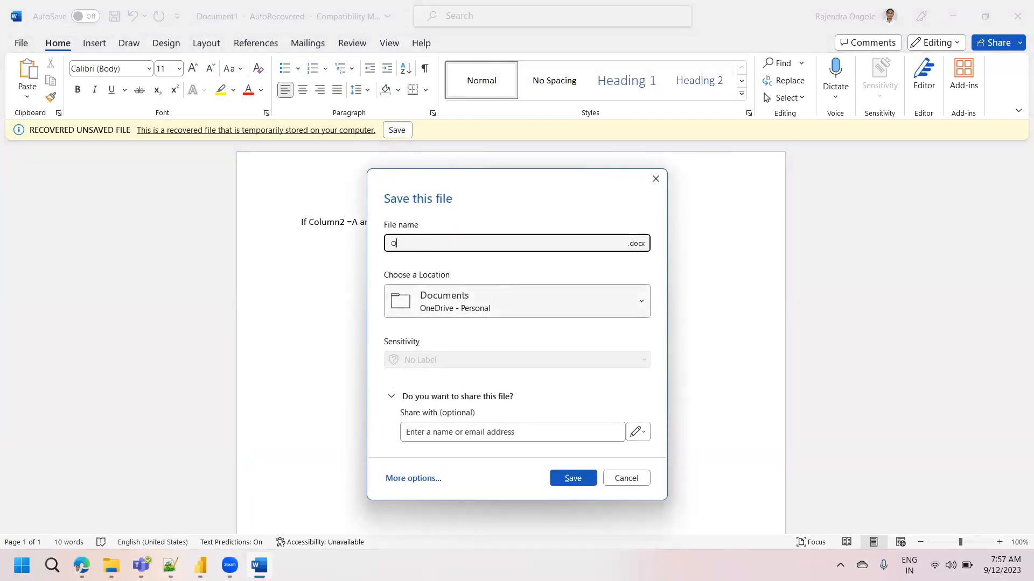
{"action": "type", "text": "uery editor Best Practices"}
{"action": "left_click", "coordinate": [569, 471]}
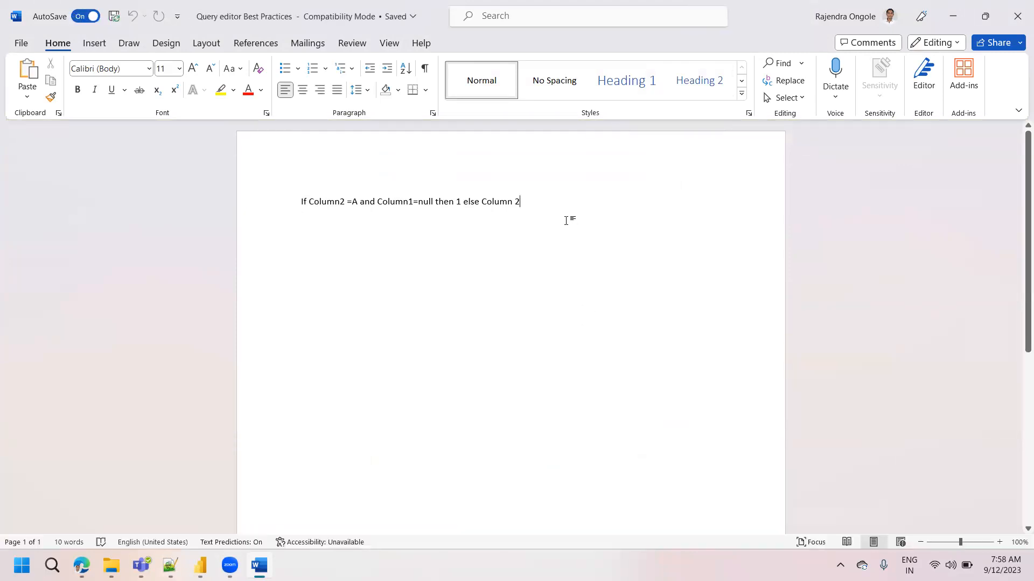
Step: Look at the Zip column in Power Query Editor and write "If Zip code starts with 98" below the Word document's existing condition
{"action": "key", "text": "Return"}
{"action": "key", "text": "Return"}
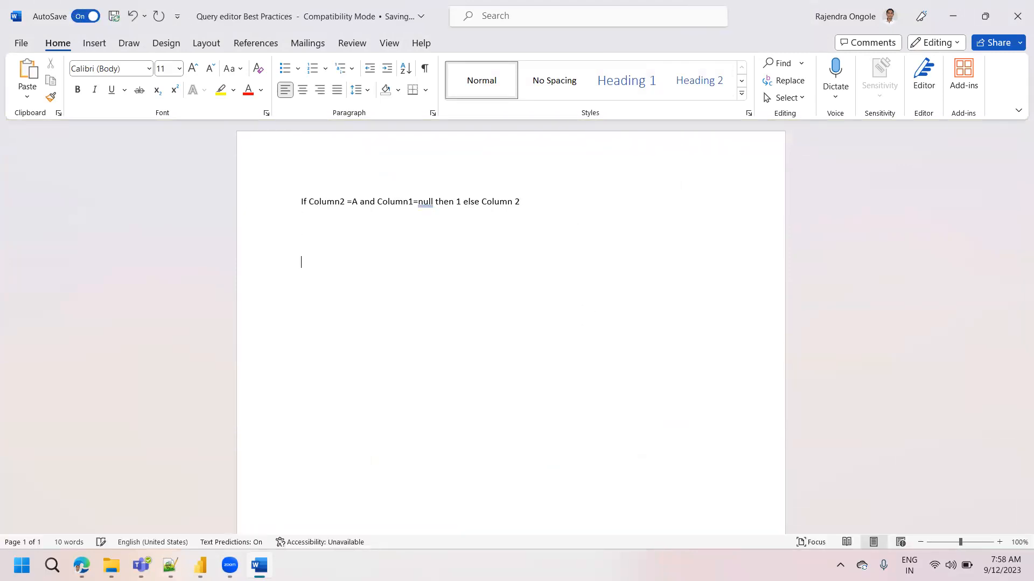
{"action": "key", "text": "alt+Tab"}
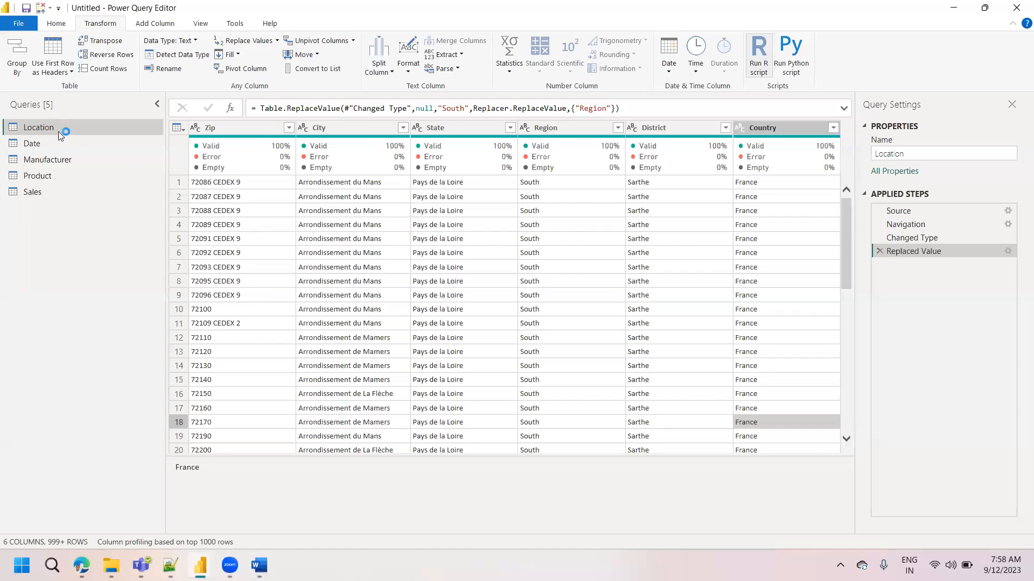
{"action": "left_click", "coordinate": [231, 128]}
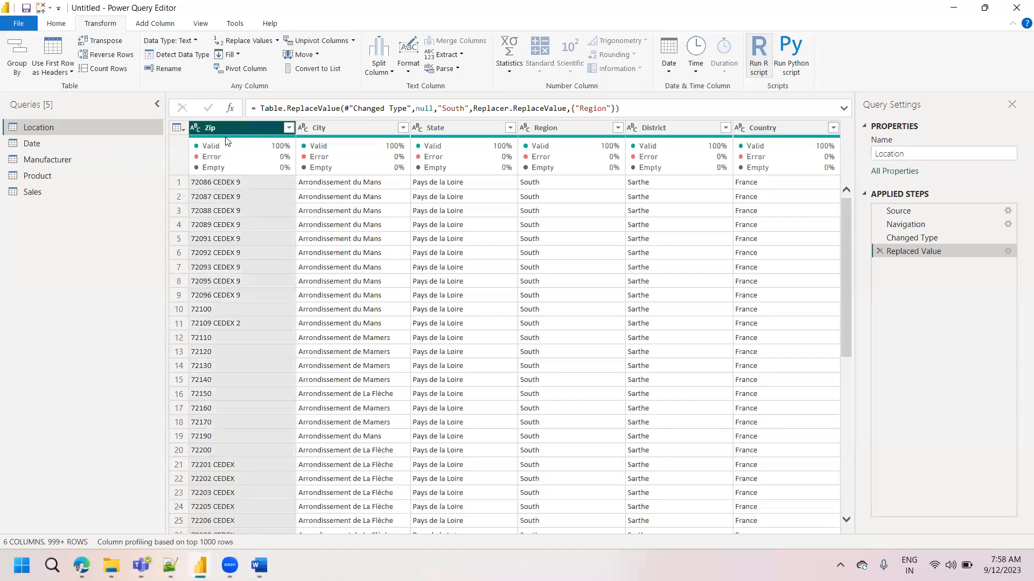
{"action": "mouse_move", "coordinate": [227, 144]}
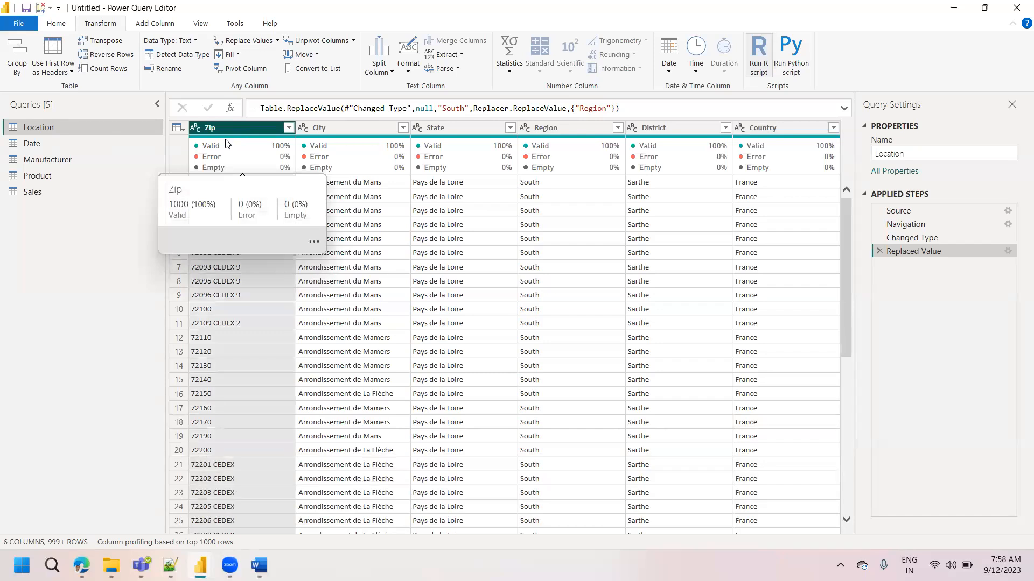
{"action": "key", "text": "alt+Tab"}
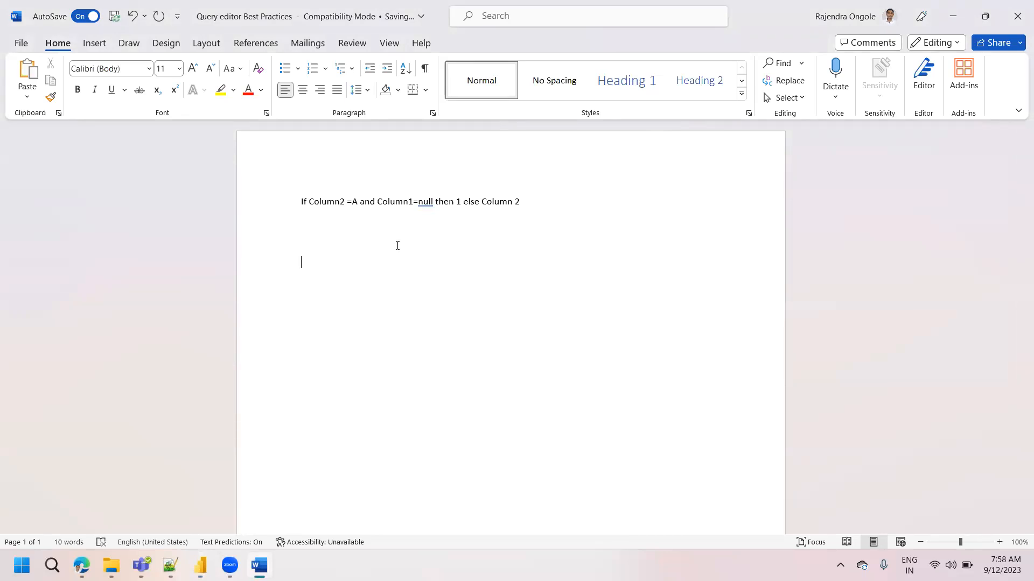
{"action": "type", "text": "If Zip code starts with 98"}
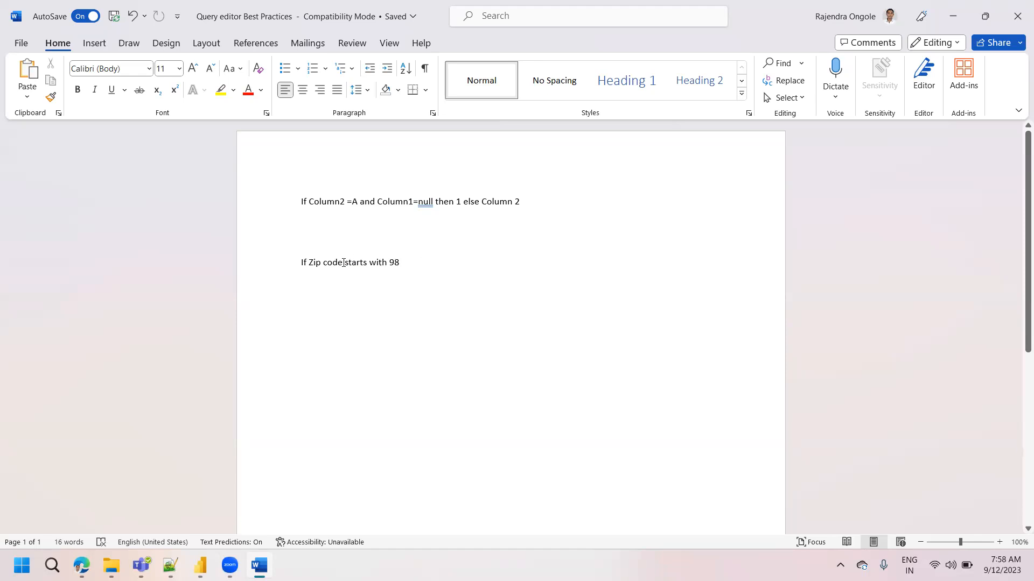
Step: Check the Zip column in Power Query Editor and append "Local Area" to the zip code 98 line in Word
{"action": "key", "text": "alt+Tab"}
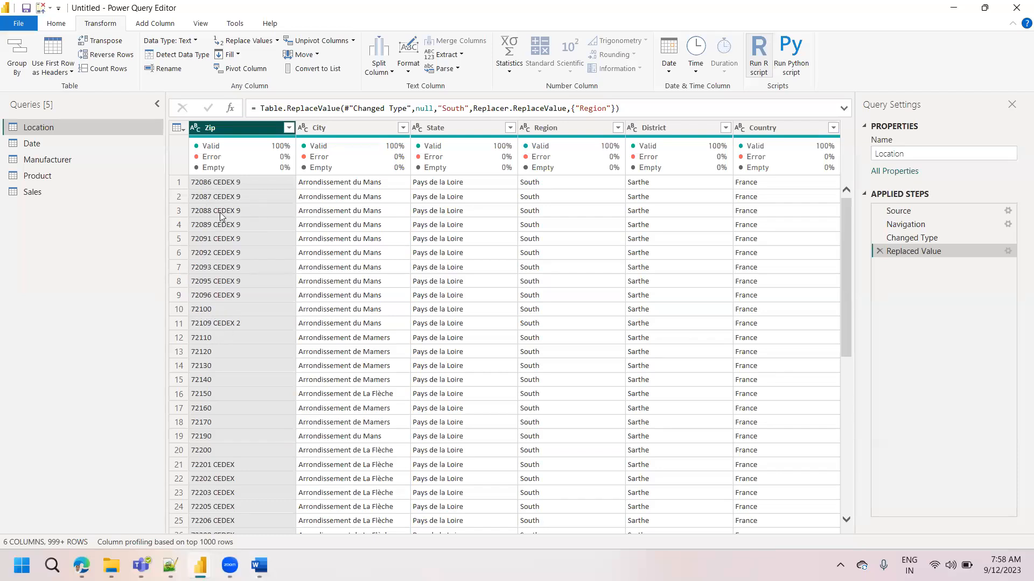
{"action": "key", "text": "alt+Tab"}
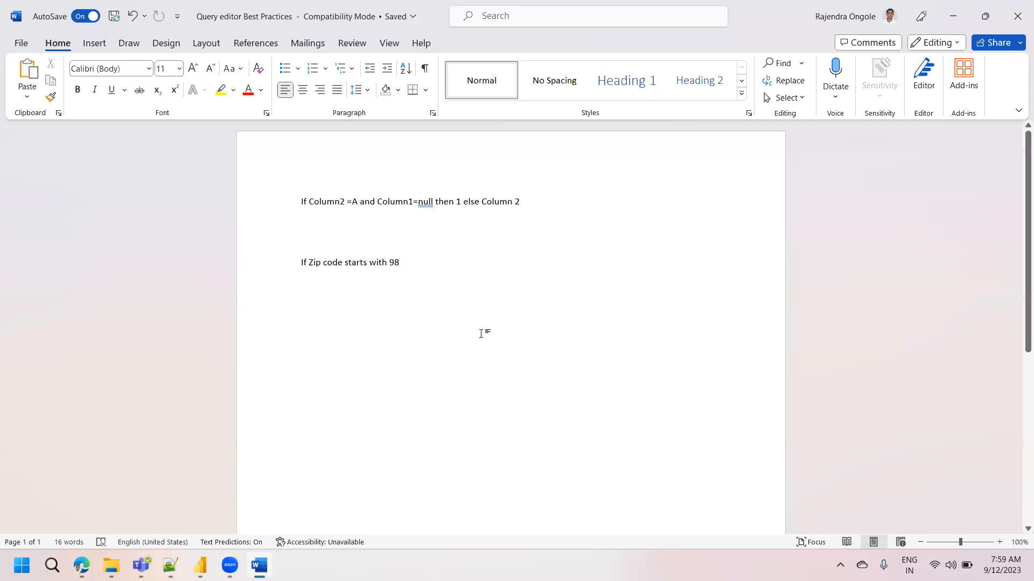
{"action": "type", "text": "LOCA"}
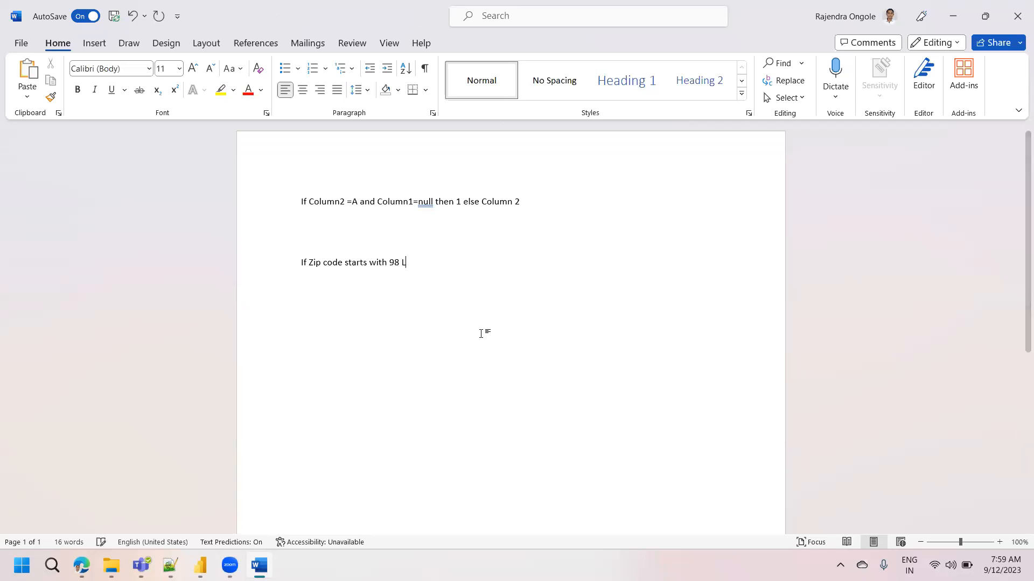
{"action": "key", "text": "BackSpace"}
{"action": "key", "text": "BackSpace"}
{"action": "key", "text": "BackSpace"}
{"action": "type", "text": "ocal"}
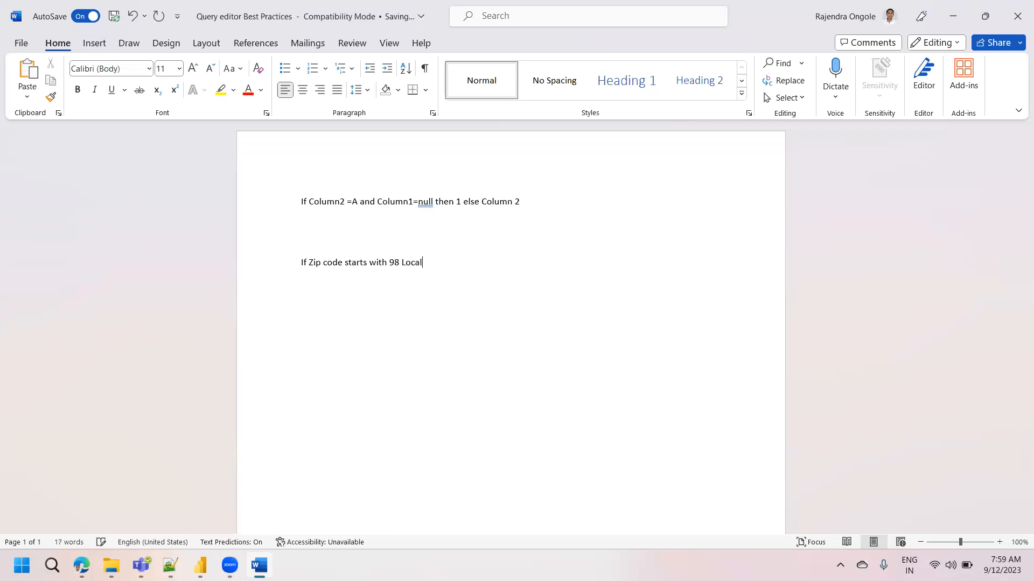
{"action": "type", "text": " Area "}
Step: Add the lines "Zip code starts with 980 Global Area" and "Others" below the zip code 98 rule
{"action": "type", "text": "Zip code s"}
{"action": "type", "text": "tarts with 9"}
{"action": "type", "text": "80 "}
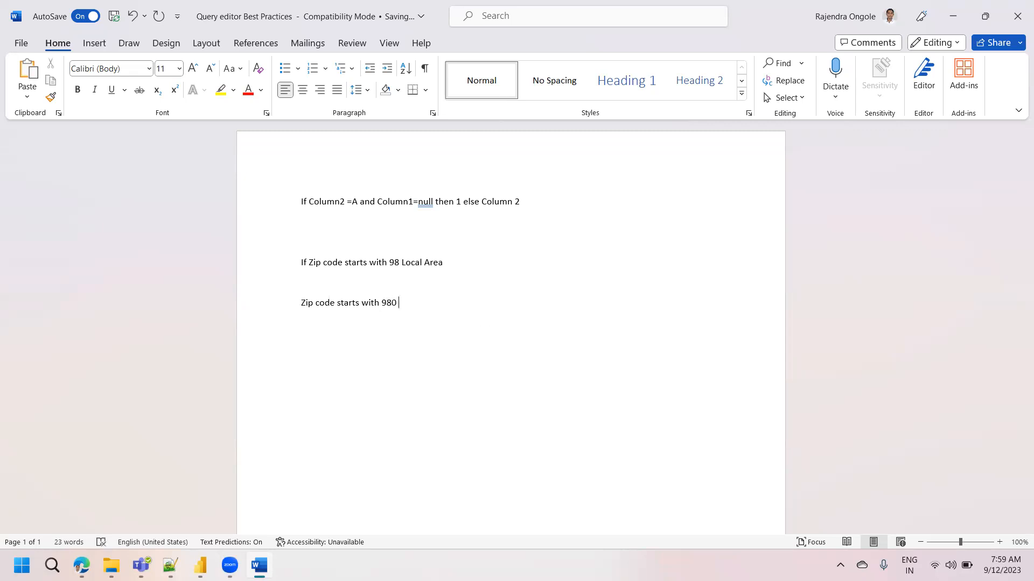
{"action": "type", "text": "Global Area Others"}
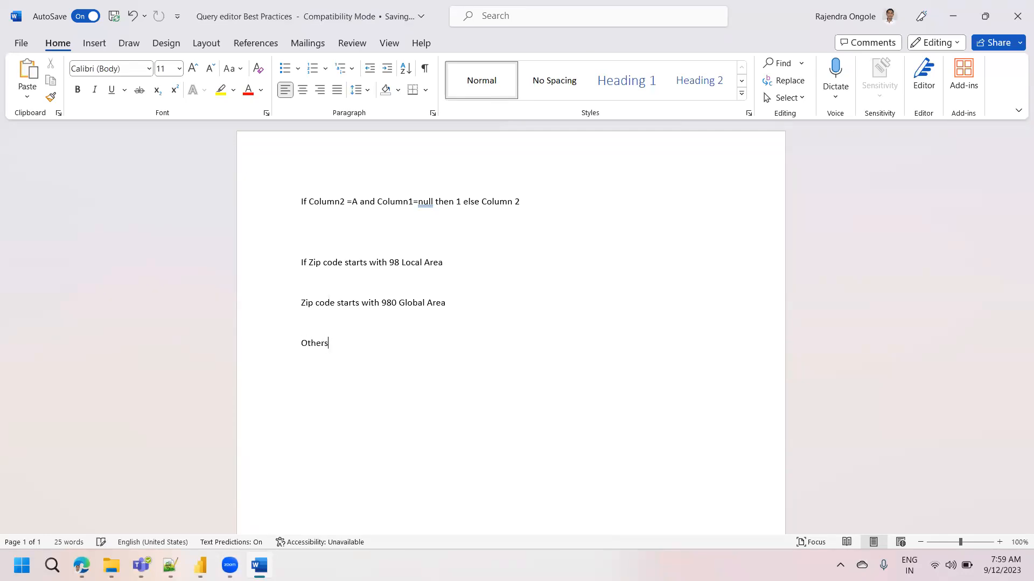
{"action": "key", "text": "Return"}
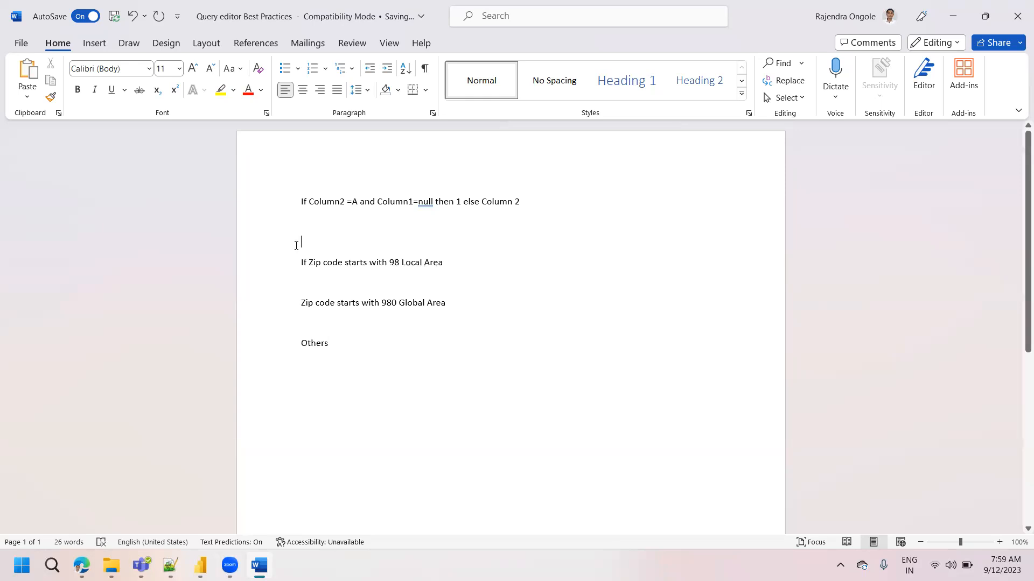
Step: Insert a "Scenario:" line above the zip code rules and remove the blank lines between the rules
{"action": "left_click", "coordinate": [296, 245]}
{"action": "type", "text": "Scenerio:"}
{"action": "key", "text": "Return"}
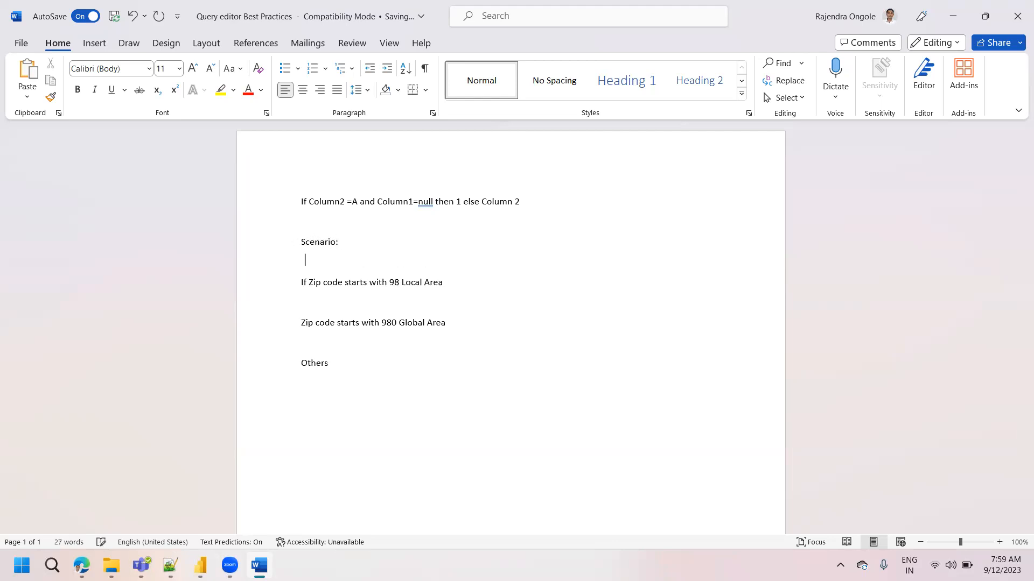
{"action": "key", "text": "Return"}
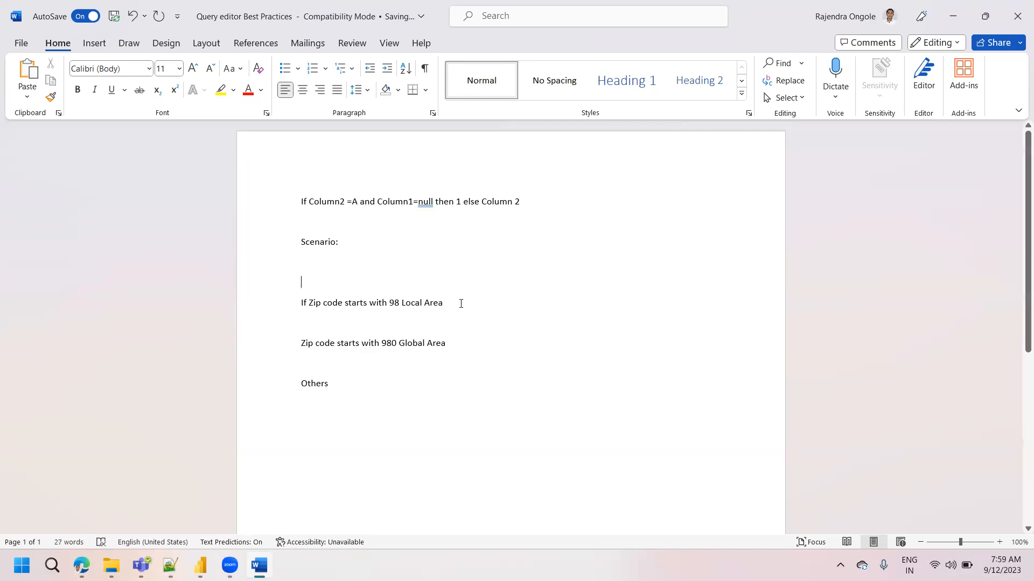
{"action": "key", "text": "Delete"}
{"action": "key", "text": "Down"}
{"action": "key", "text": "Right"}
{"action": "key", "text": "Delete"}
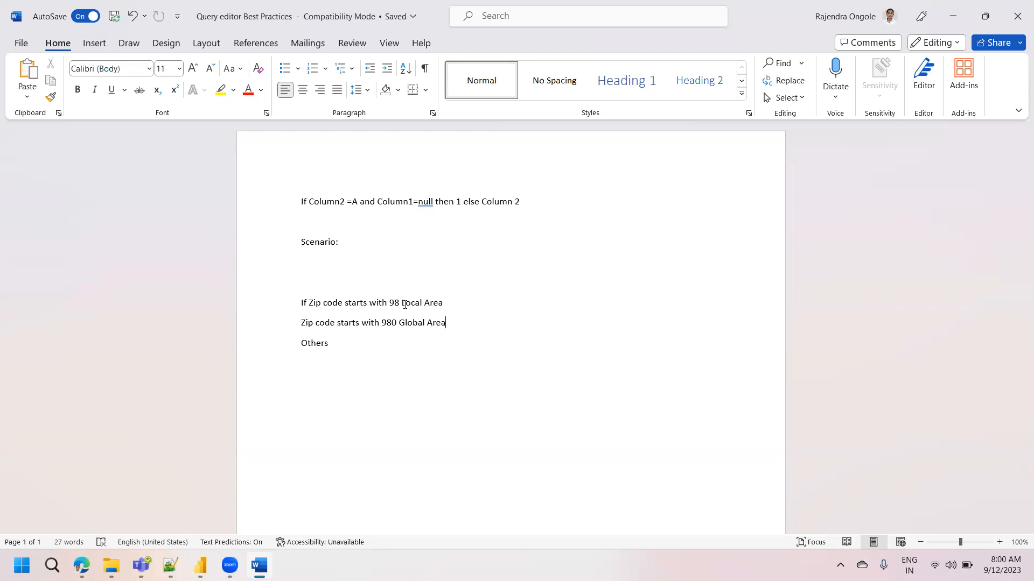
Step: Compare the zip code rules in the Word document with the Zip column in Power Query Editor
{"action": "key", "text": "alt+Tab"}
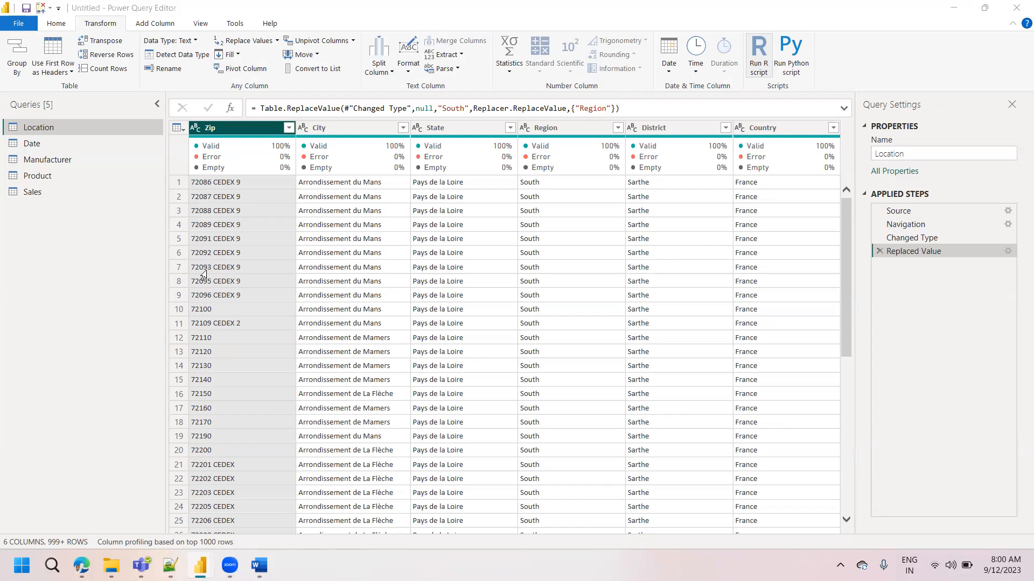
{"action": "key", "text": "alt+Tab"}
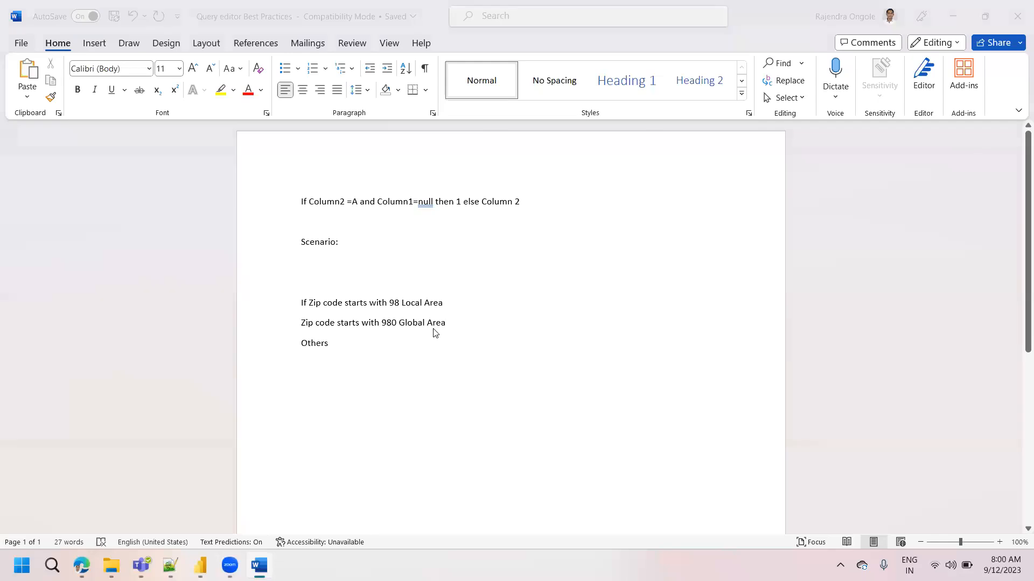
{"action": "key", "text": "alt+Tab"}
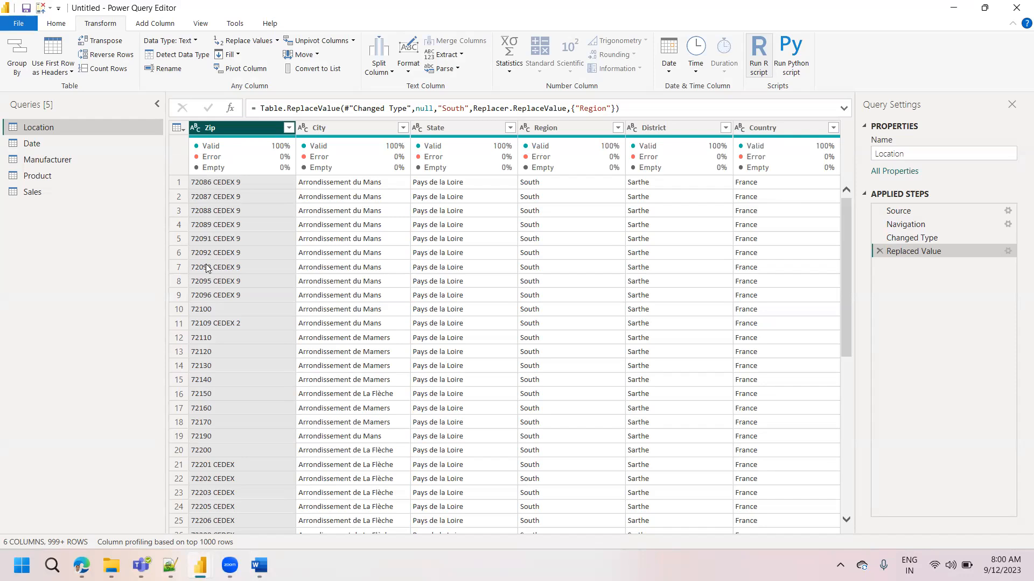
{"action": "key", "text": "alt+Tab"}
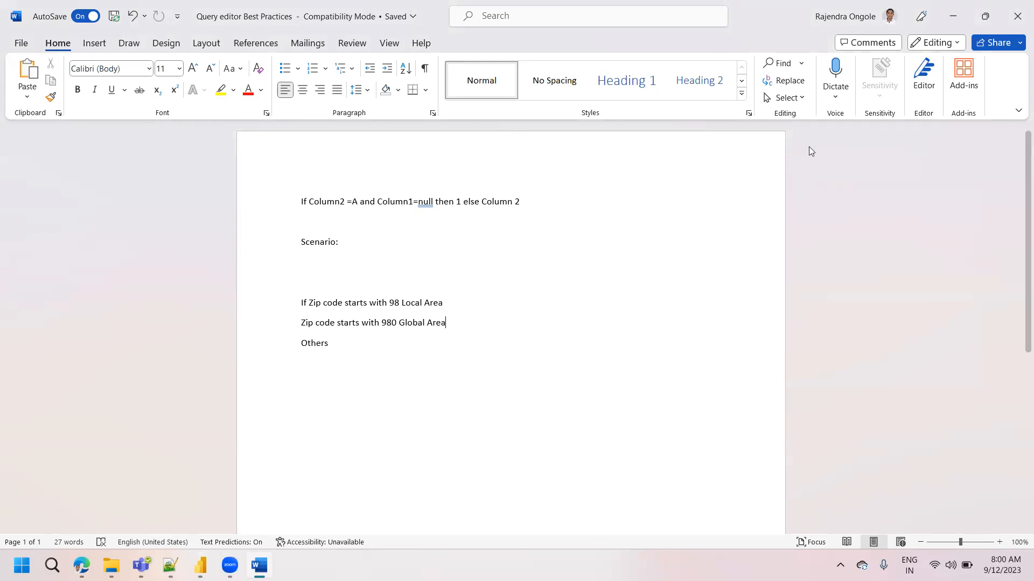
{"action": "key", "text": "alt+Tab"}
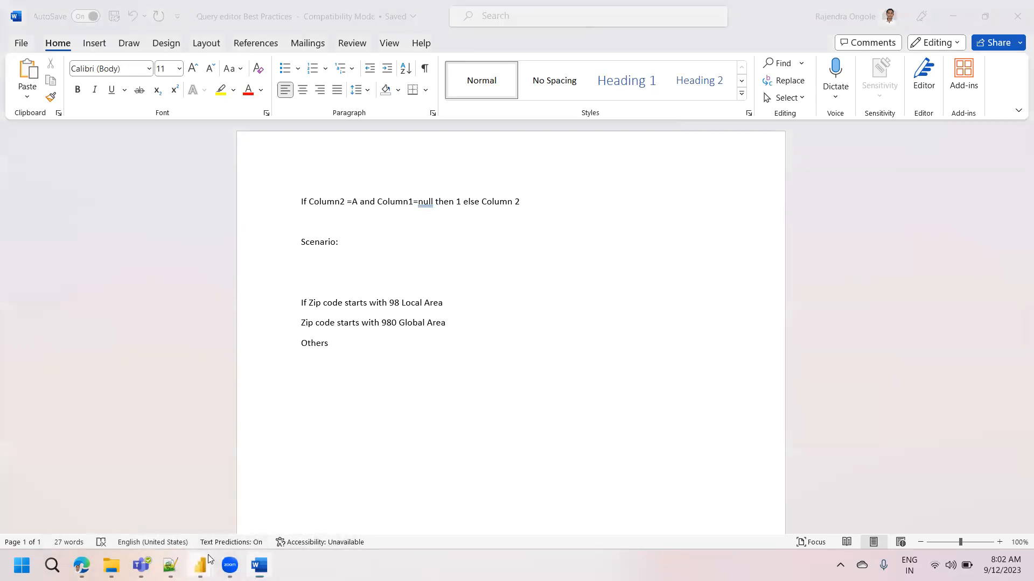
Step: In Power Query Editor, start a conditional column named Area on the Location query with Zip as the tested column
{"action": "mouse_move", "coordinate": [200, 565]}
{"action": "left_click", "coordinate": [265, 513]}
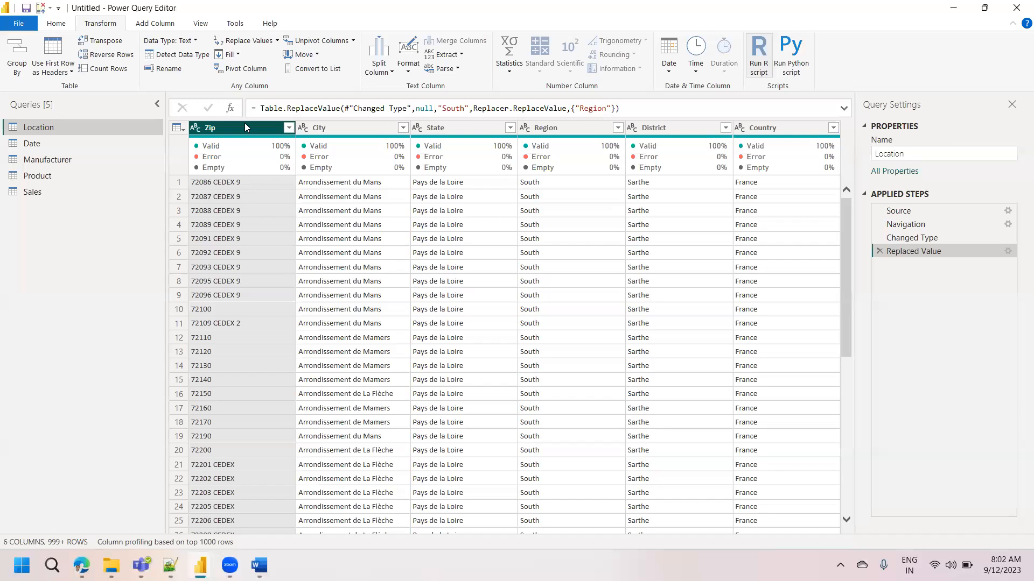
{"action": "left_click", "coordinate": [155, 25]}
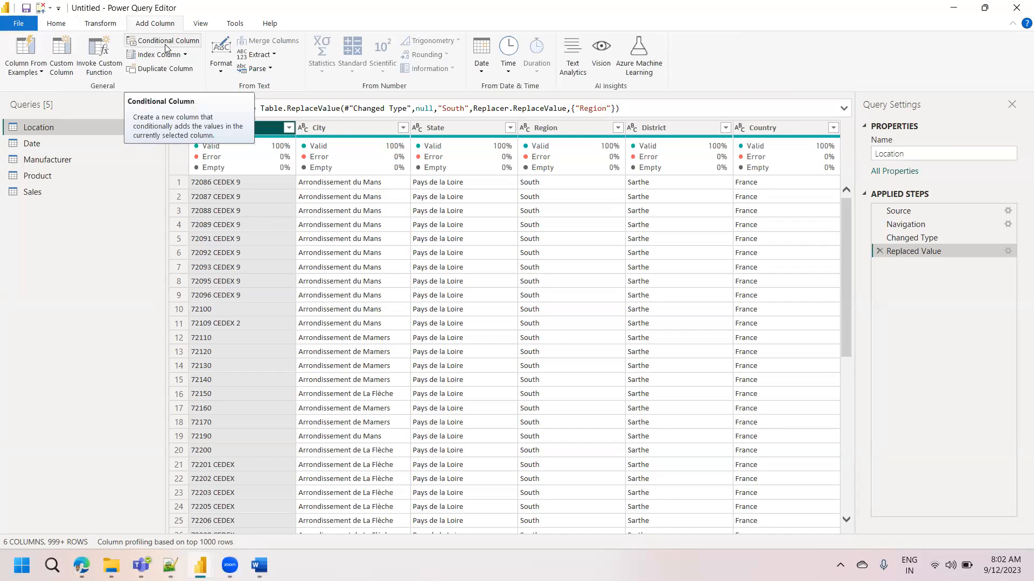
{"action": "left_click", "coordinate": [62, 68]}
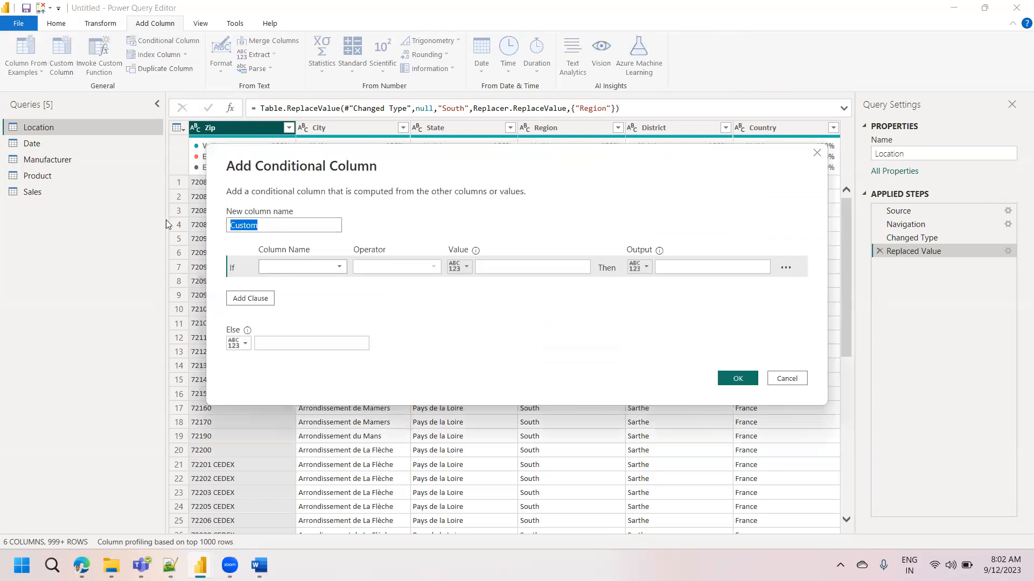
{"action": "type", "text": "Area"}
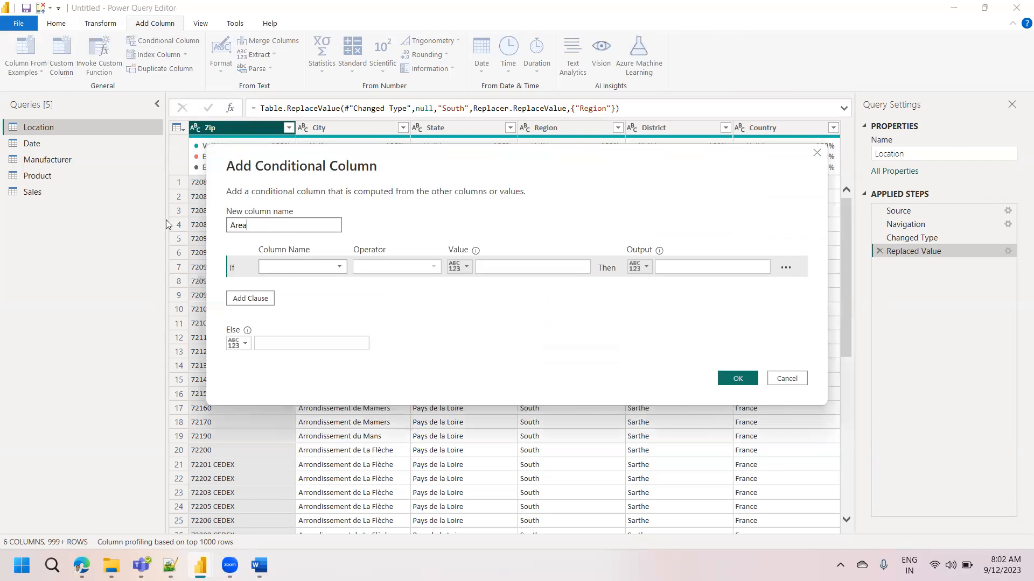
{"action": "left_click", "coordinate": [302, 272]}
{"action": "left_click", "coordinate": [292, 282]}
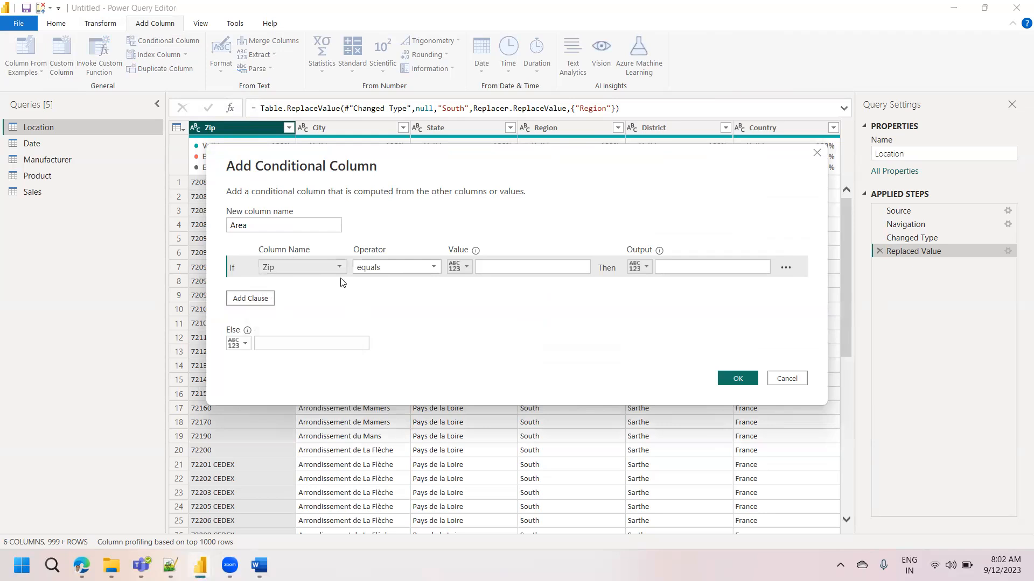
Step: Review the available comparison operators and set the Zip condition to "begins with"
{"action": "left_click", "coordinate": [383, 269]}
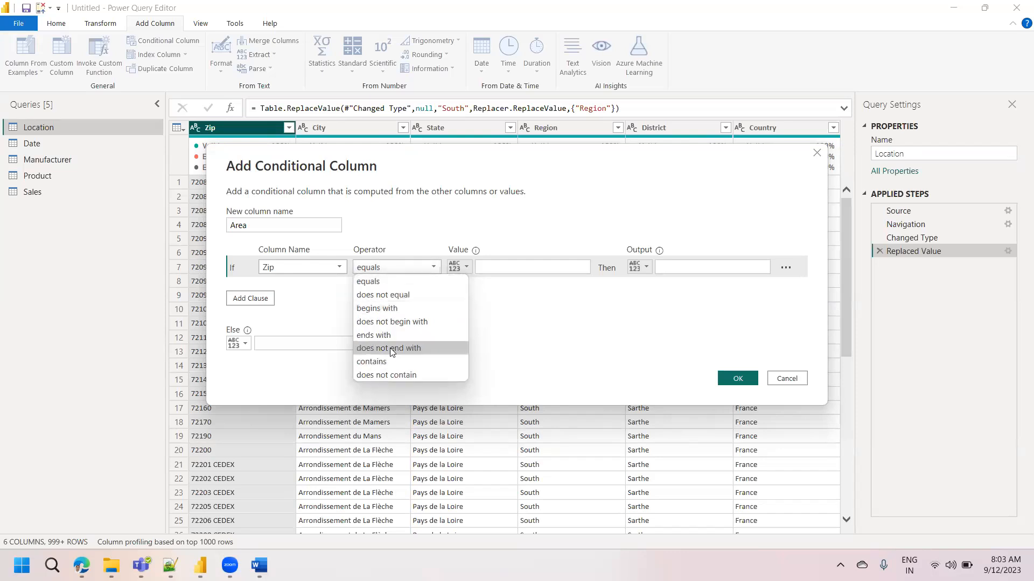
{"action": "left_click", "coordinate": [749, 61]}
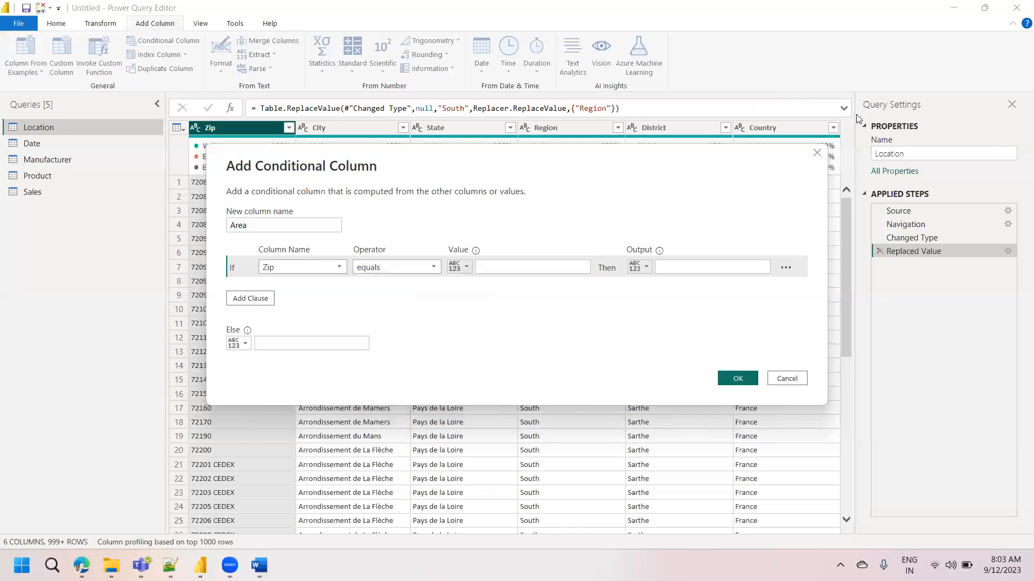
{"action": "left_click", "coordinate": [407, 266]}
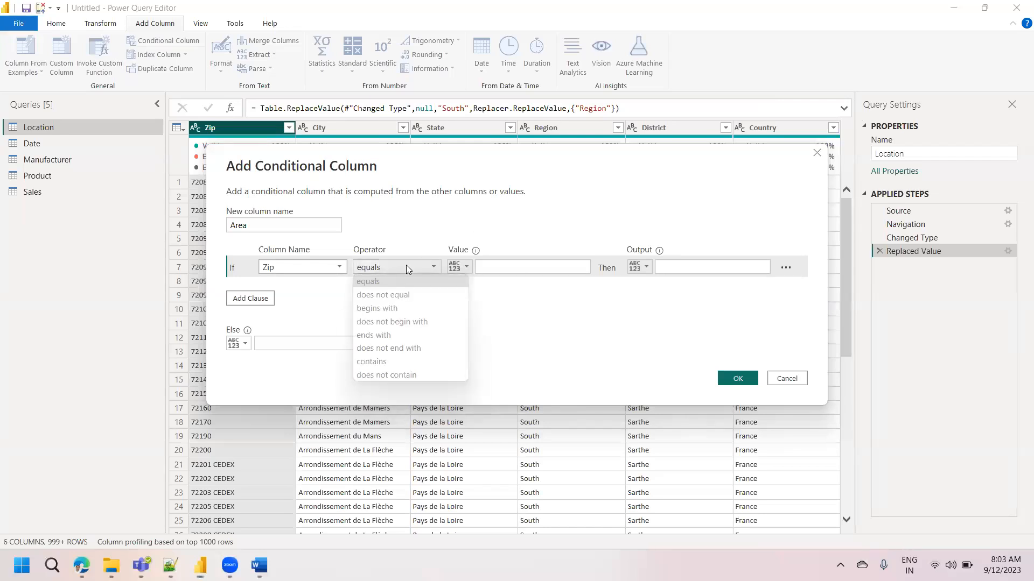
{"action": "left_click", "coordinate": [389, 308]}
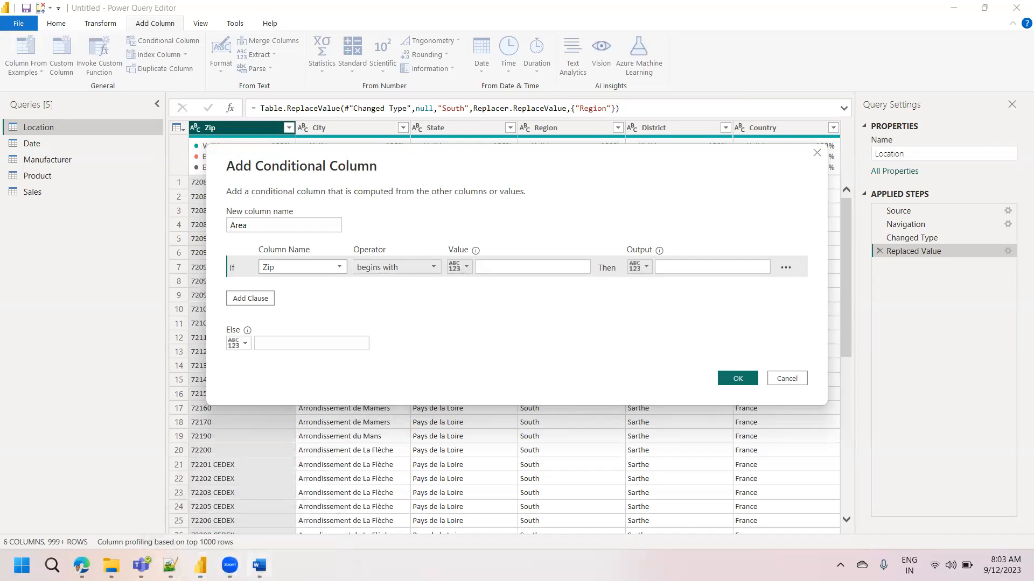
Step: Check the rules in Word and complete the first Area clause so Zip beginning with 98 outputs Local
{"action": "left_click", "coordinate": [259, 565]}
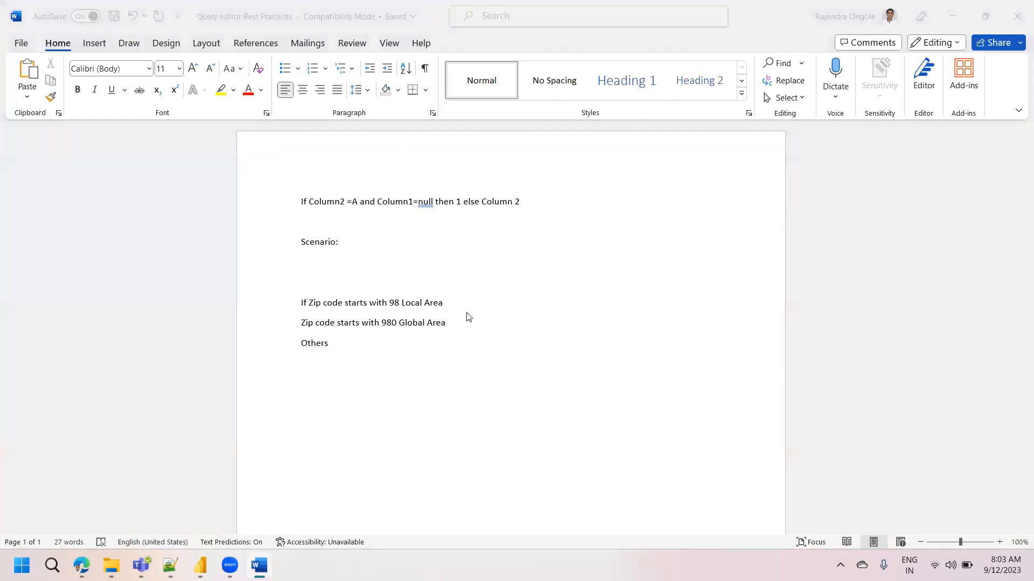
{"action": "mouse_move", "coordinate": [200, 565]}
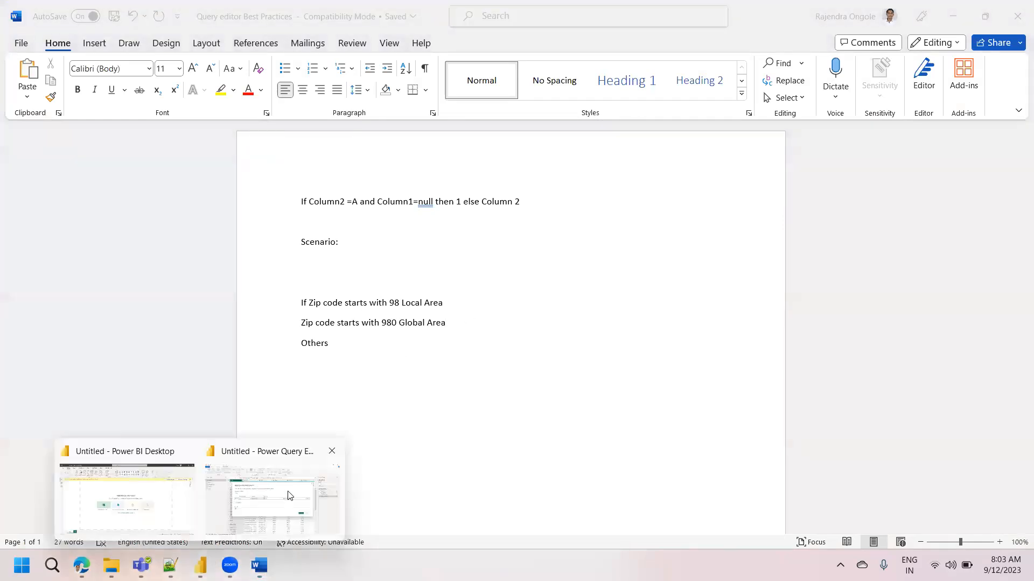
{"action": "left_click", "coordinate": [278, 490]}
{"action": "left_click", "coordinate": [418, 267]}
{"action": "left_click", "coordinate": [377, 301]}
{"action": "left_click", "coordinate": [524, 265]}
{"action": "type", "text": "98"}
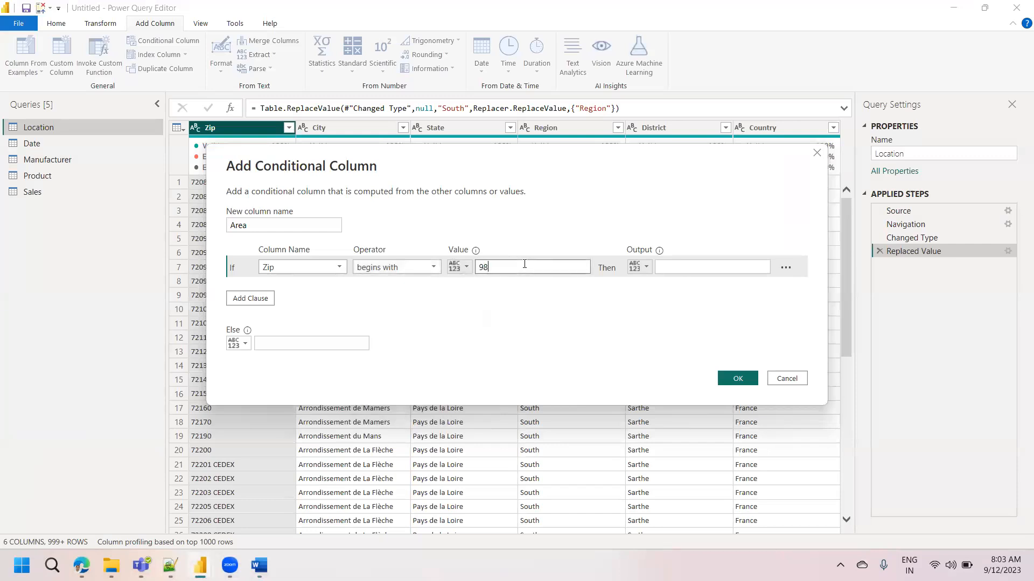
{"action": "left_click", "coordinate": [682, 269]}
{"action": "type", "text": "Lo"}
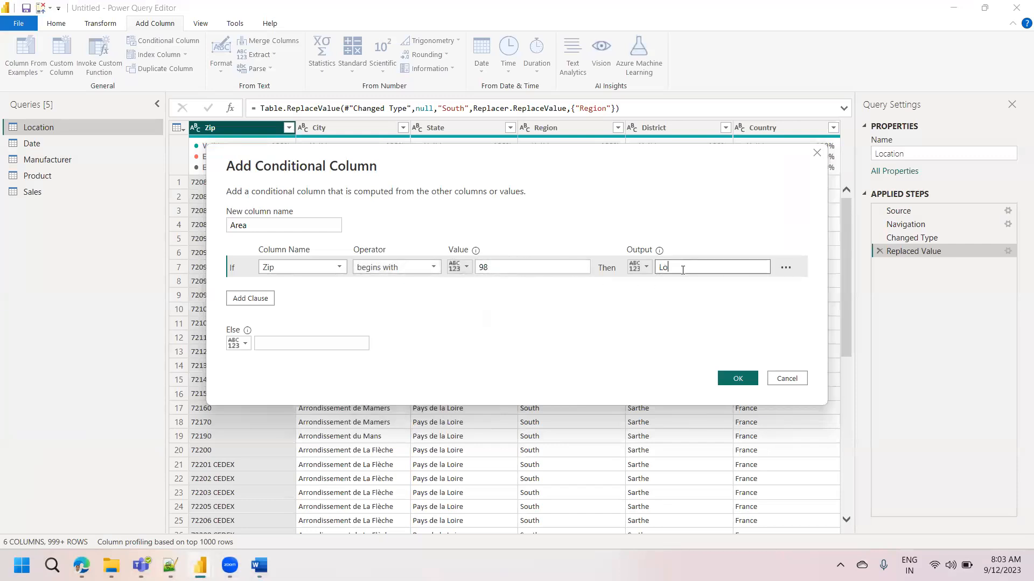
{"action": "type", "text": "cal"}
Step: Add an Else If clause to the Area column so Zip beginning with 980 outputs Global
{"action": "left_click", "coordinate": [252, 299]}
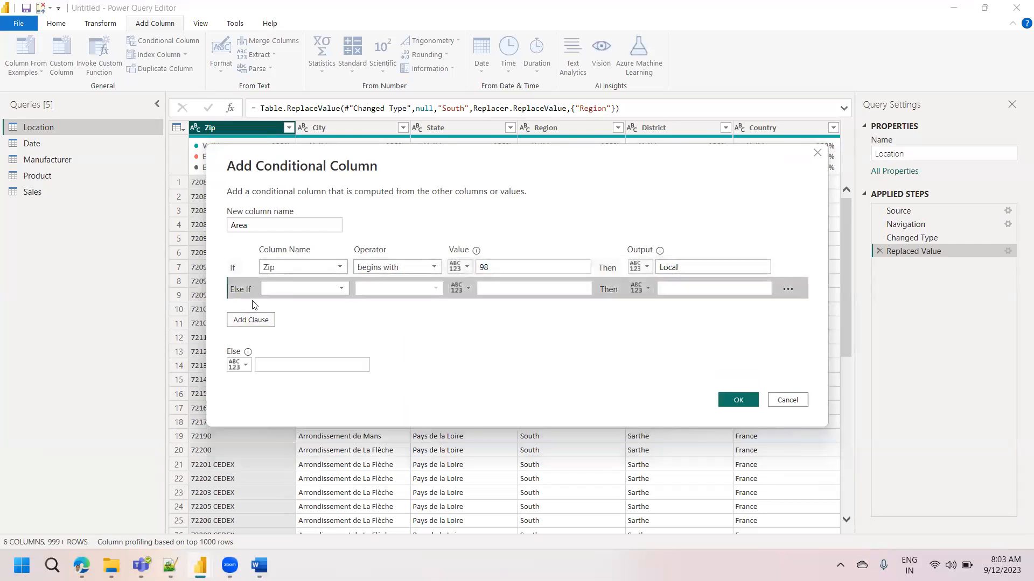
{"action": "left_click", "coordinate": [303, 290]}
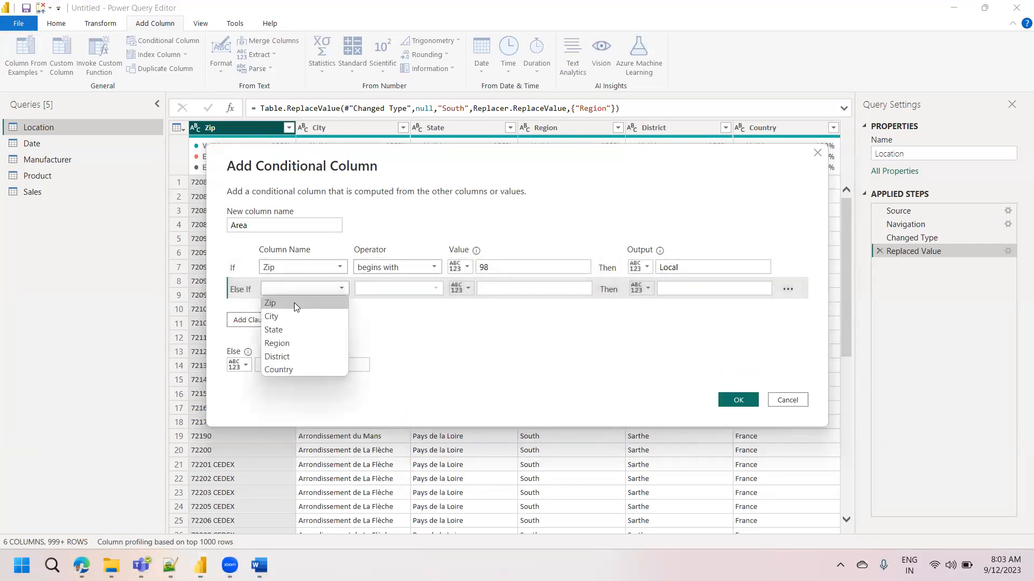
{"action": "left_click", "coordinate": [295, 304]}
{"action": "left_click", "coordinate": [376, 291]}
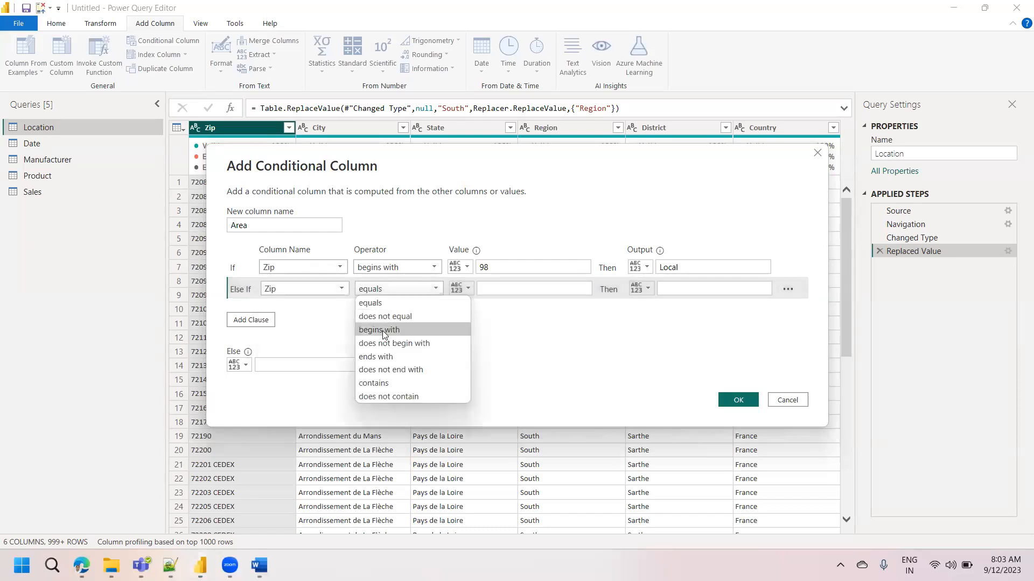
{"action": "left_click", "coordinate": [379, 329]}
{"action": "left_click", "coordinate": [501, 288]}
{"action": "type", "text": "980"}
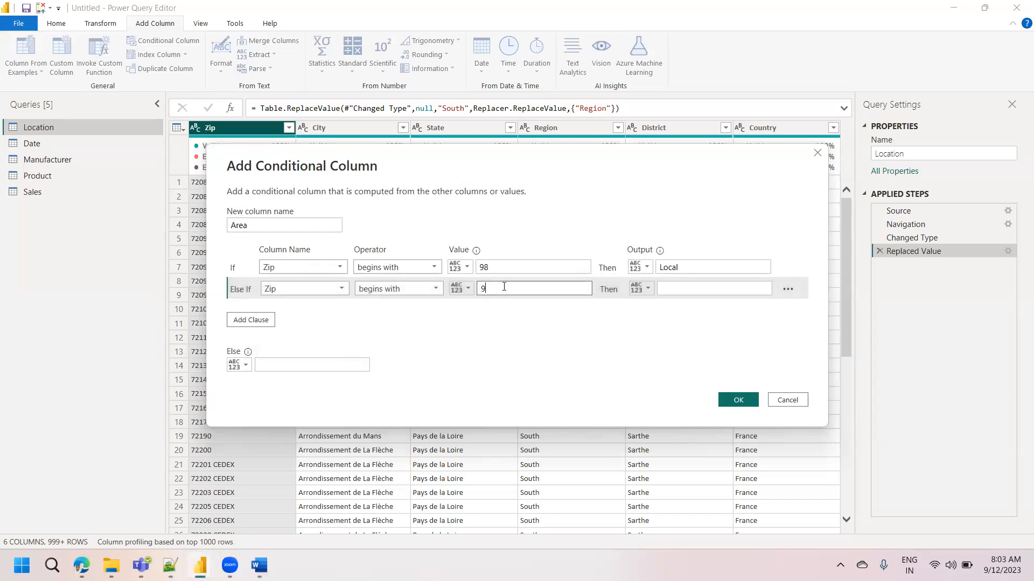
{"action": "left_click", "coordinate": [685, 286]}
{"action": "type", "text": "glob"}
{"action": "key", "text": "BackSpace"}
{"action": "key", "text": "BackSpace"}
{"action": "key", "text": "BackSpace"}
{"action": "key", "text": "BackSpace"}
{"action": "type", "text": "Global"}
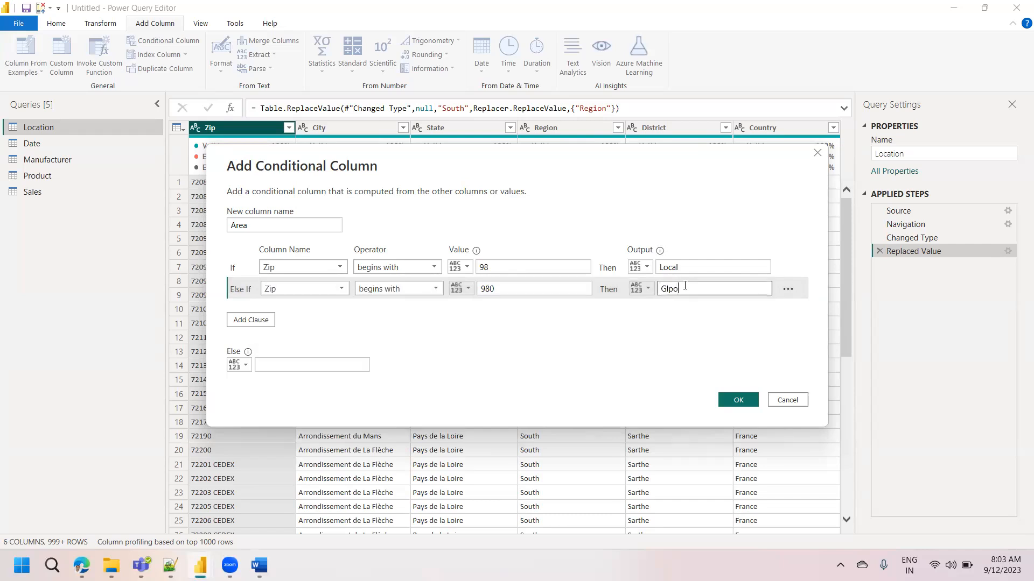
Step: Set the Area column's Else value to Others and check the clauses against the rules in the Word document
{"action": "left_click", "coordinate": [307, 363]}
{"action": "type", "text": "Others"}
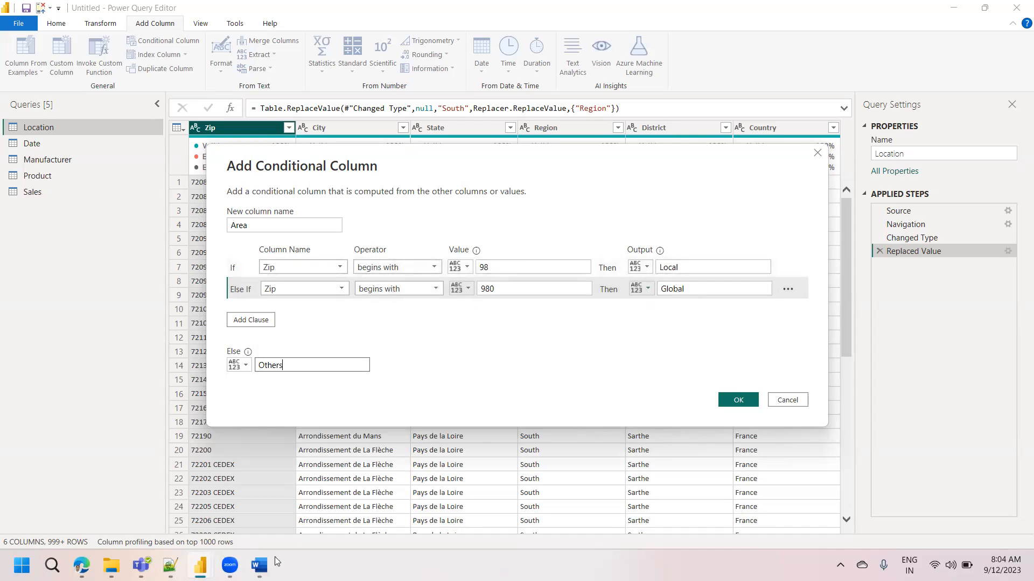
{"action": "left_click", "coordinate": [259, 566]}
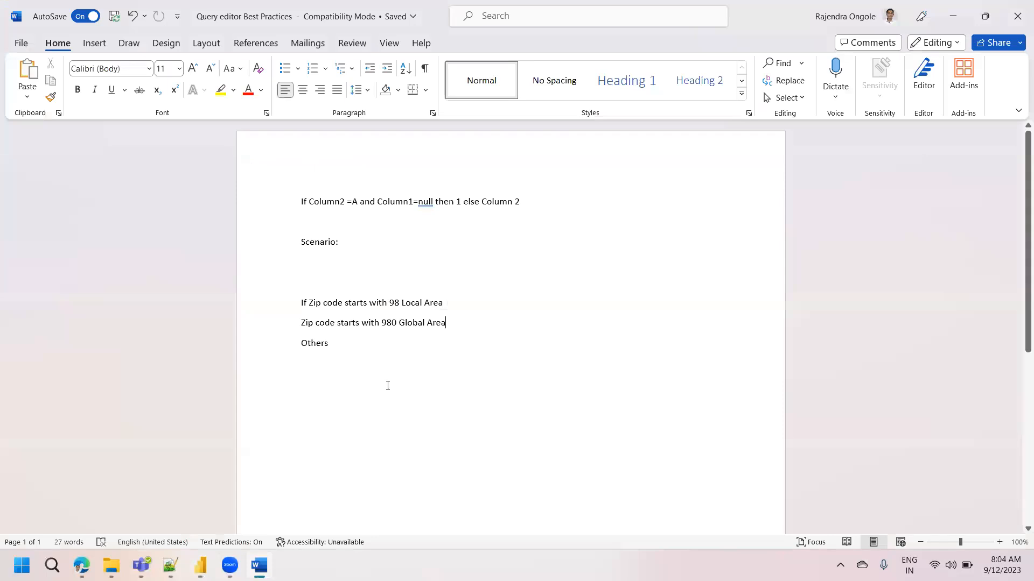
Step: Return to Power Query Editor, keep the second Zip clause on "begins with", and create the Area conditional column
{"action": "left_click", "coordinate": [259, 566]}
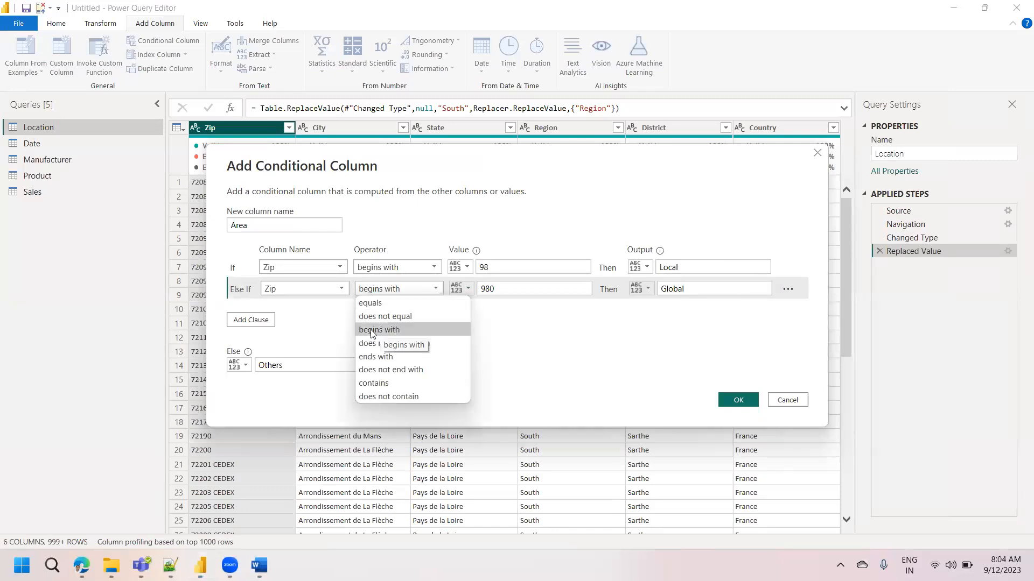
{"action": "left_click", "coordinate": [397, 331]}
{"action": "left_click", "coordinate": [706, 287]}
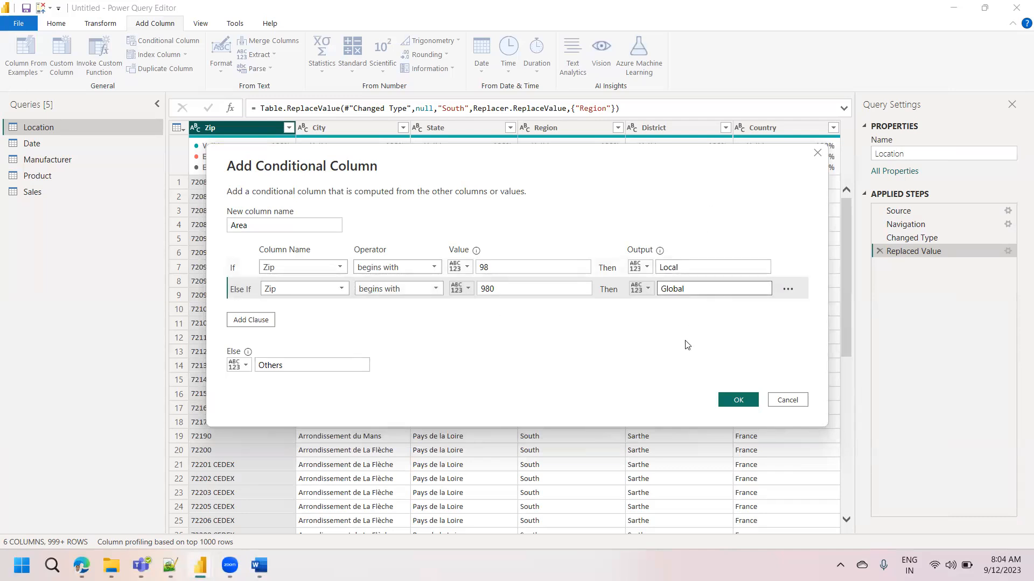
{"action": "left_click", "coordinate": [295, 370]}
{"action": "left_click", "coordinate": [740, 401]}
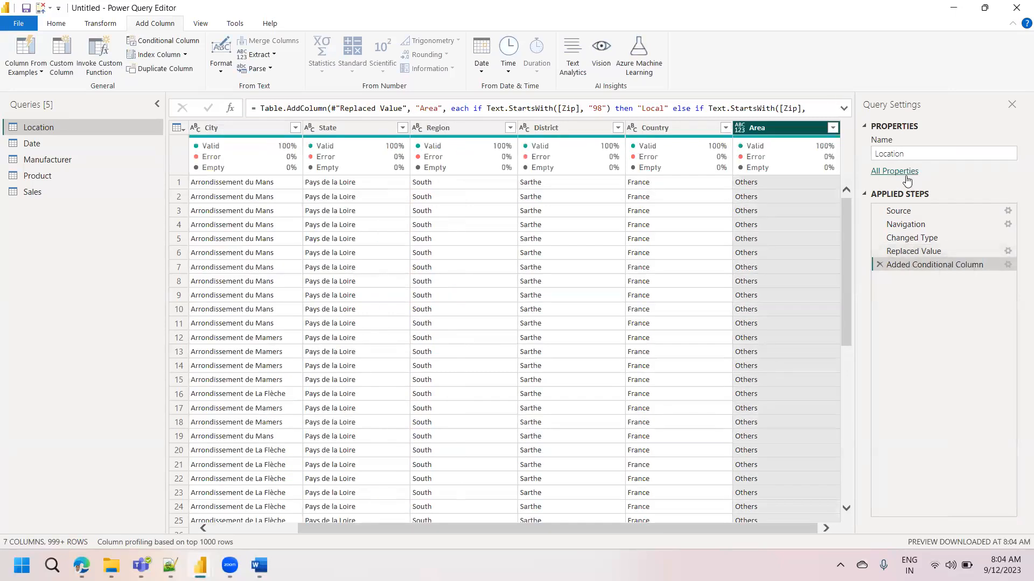
Step: Change the Area column's data type to Text
{"action": "left_click", "coordinate": [741, 129]}
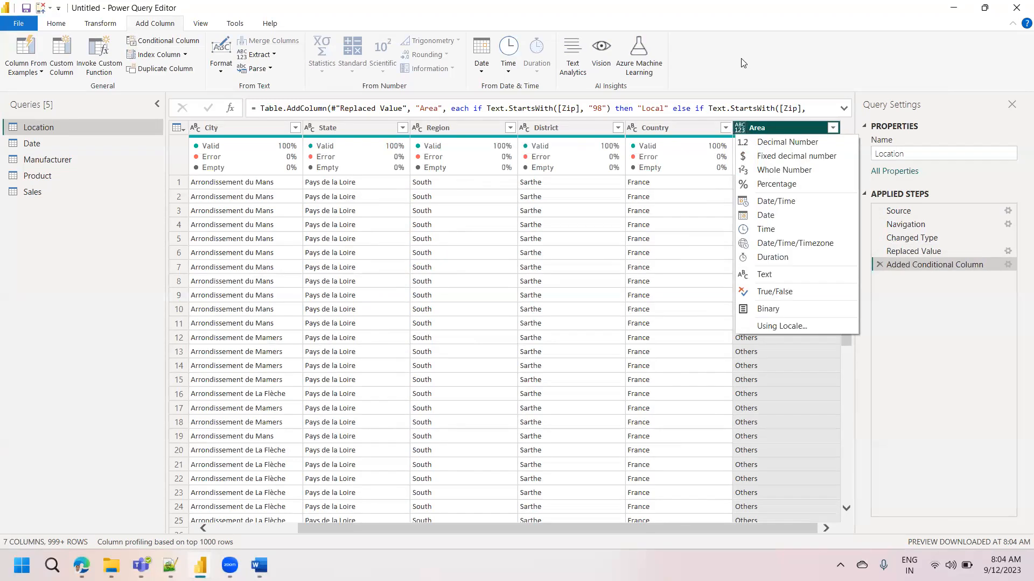
{"action": "left_click", "coordinate": [739, 130]}
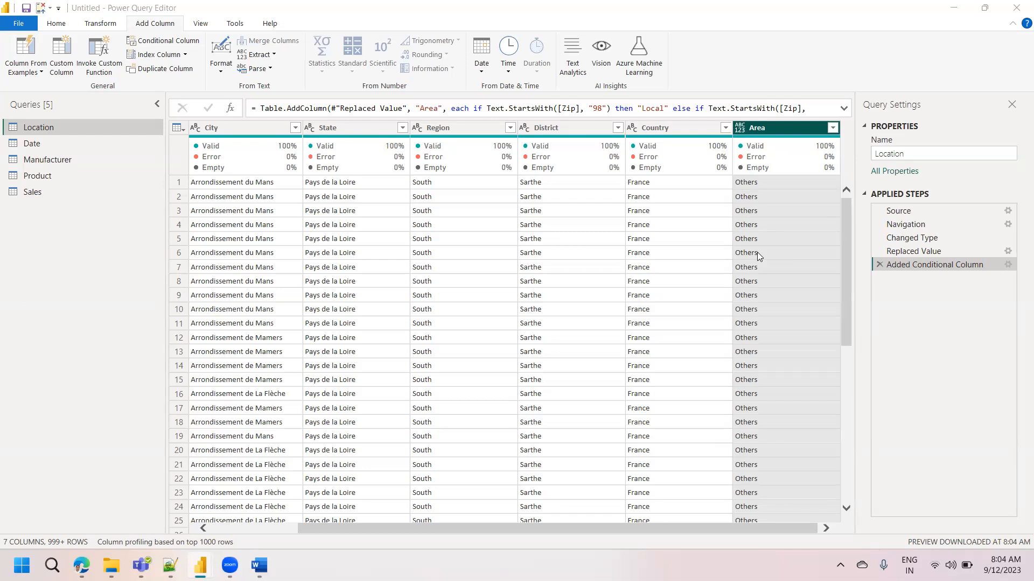
{"action": "left_click", "coordinate": [740, 131]}
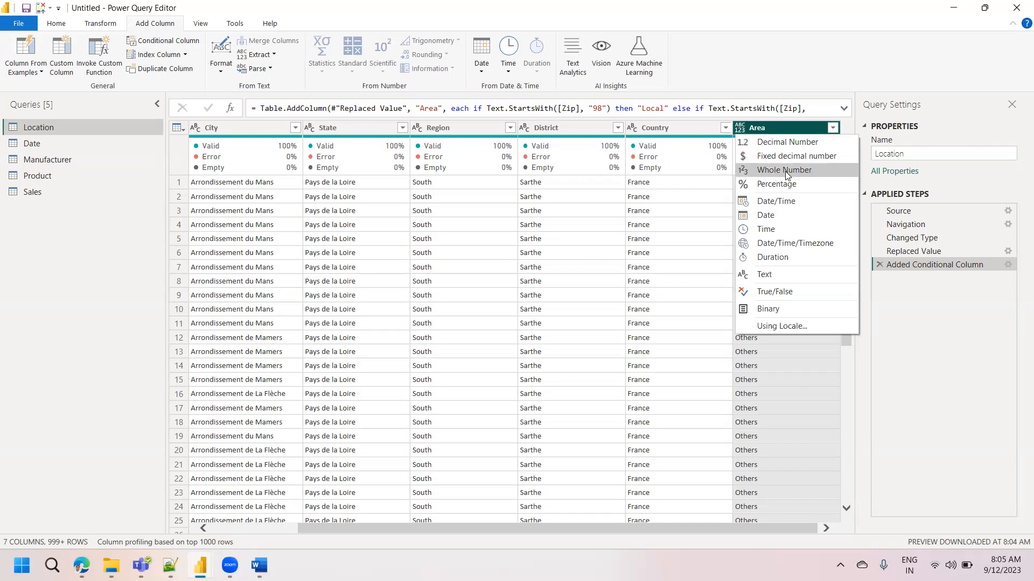
{"action": "left_click", "coordinate": [767, 273]}
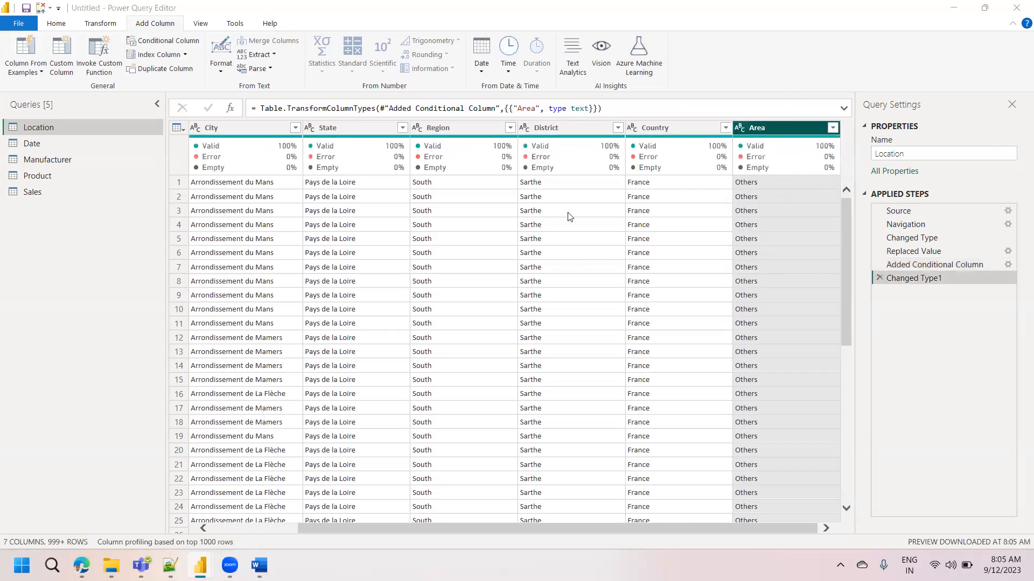
Step: Load the complete list of distinct Area values in its filter, and close it without filtering
{"action": "left_click", "coordinate": [833, 128]}
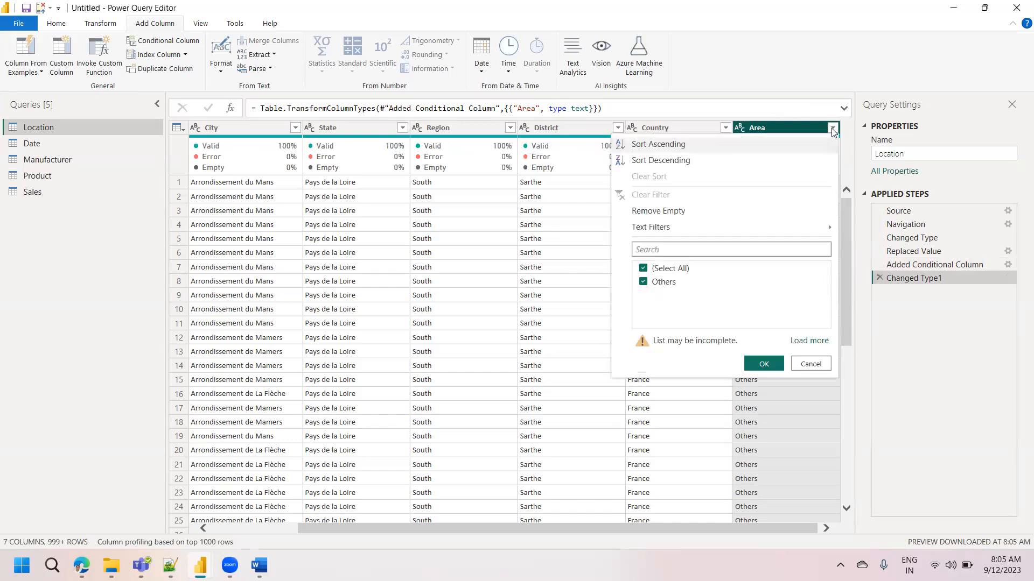
{"action": "left_click", "coordinate": [814, 341]}
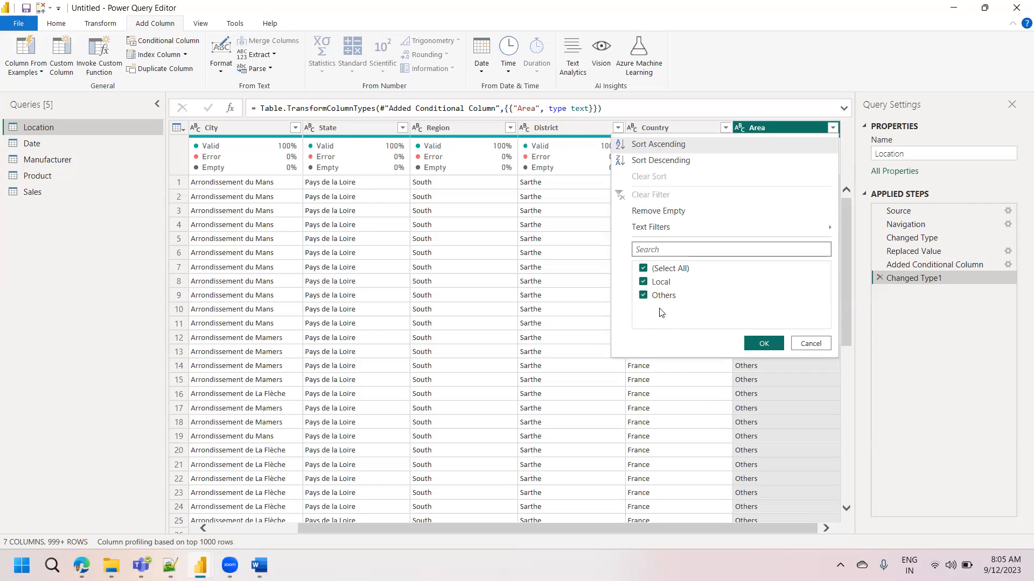
{"action": "left_click", "coordinate": [827, 347]}
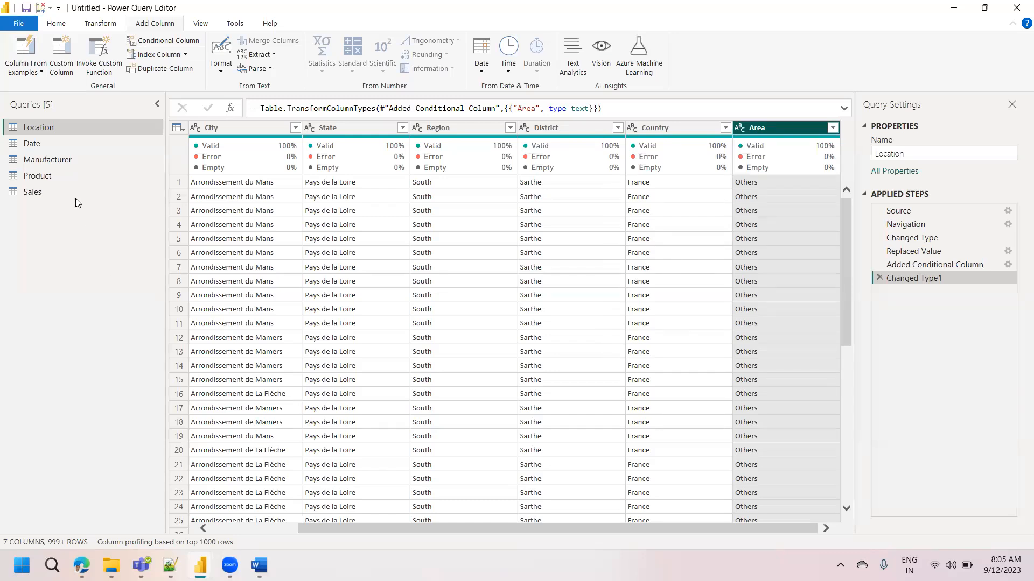
Step: Select all columns of the Date query and detect their data types automatically
{"action": "left_click", "coordinate": [44, 147]}
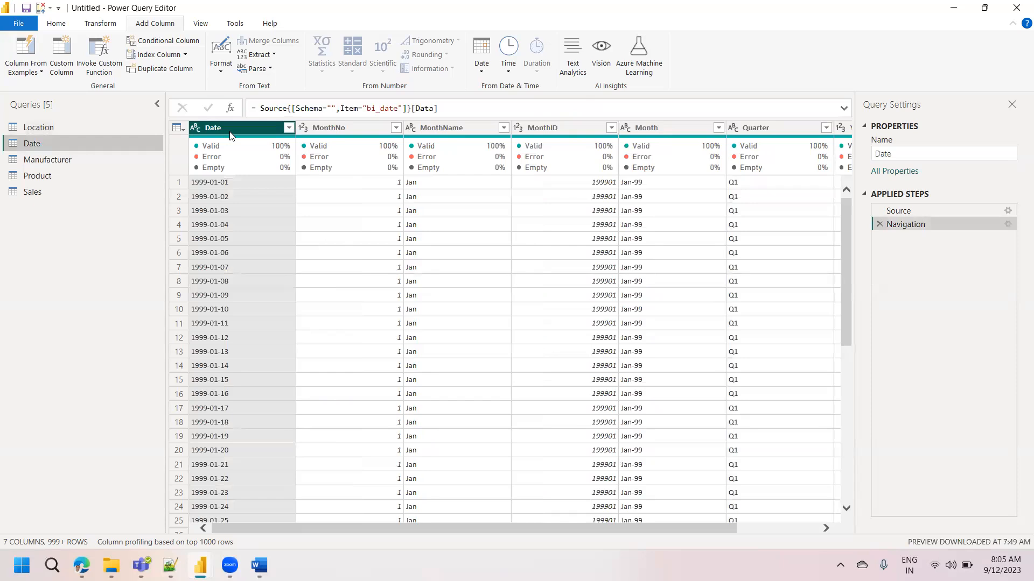
{"action": "key", "text": "ctrl+a"}
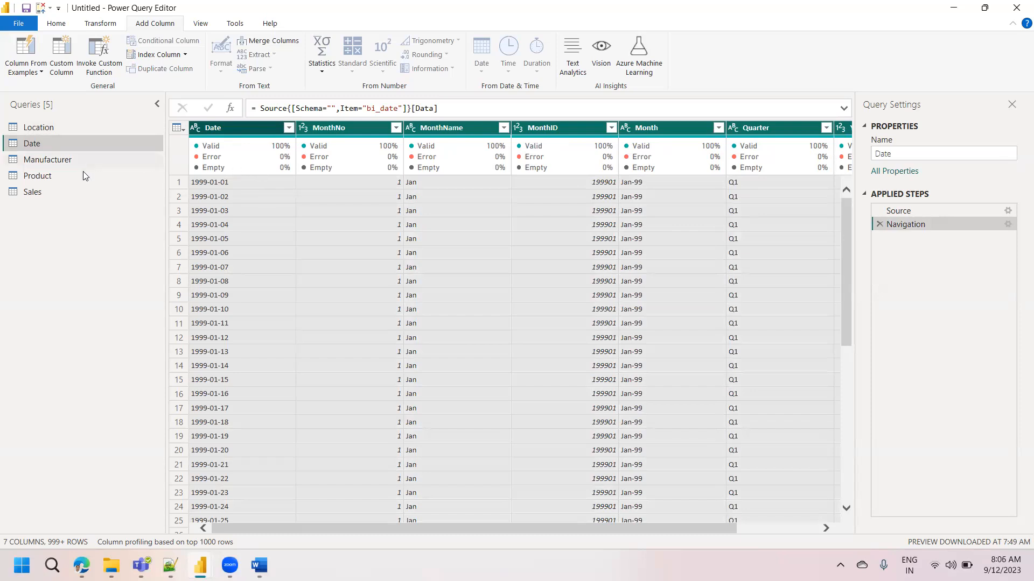
{"action": "mouse_move", "coordinate": [236, 143]}
{"action": "mouse_move", "coordinate": [563, 156]}
{"action": "left_click_drag", "start_coordinate": [590, 527], "coordinate": [673, 519]}
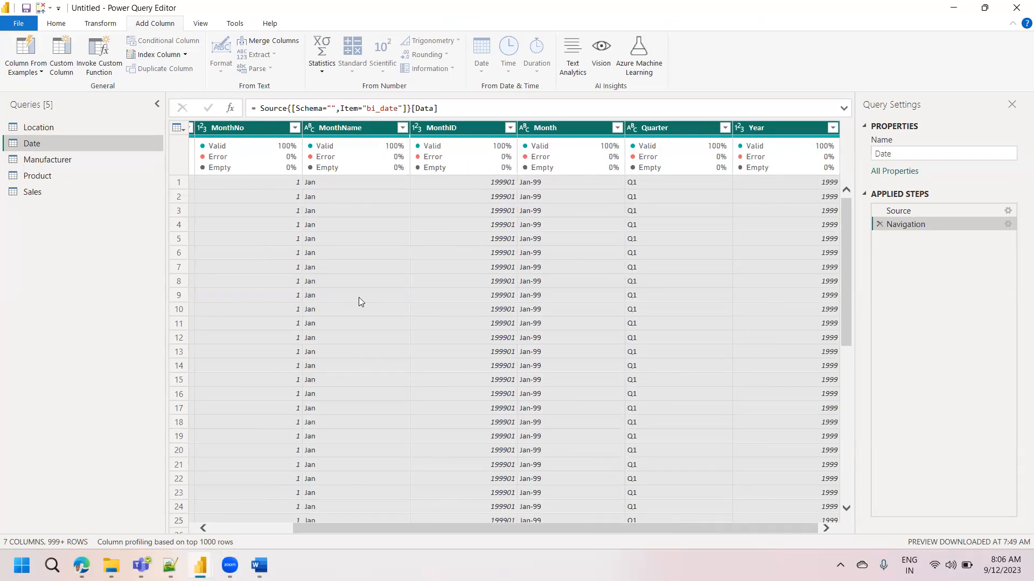
{"action": "left_click", "coordinate": [100, 23]}
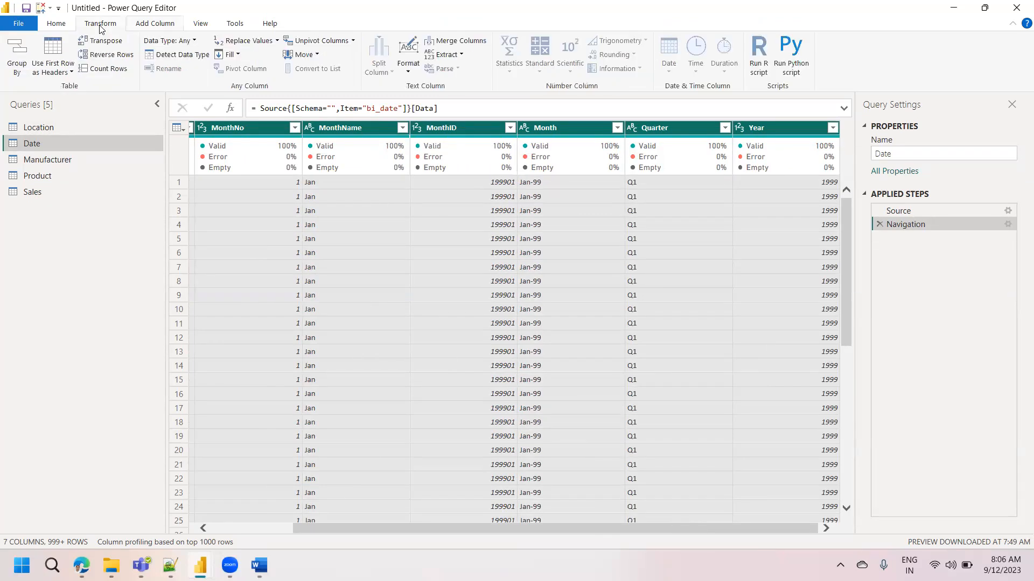
{"action": "left_click", "coordinate": [182, 54]}
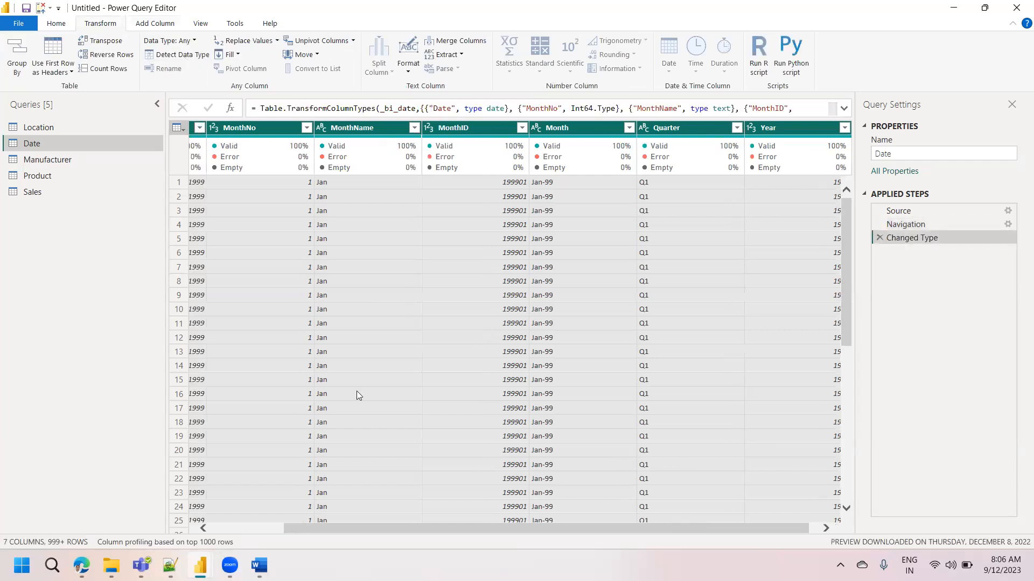
Step: Check the data types detected for the Date query's columns, from Date and MonthNo across to Year
{"action": "left_click", "coordinate": [221, 529]}
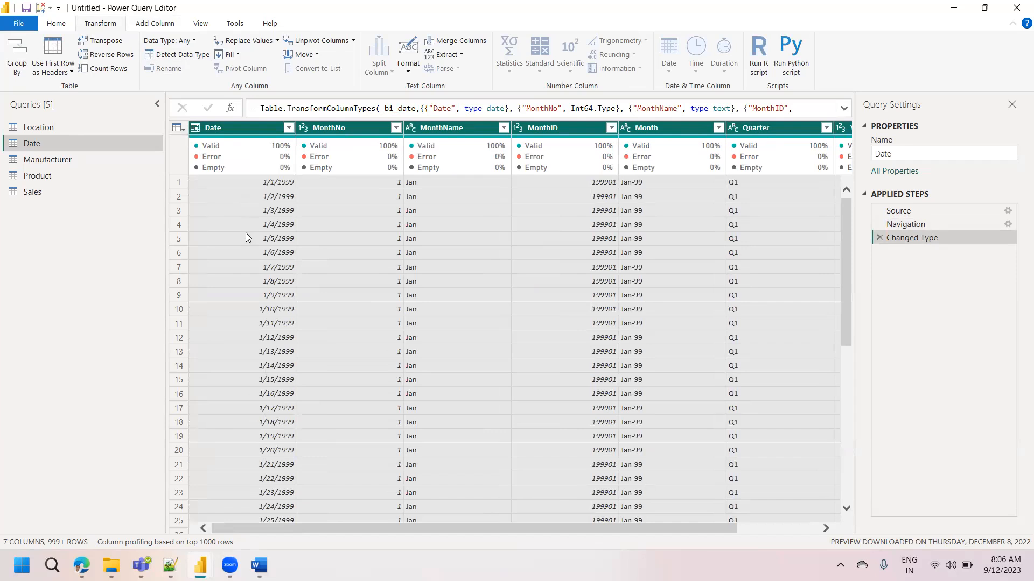
{"action": "left_click", "coordinate": [196, 128]}
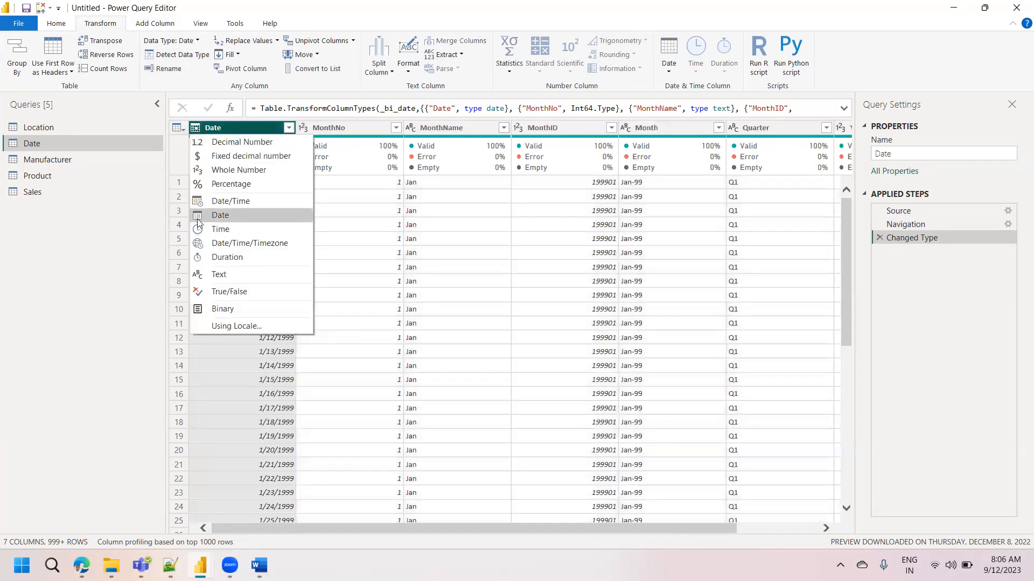
{"action": "left_click", "coordinate": [349, 127]}
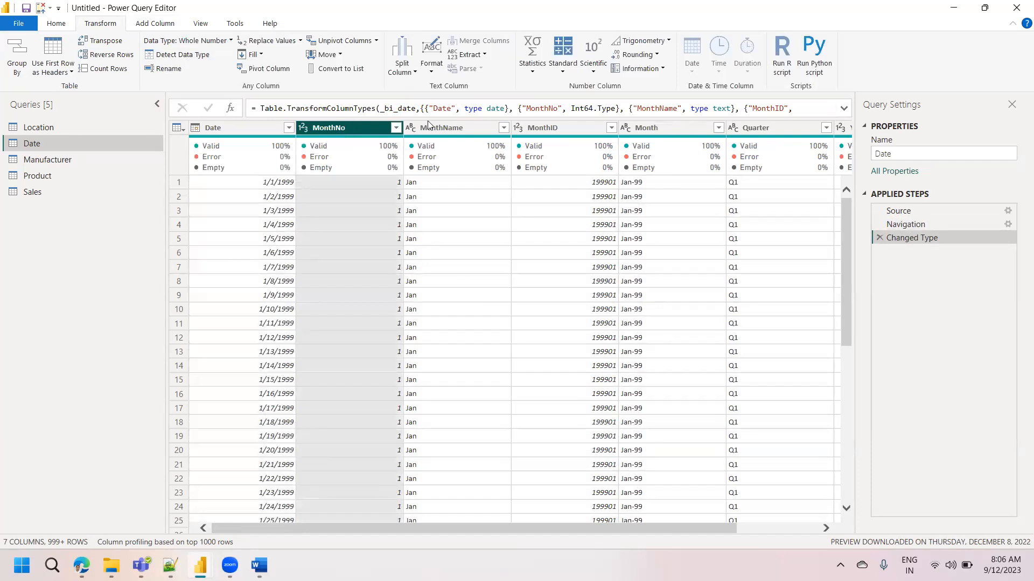
{"action": "mouse_move", "coordinate": [584, 146]}
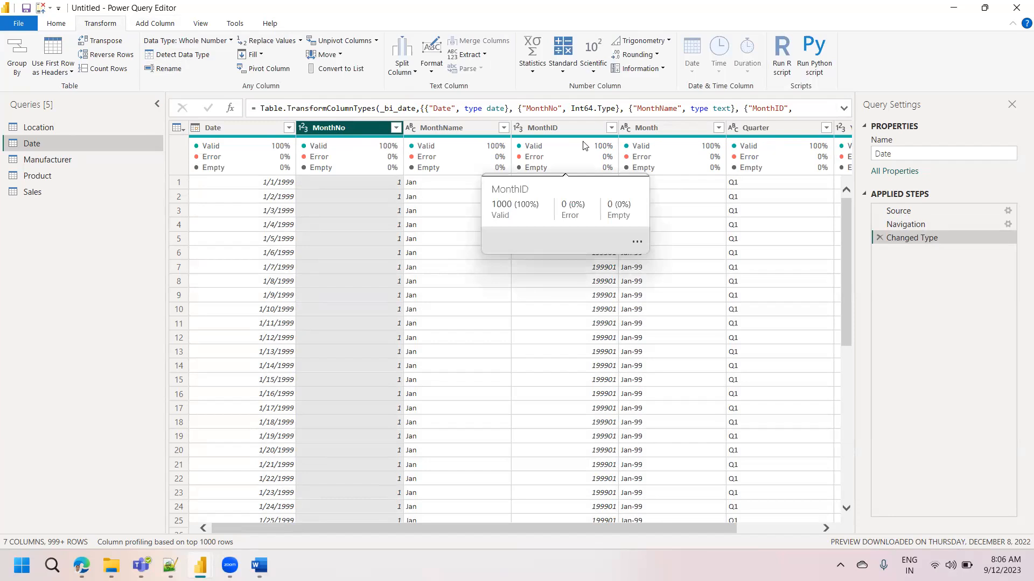
{"action": "left_click", "coordinate": [778, 527]}
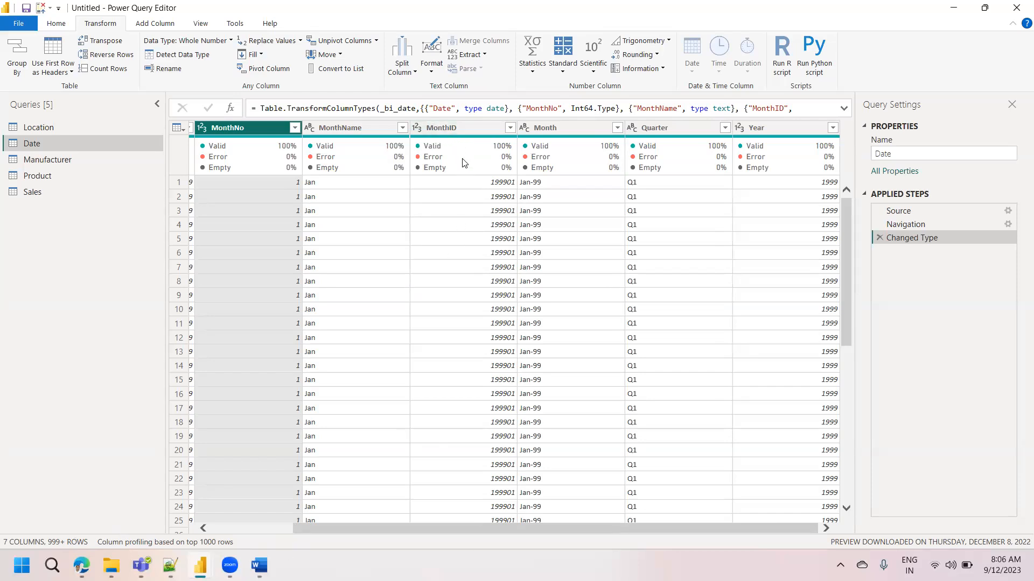
Step: Try removing the MonthID column from the Date query, and undo it by deleting the Removed Columns step
{"action": "mouse_move", "coordinate": [464, 170]}
{"action": "left_click", "coordinate": [462, 128]}
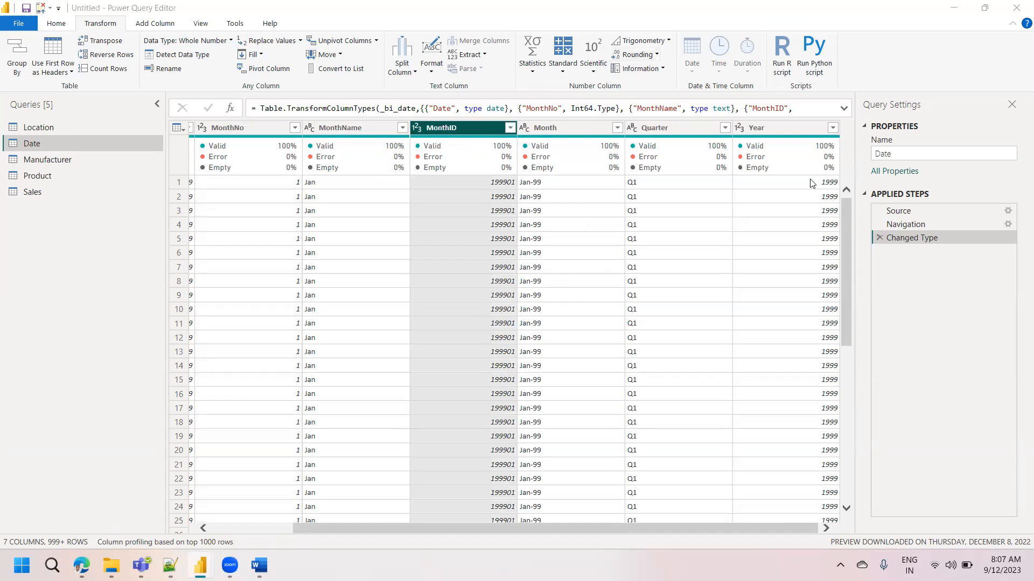
{"action": "right_click", "coordinate": [452, 133]}
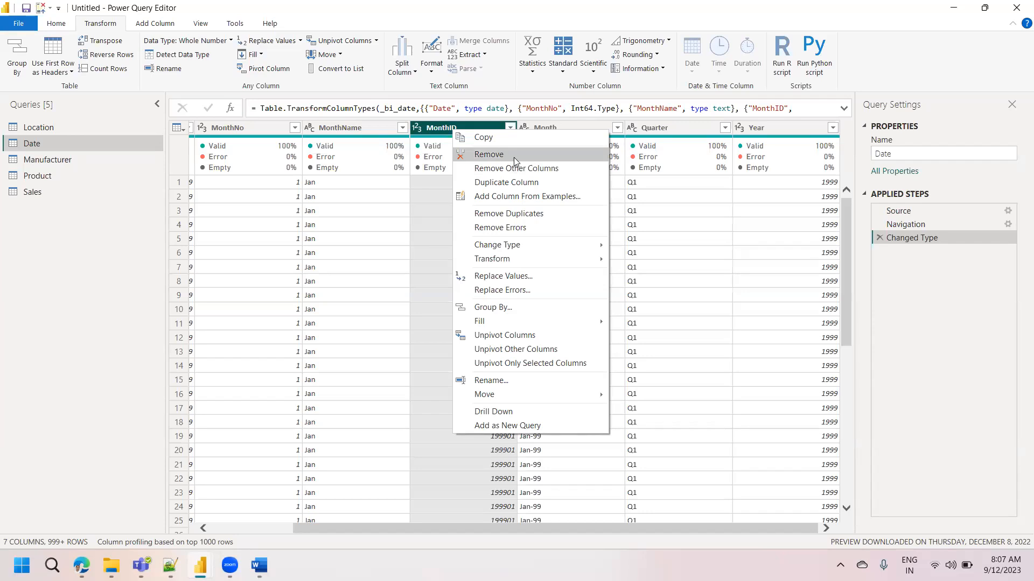
{"action": "left_click", "coordinate": [432, 134]}
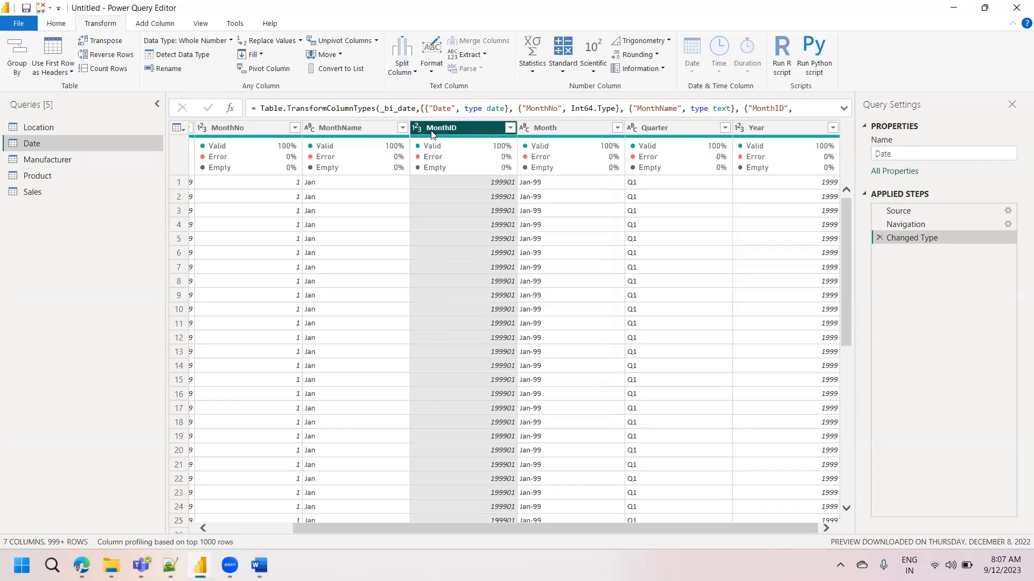
{"action": "right_click", "coordinate": [432, 134]}
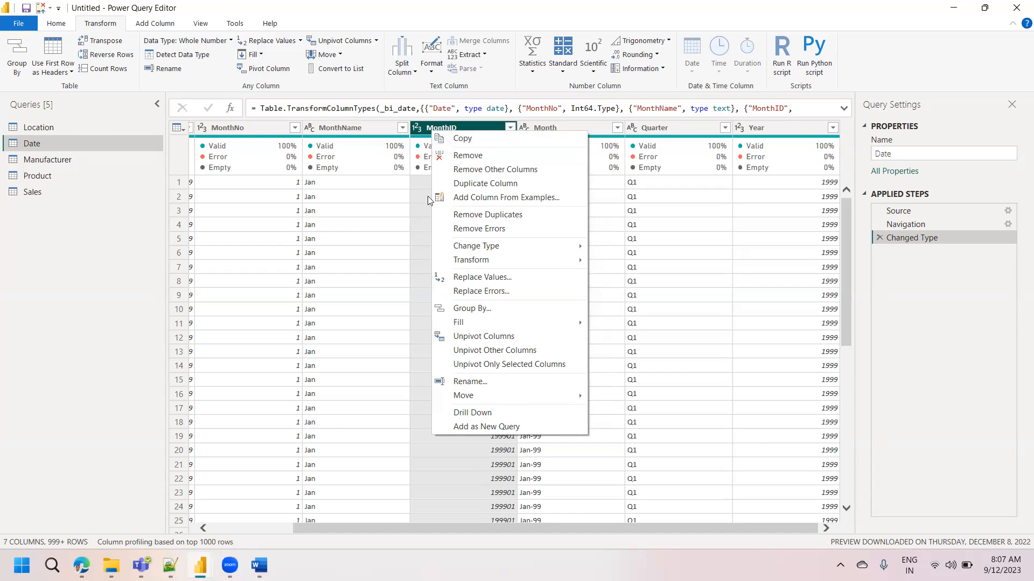
{"action": "left_click", "coordinate": [467, 156]}
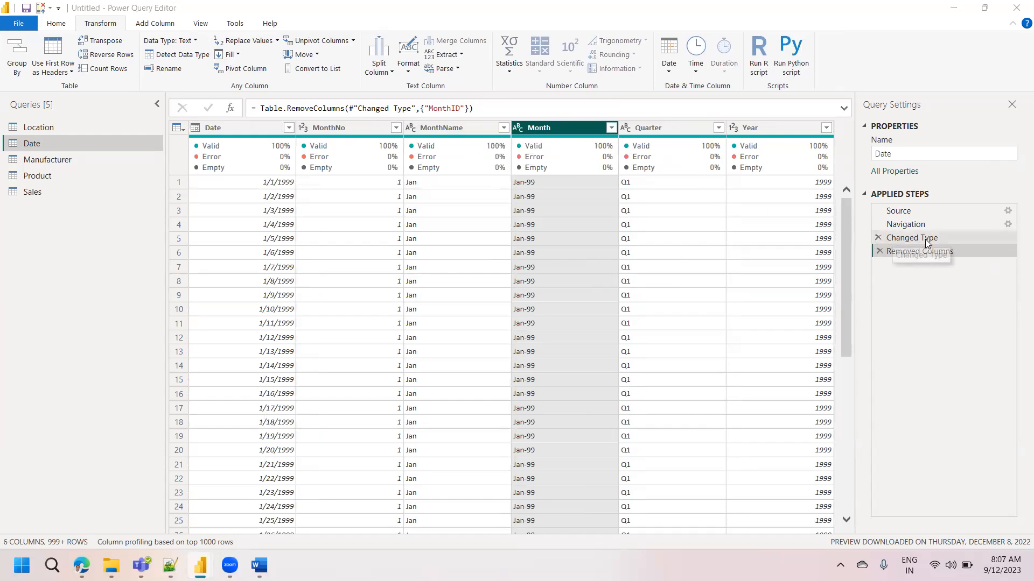
{"action": "left_click", "coordinate": [915, 238]}
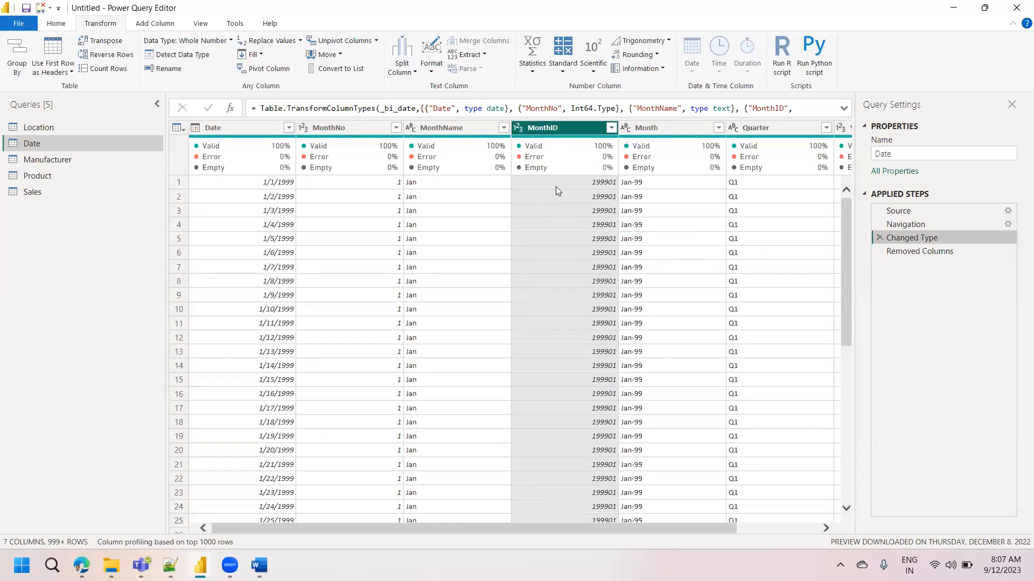
{"action": "left_click", "coordinate": [879, 252]}
Step: Remove the MonthID column from the Date query
{"action": "right_click", "coordinate": [567, 126]}
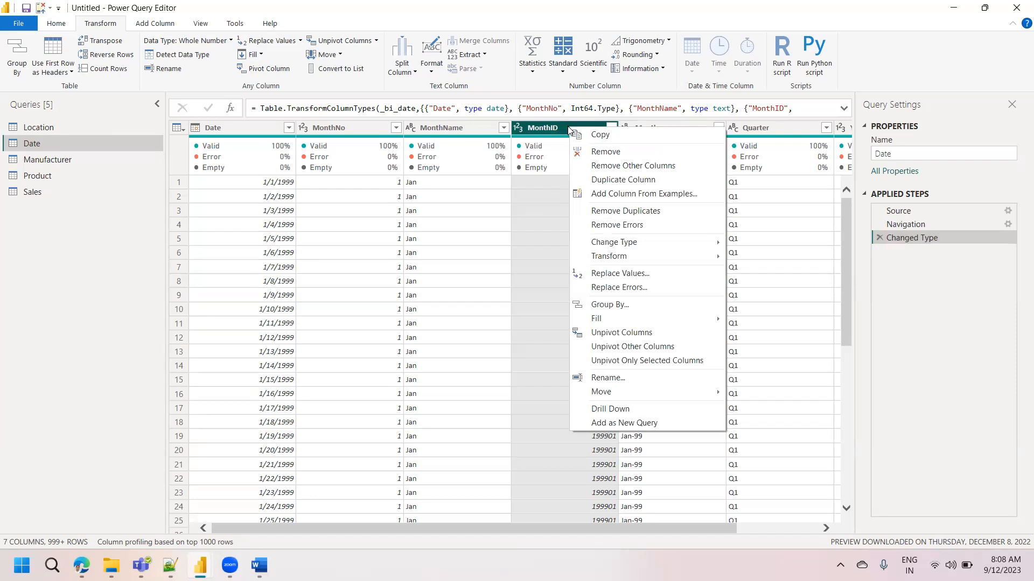
{"action": "left_click", "coordinate": [593, 153]}
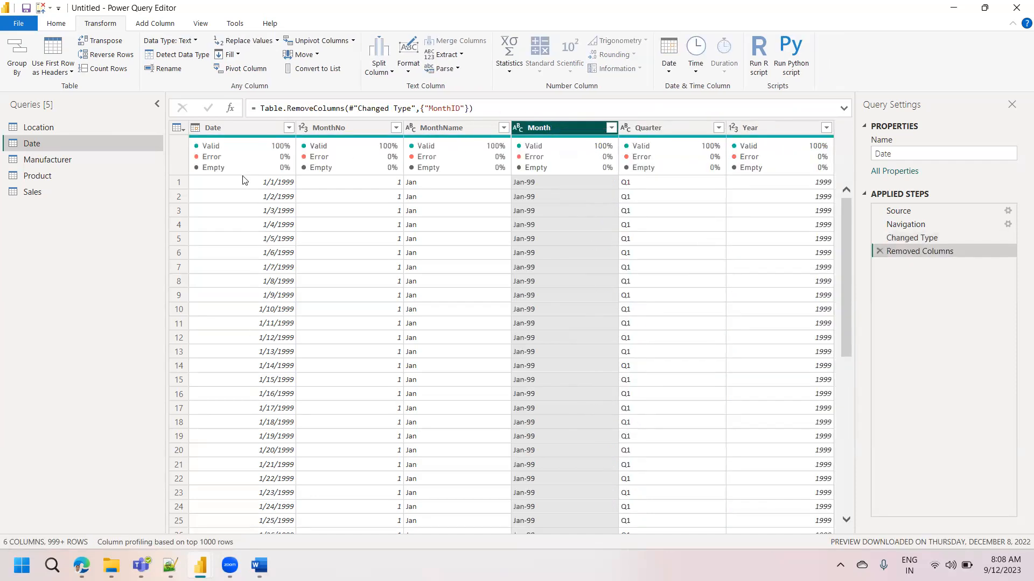
Step: Add a column with the name of the day based on the Date column, and inspect its first value
{"action": "left_click", "coordinate": [240, 135]}
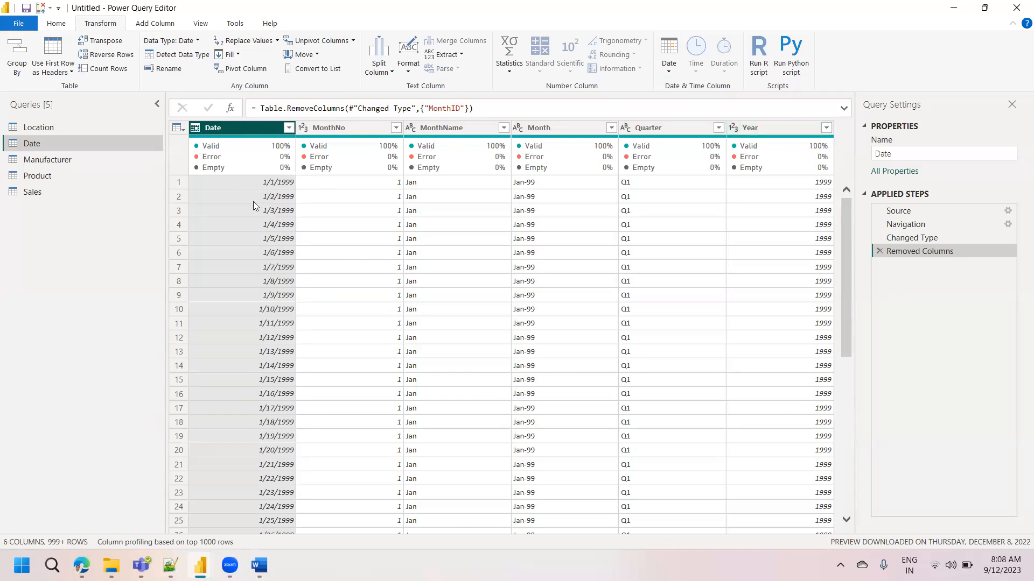
{"action": "left_click", "coordinate": [164, 25]}
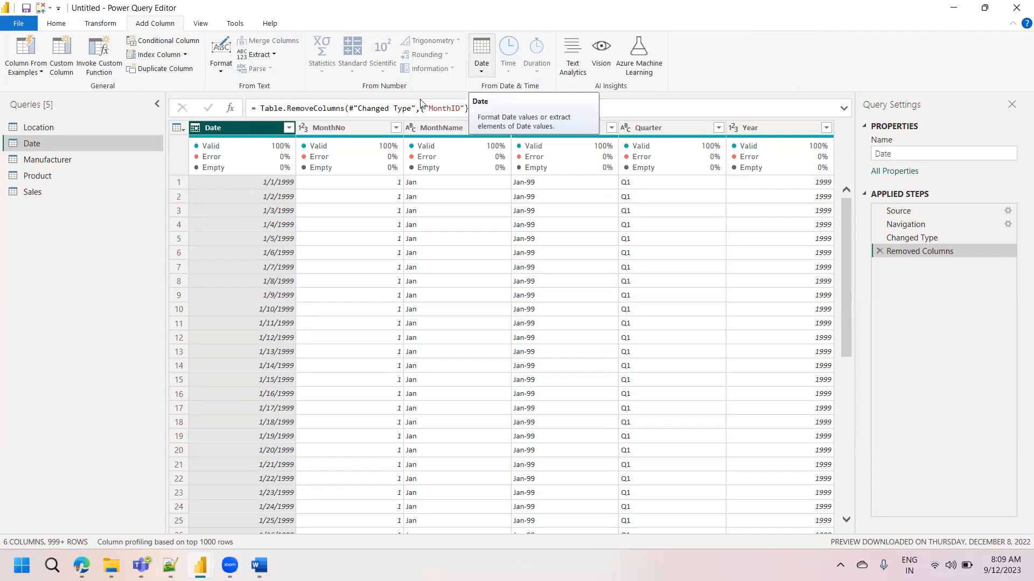
{"action": "left_click", "coordinate": [482, 69]}
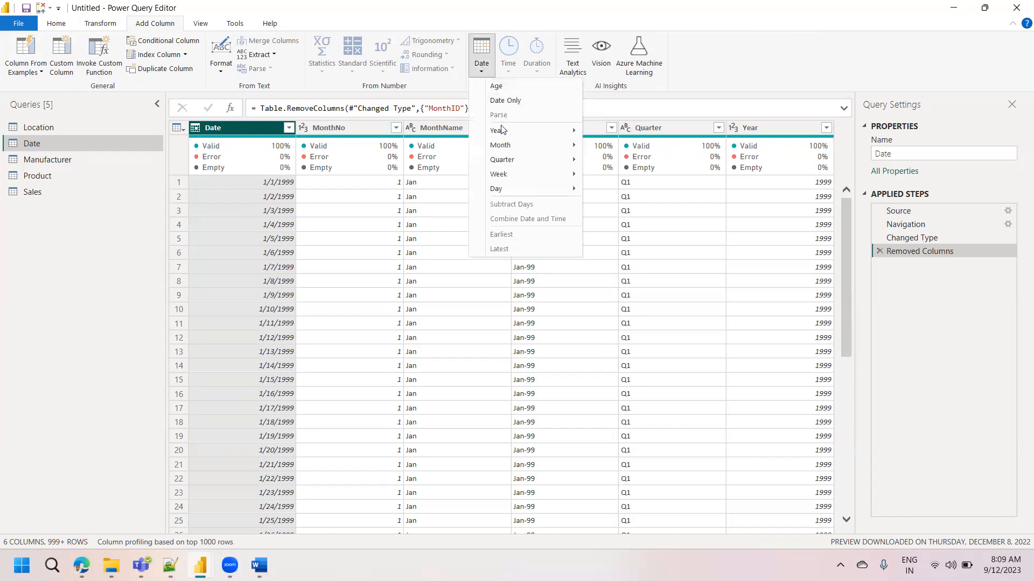
{"action": "mouse_move", "coordinate": [500, 193]}
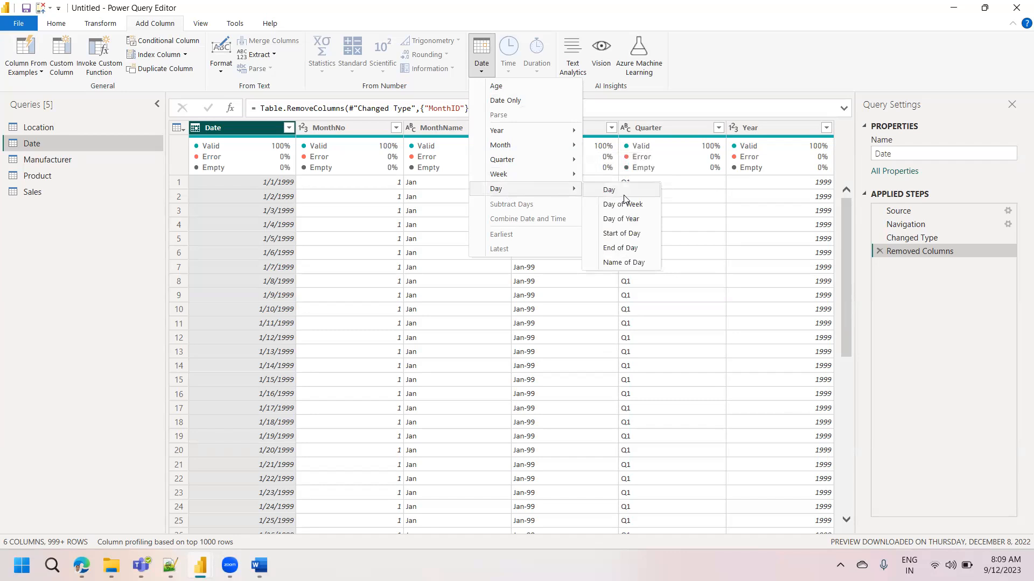
{"action": "left_click", "coordinate": [620, 264]}
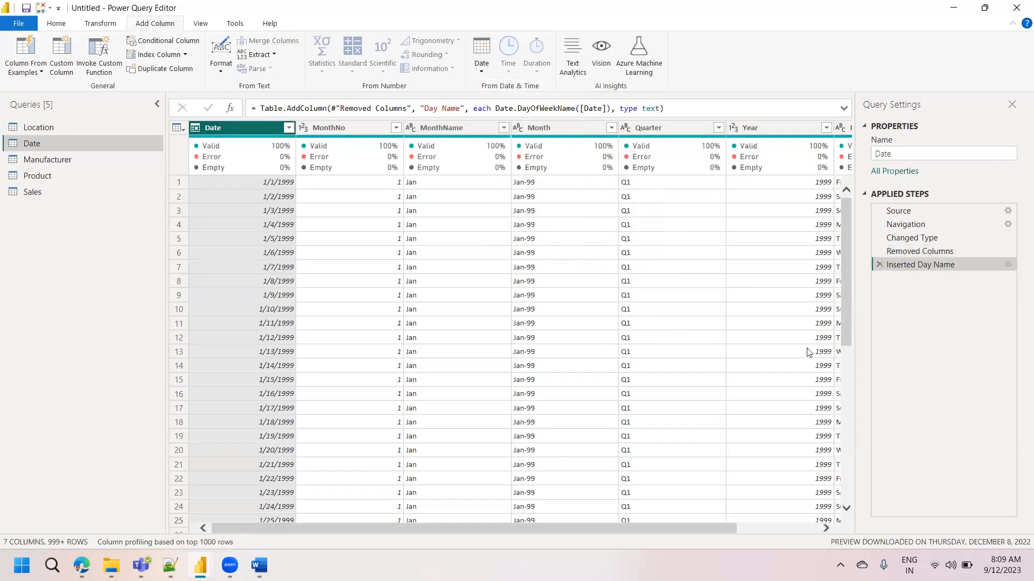
{"action": "left_click", "coordinate": [820, 530]}
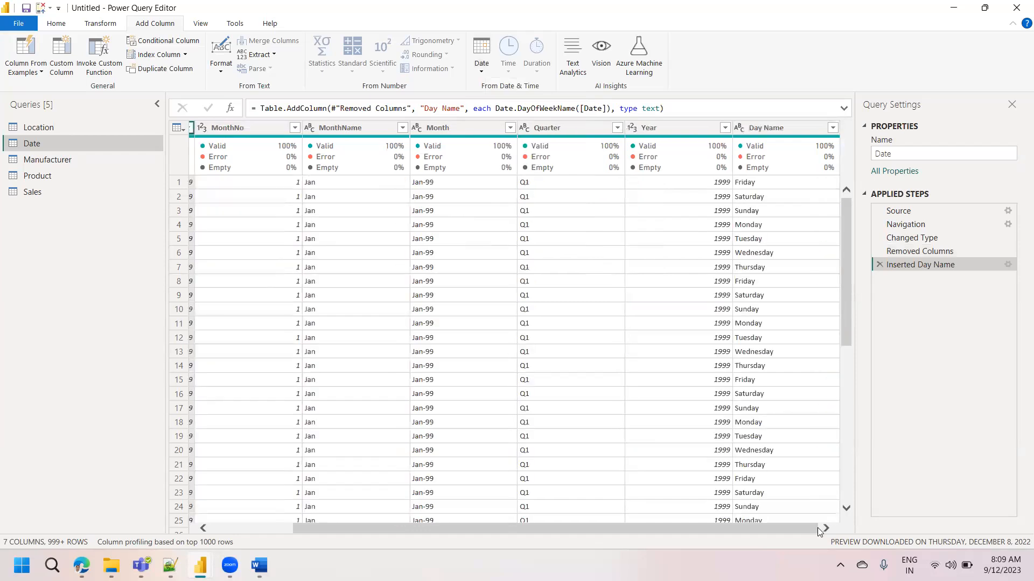
{"action": "left_click", "coordinate": [765, 183]}
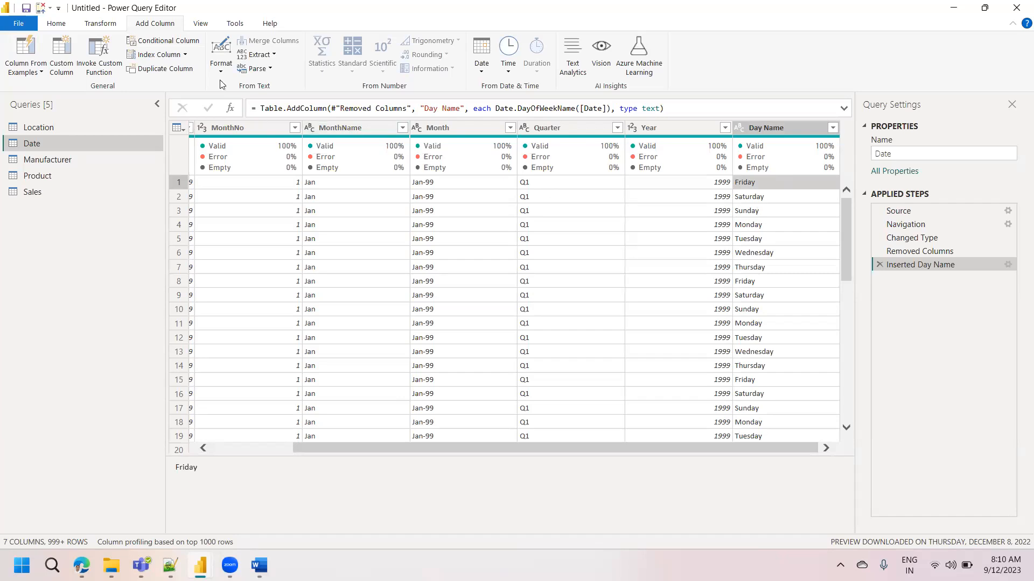
Step: Expand the formula bar to examine the Date.DayOfWeekName formula, and review the Day Name, Month, MonthName and MonthNo columns
{"action": "left_click", "coordinate": [480, 70]}
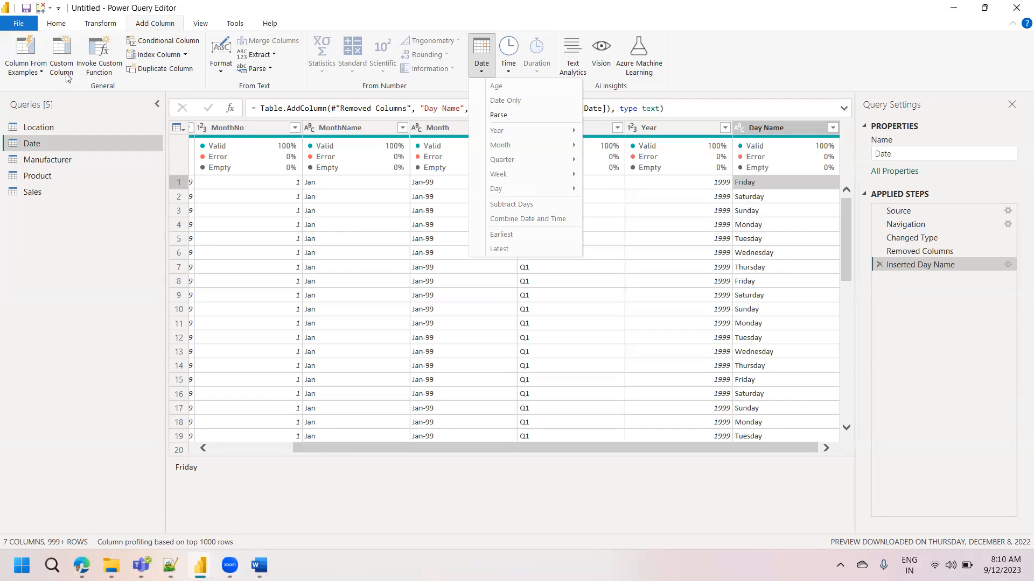
{"action": "left_click", "coordinate": [758, 129]}
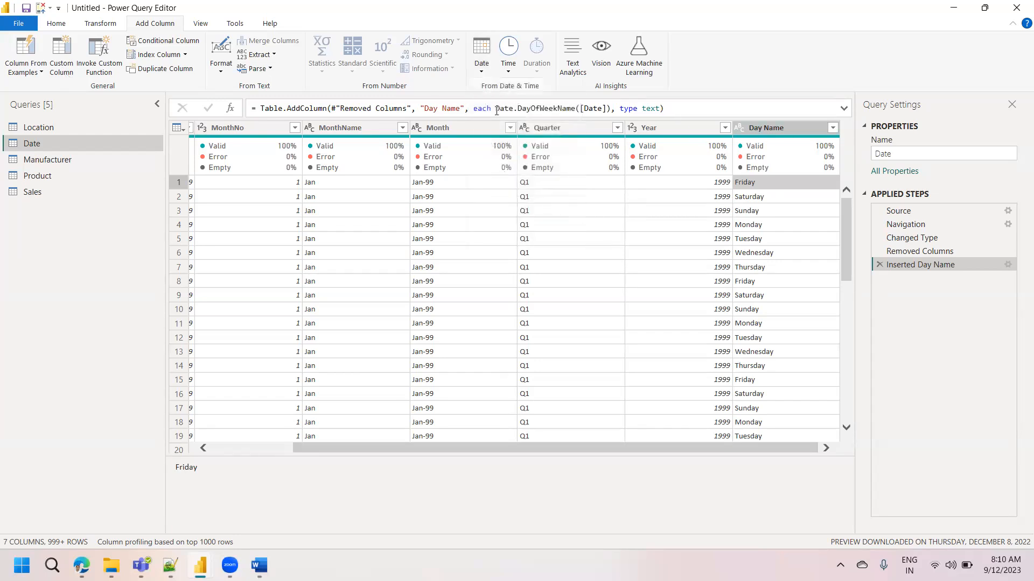
{"action": "left_click", "coordinate": [843, 108]}
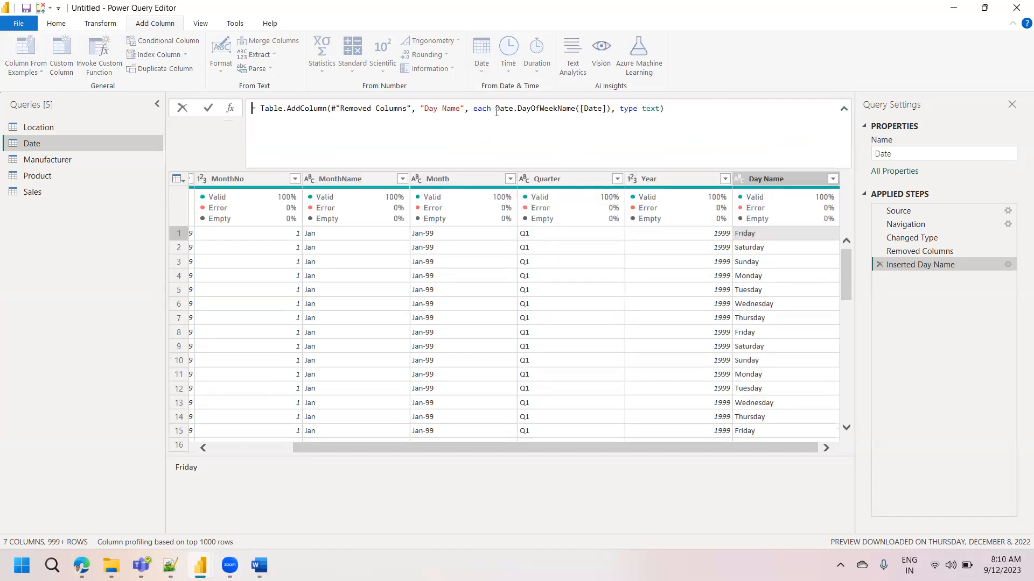
{"action": "left_click_drag", "start_coordinate": [496, 110], "coordinate": [580, 108]}
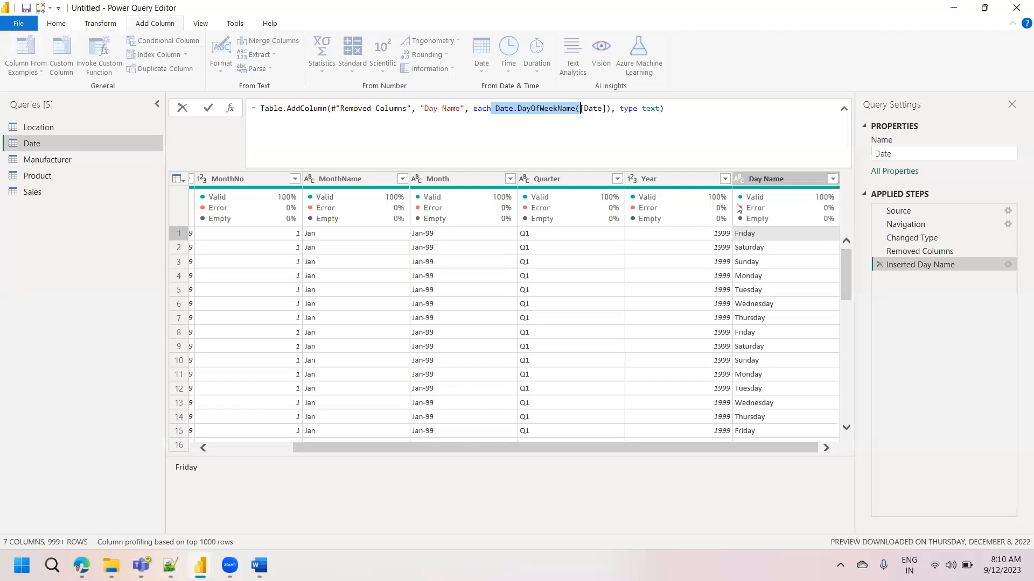
{"action": "left_click", "coordinate": [671, 182]}
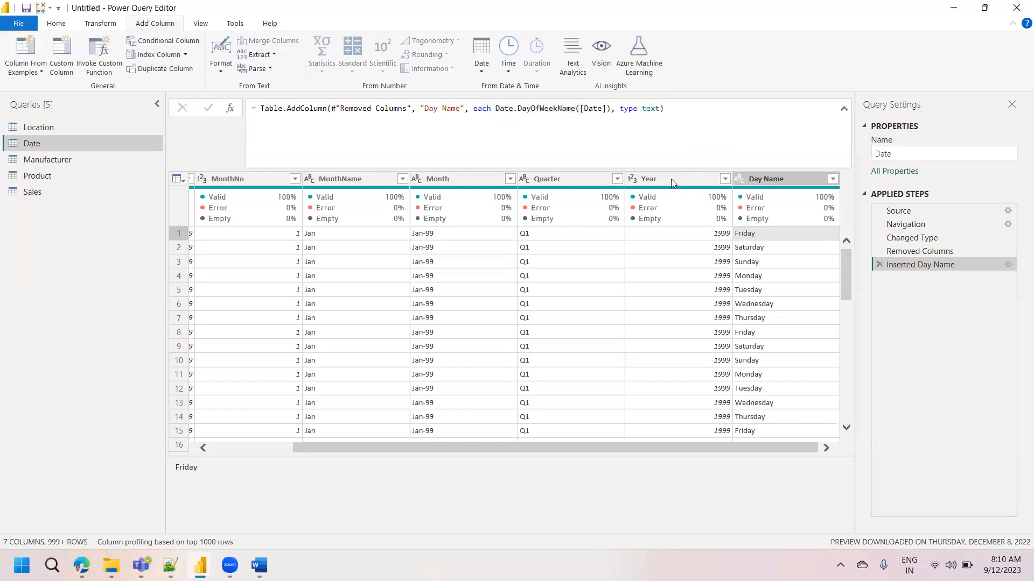
{"action": "left_click", "coordinate": [755, 178]}
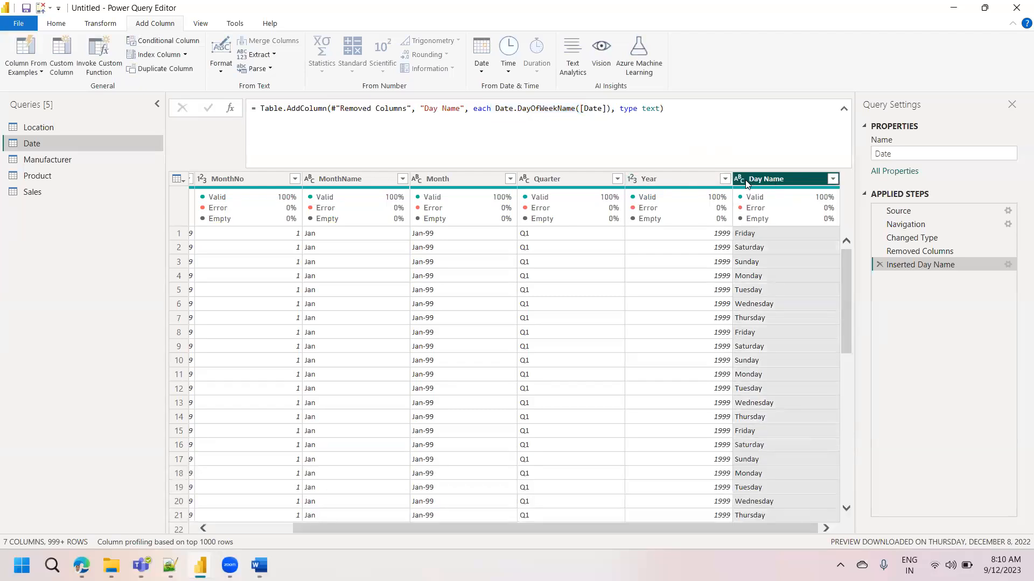
{"action": "left_click", "coordinate": [452, 178]}
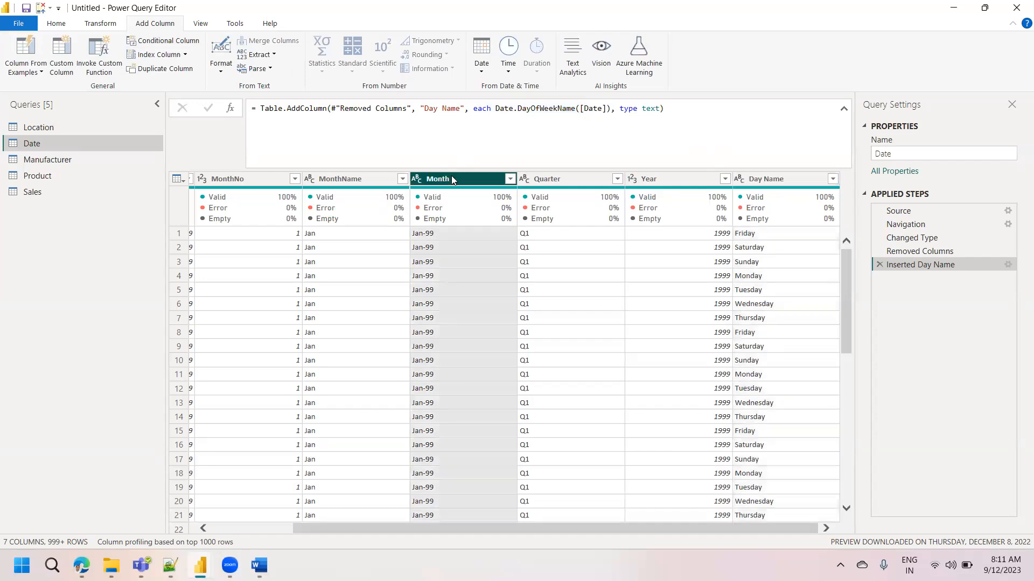
{"action": "left_click", "coordinate": [335, 179]}
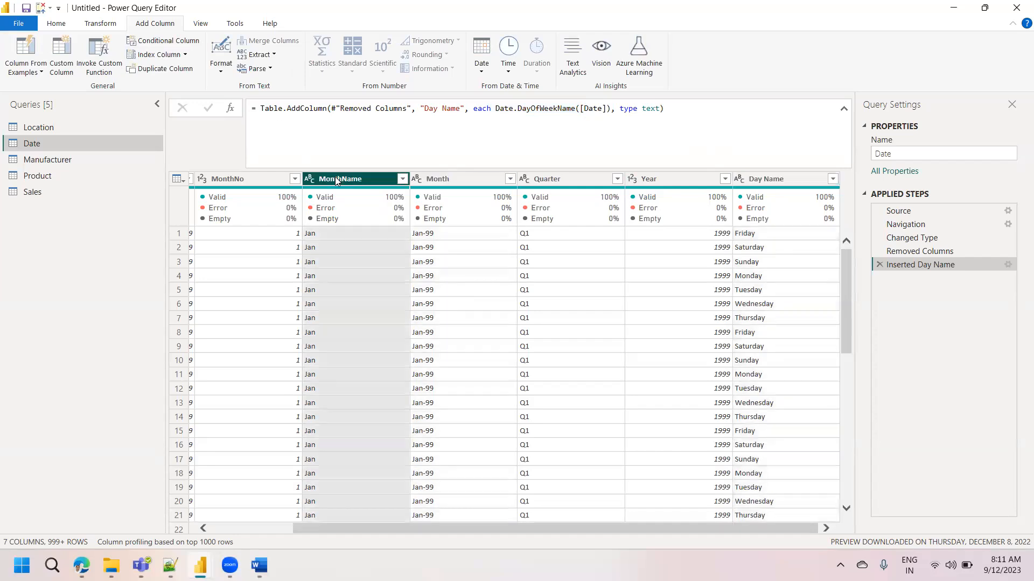
{"action": "left_click", "coordinate": [246, 179]}
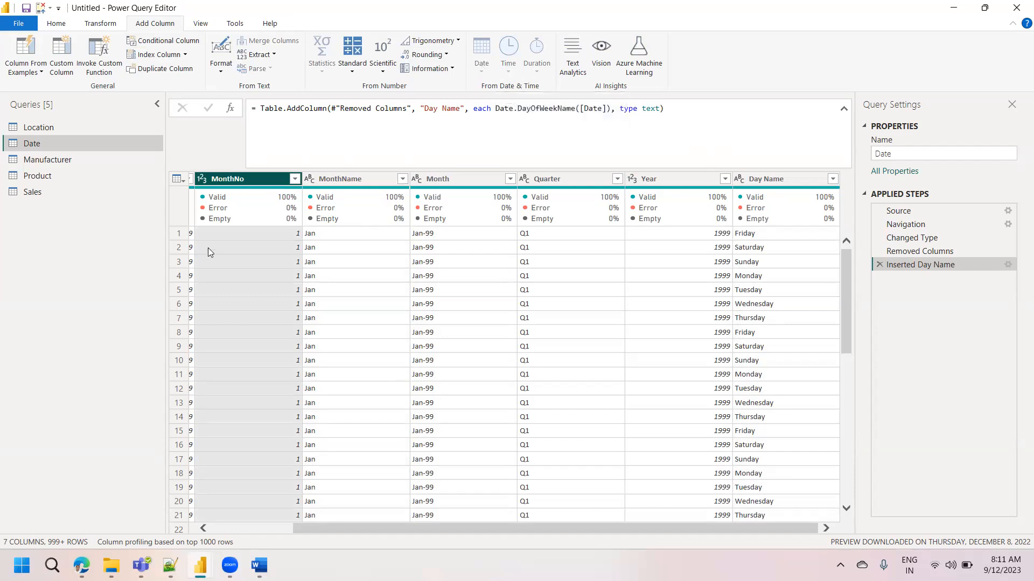
Step: Add a Start of Week column based on the Date column, and compare it with the Day Name column
{"action": "left_click", "coordinate": [218, 525]}
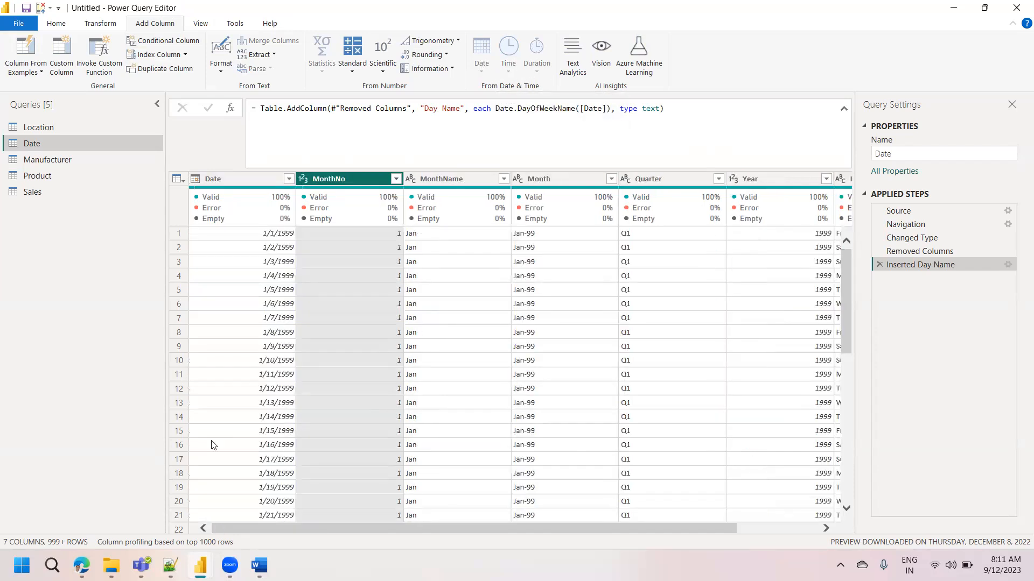
{"action": "left_click", "coordinate": [219, 177]}
{"action": "left_click", "coordinate": [479, 73]}
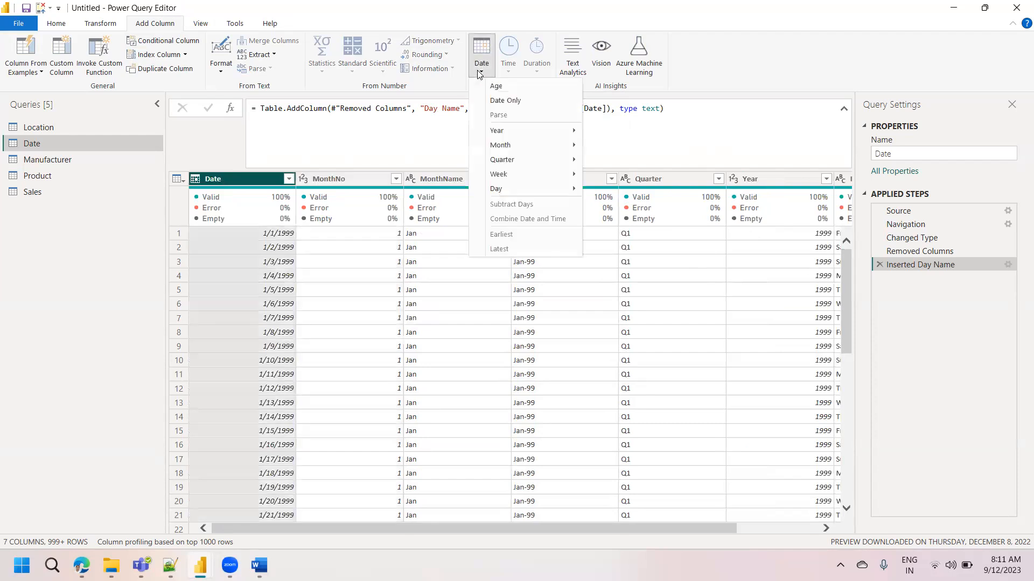
{"action": "mouse_move", "coordinate": [516, 173]}
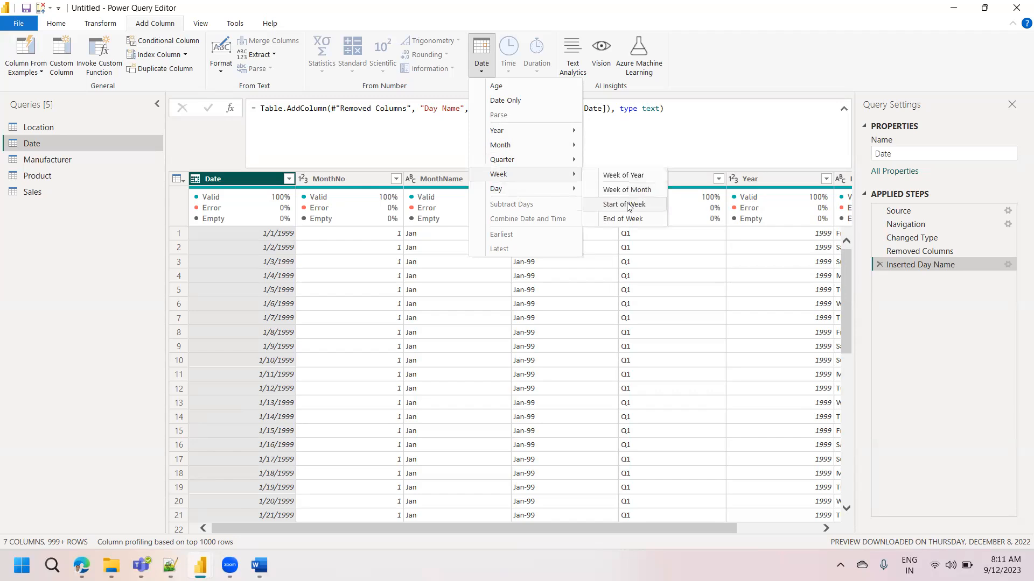
{"action": "left_click", "coordinate": [628, 206]}
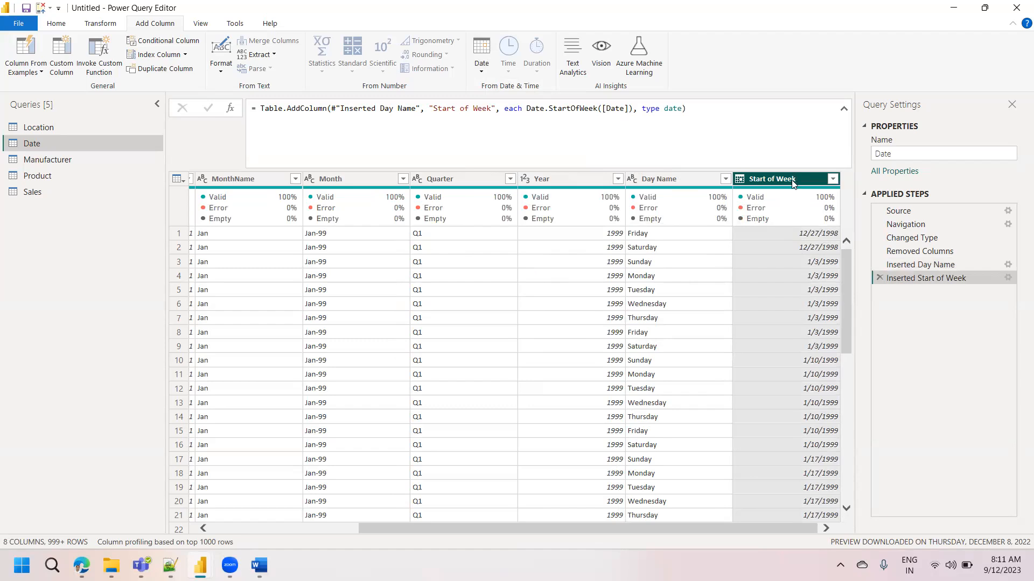
{"action": "mouse_move", "coordinate": [795, 195]}
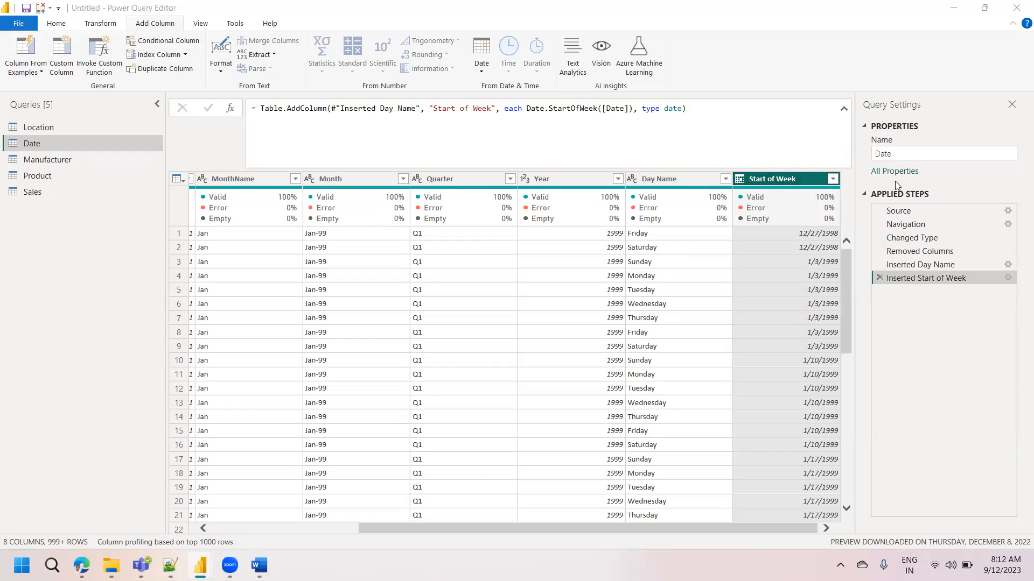
{"action": "left_click", "coordinate": [676, 182]}
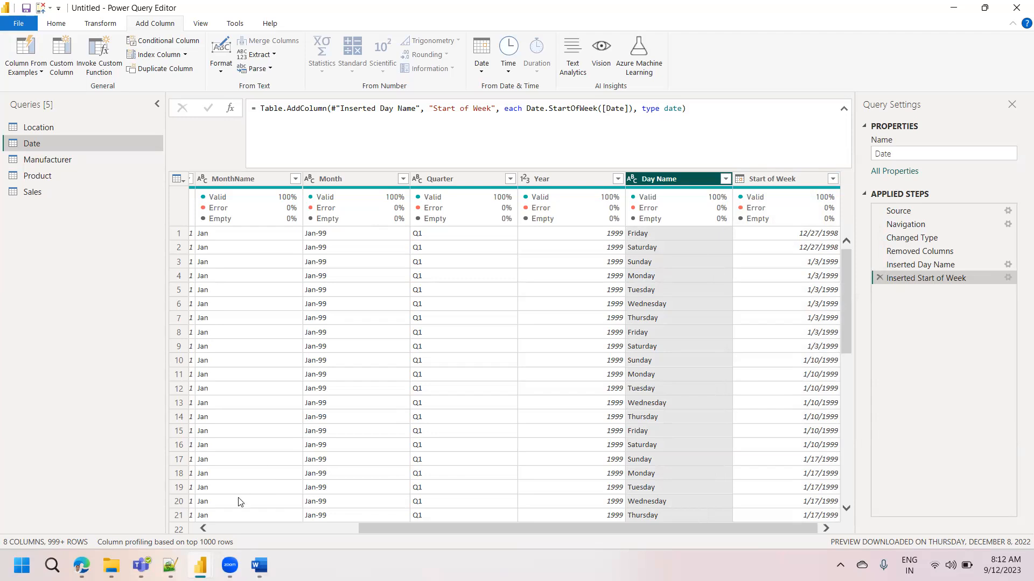
Step: Try adding a column with the name of the month based on the Date column
{"action": "left_click", "coordinate": [225, 529]}
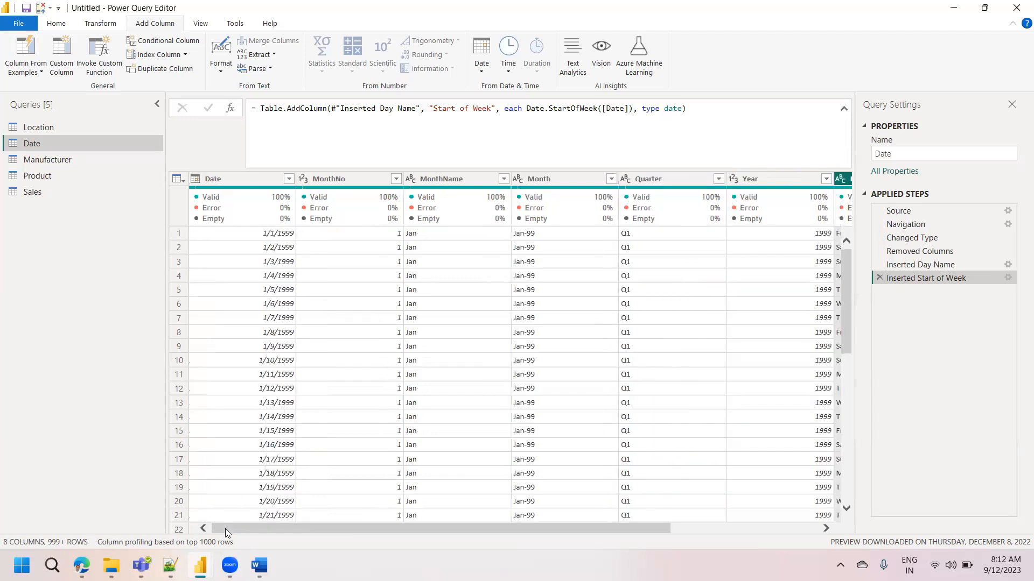
{"action": "left_click", "coordinate": [224, 181]}
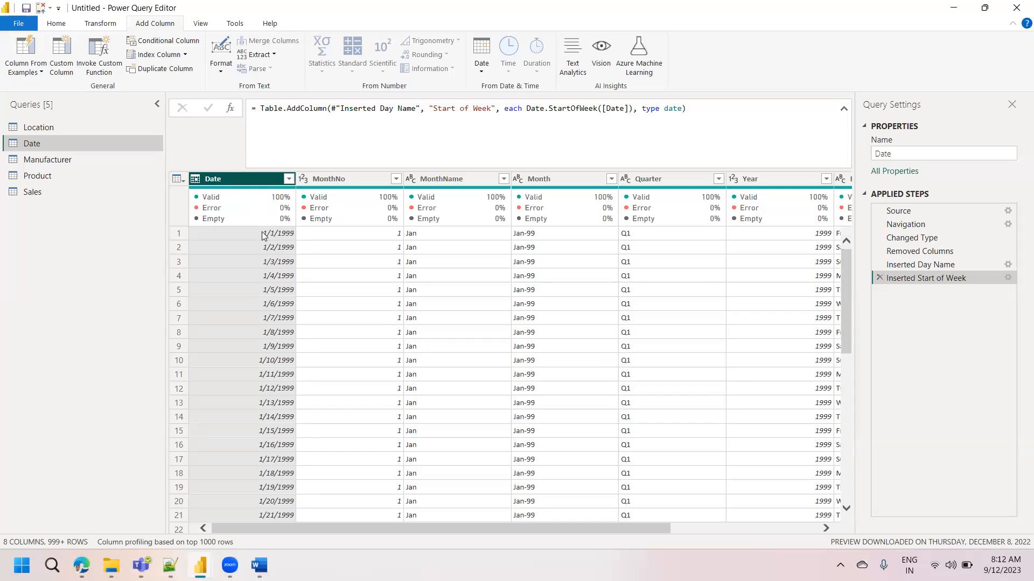
{"action": "left_click", "coordinate": [482, 71]}
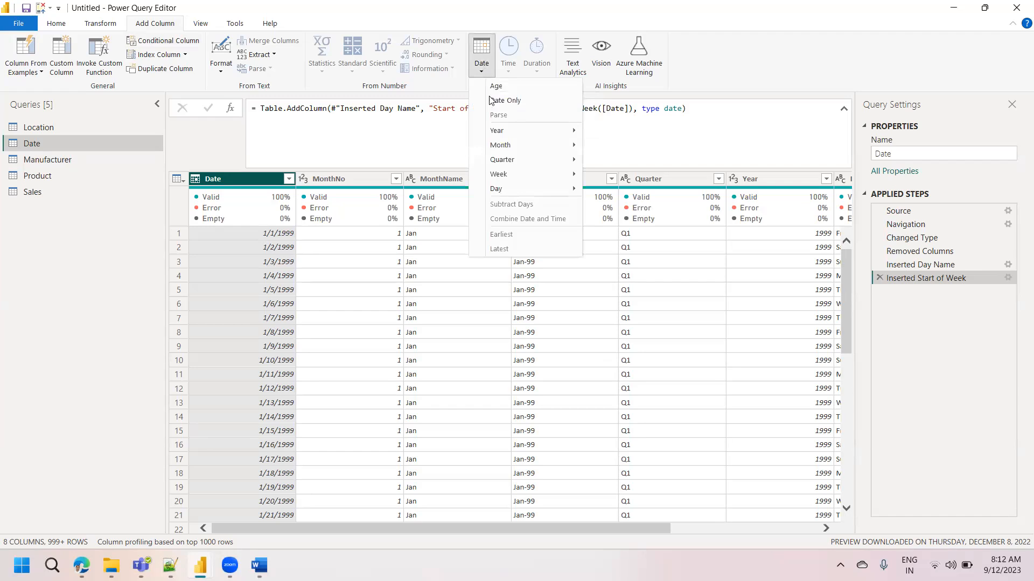
{"action": "mouse_move", "coordinate": [499, 189]}
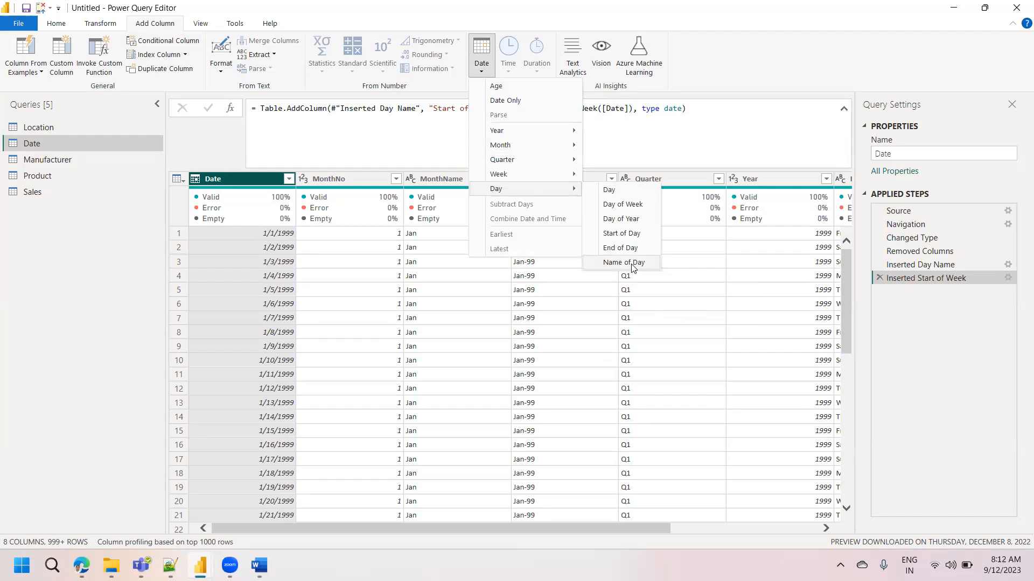
{"action": "mouse_move", "coordinate": [520, 152]}
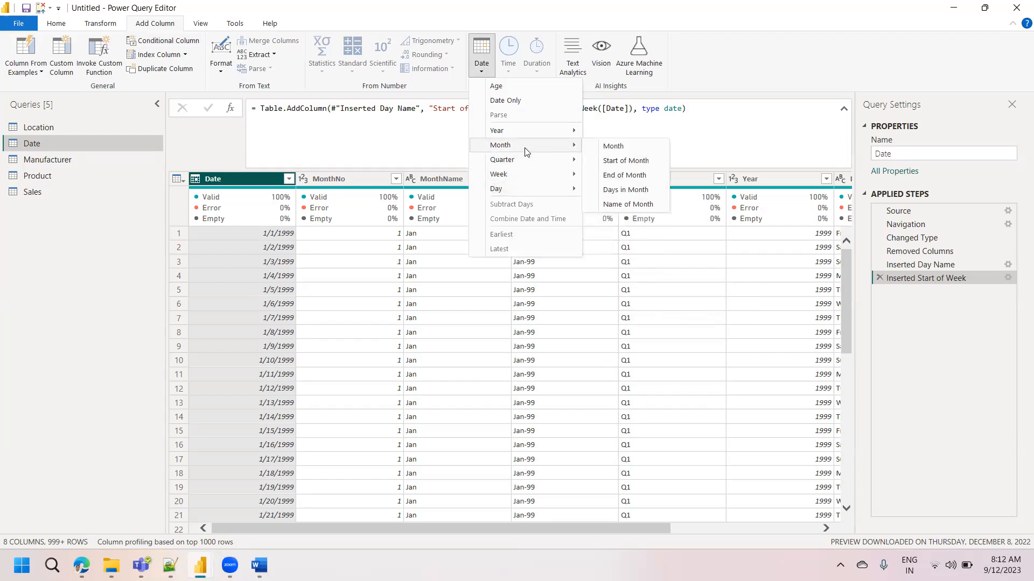
{"action": "left_click", "coordinate": [642, 315]}
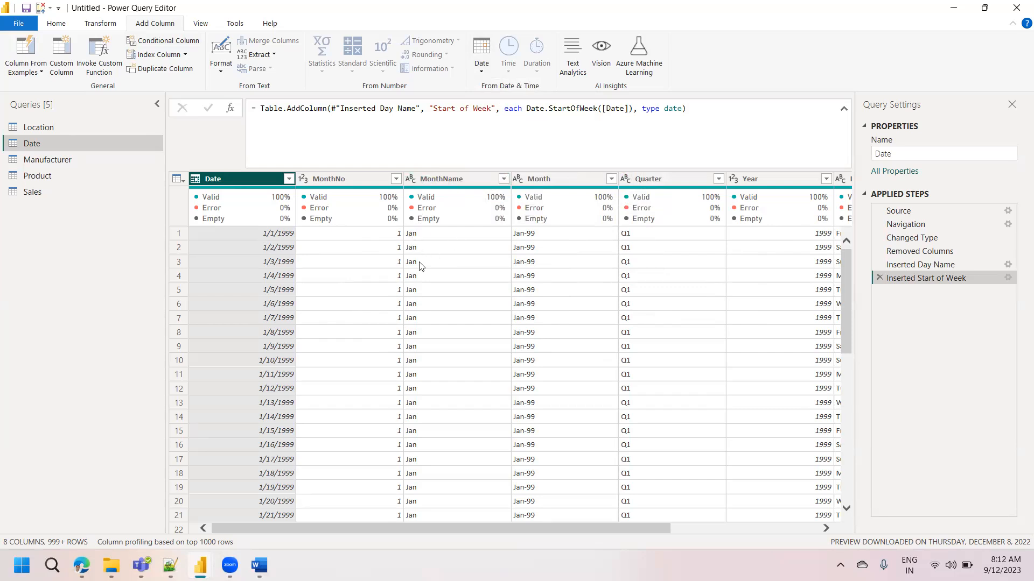
{"action": "left_click", "coordinate": [482, 73]}
{"action": "mouse_move", "coordinate": [514, 148]}
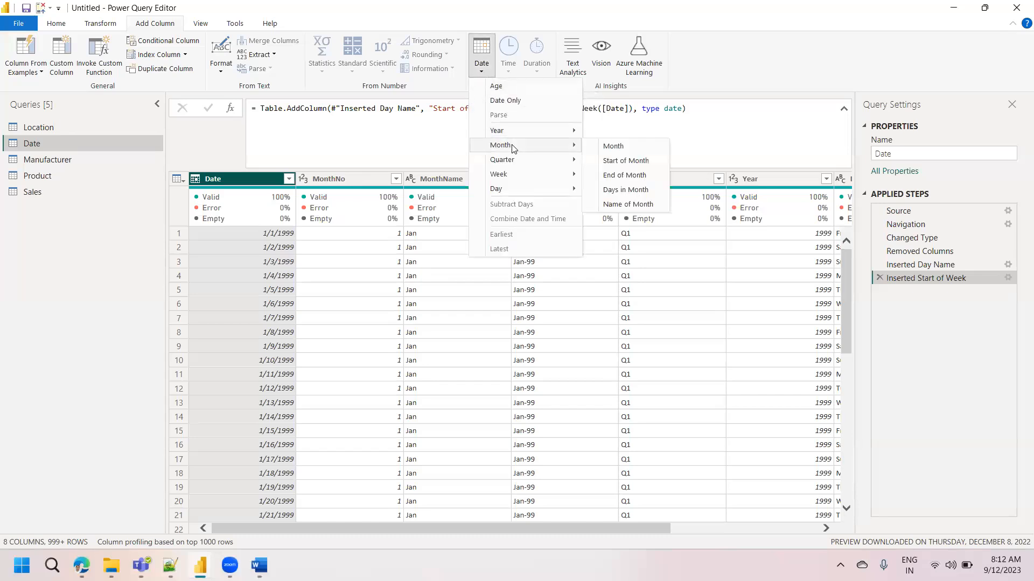
{"action": "left_click", "coordinate": [631, 204]}
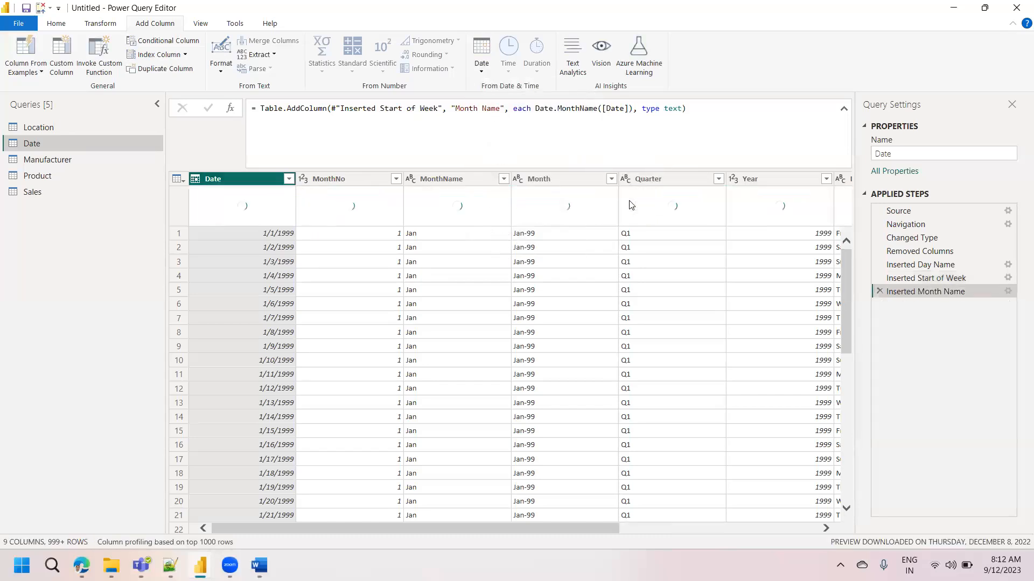
{"action": "left_click", "coordinate": [769, 532]}
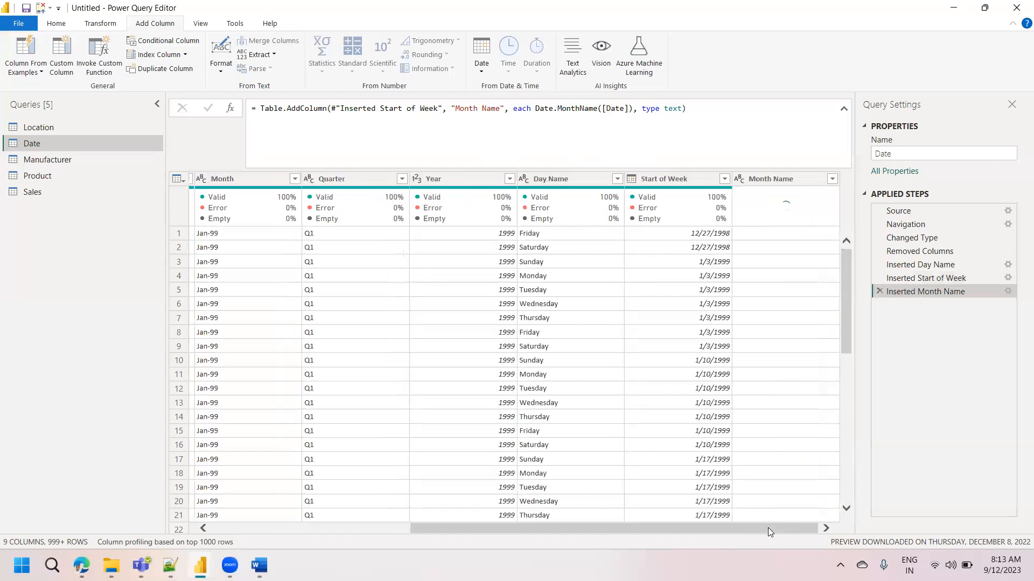
{"action": "mouse_move", "coordinate": [777, 243]}
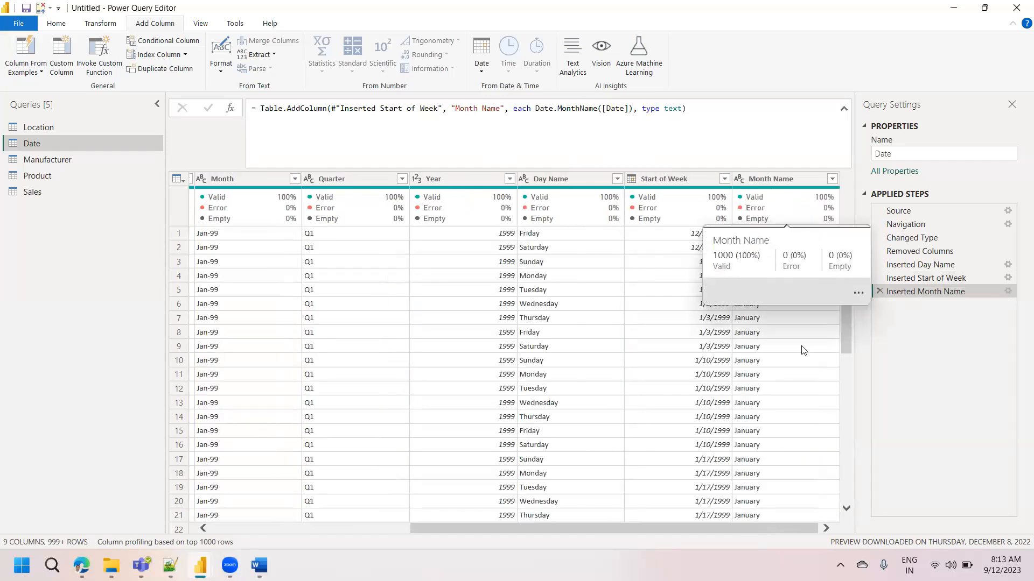
Step: Check the new Month Name column's full value list against the existing MonthName column, and delete the Inserted Month Name step
{"action": "left_click", "coordinate": [829, 184]}
{"action": "left_click", "coordinate": [831, 180]}
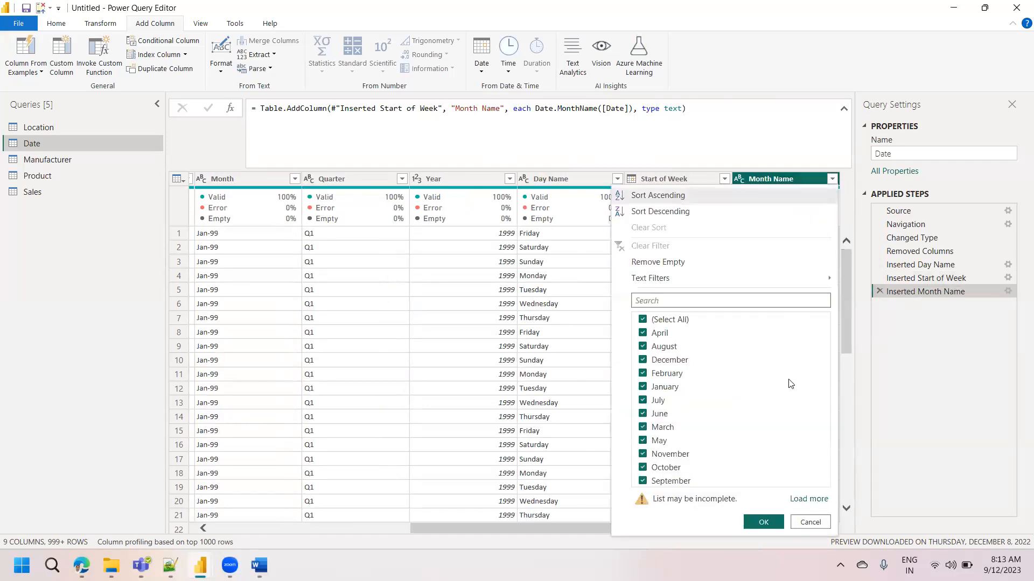
{"action": "left_click", "coordinate": [813, 496]}
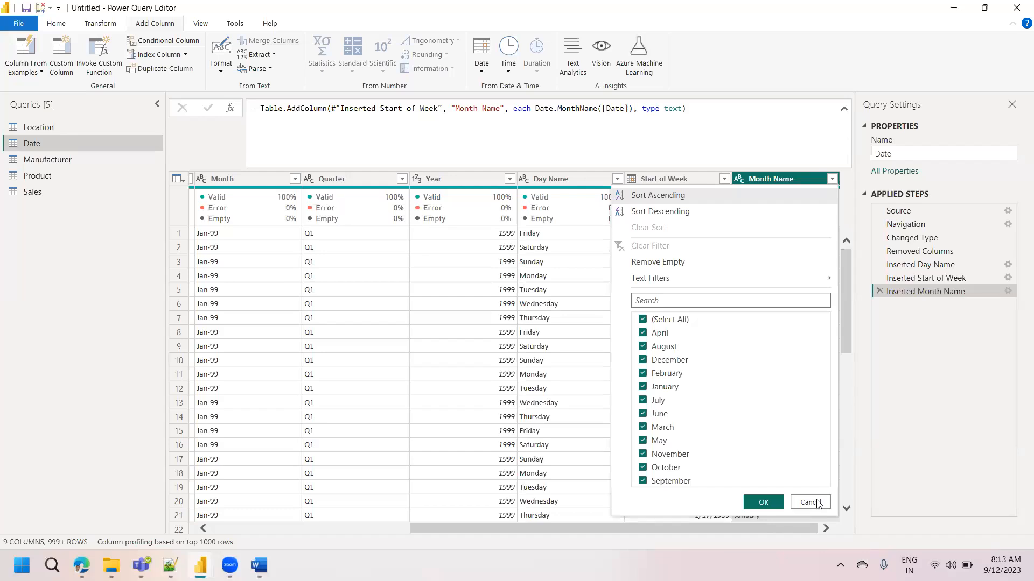
{"action": "left_click", "coordinate": [557, 194]}
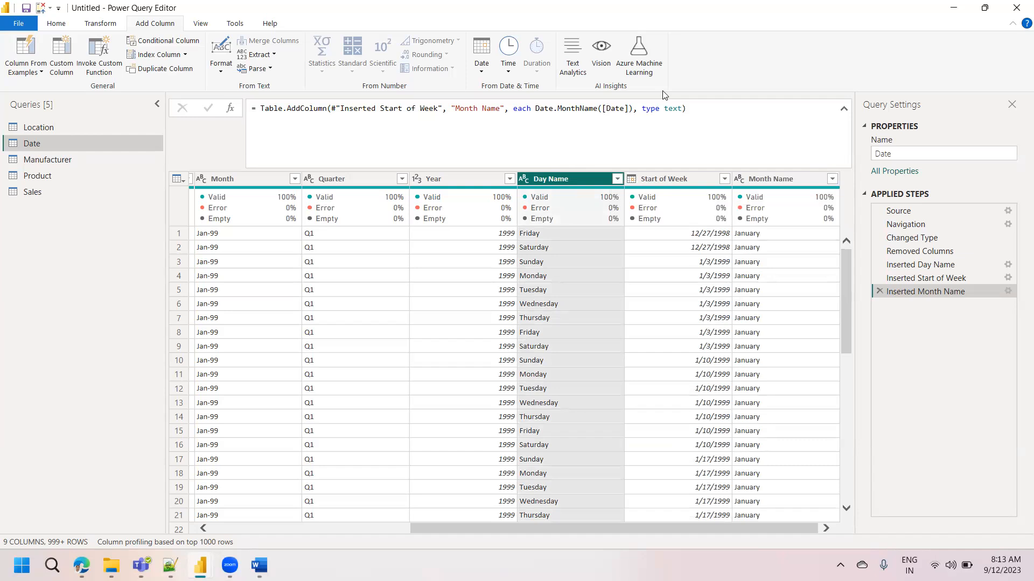
{"action": "left_click", "coordinate": [790, 179]}
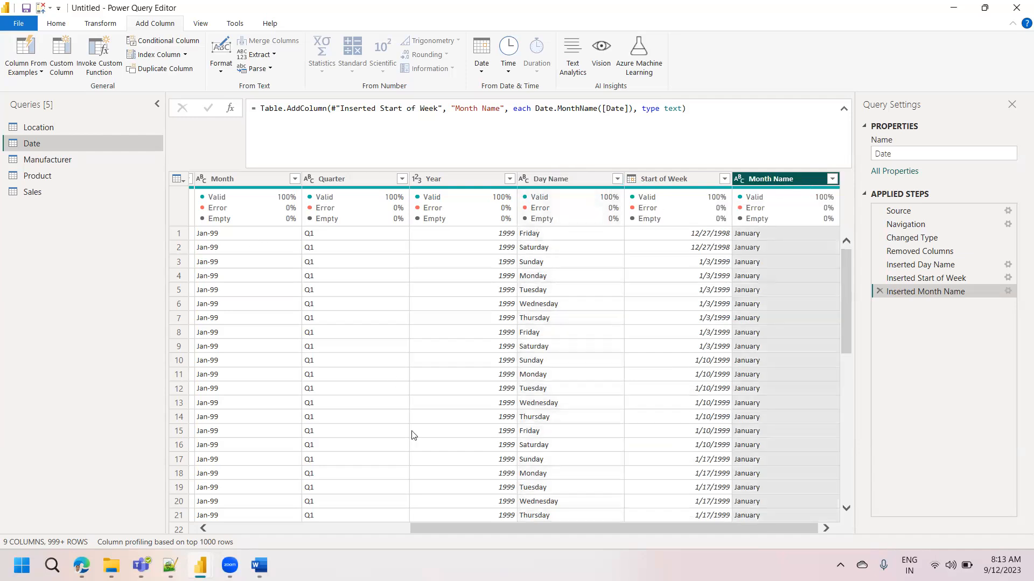
{"action": "scroll", "coordinate": [423, 526], "scroll_direction": "left", "scroll_amount": 3}
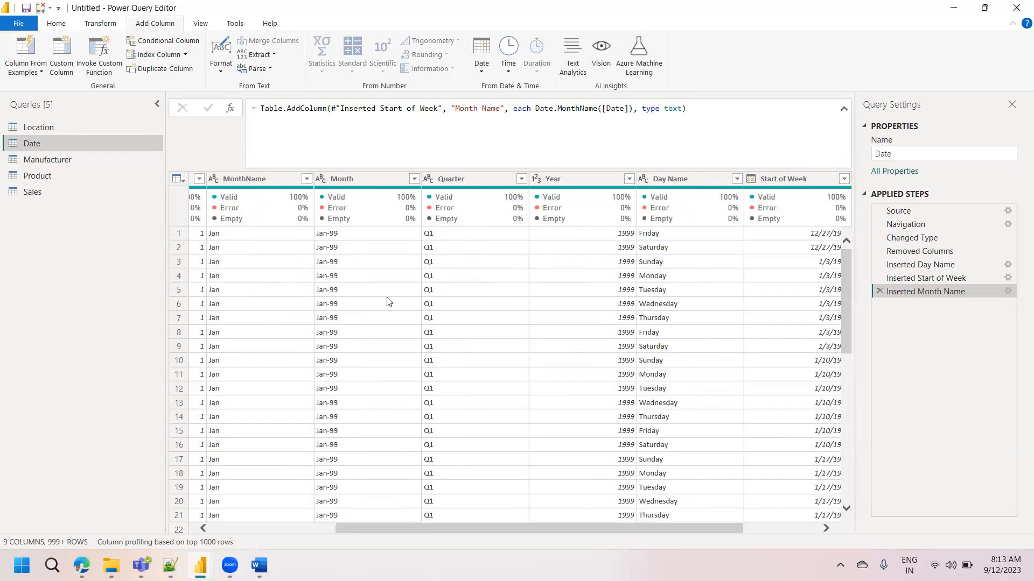
{"action": "mouse_move", "coordinate": [264, 191]}
{"action": "left_click_drag", "start_coordinate": [711, 533], "coordinate": [812, 521]}
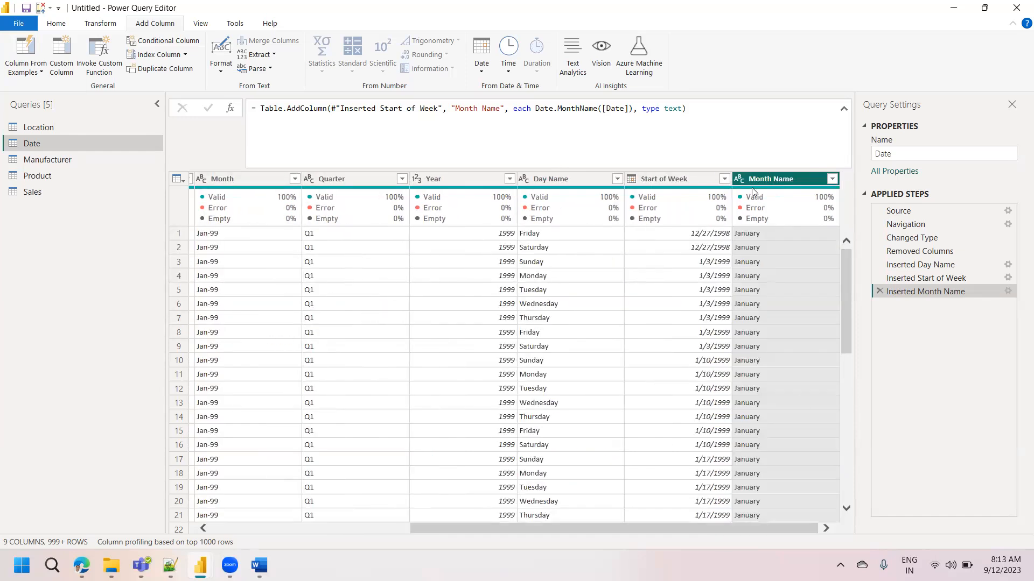
{"action": "left_click", "coordinate": [879, 291]}
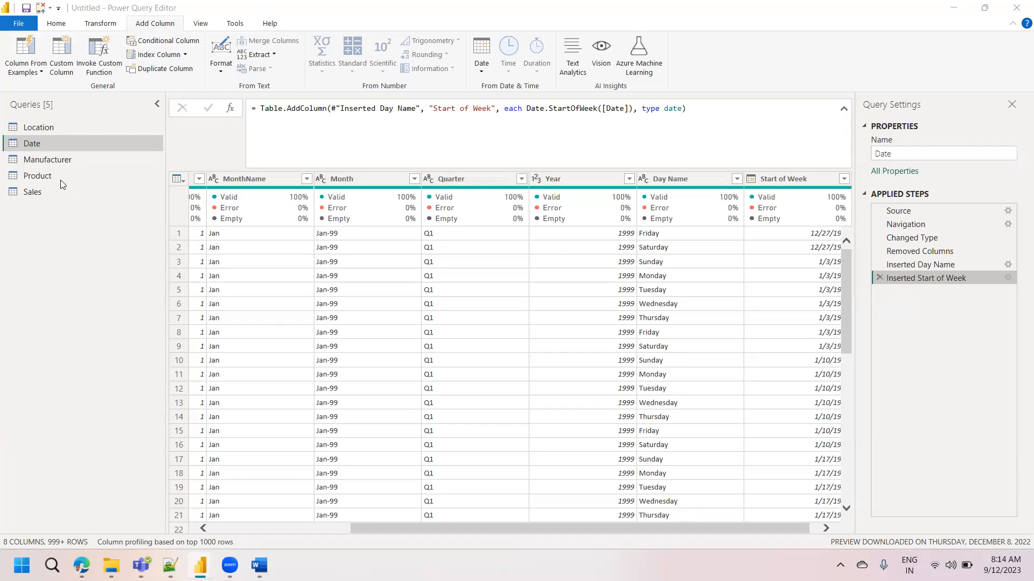
Step: Change the data type of the ManufacturerID column in the Manufacturer query to Whole Number
{"action": "left_click", "coordinate": [54, 163]}
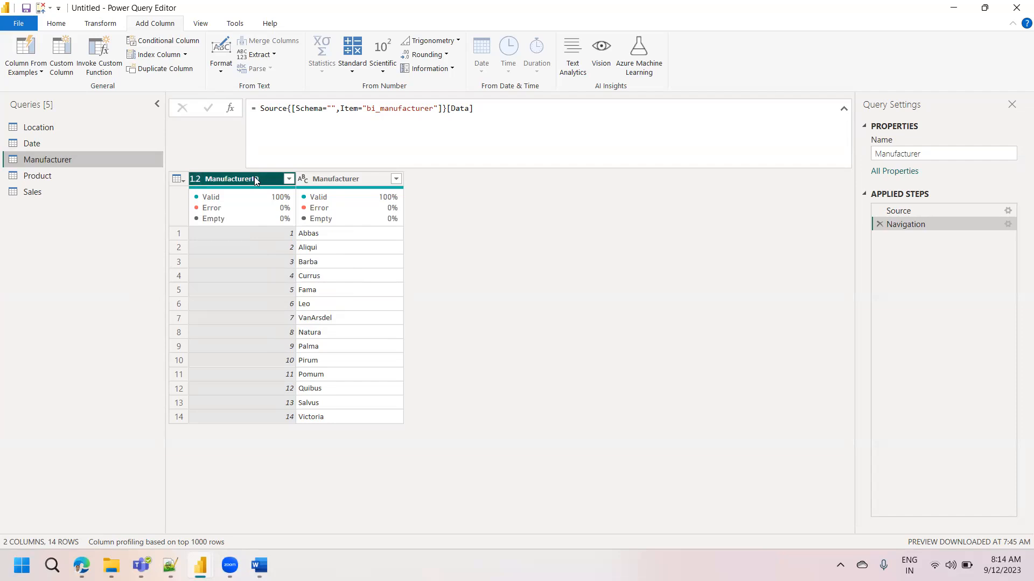
{"action": "key", "text": "ctrl+a"}
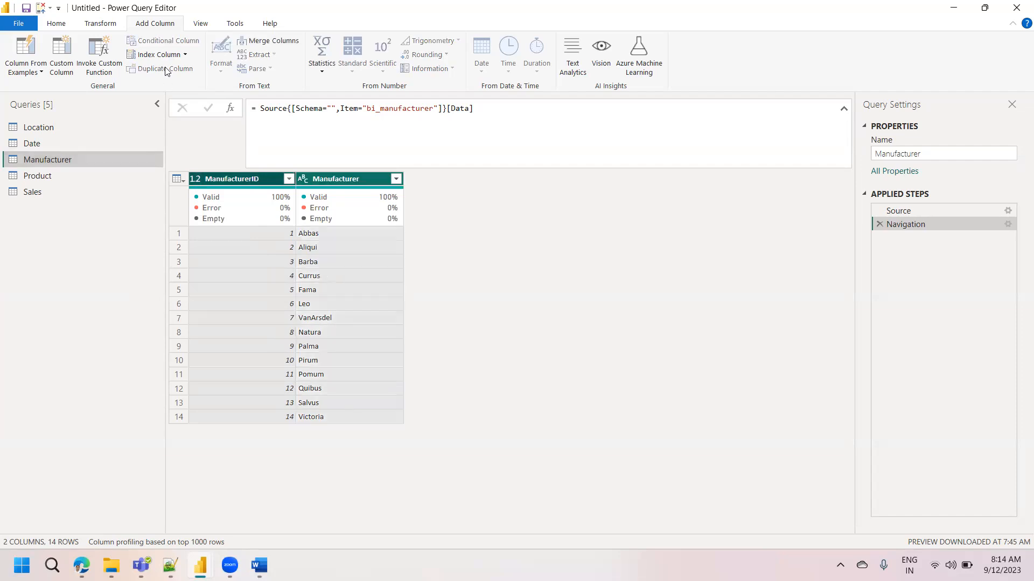
{"action": "left_click", "coordinate": [105, 24]}
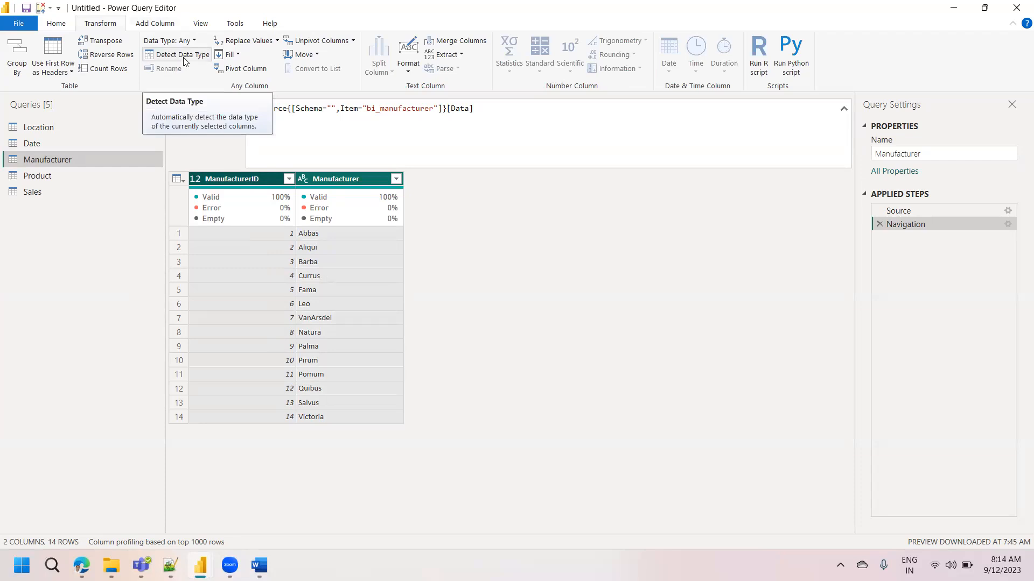
{"action": "left_click", "coordinate": [205, 181]}
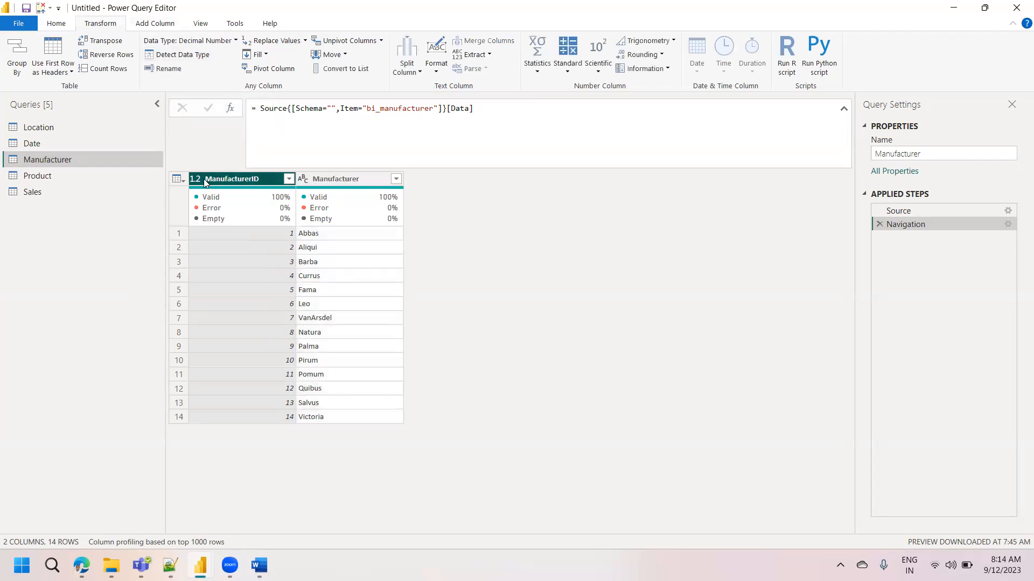
{"action": "left_click", "coordinate": [196, 179]}
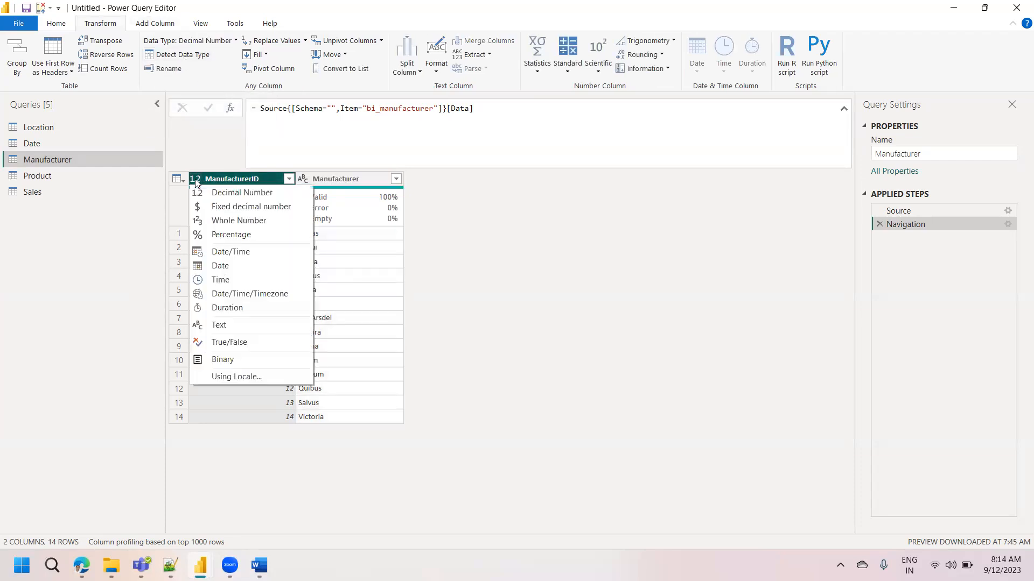
{"action": "left_click", "coordinate": [225, 220]}
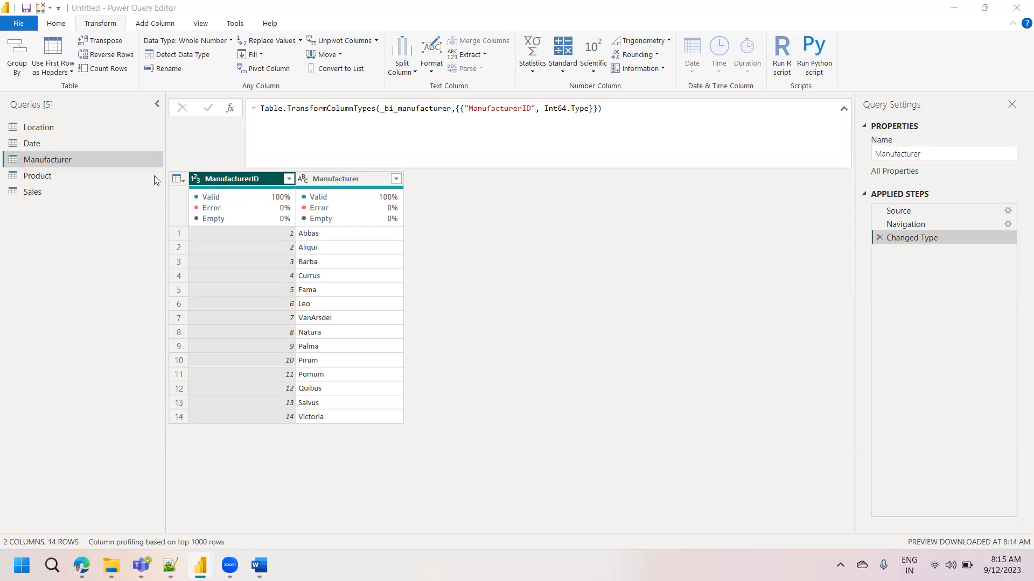
Step: Open the Product query
{"action": "left_click", "coordinate": [61, 178]}
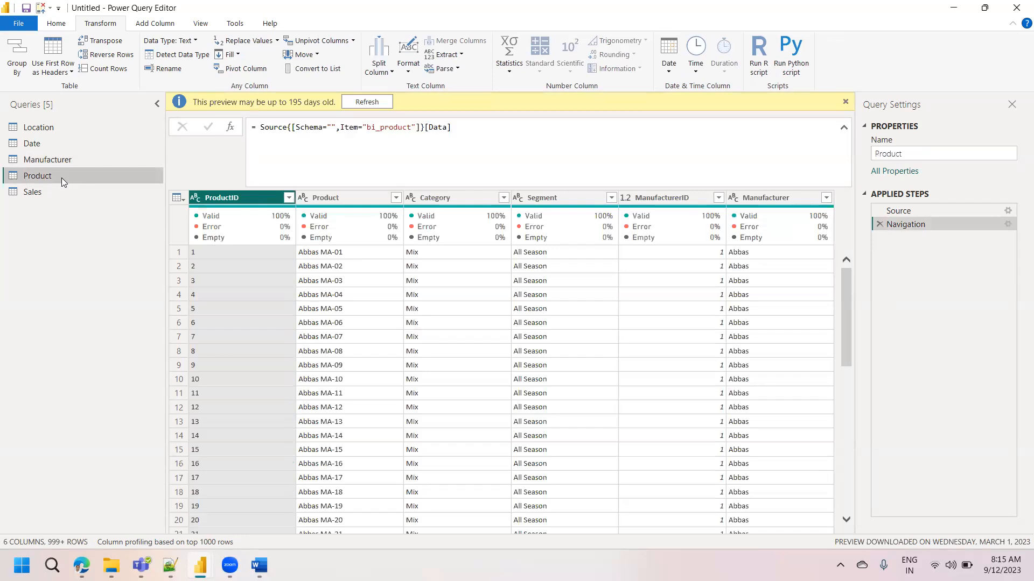
Step: Refresh the Product query's preview and go through its columns from Product to Manufacturer
{"action": "left_click", "coordinate": [370, 102]}
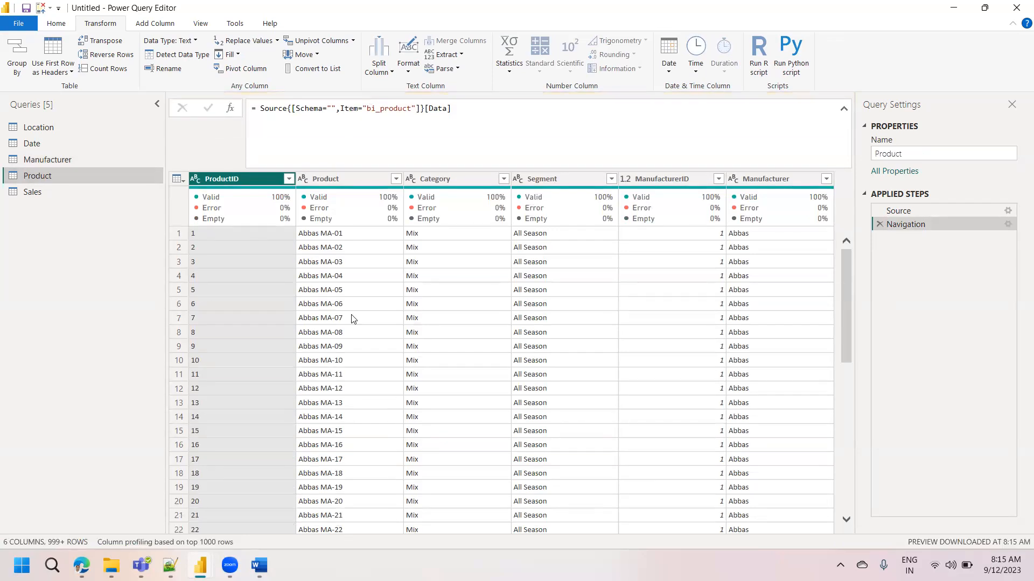
{"action": "left_click", "coordinate": [334, 181]}
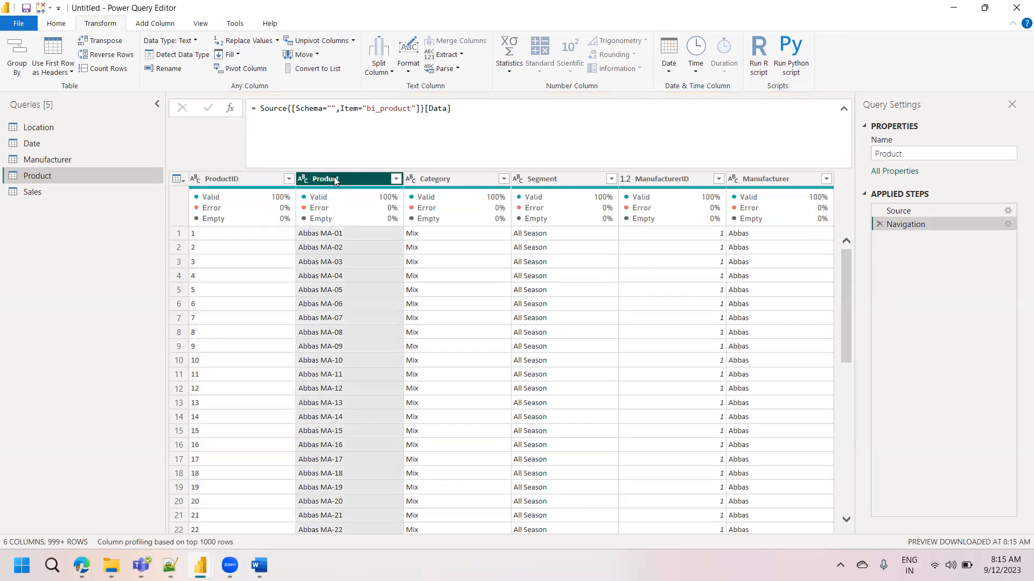
{"action": "left_click", "coordinate": [442, 181]}
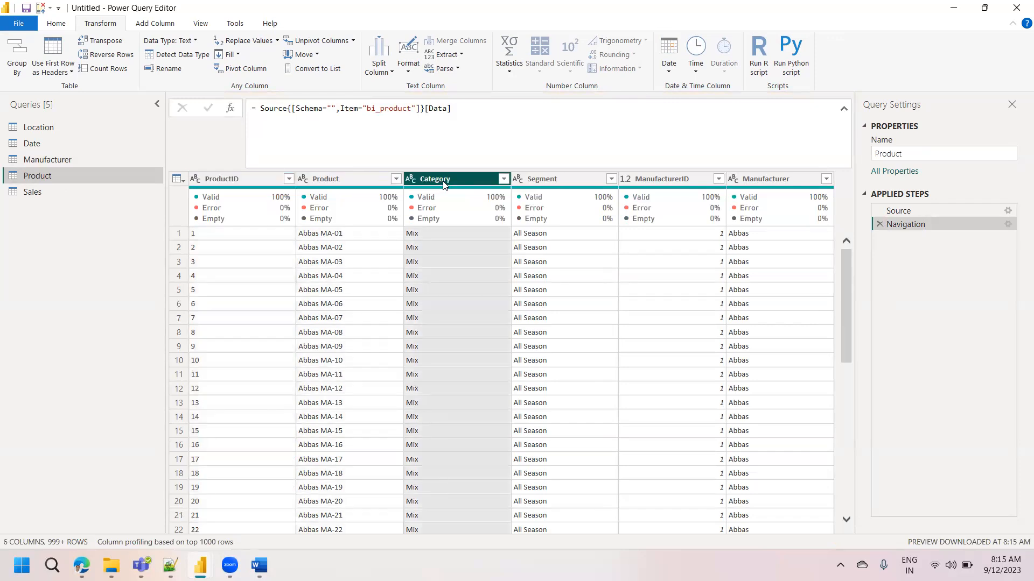
{"action": "left_click", "coordinate": [555, 182]}
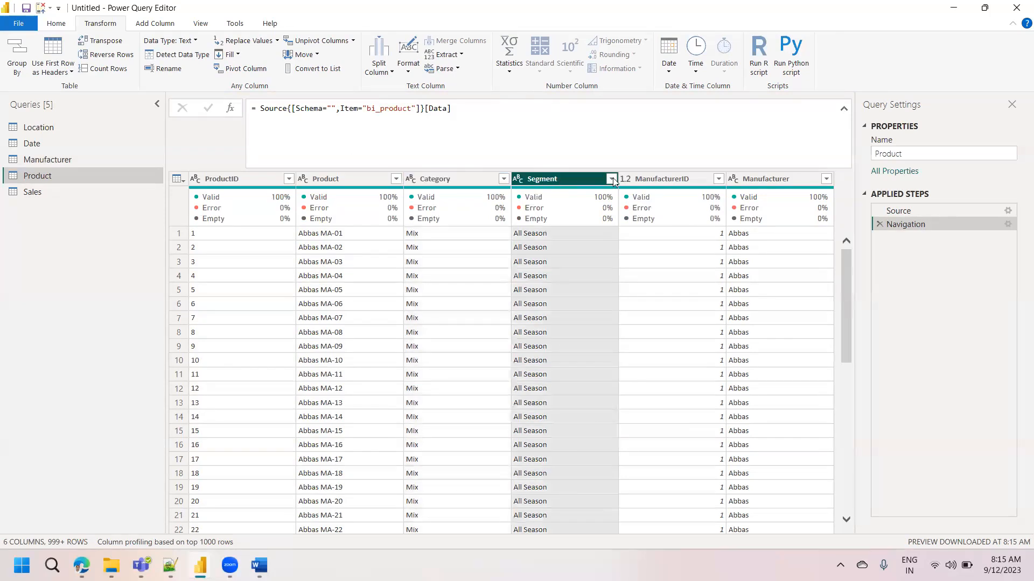
{"action": "left_click", "coordinate": [703, 181]}
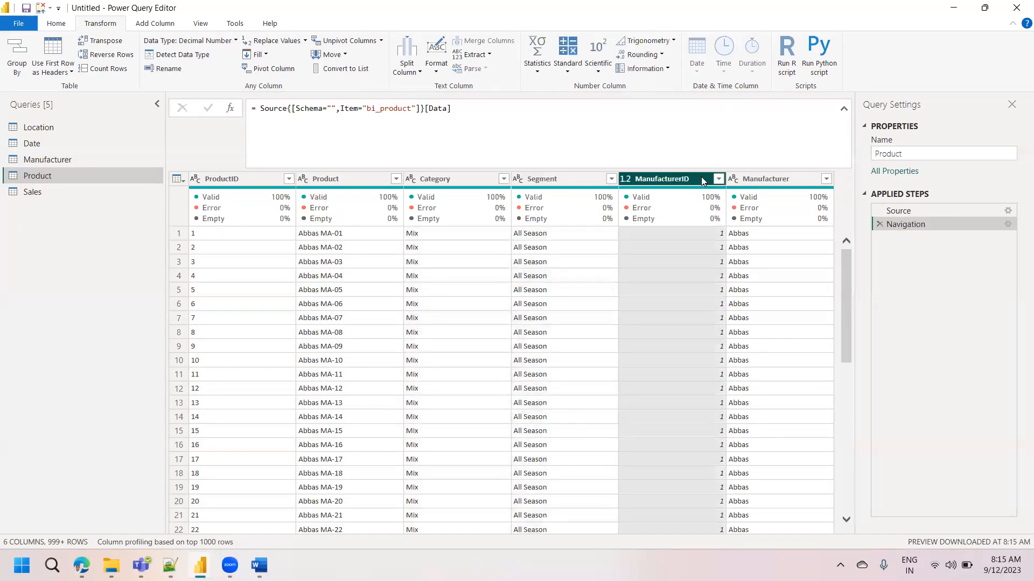
{"action": "left_click", "coordinate": [765, 178]}
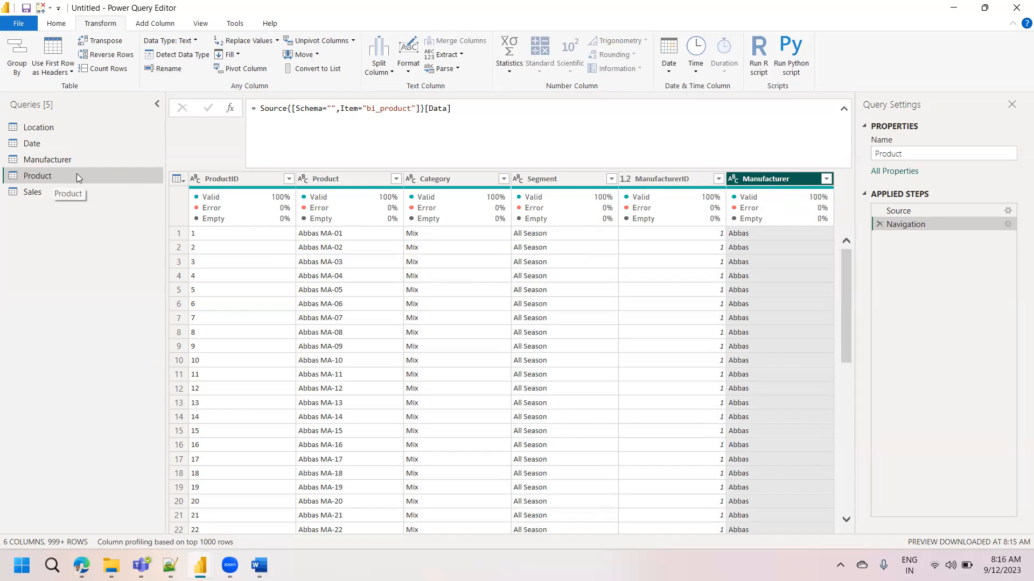
Step: Examine the first row's Product value, checking the space that separates the name from the code MA-01
{"action": "left_click", "coordinate": [326, 179]}
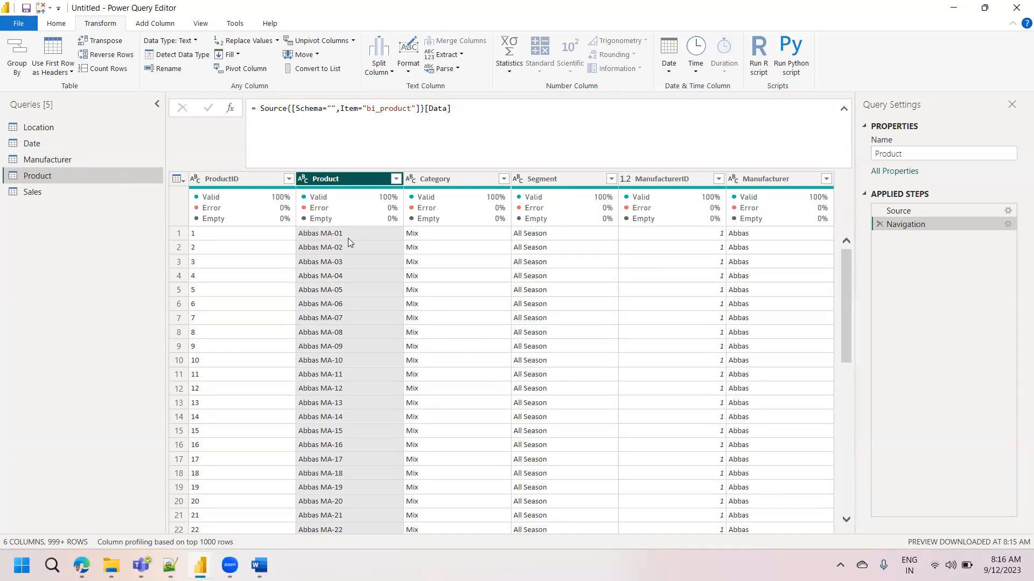
{"action": "left_click", "coordinate": [318, 236]}
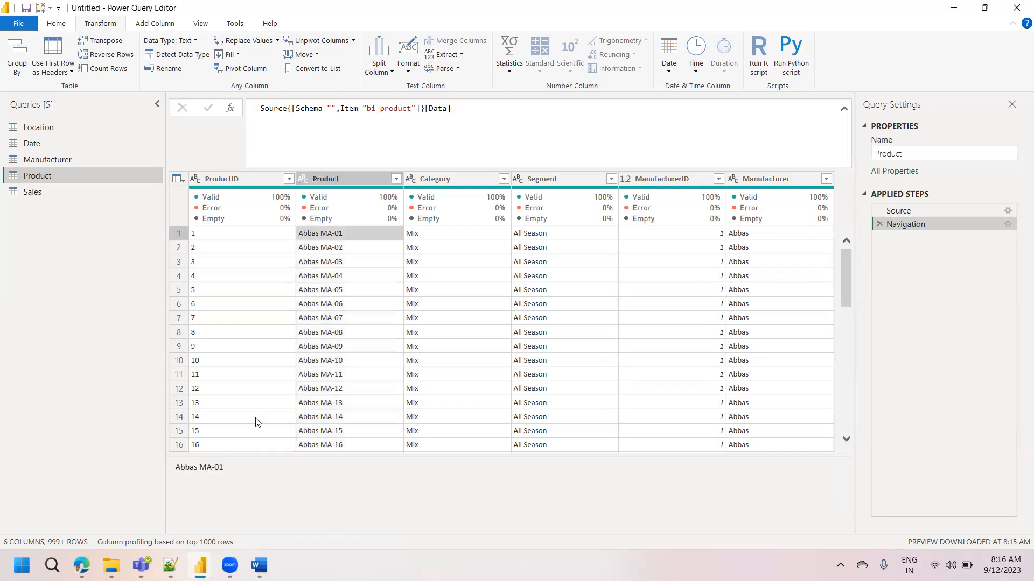
{"action": "left_click_drag", "start_coordinate": [224, 467], "coordinate": [203, 468]}
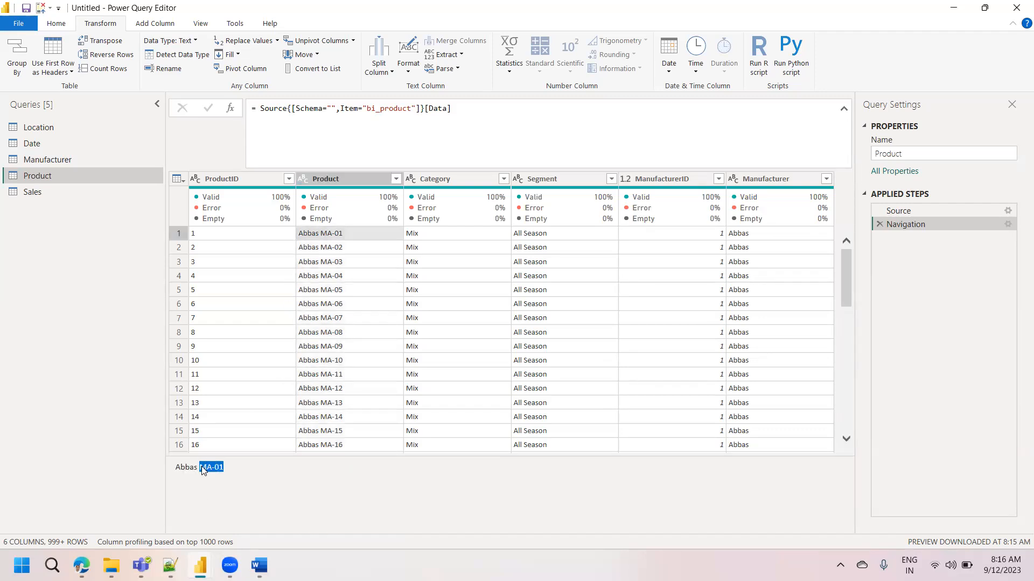
{"action": "double_click", "coordinate": [195, 468]}
{"action": "left_click", "coordinate": [226, 469]}
{"action": "left_click_drag", "start_coordinate": [225, 469], "coordinate": [201, 470]}
{"action": "left_click", "coordinate": [347, 174]}
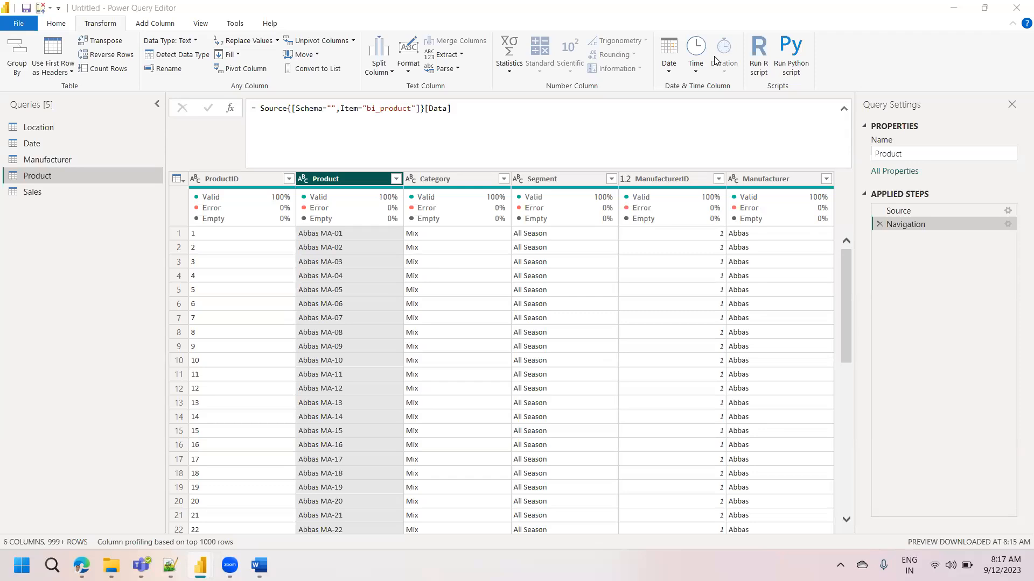
{"action": "right_click", "coordinate": [343, 178]}
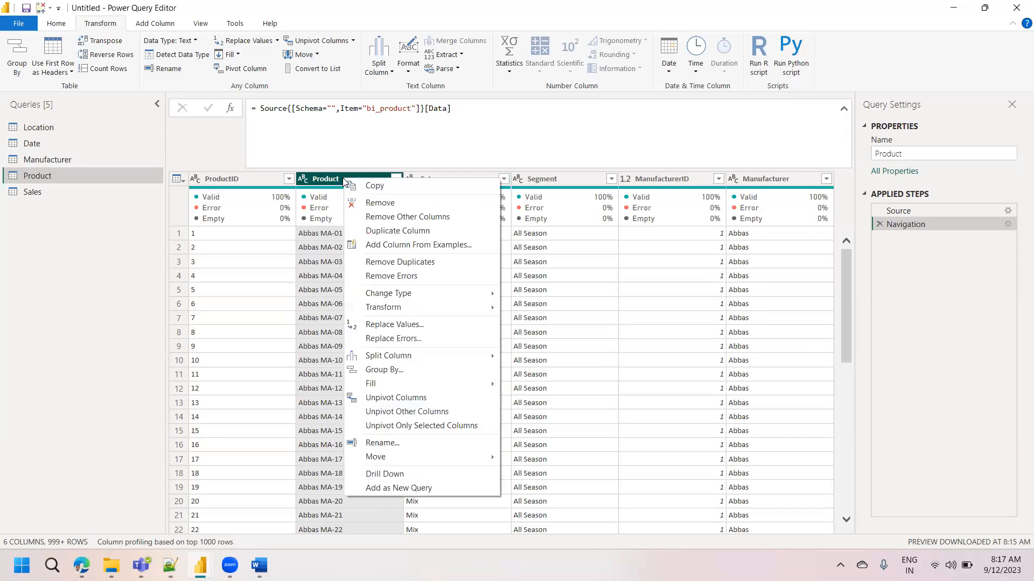
{"action": "mouse_move", "coordinate": [411, 360]}
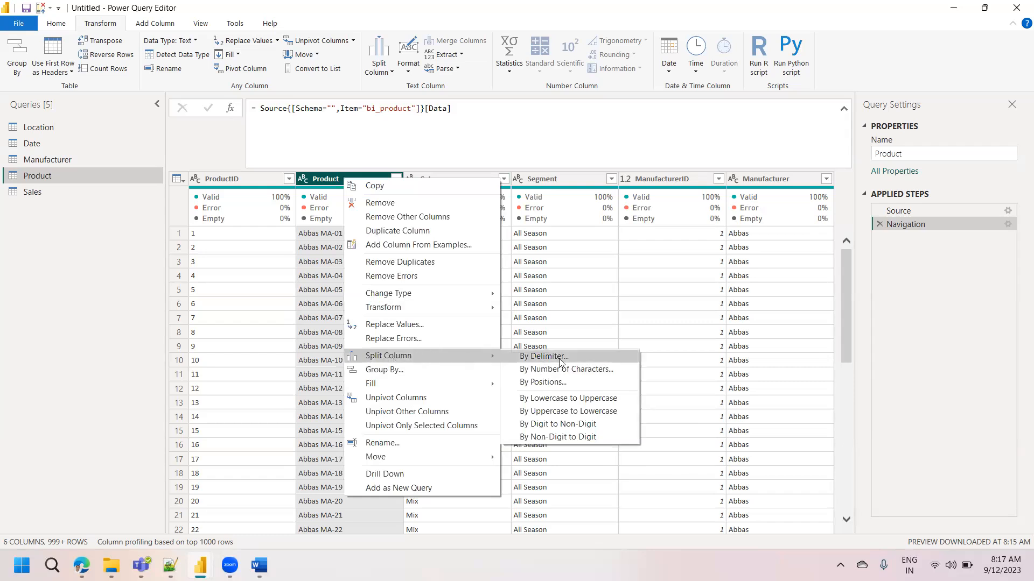
{"action": "left_click", "coordinate": [317, 183]}
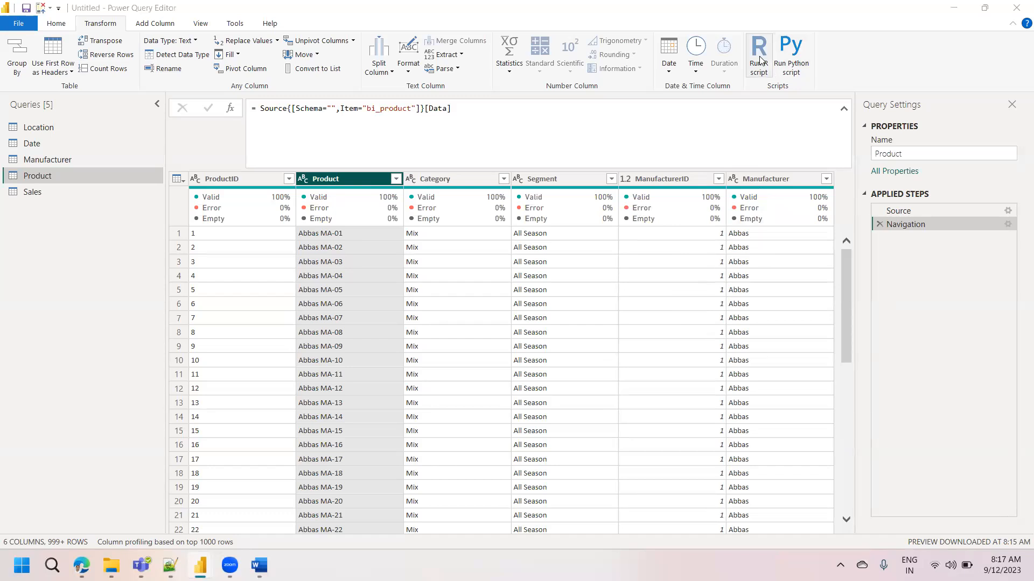
Step: Add a new column that extracts the text after the space delimiter from the Product column
{"action": "mouse_move", "coordinate": [332, 193]}
{"action": "left_click", "coordinate": [340, 178]}
{"action": "left_click", "coordinate": [152, 26]}
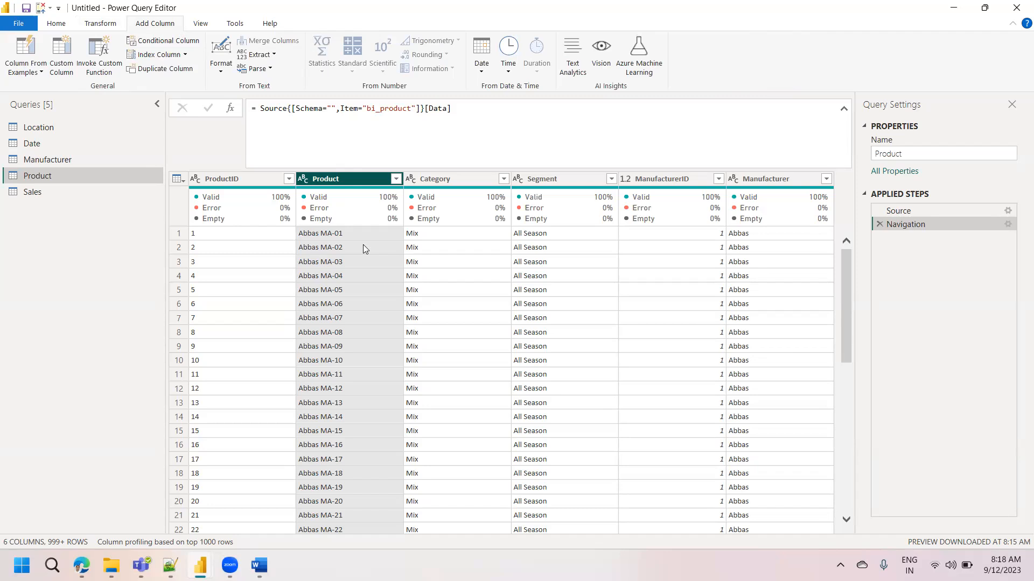
{"action": "left_click", "coordinate": [273, 58]}
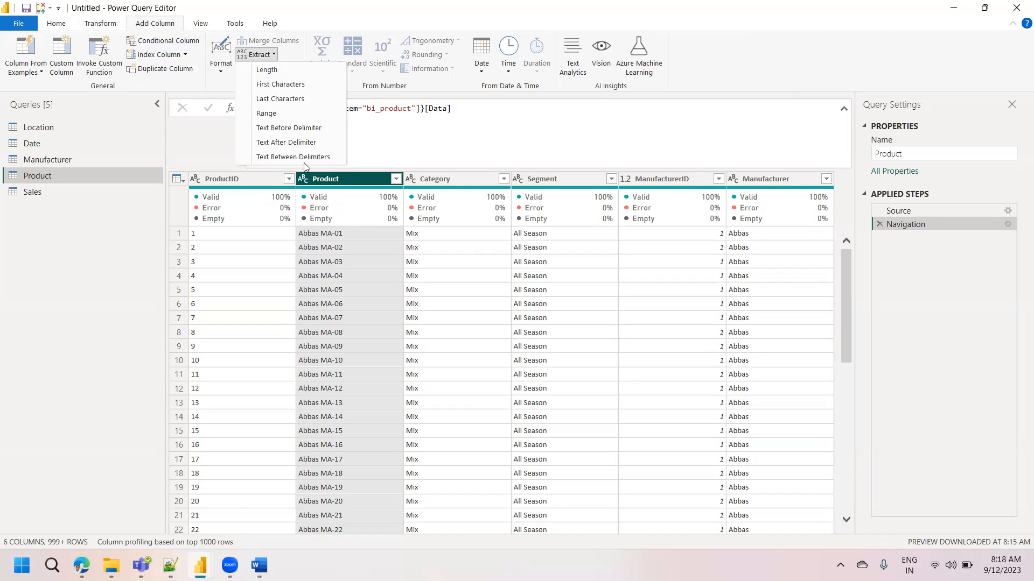
{"action": "left_click", "coordinate": [290, 144]}
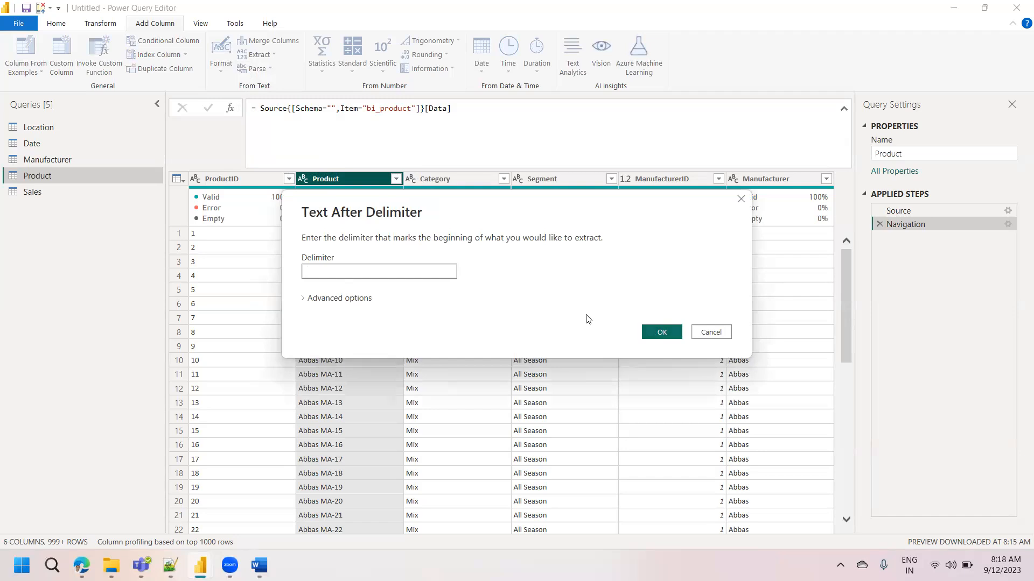
{"action": "left_click", "coordinate": [668, 331]}
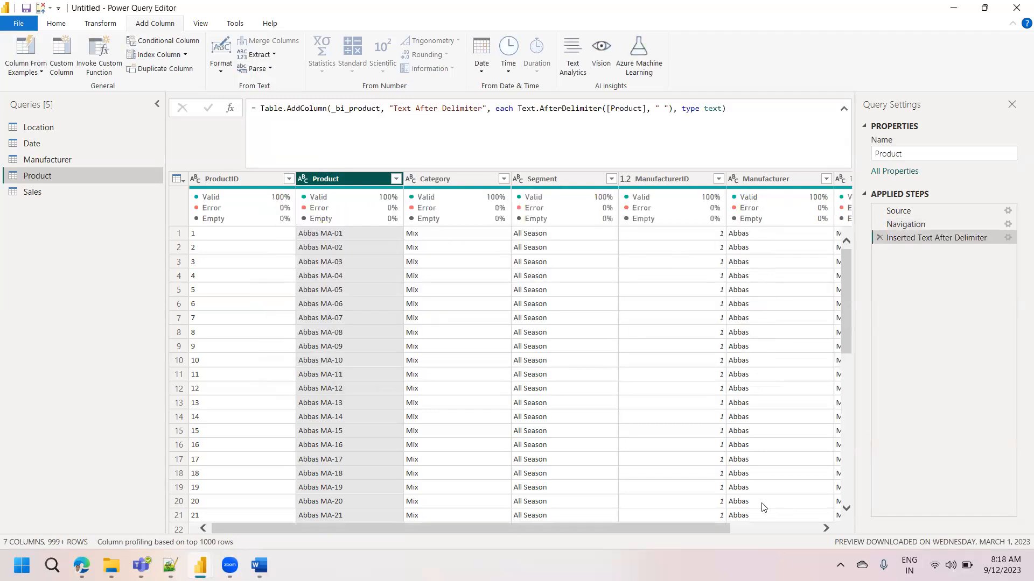
{"action": "left_click_drag", "start_coordinate": [710, 529], "coordinate": [819, 516]}
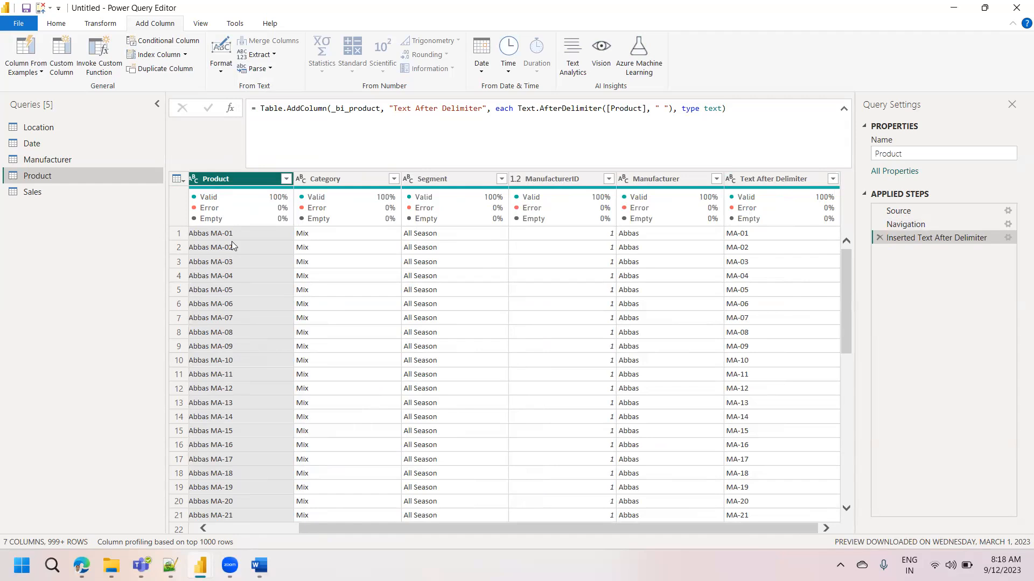
Step: Rename the extracted Text After Delimiter column as Product Code
{"action": "double_click", "coordinate": [769, 177]}
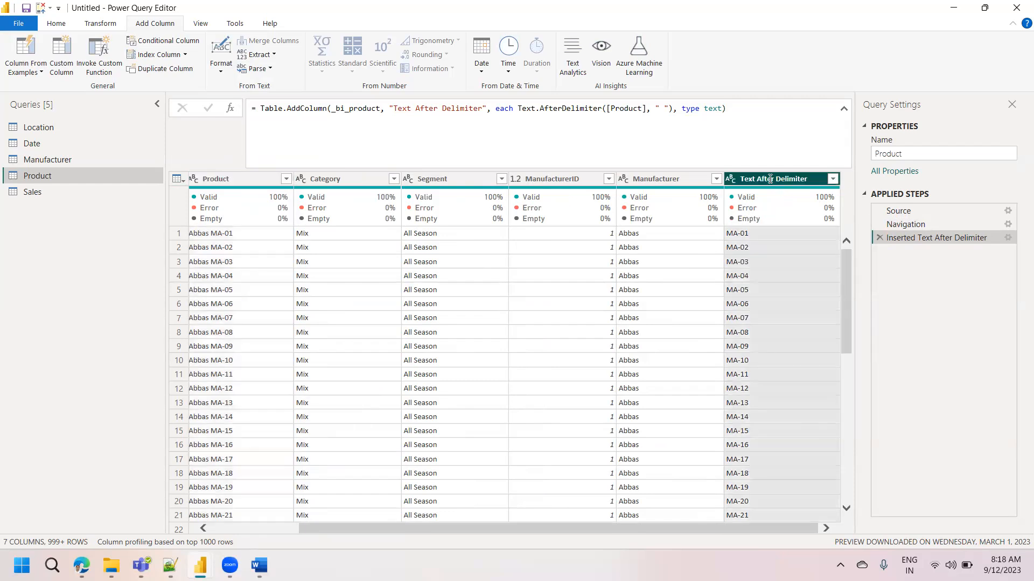
{"action": "type", "text": "P"}
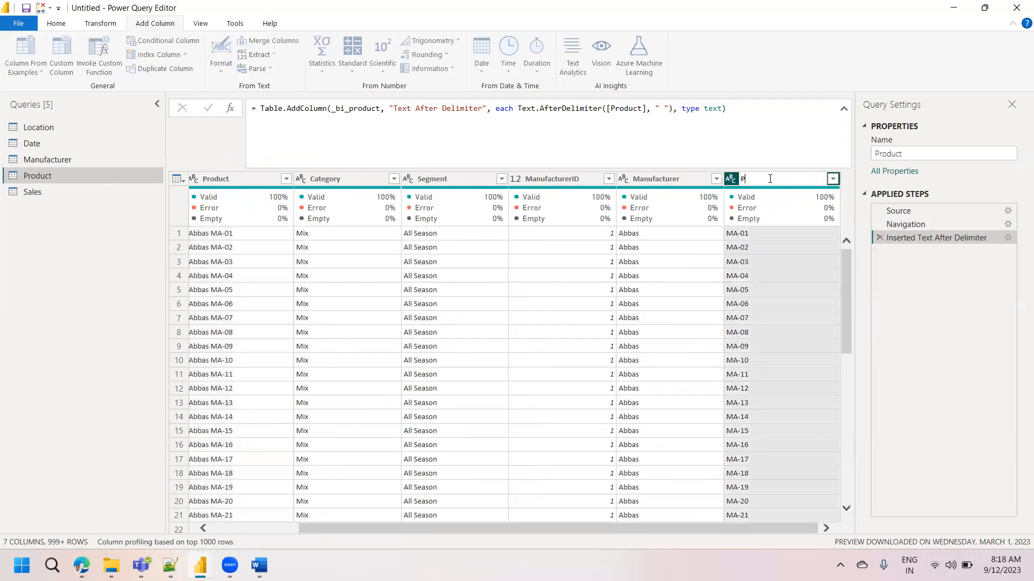
{"action": "type", "text": "rd"}
{"action": "type", "text": "duct Code"}
{"action": "key", "text": "Return"}
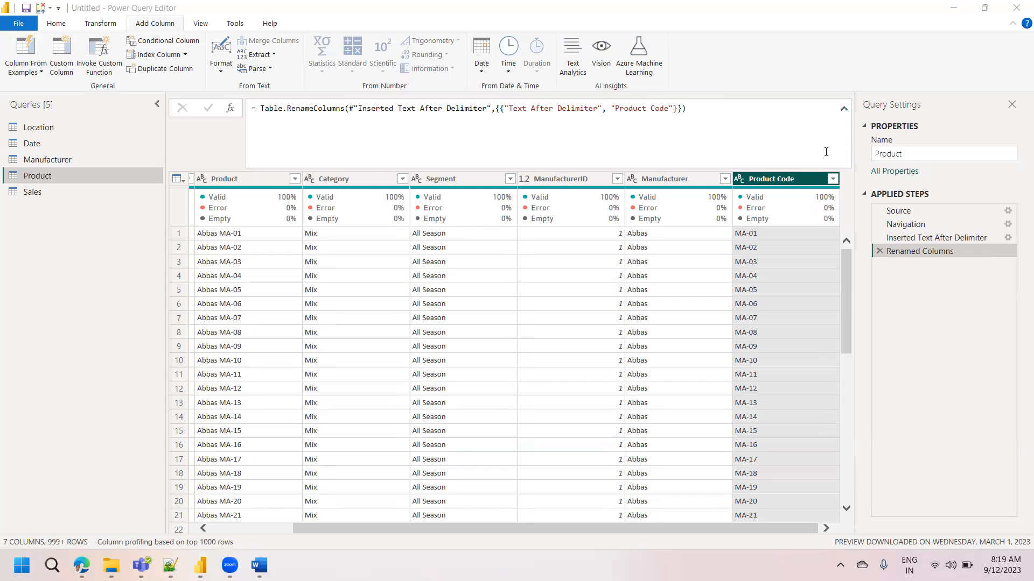
Step: Detect the data types of all columns in the Product query
{"action": "left_click", "coordinate": [242, 182]}
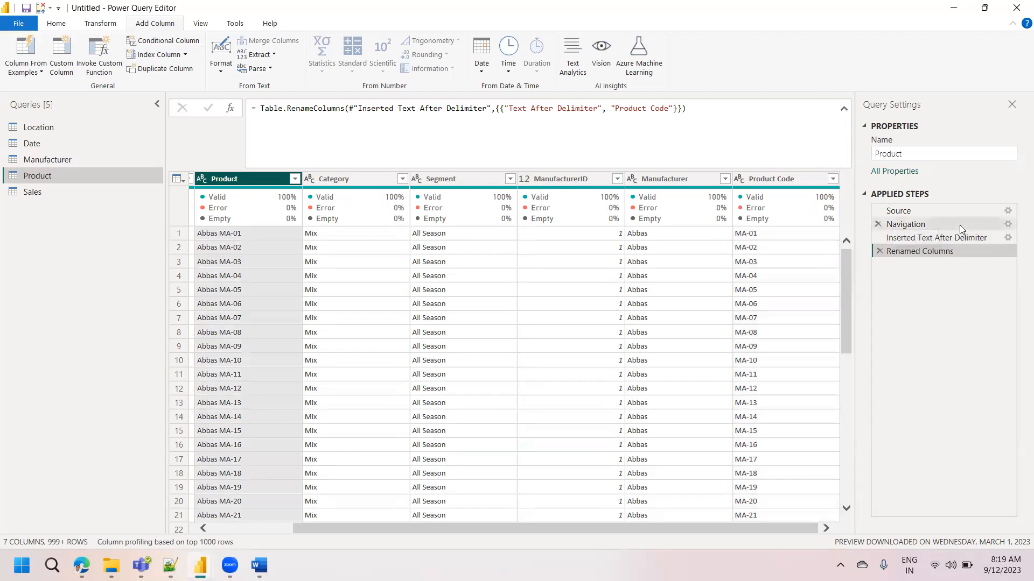
{"action": "mouse_move", "coordinate": [487, 217]}
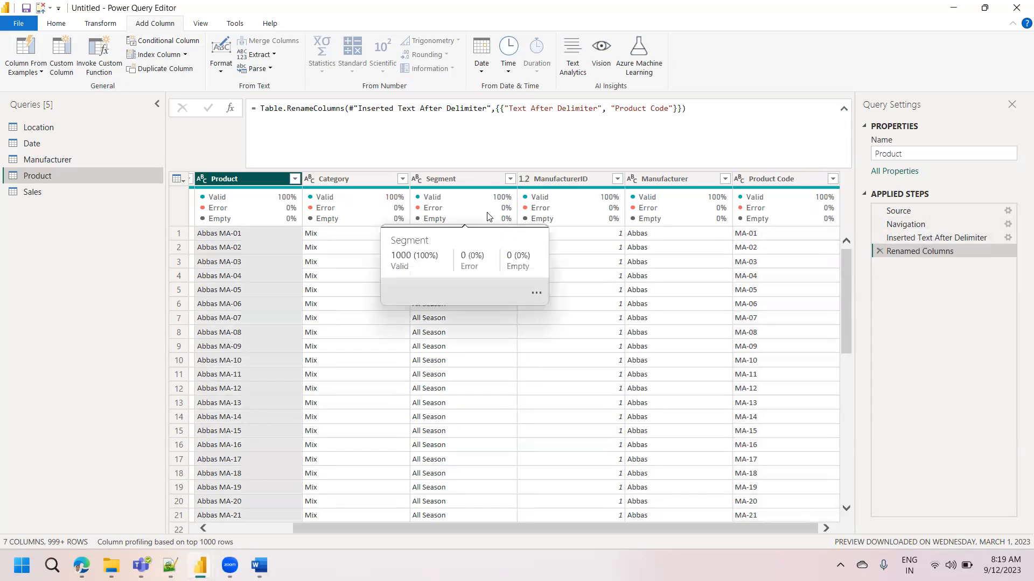
{"action": "key", "text": "ctrl+a"}
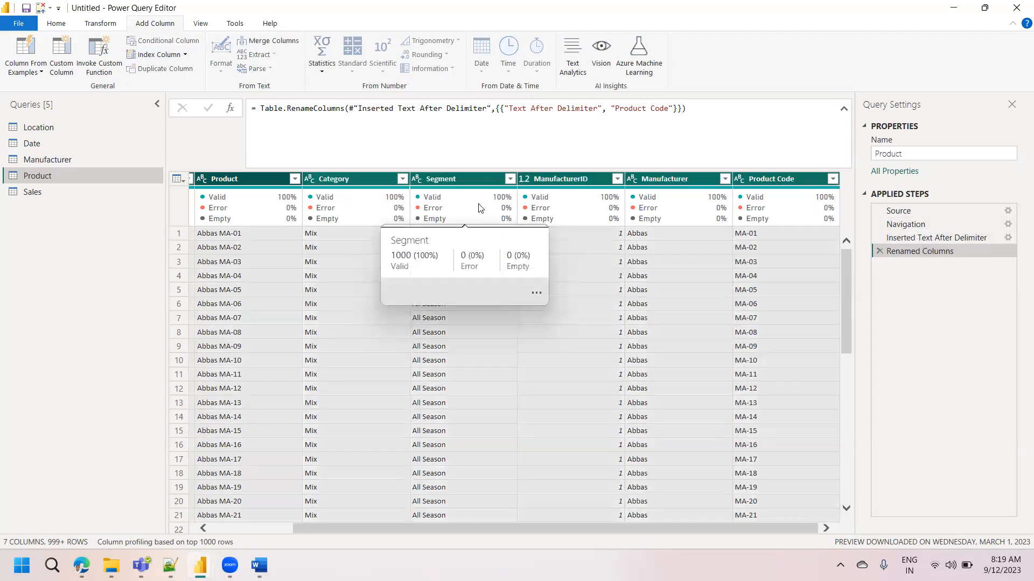
{"action": "left_click", "coordinate": [100, 24]}
{"action": "left_click", "coordinate": [193, 56]}
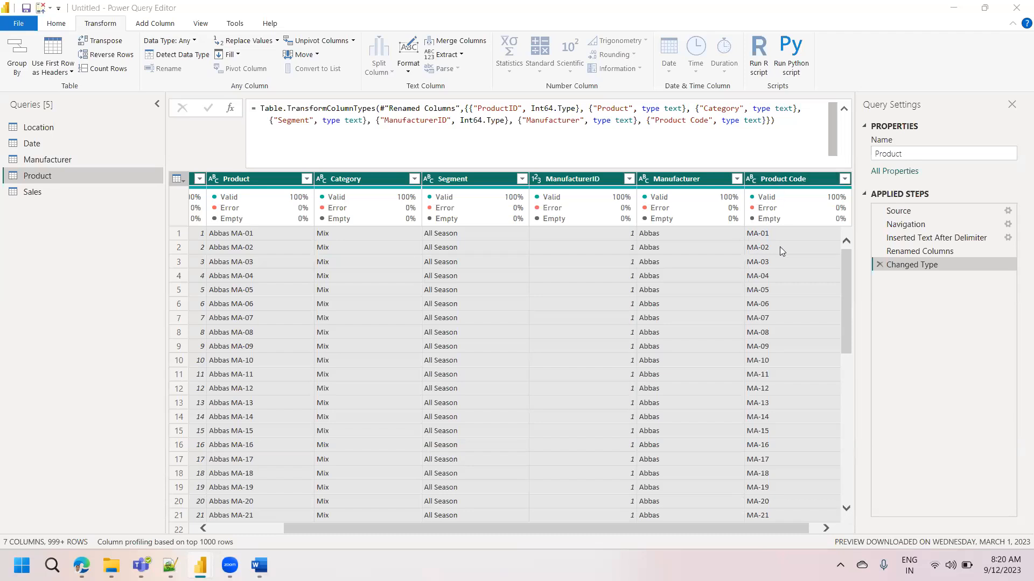
{"action": "mouse_move", "coordinate": [762, 189]}
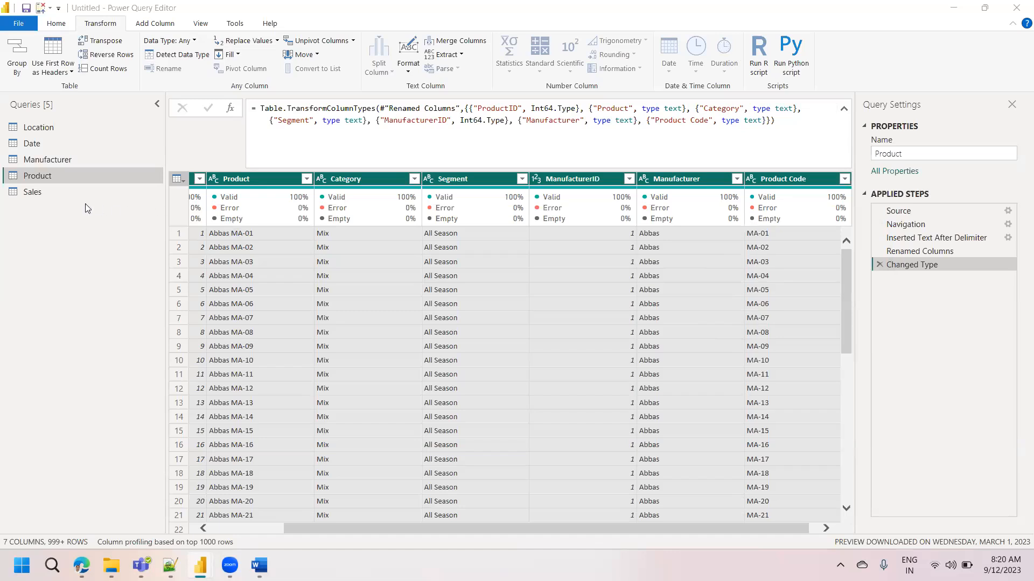
Step: Refresh the Sales query's preview and detect the data types of all its columns
{"action": "left_click", "coordinate": [53, 195]}
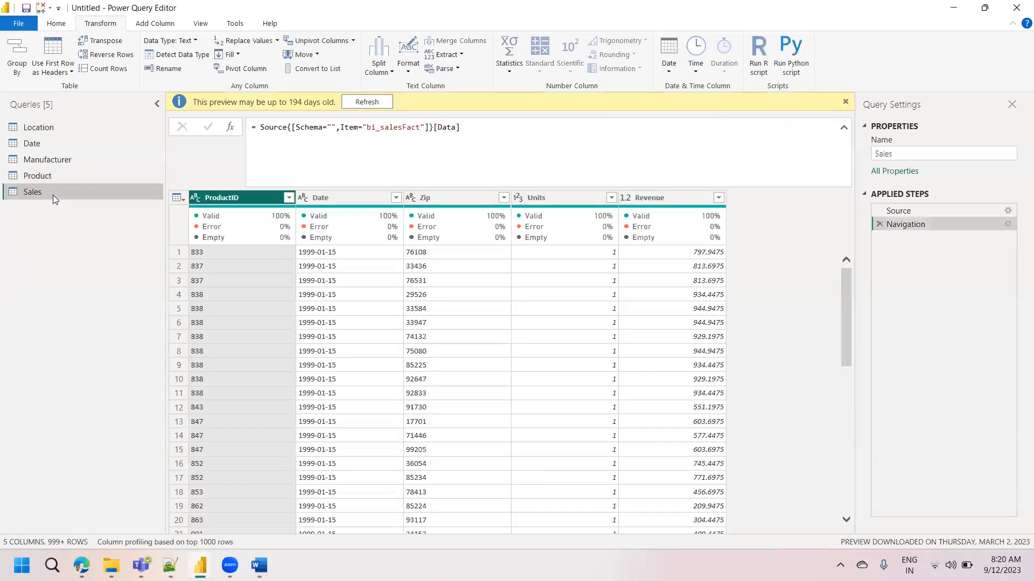
{"action": "left_click", "coordinate": [373, 104]}
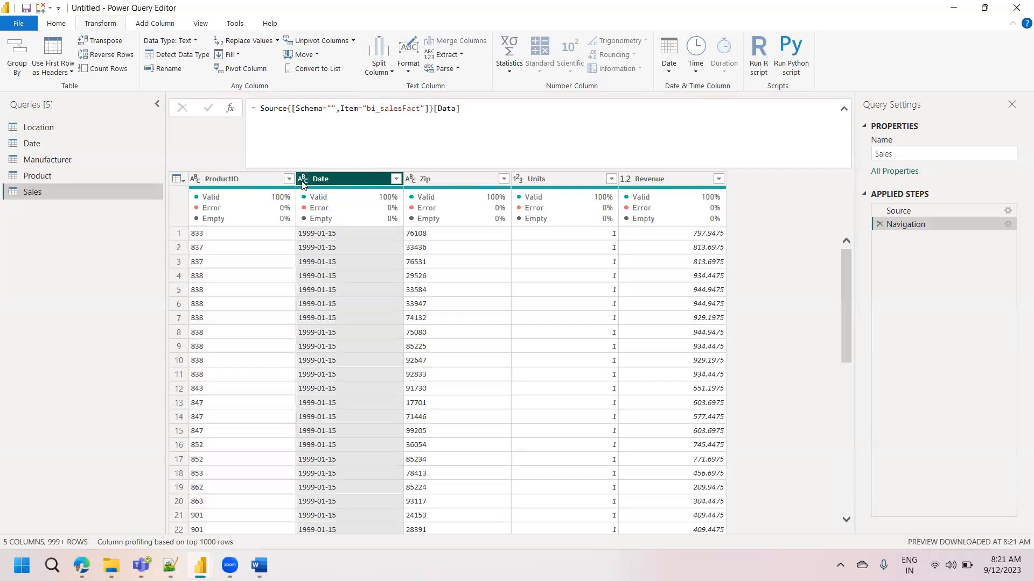
{"action": "left_click", "coordinate": [246, 182]}
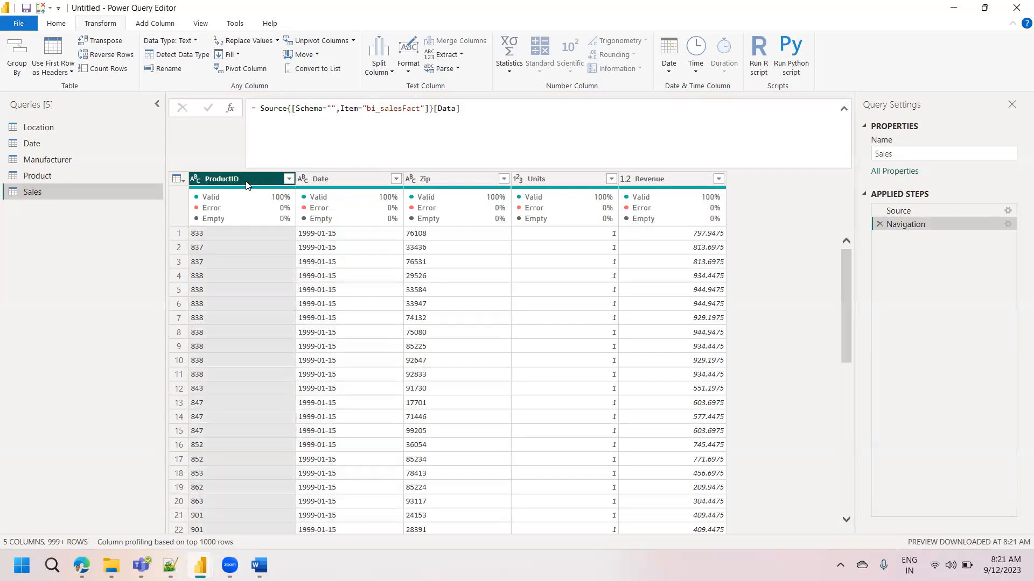
{"action": "key", "text": "ctrl+a"}
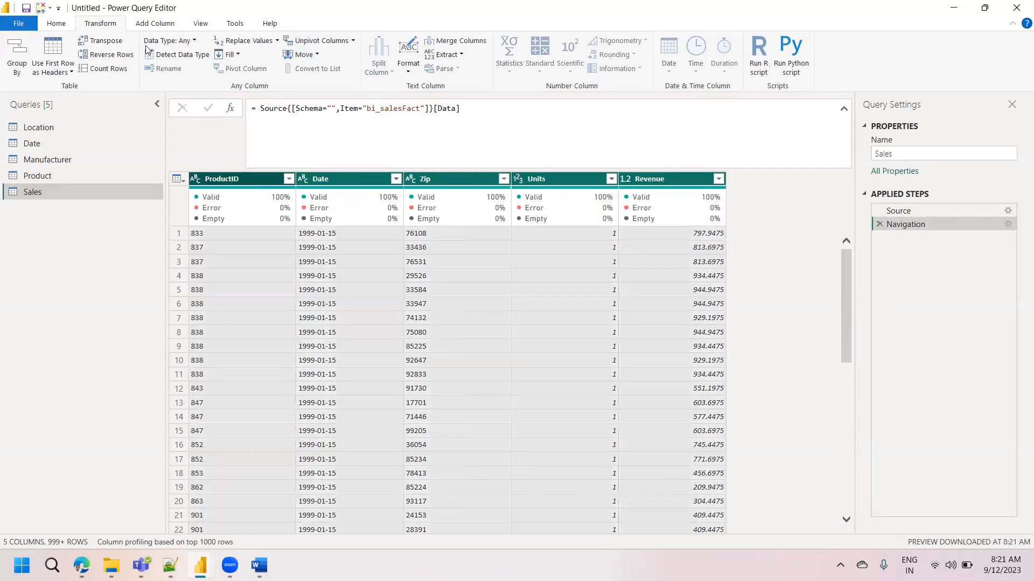
{"action": "left_click", "coordinate": [181, 56]}
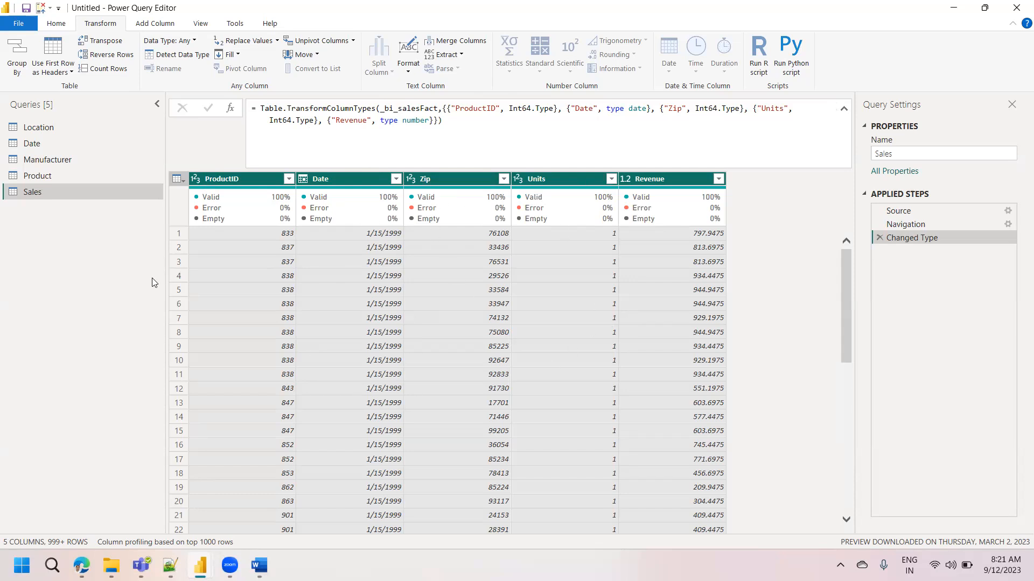
Step: Load the complete list of Country filter values in the Location query to check which countries it contains
{"action": "left_click", "coordinate": [38, 131]}
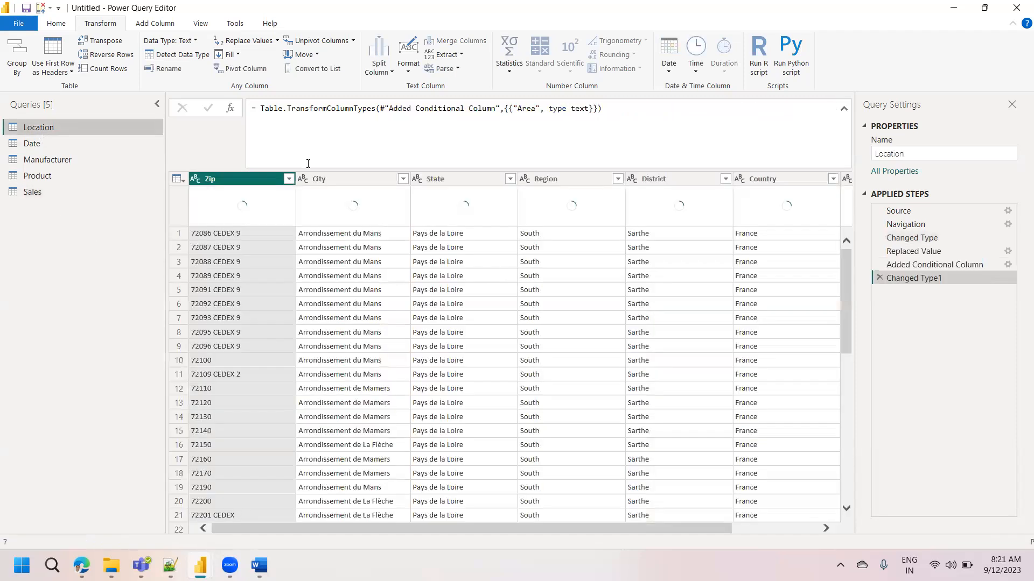
{"action": "left_click", "coordinate": [832, 180]}
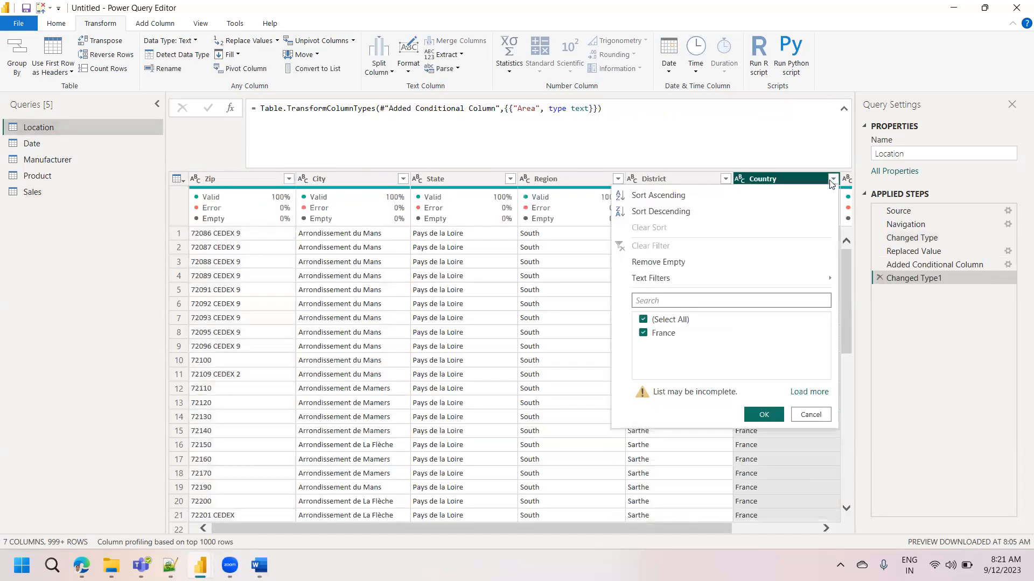
{"action": "left_click", "coordinate": [812, 396]}
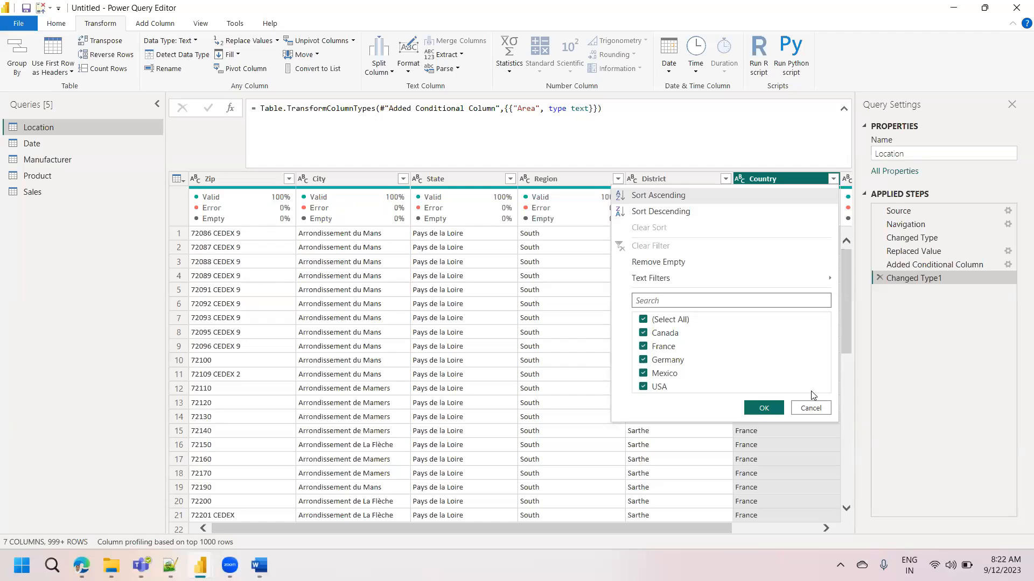
{"action": "left_click", "coordinate": [94, 254]}
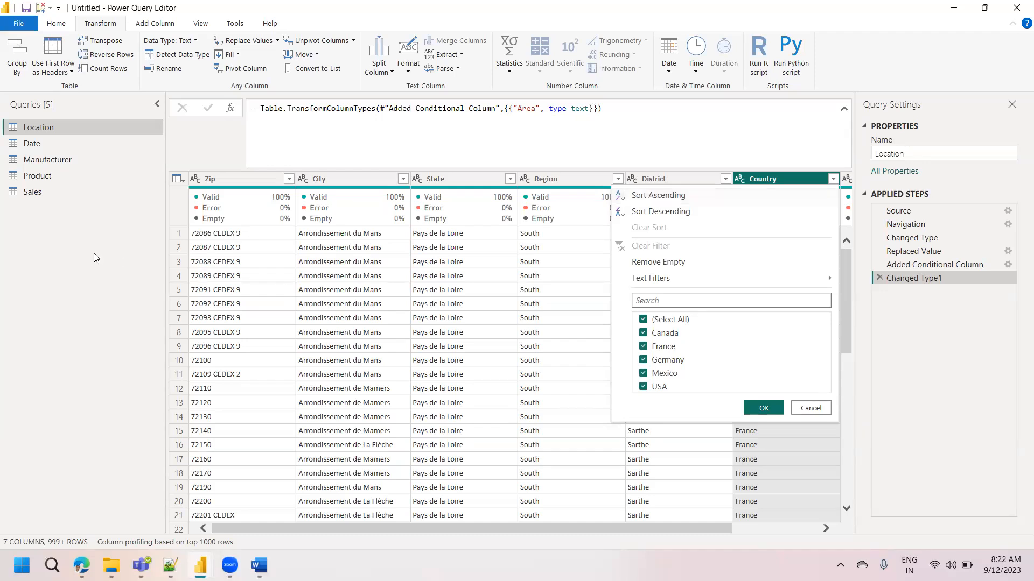
Step: Display the Sales query, and in File Explorer open the International folder under Power BI Training, Power BI-training, Eddatasets
{"action": "left_click", "coordinate": [42, 191]}
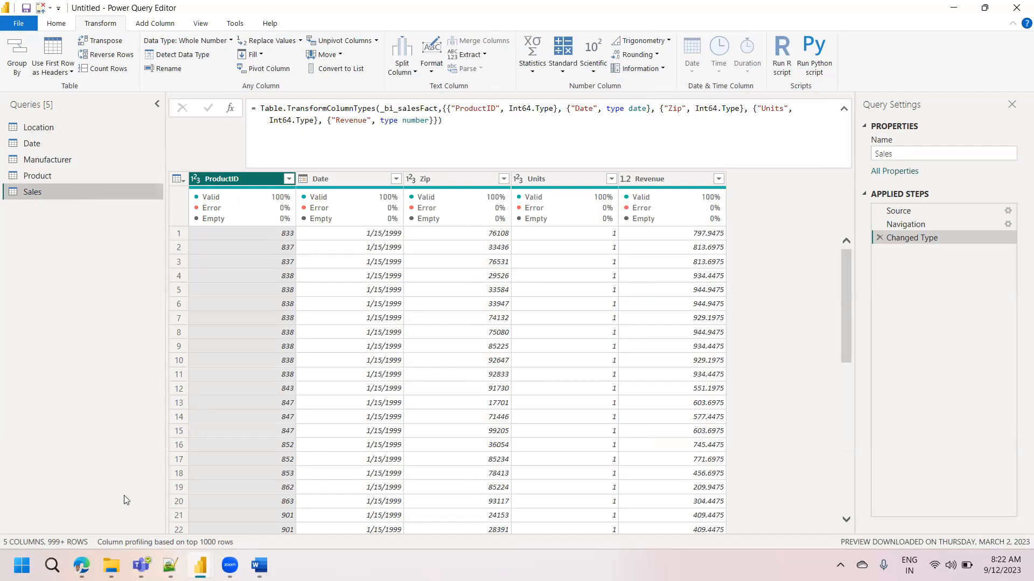
{"action": "left_click", "coordinate": [111, 565]}
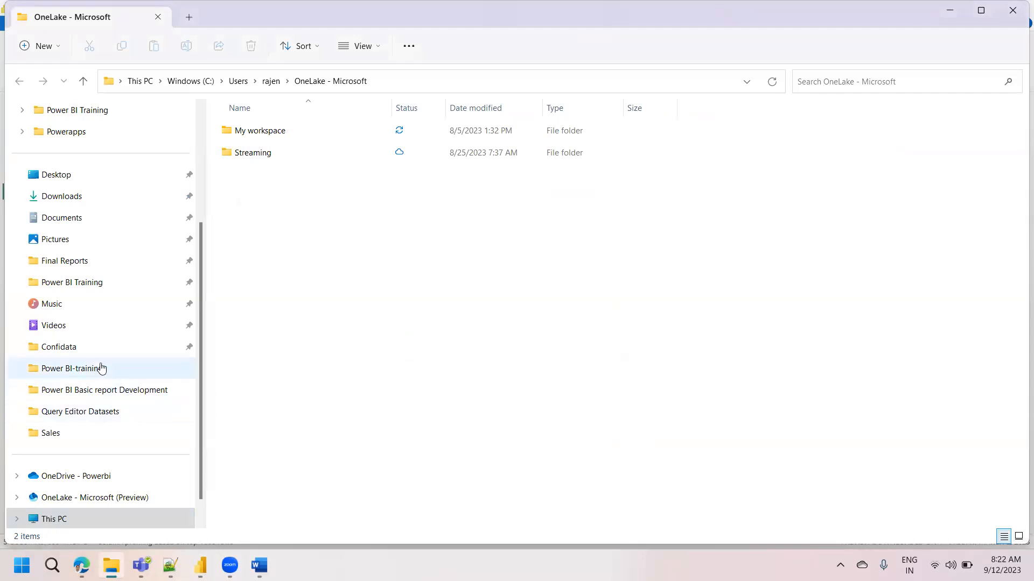
{"action": "left_click", "coordinate": [74, 291]}
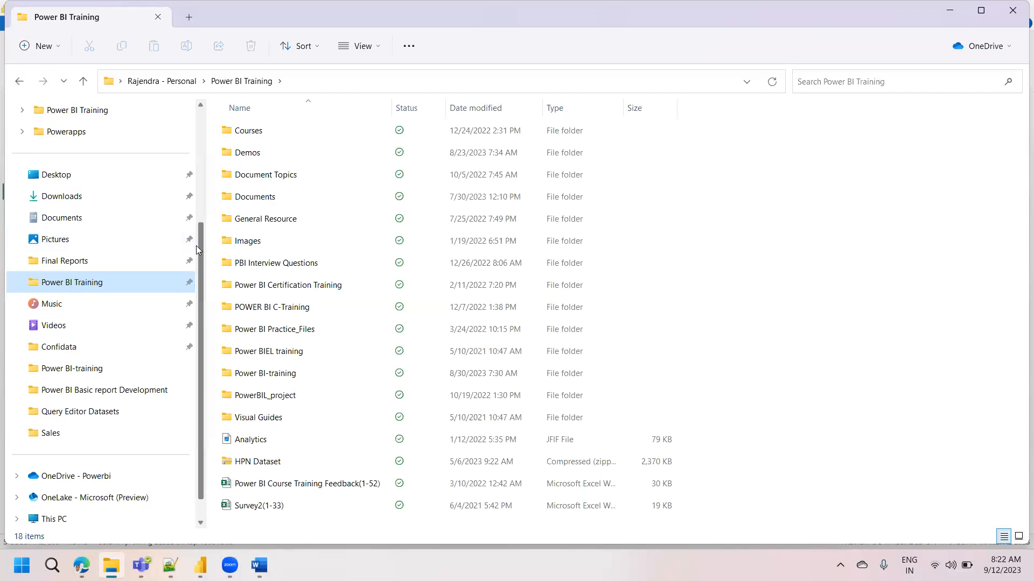
{"action": "left_click", "coordinate": [257, 373]}
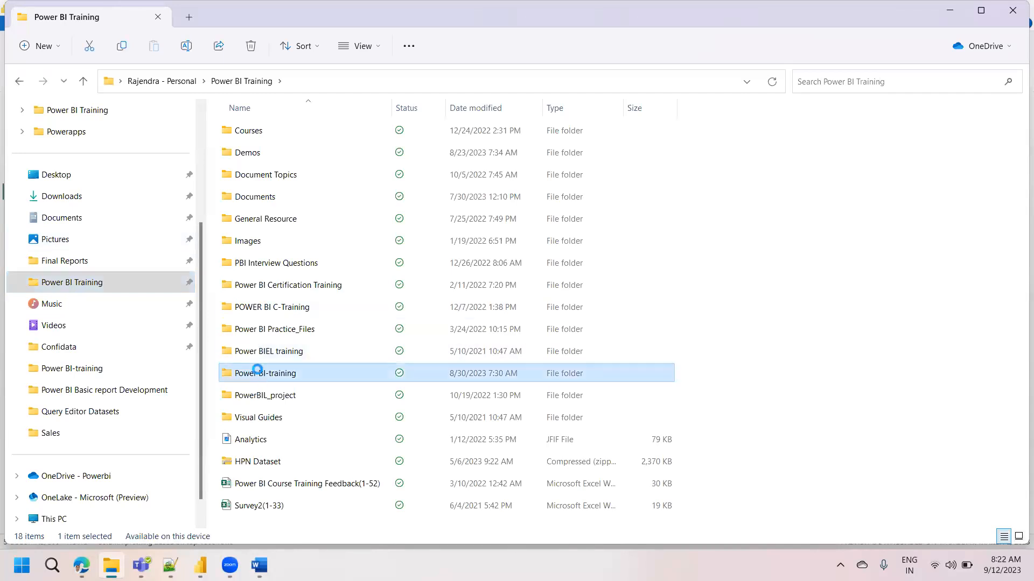
{"action": "double_click", "coordinate": [258, 372]}
{"action": "left_click", "coordinate": [254, 195]}
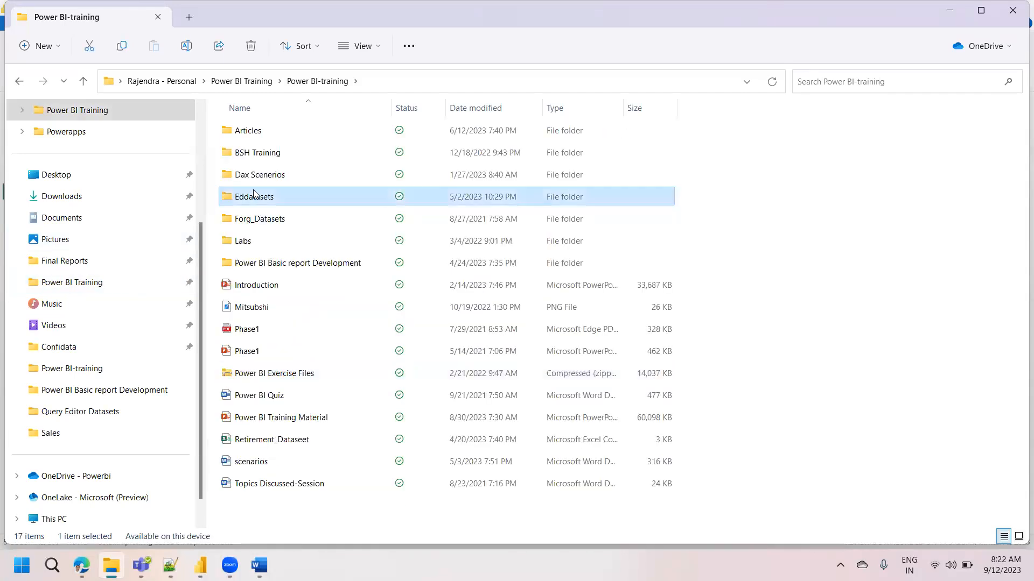
{"action": "double_click", "coordinate": [253, 195]}
{"action": "left_click", "coordinate": [269, 155]}
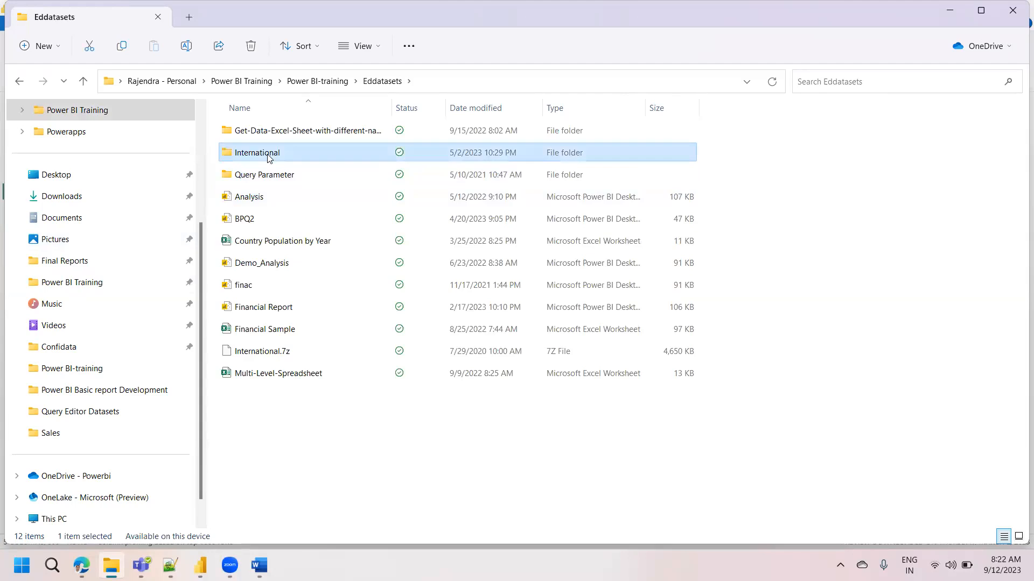
{"action": "double_click", "coordinate": [269, 157]}
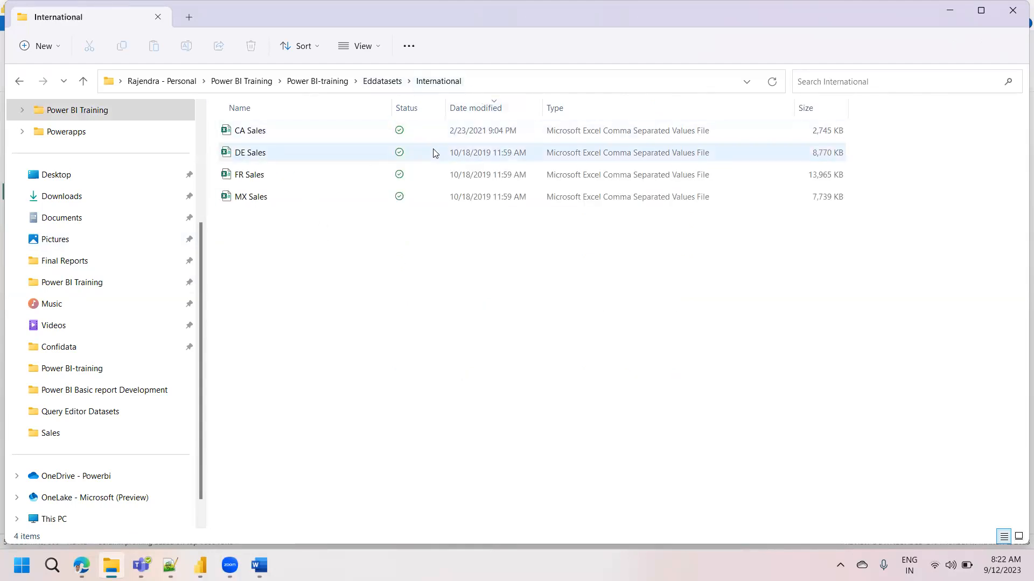
{"action": "mouse_move", "coordinate": [433, 149]}
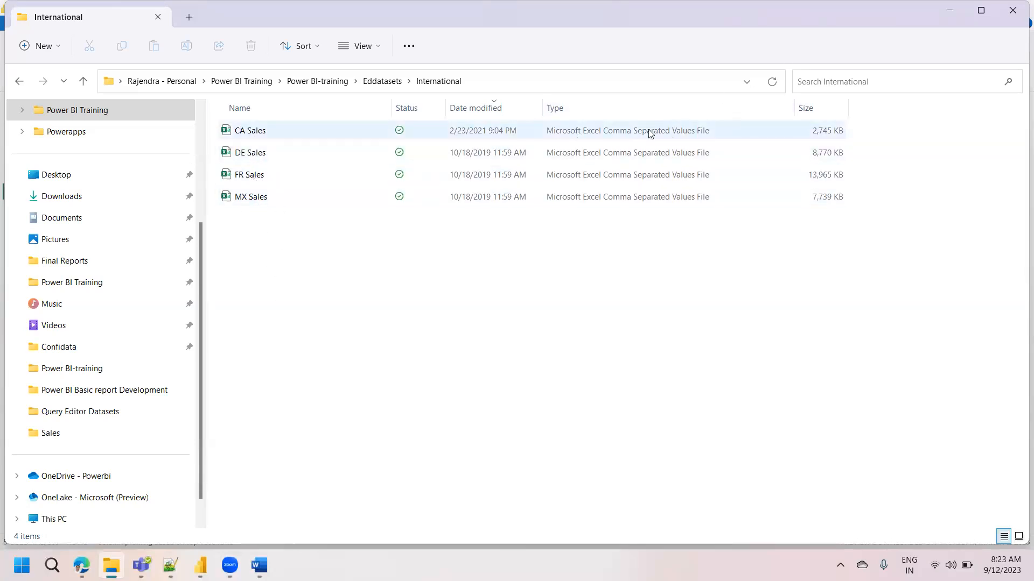
Step: Open the CA Sales file in Excel and place the Power Query Editor window beside it to compare its columns with the Sales query
{"action": "double_click", "coordinate": [248, 139]}
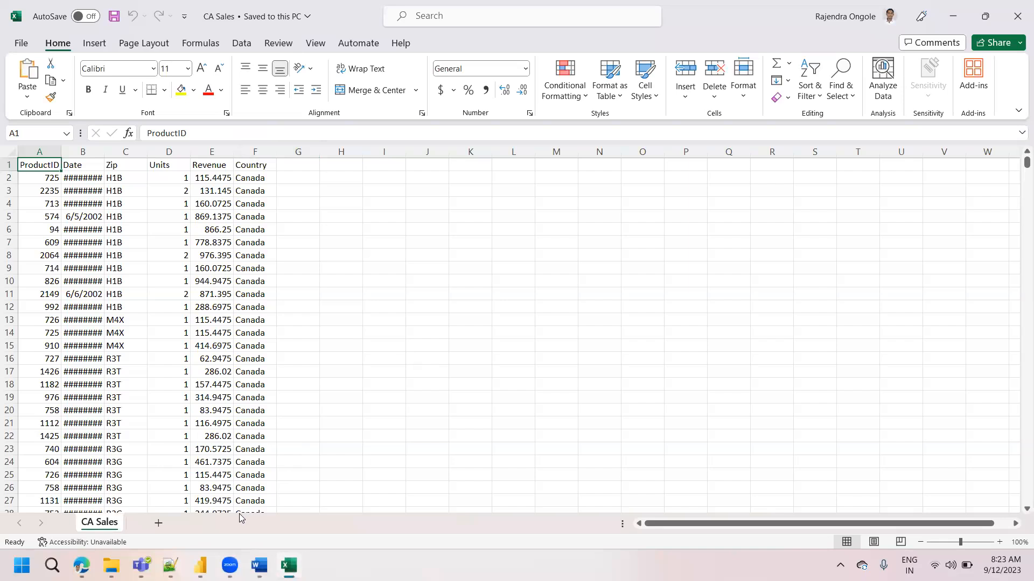
{"action": "left_click", "coordinate": [200, 565]}
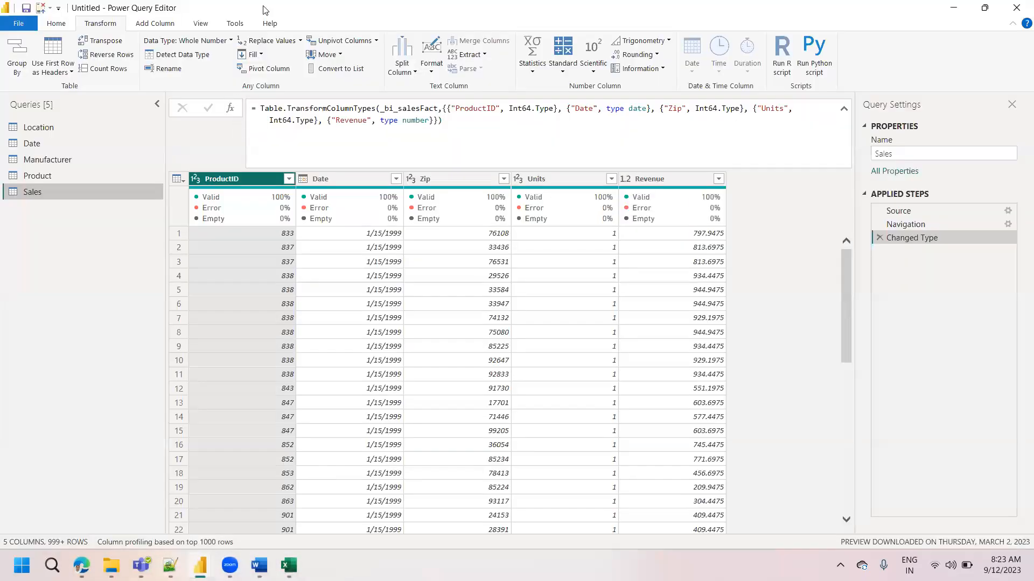
{"action": "left_click", "coordinate": [287, 504]}
{"action": "double_click", "coordinate": [271, 7]}
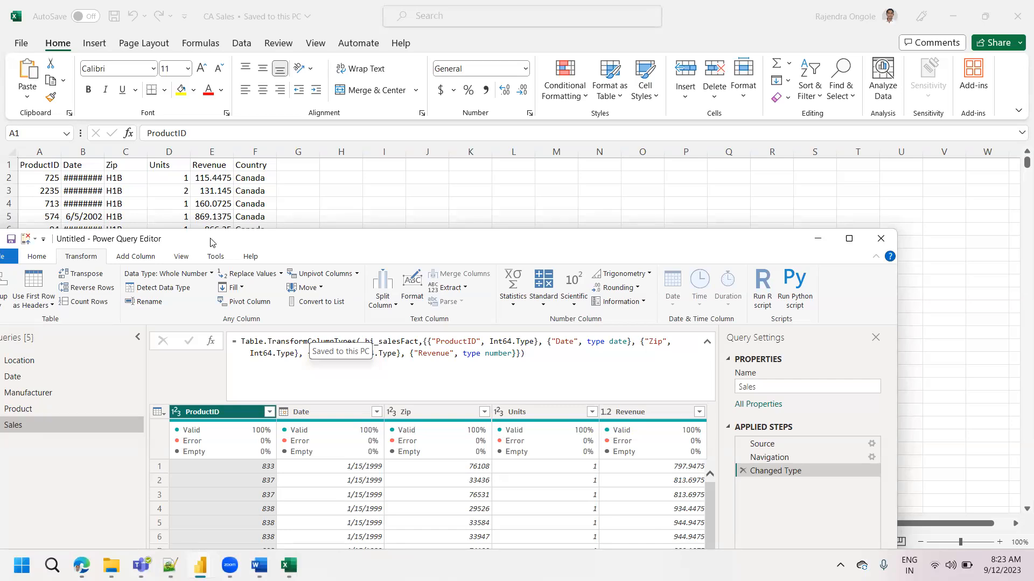
{"action": "left_click_drag", "start_coordinate": [213, 243], "coordinate": [530, 116]}
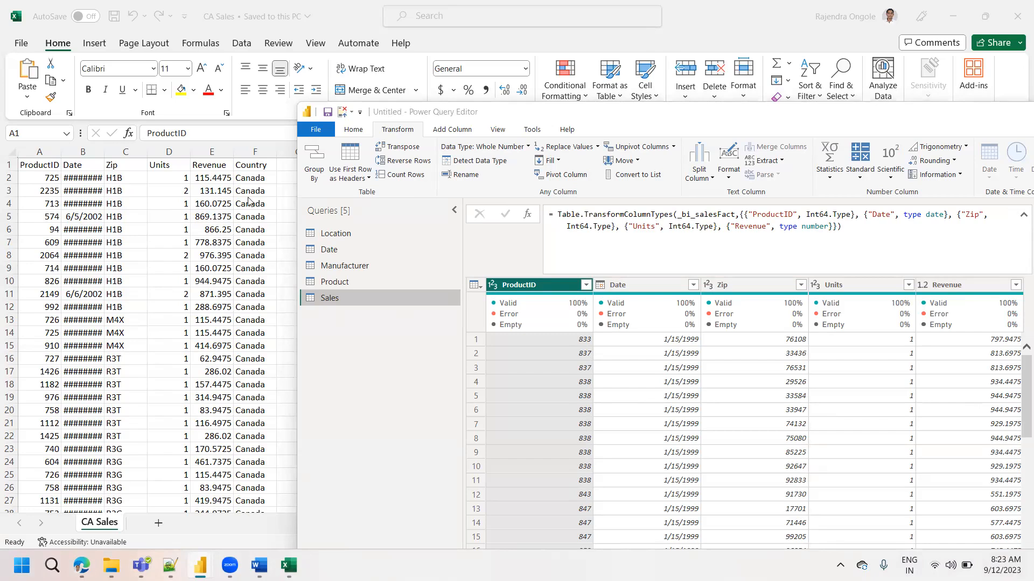
{"action": "left_click", "coordinate": [124, 412]}
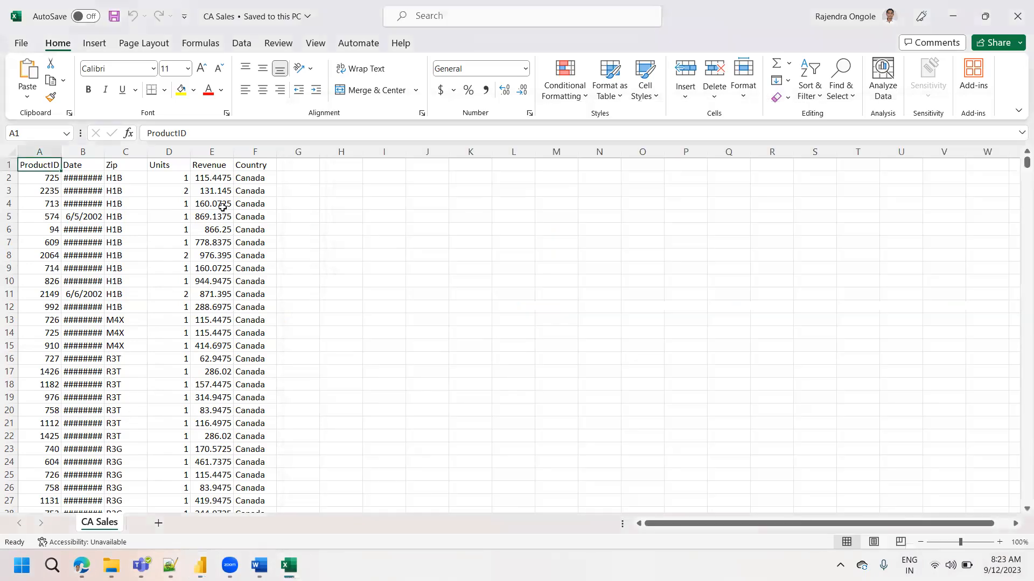
Step: Examine the Country column and the ProductID to Revenue headers in CA Sales, close the workbook and return to the maximized query editor
{"action": "left_click", "coordinate": [254, 150]}
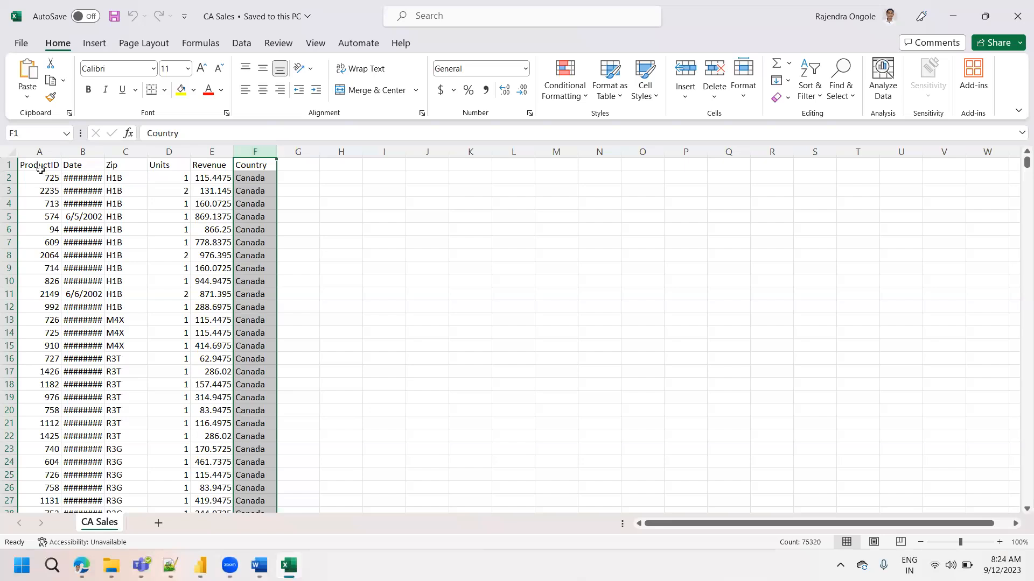
{"action": "left_click_drag", "start_coordinate": [40, 169], "coordinate": [205, 171]}
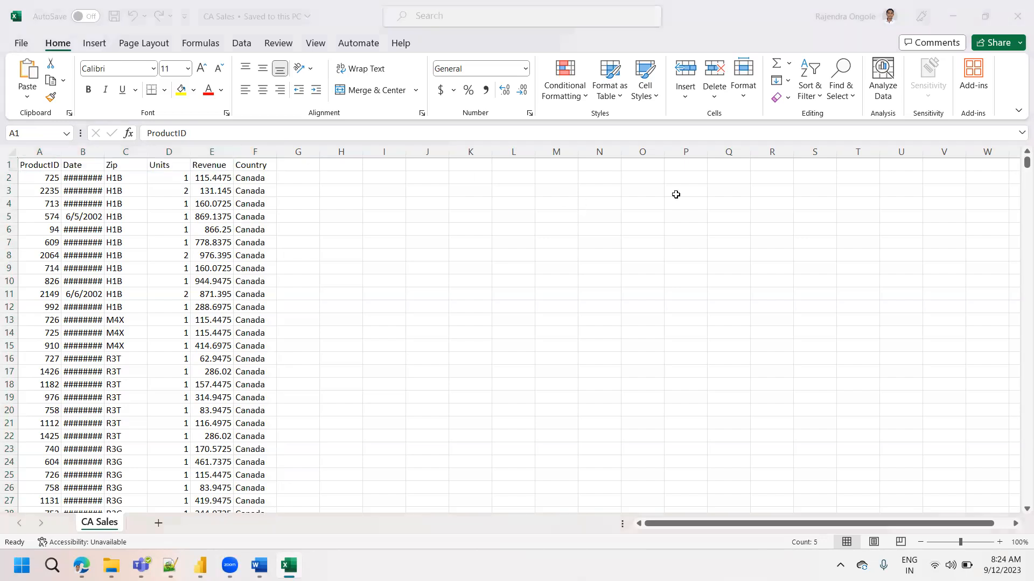
{"action": "left_click", "coordinate": [981, 63]}
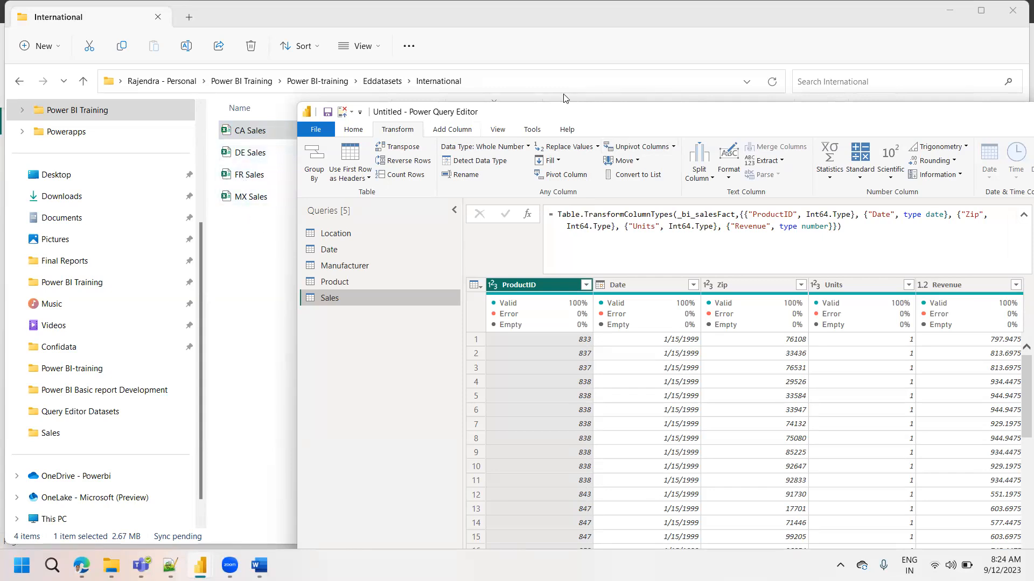
{"action": "double_click", "coordinate": [564, 111]}
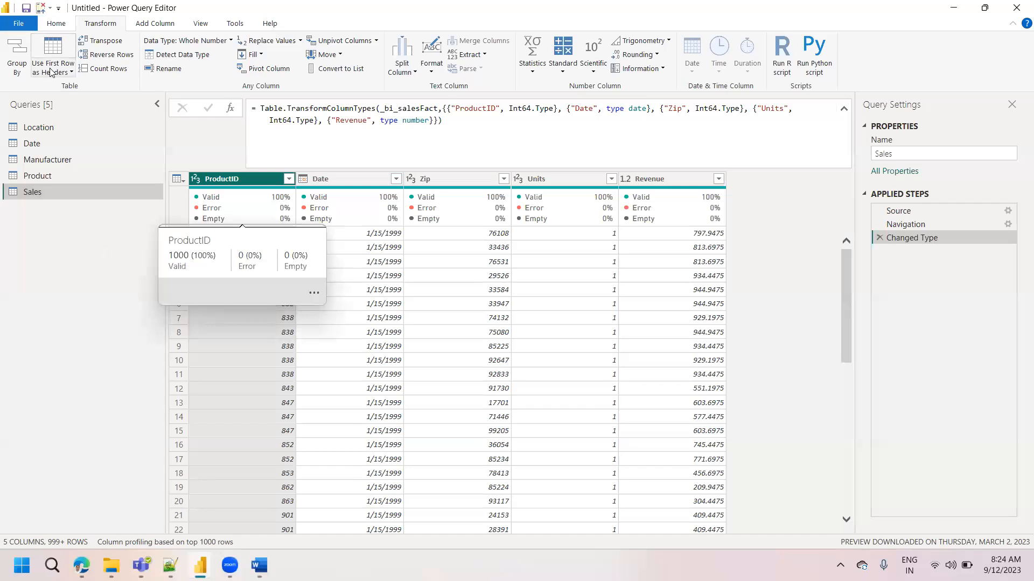
{"action": "left_click", "coordinate": [57, 28]}
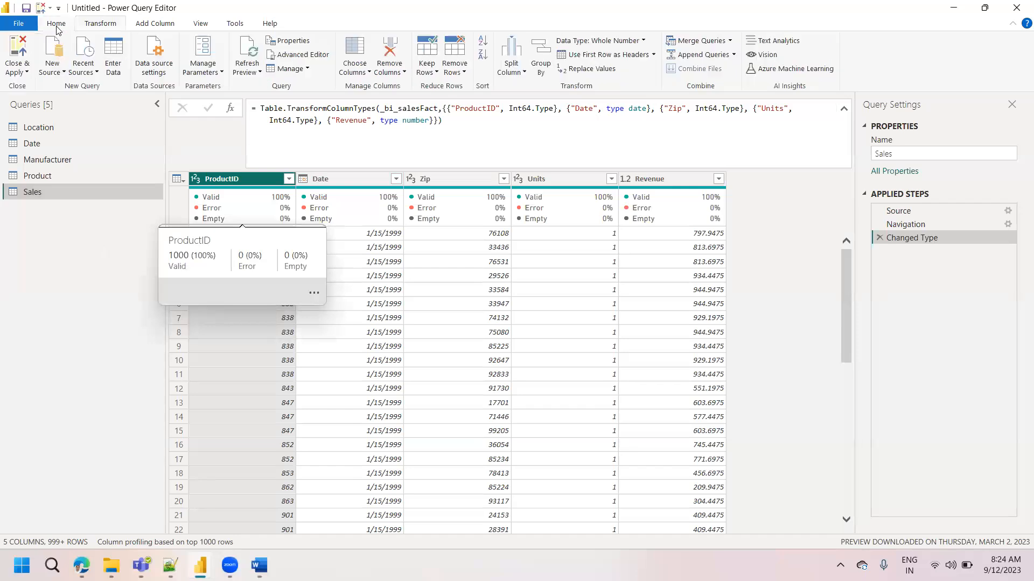
{"action": "left_click", "coordinate": [56, 68]}
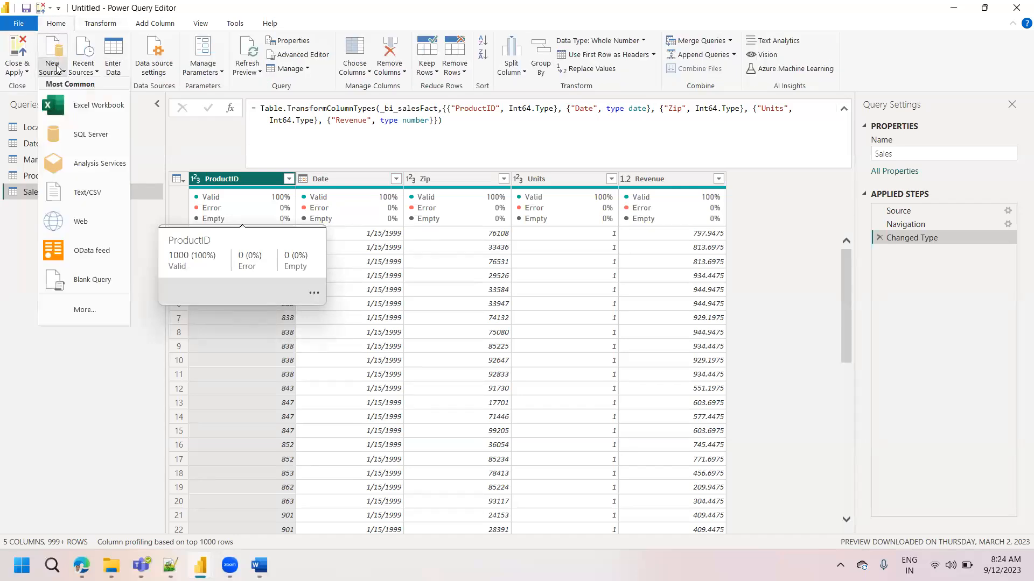
{"action": "left_click", "coordinate": [112, 566]}
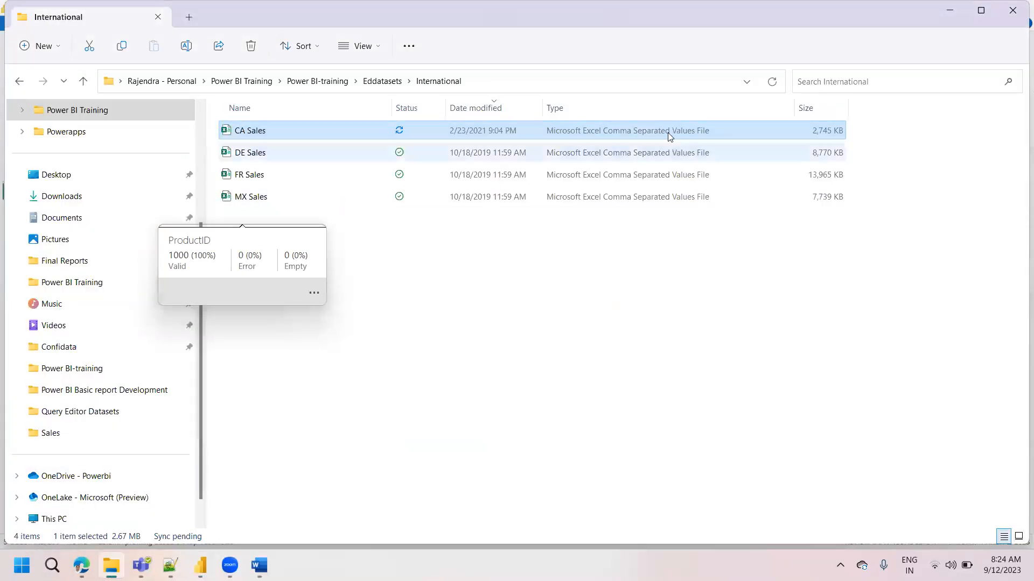
{"action": "left_click", "coordinate": [582, 249]}
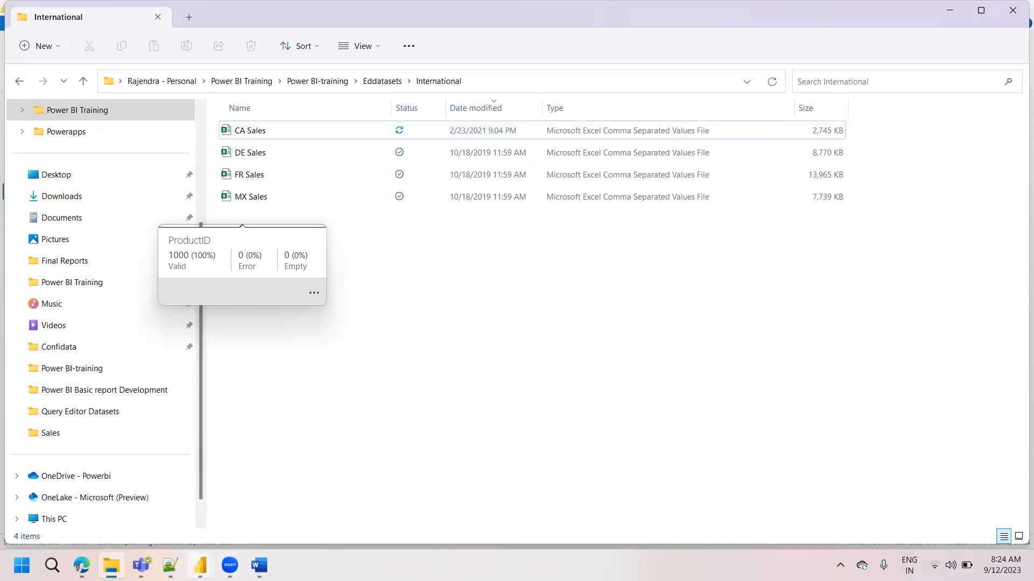
{"action": "left_click", "coordinate": [201, 565]}
{"action": "left_click", "coordinate": [288, 518]}
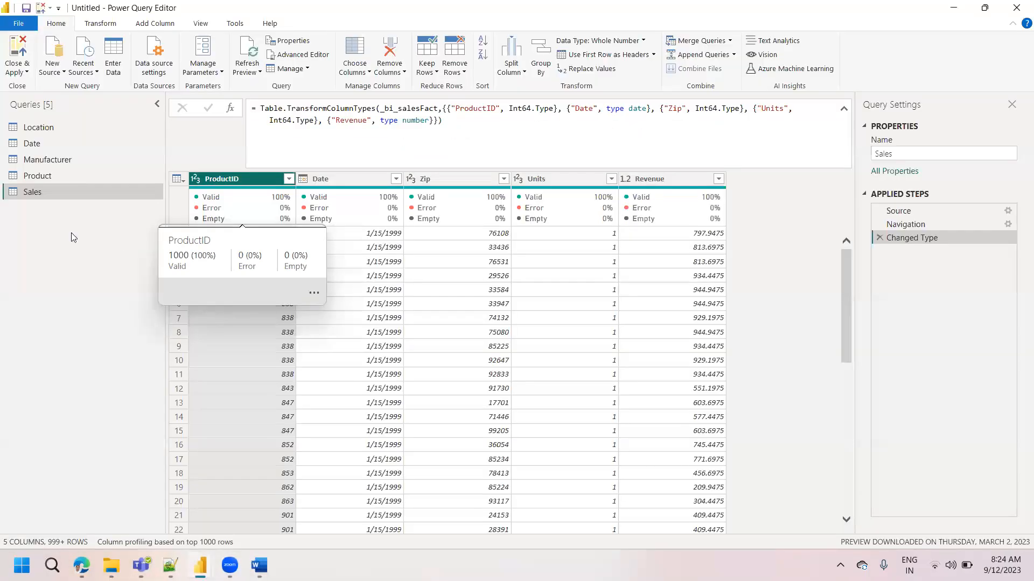
{"action": "left_click", "coordinate": [56, 75]}
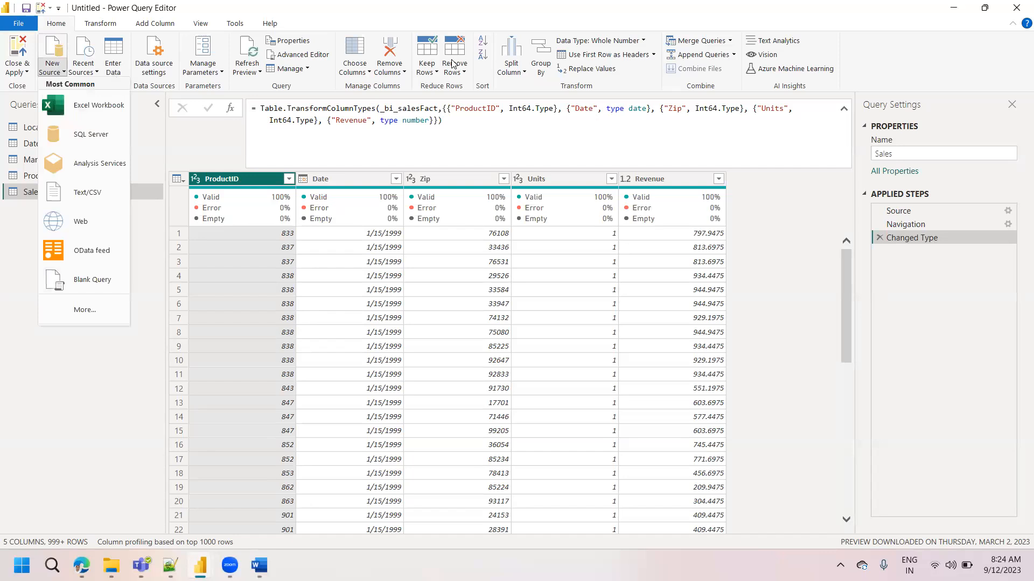
{"action": "left_click", "coordinate": [783, 161]}
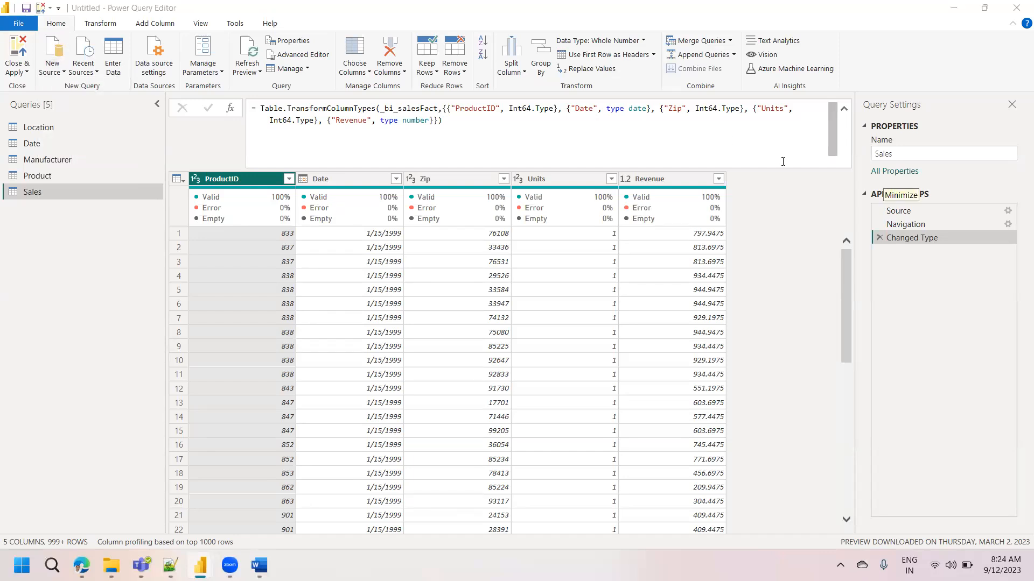
{"action": "left_click", "coordinate": [56, 75]}
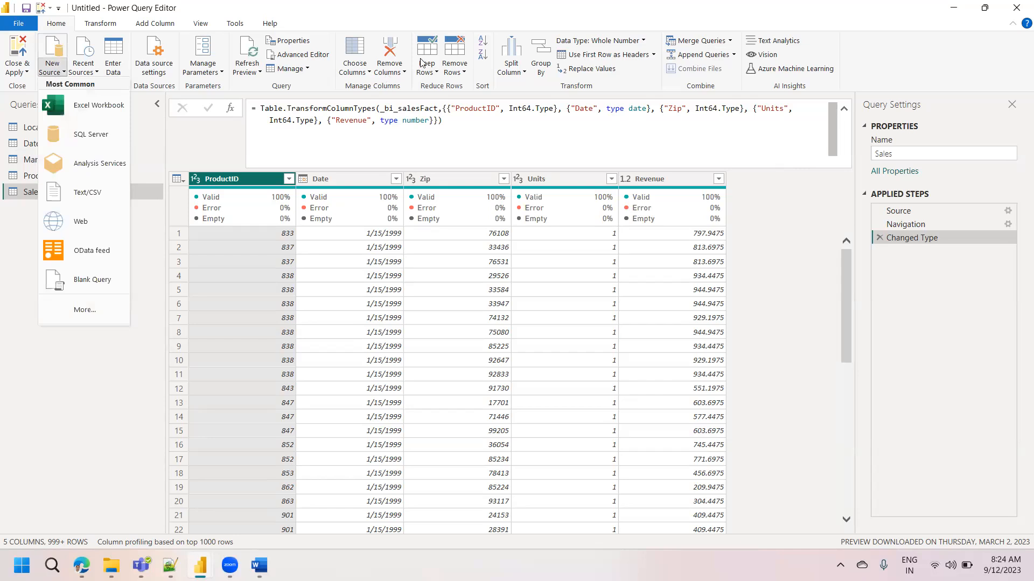
{"action": "left_click", "coordinate": [288, 201]}
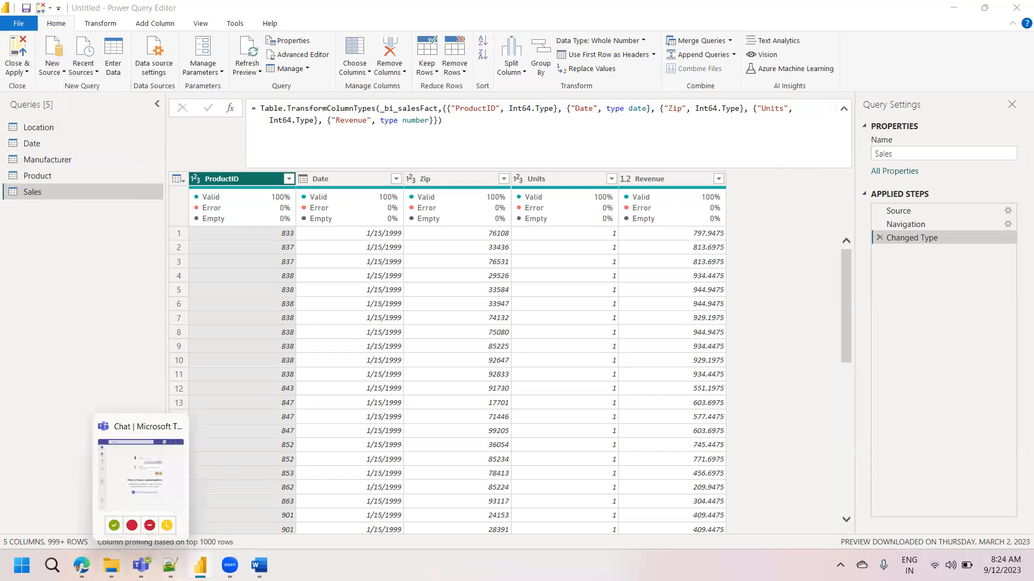
{"action": "left_click", "coordinate": [111, 565]}
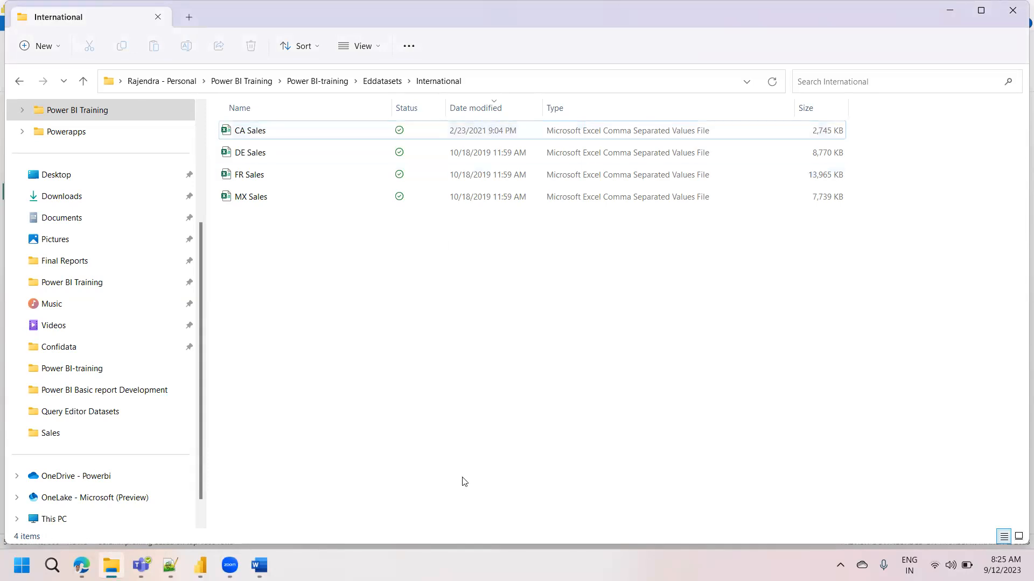
{"action": "left_click", "coordinate": [200, 565]}
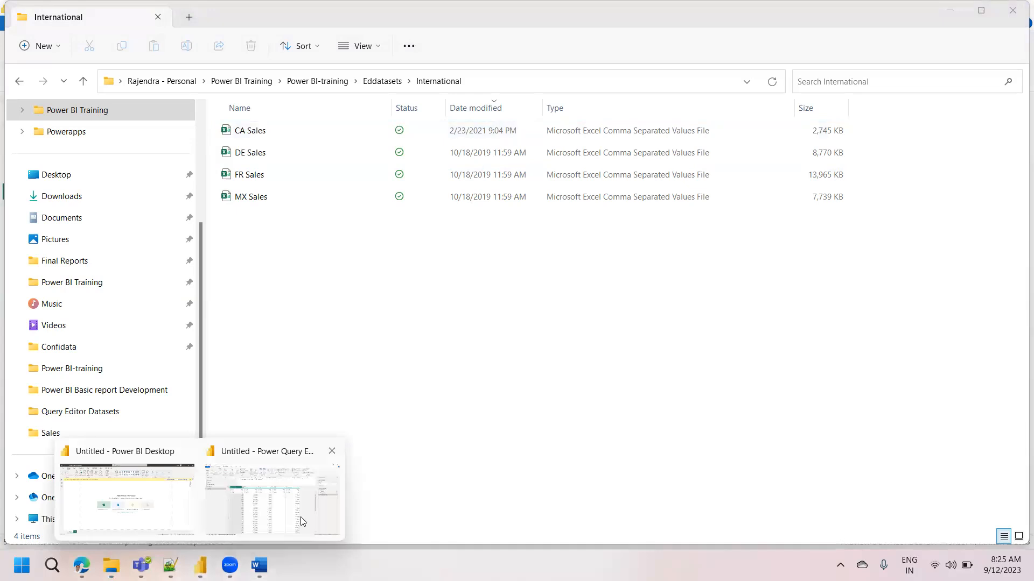
{"action": "left_click", "coordinate": [272, 500]}
Step: Start a new Text/CSV source and point its file selection to the International folder using the folder path copied from File Explorer
{"action": "left_click", "coordinate": [53, 68]}
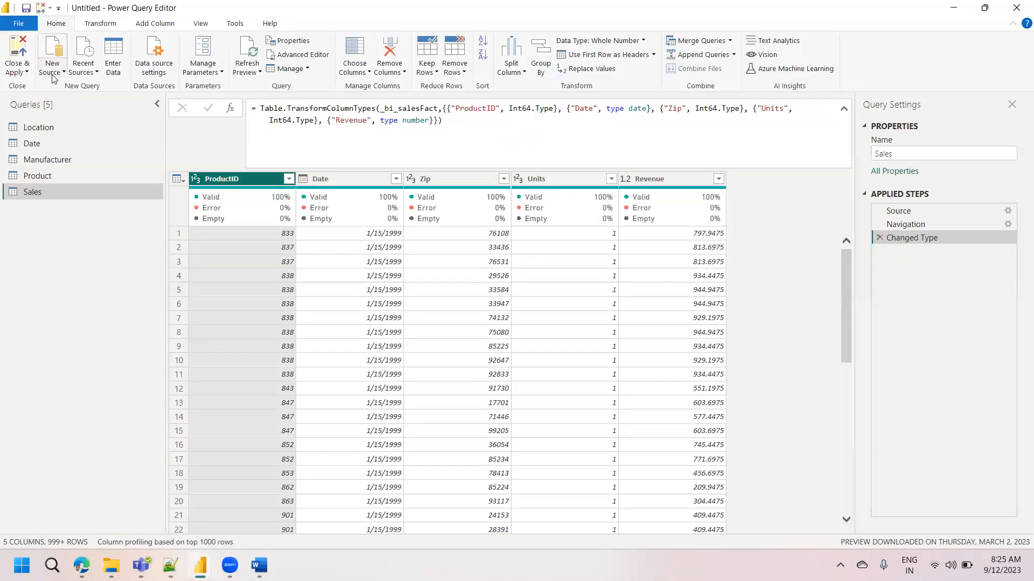
{"action": "left_click", "coordinate": [100, 194]}
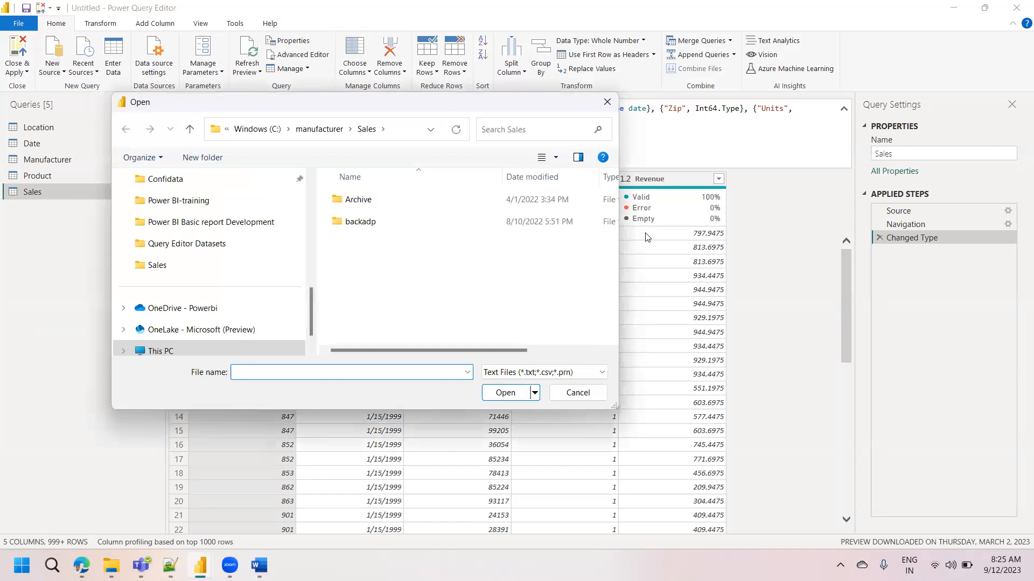
{"action": "left_click", "coordinate": [110, 565]}
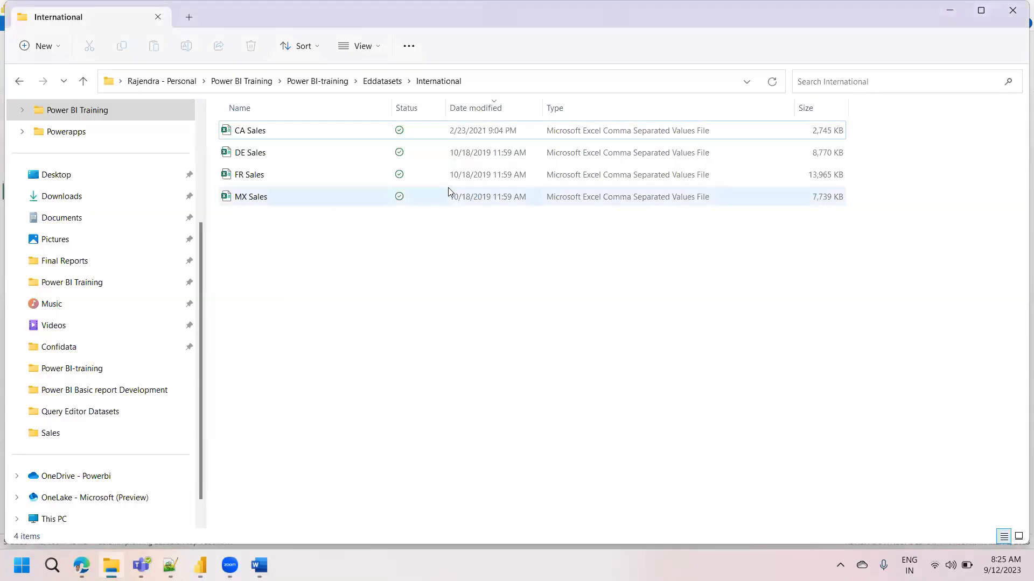
{"action": "left_click", "coordinate": [492, 82]}
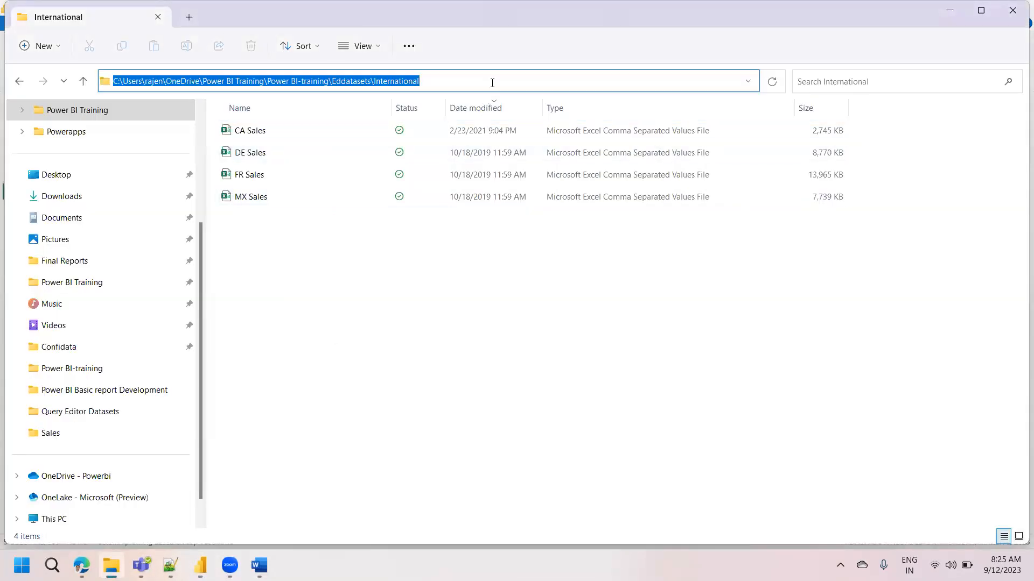
{"action": "key", "text": "alt+Tab"}
{"action": "left_click", "coordinate": [402, 137]}
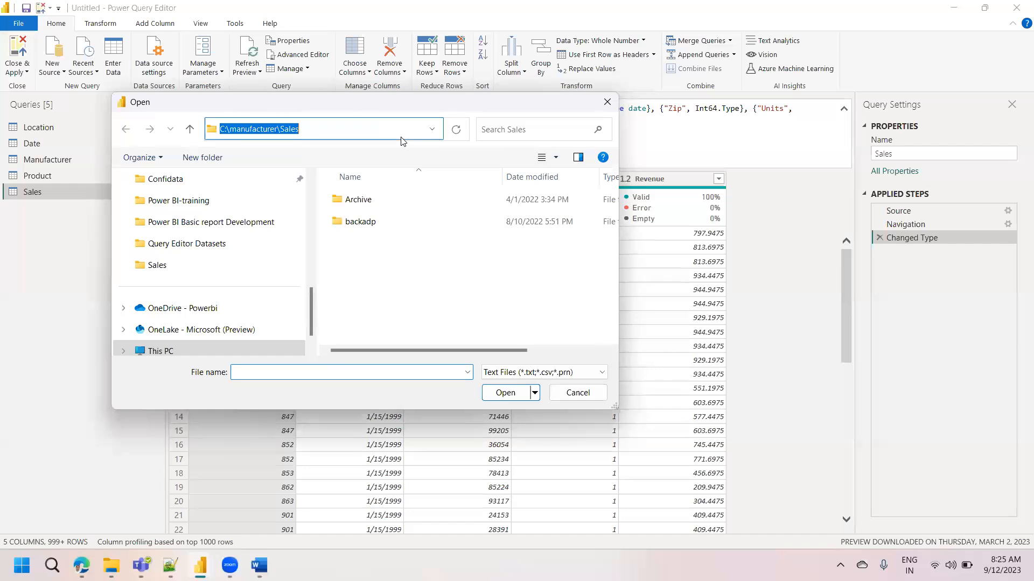
{"action": "key", "text": "ctrl+v"}
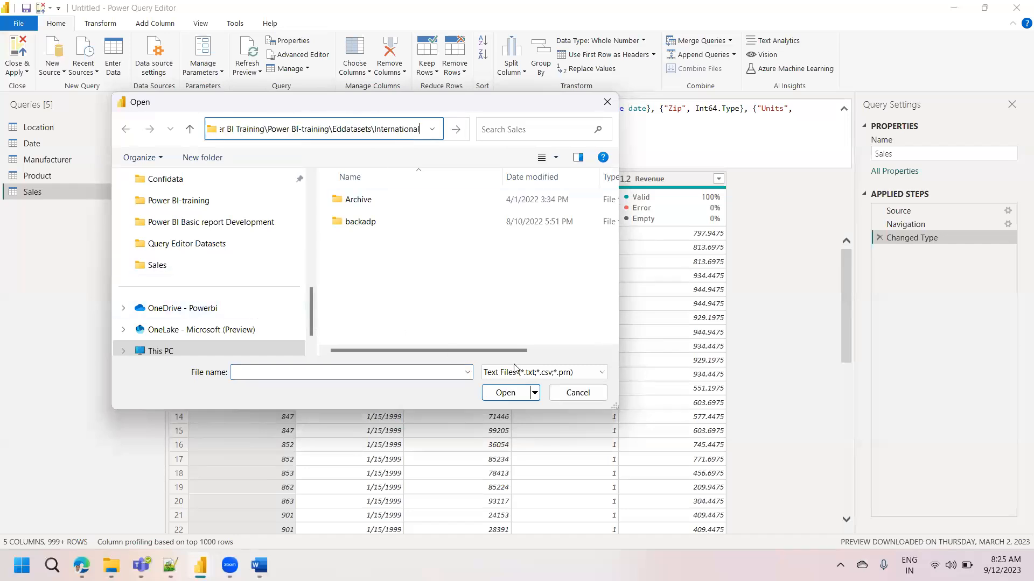
{"action": "key", "text": "Return"}
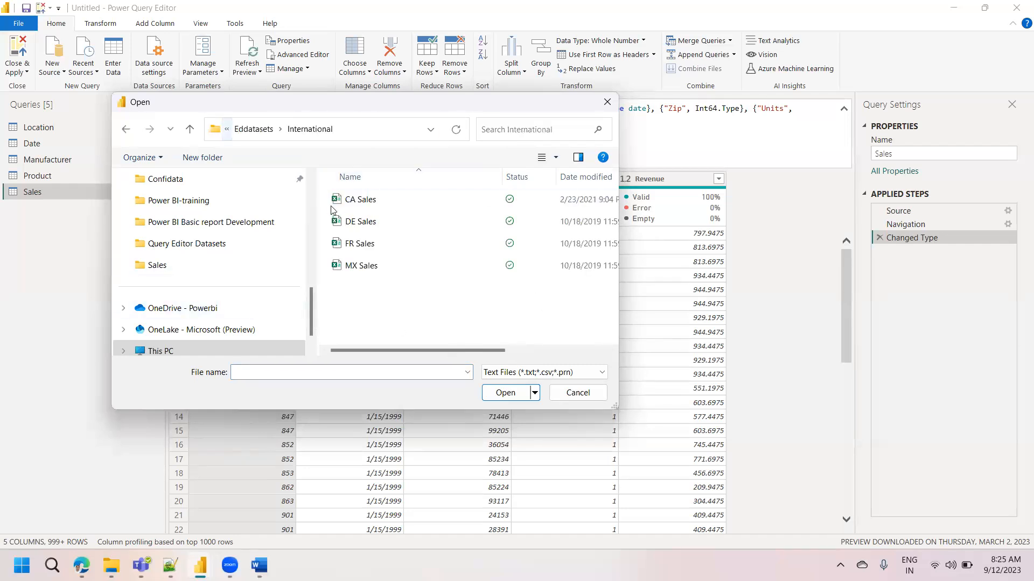
Step: Import the CA Sales file as a new query with data type detection based on the first 200 rows
{"action": "left_click", "coordinate": [360, 202]}
{"action": "left_click", "coordinate": [501, 395]}
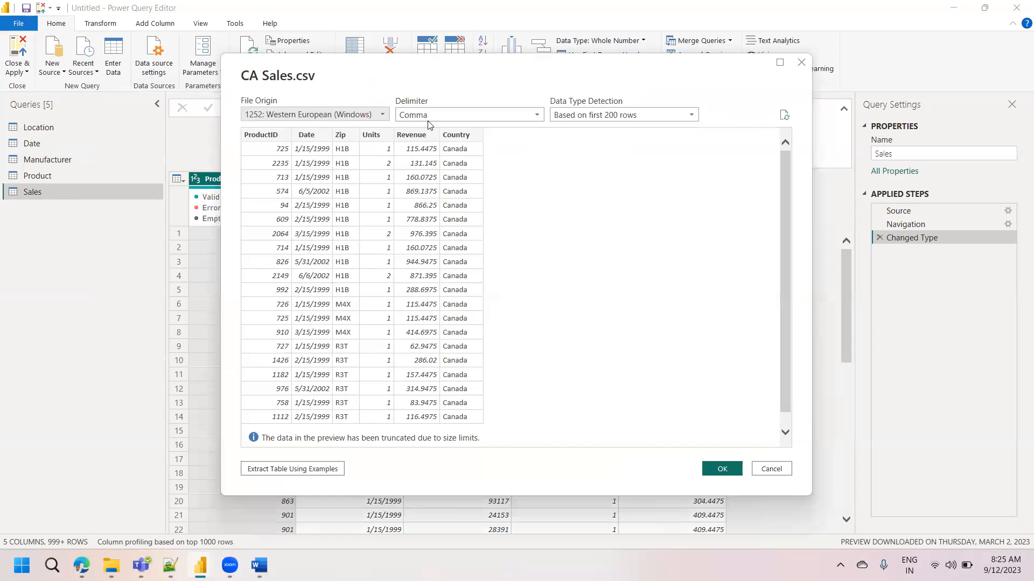
{"action": "left_click", "coordinate": [604, 118]}
{"action": "left_click", "coordinate": [606, 127]}
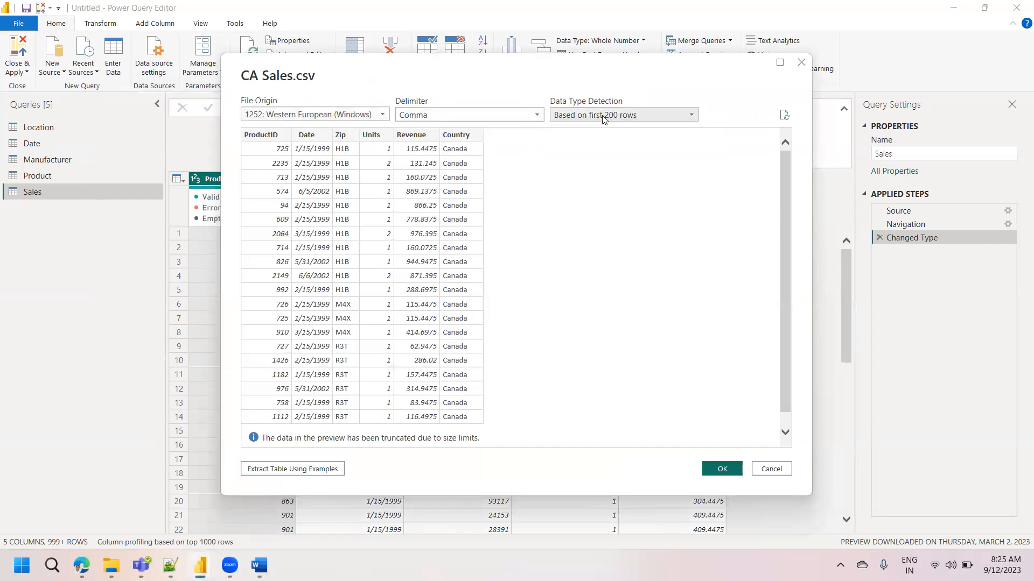
{"action": "left_click", "coordinate": [631, 120]}
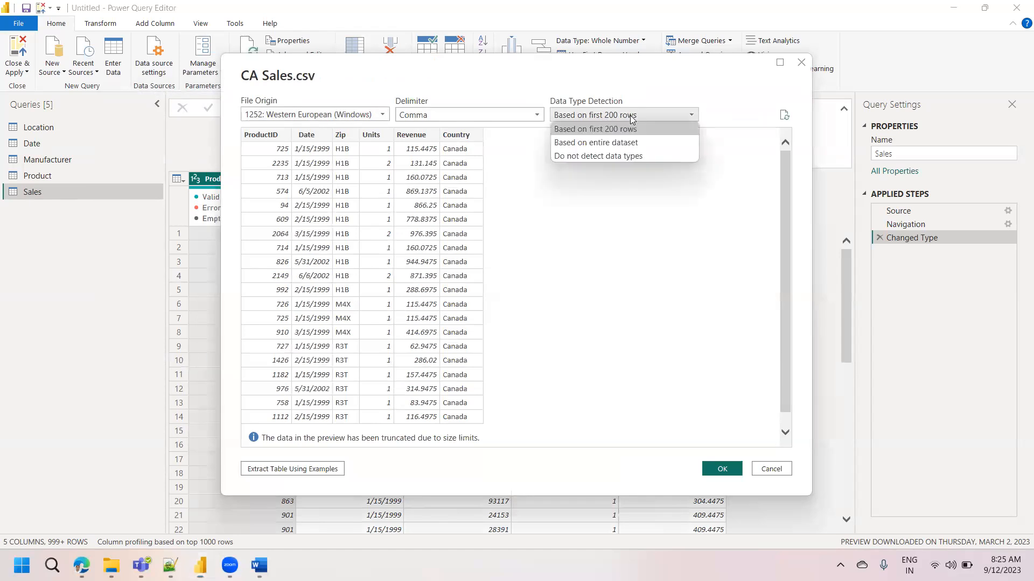
{"action": "left_click", "coordinate": [591, 135]}
{"action": "left_click", "coordinate": [722, 469]}
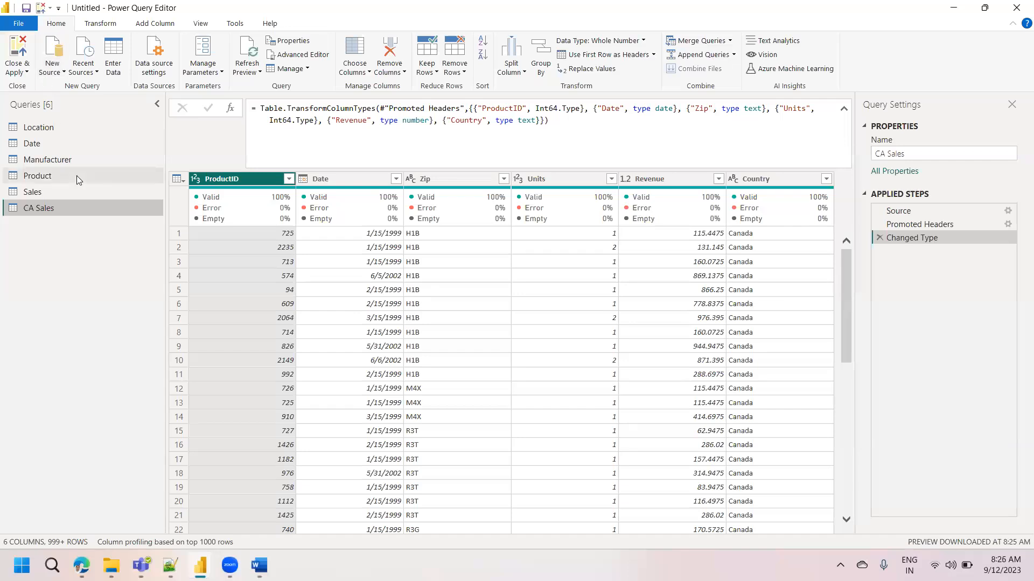
Step: Import the DE Sales file from the International folder as a new Text/CSV query
{"action": "left_click", "coordinate": [48, 77]}
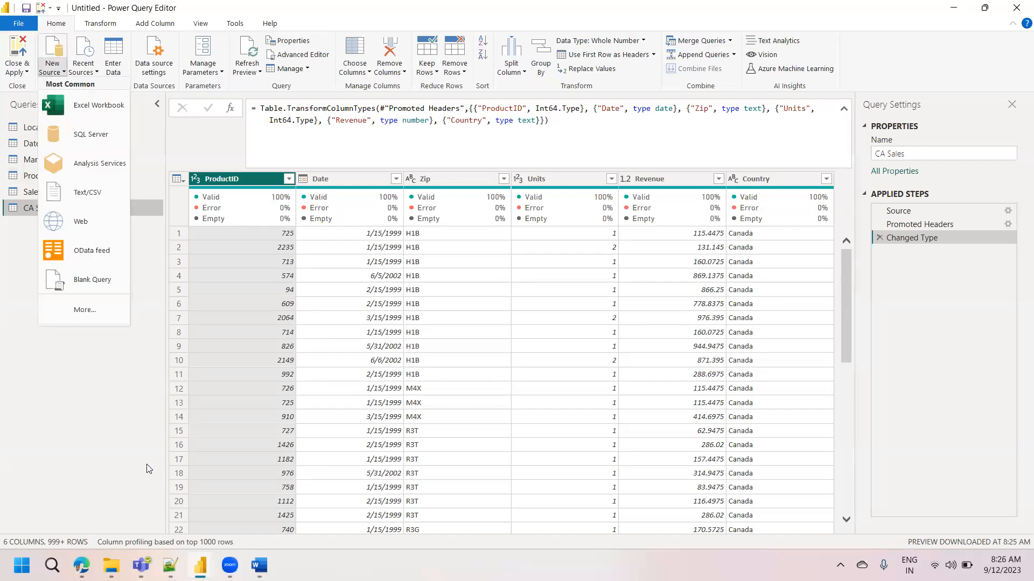
{"action": "left_click", "coordinate": [88, 203]}
{"action": "left_click", "coordinate": [360, 222]}
{"action": "left_click", "coordinate": [521, 394]}
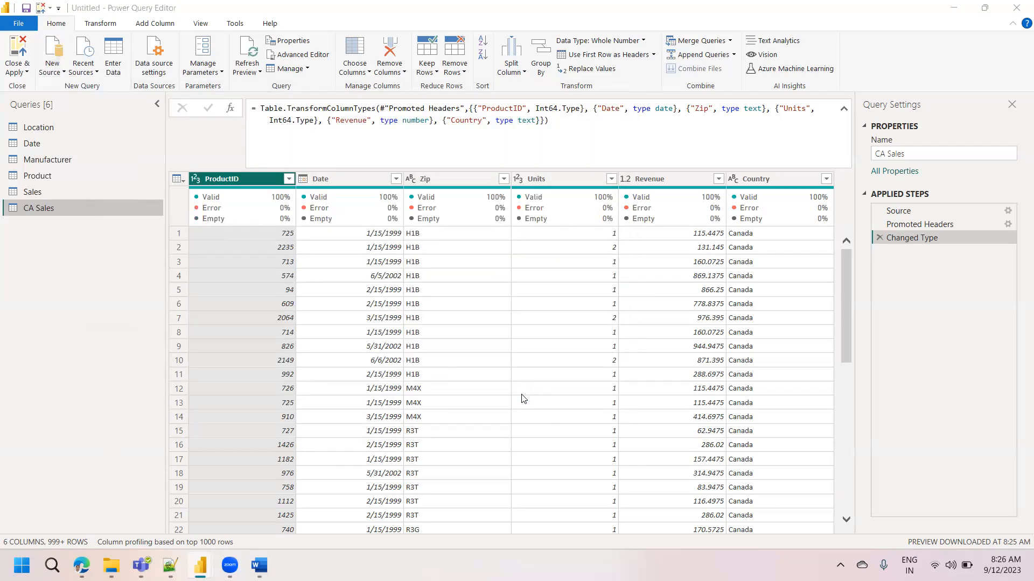
{"action": "left_click", "coordinate": [722, 469]}
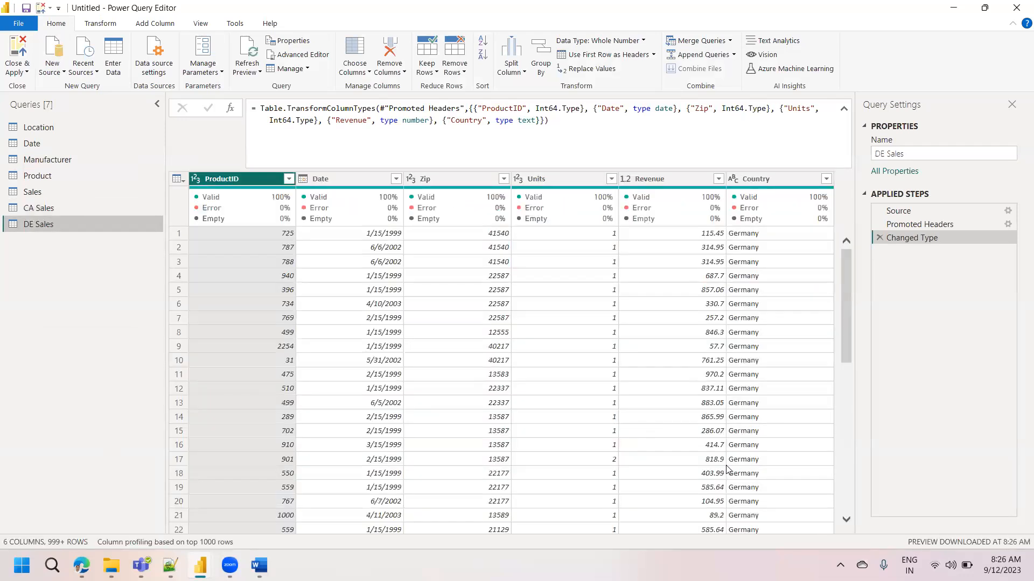
Step: Import the FR Sales file from the International folder as a new Text/CSV query
{"action": "left_click", "coordinate": [52, 68]}
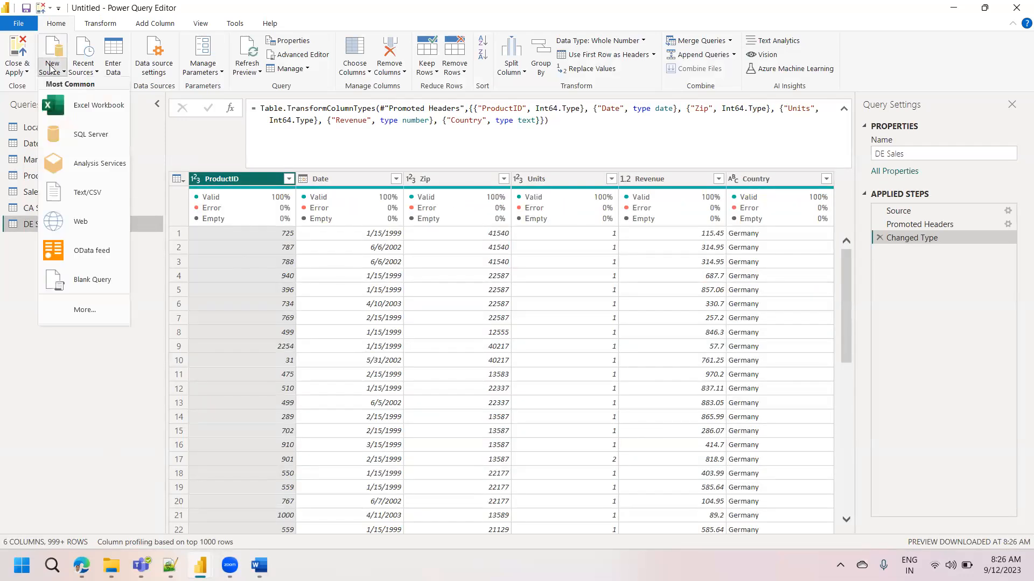
{"action": "left_click", "coordinate": [87, 192]}
{"action": "left_click", "coordinate": [384, 245]}
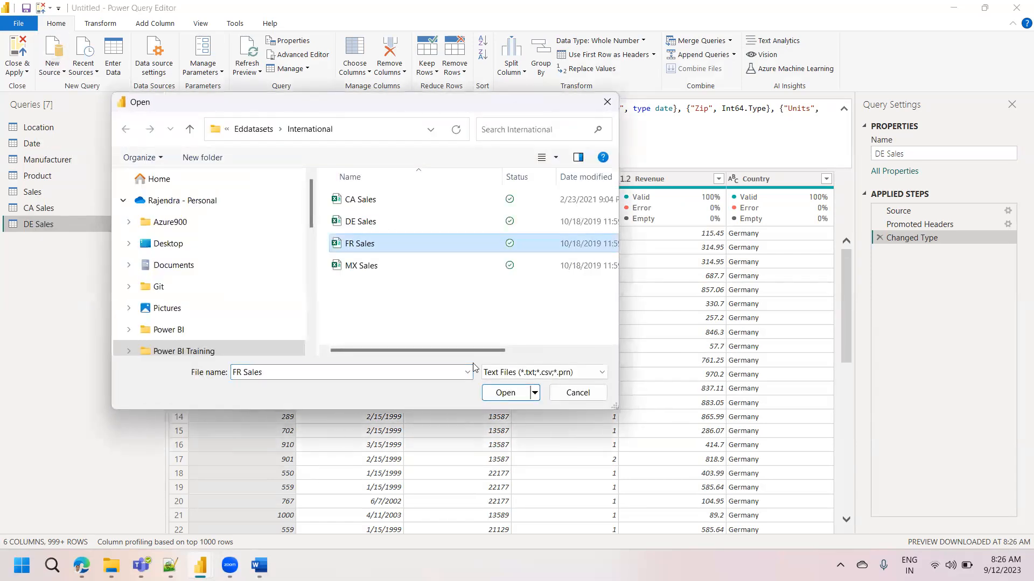
{"action": "left_click", "coordinate": [512, 392]}
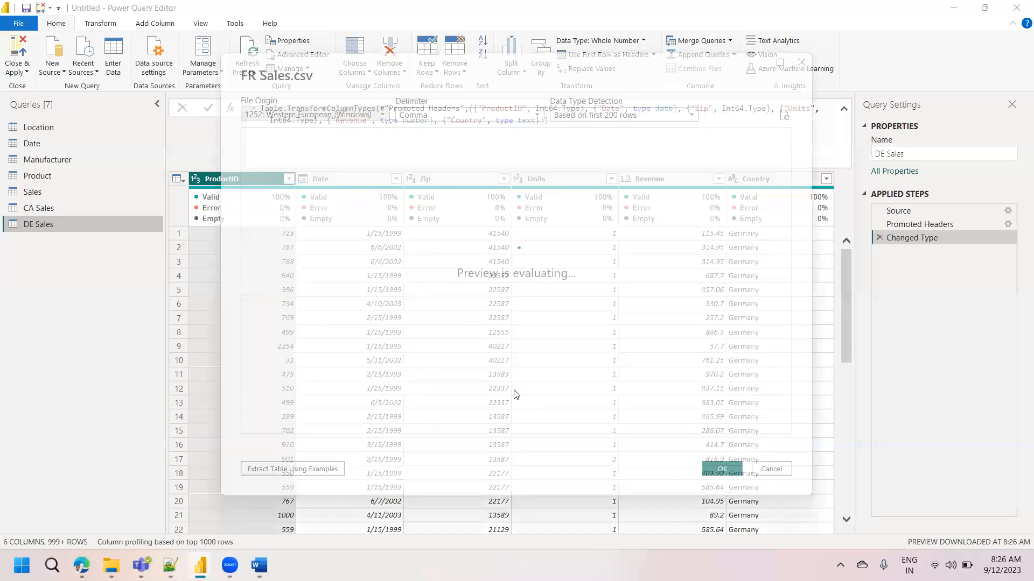
{"action": "left_click", "coordinate": [721, 469]}
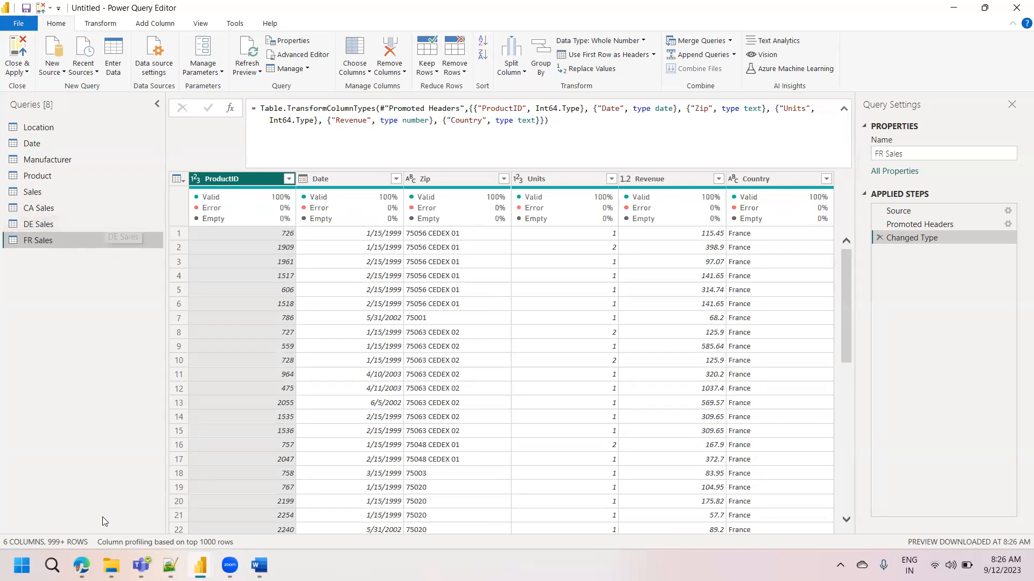
Step: Check the file list of the International folder in File Explorer and import MX Sales as a new Text/CSV query
{"action": "left_click", "coordinate": [111, 565]}
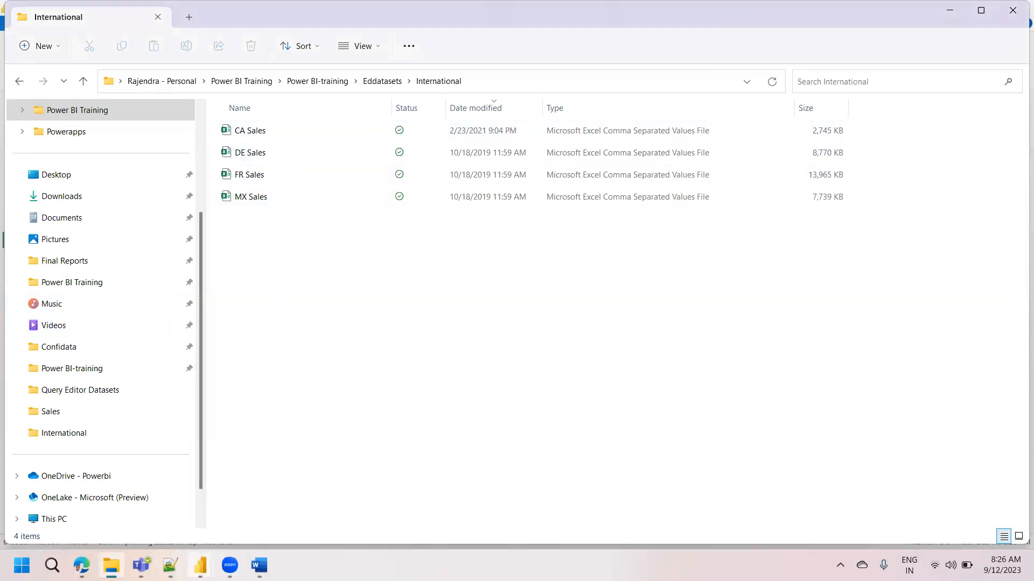
{"action": "mouse_move", "coordinate": [200, 565]}
{"action": "left_click", "coordinate": [304, 509]}
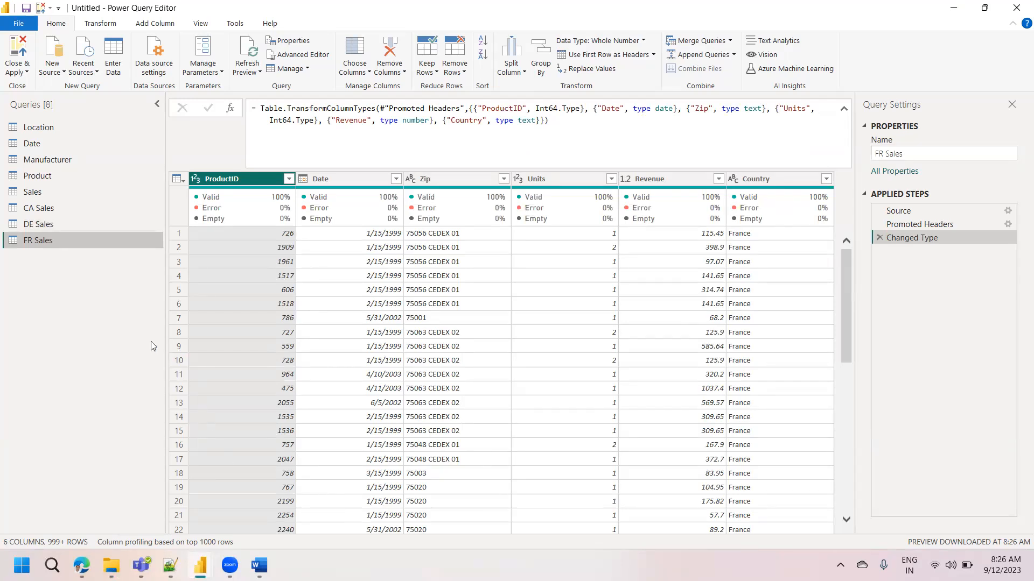
{"action": "left_click", "coordinate": [54, 69]}
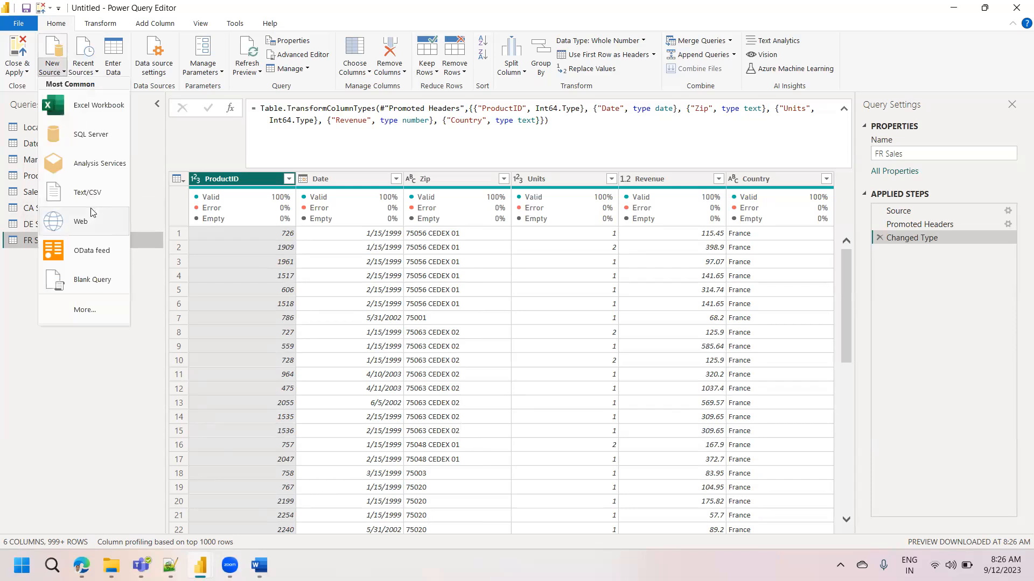
{"action": "left_click", "coordinate": [90, 191]}
{"action": "left_click", "coordinate": [360, 266]}
{"action": "left_click", "coordinate": [510, 392]}
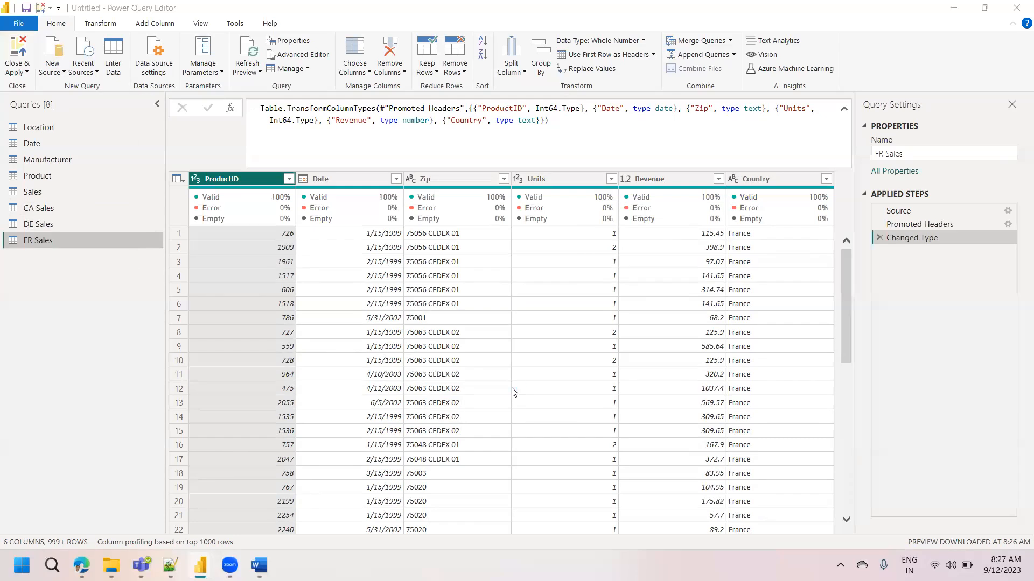
{"action": "left_click", "coordinate": [733, 473]}
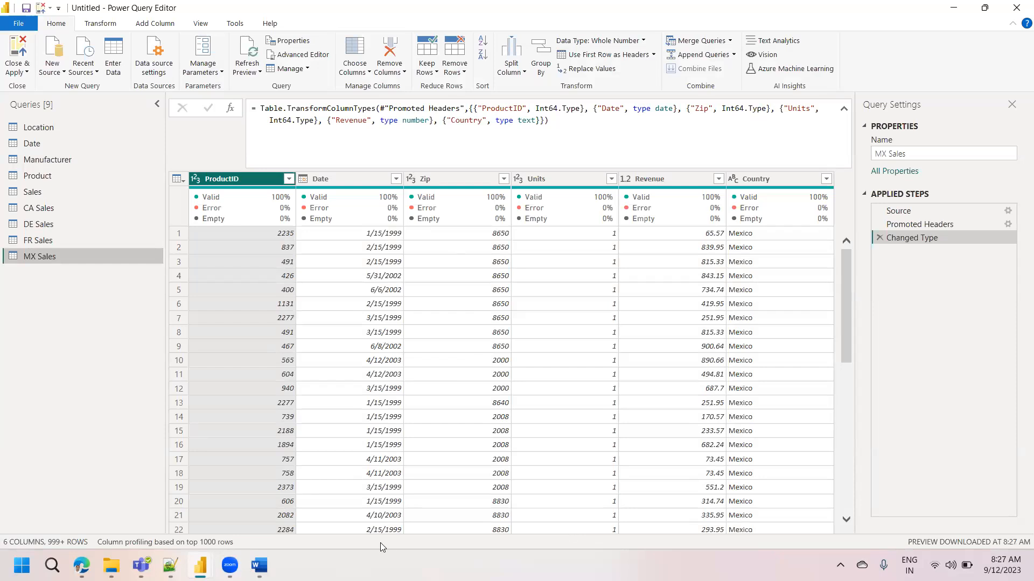
{"action": "mouse_move", "coordinate": [141, 565]}
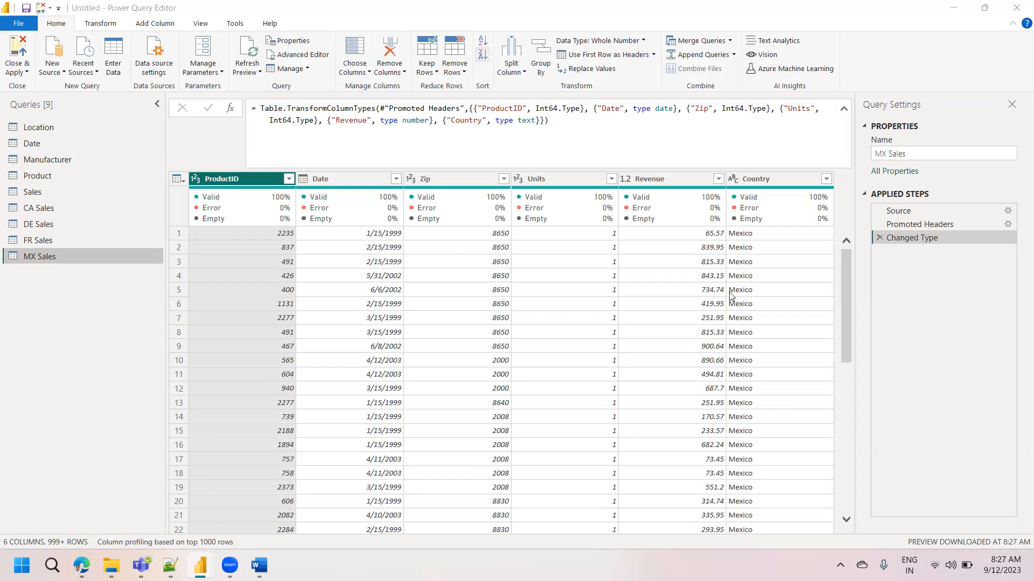
{"action": "left_click", "coordinate": [52, 71]}
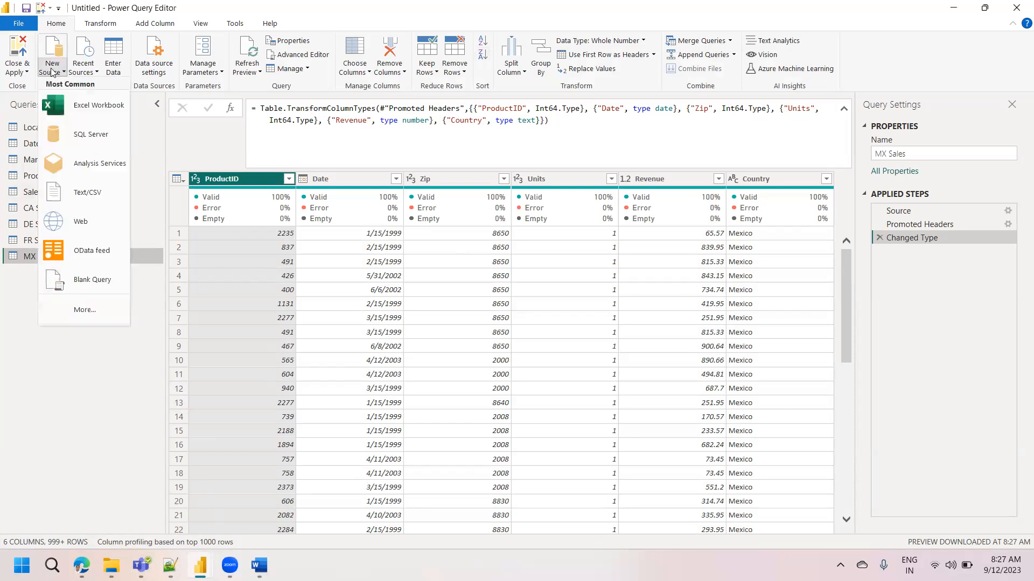
{"action": "left_click", "coordinate": [93, 200]}
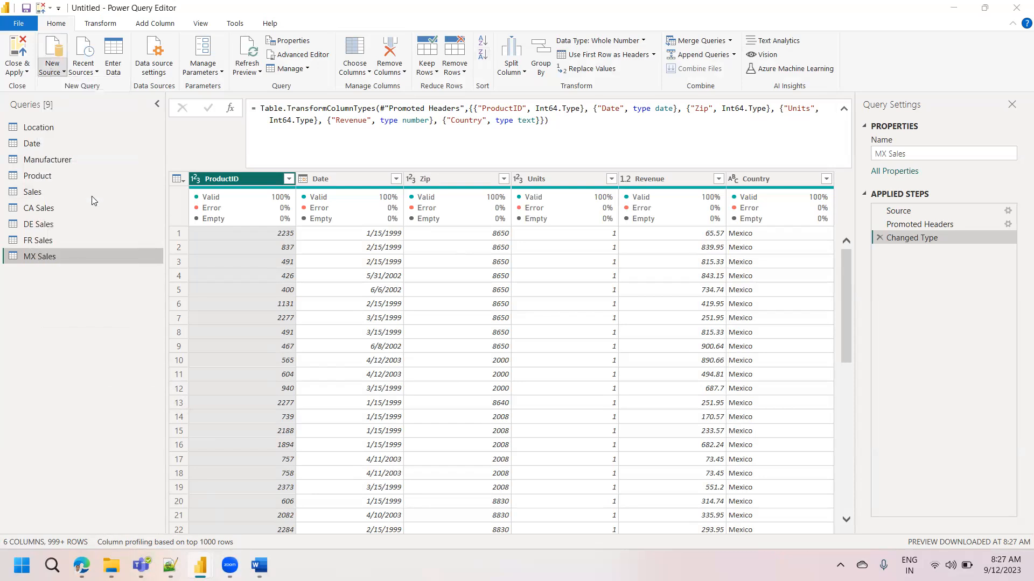
{"action": "left_click", "coordinate": [366, 271]}
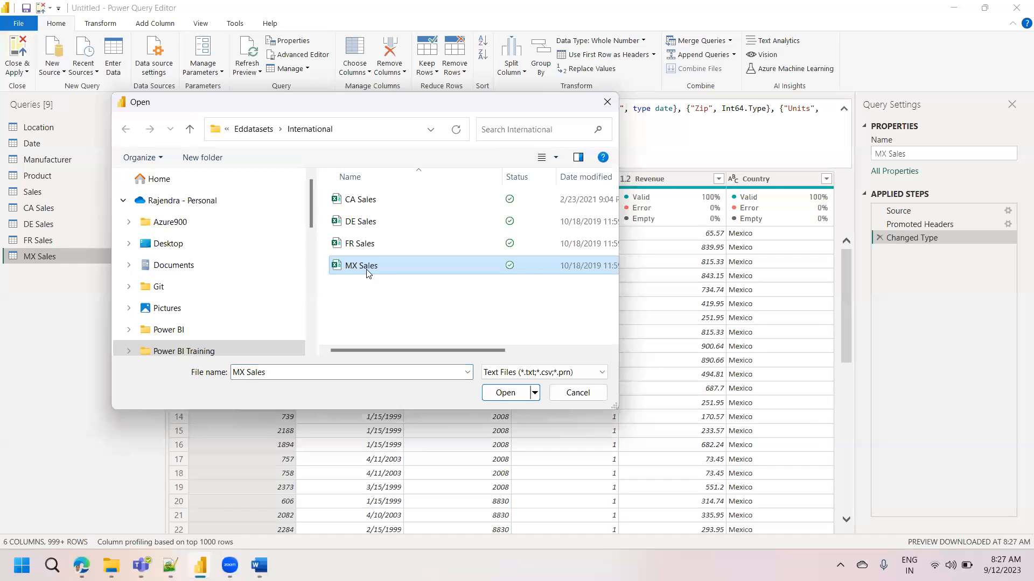
{"action": "left_click", "coordinate": [367, 245]}
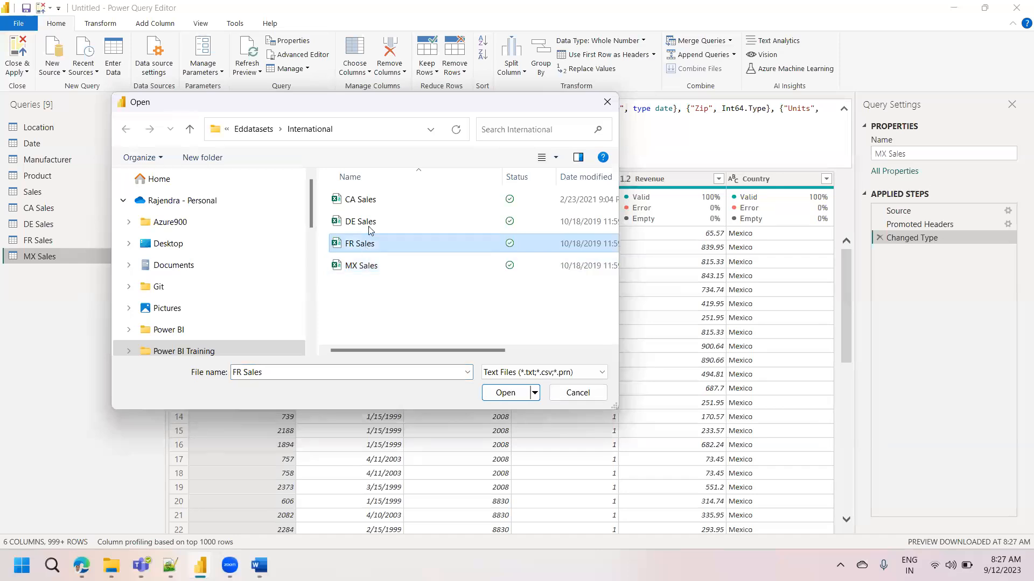
{"action": "left_click", "coordinate": [367, 222]}
{"action": "left_click", "coordinate": [366, 201]}
{"action": "left_click", "coordinate": [367, 243]}
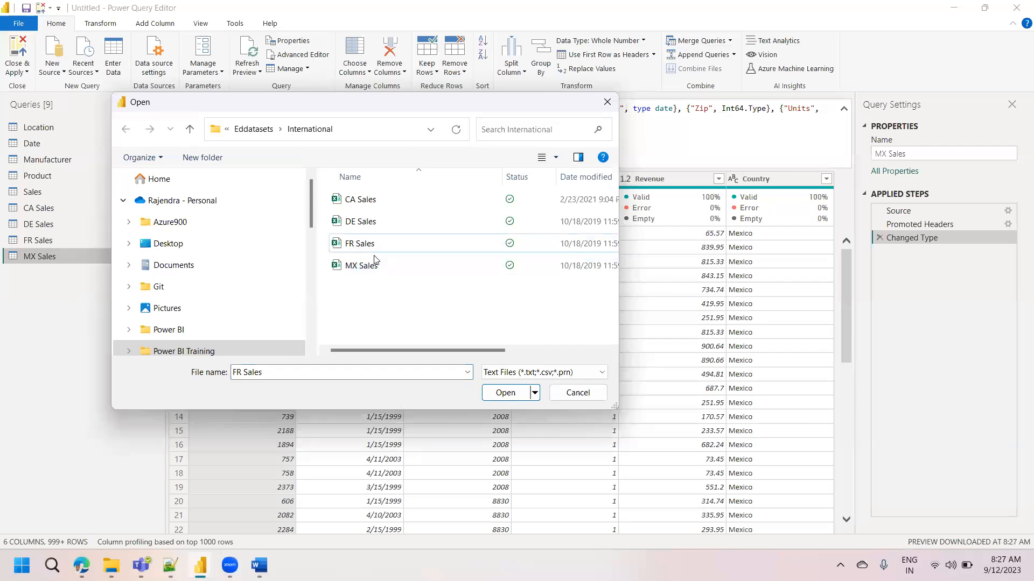
{"action": "left_click", "coordinate": [576, 394]}
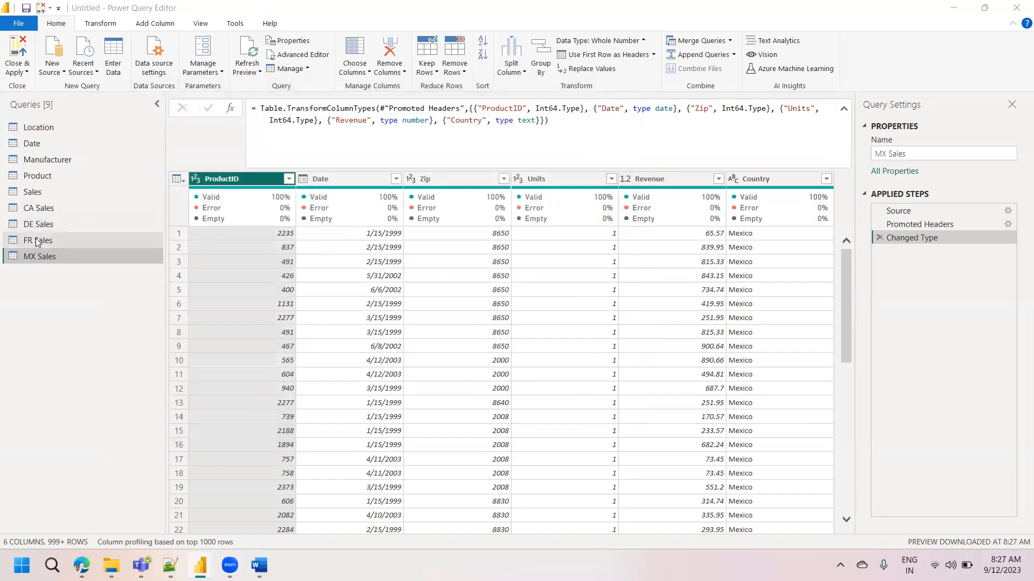
Step: Compare the columns of the CA Sales, DE Sales, FR Sales and MX Sales queries
{"action": "left_click", "coordinate": [38, 213]}
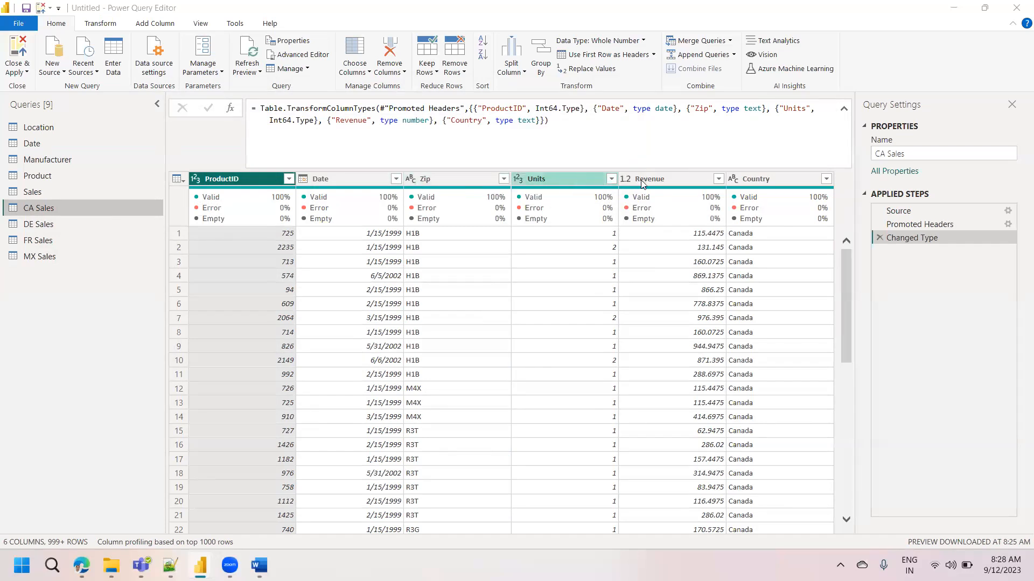
{"action": "left_click", "coordinate": [51, 224]}
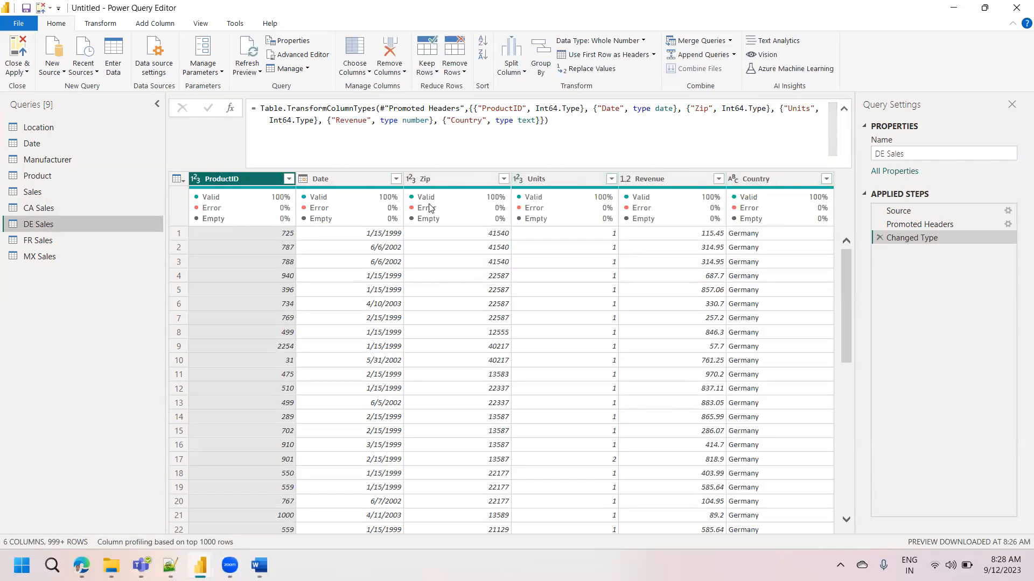
{"action": "left_click", "coordinate": [64, 209]}
{"action": "left_click", "coordinate": [56, 228]}
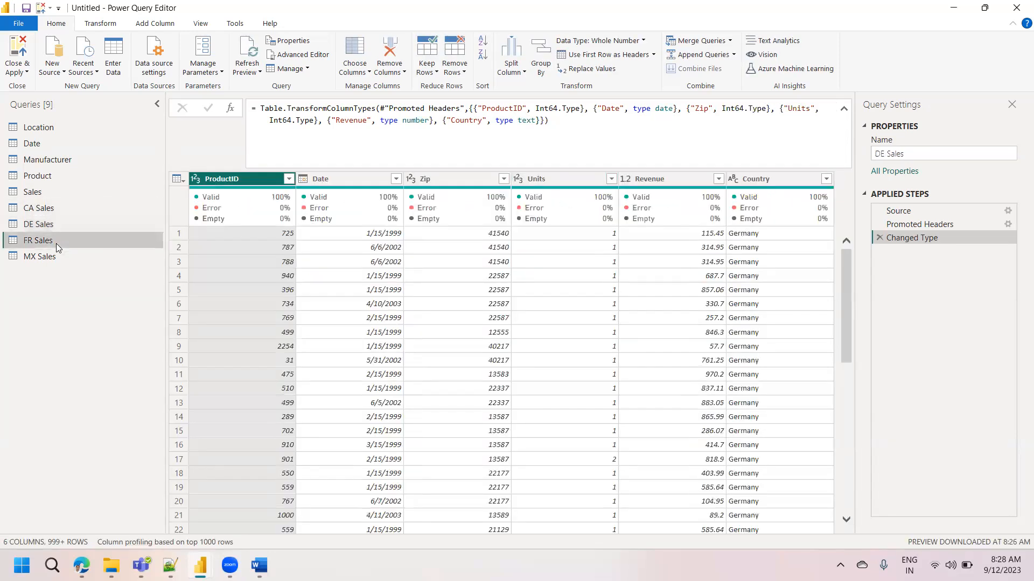
{"action": "left_click", "coordinate": [56, 243]}
{"action": "left_click", "coordinate": [57, 262]}
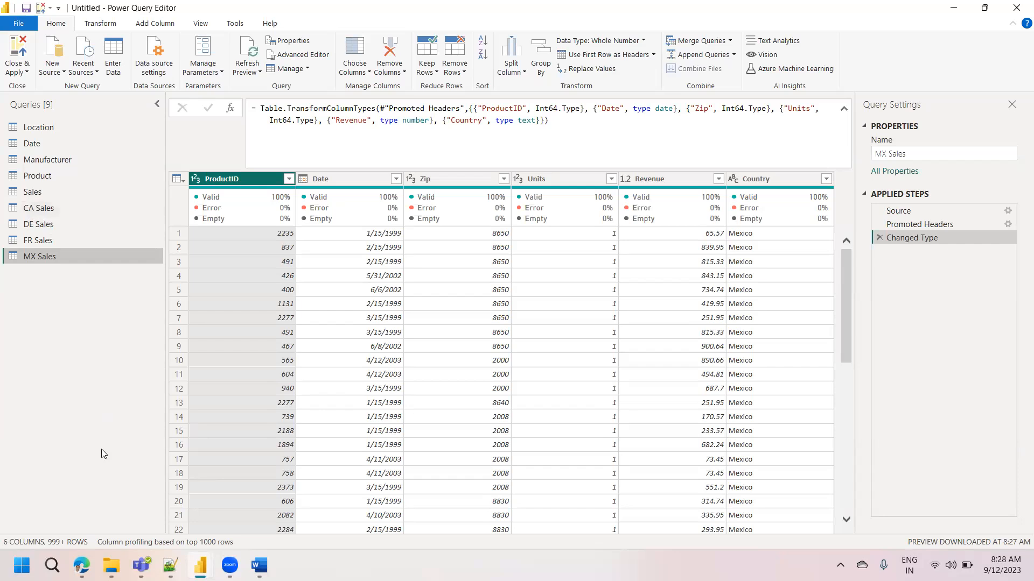
Step: Review the International folder's CSV files and its parent Eddatasets folder in File Explorer, and return to the Power Query Editor
{"action": "left_click", "coordinate": [111, 566]}
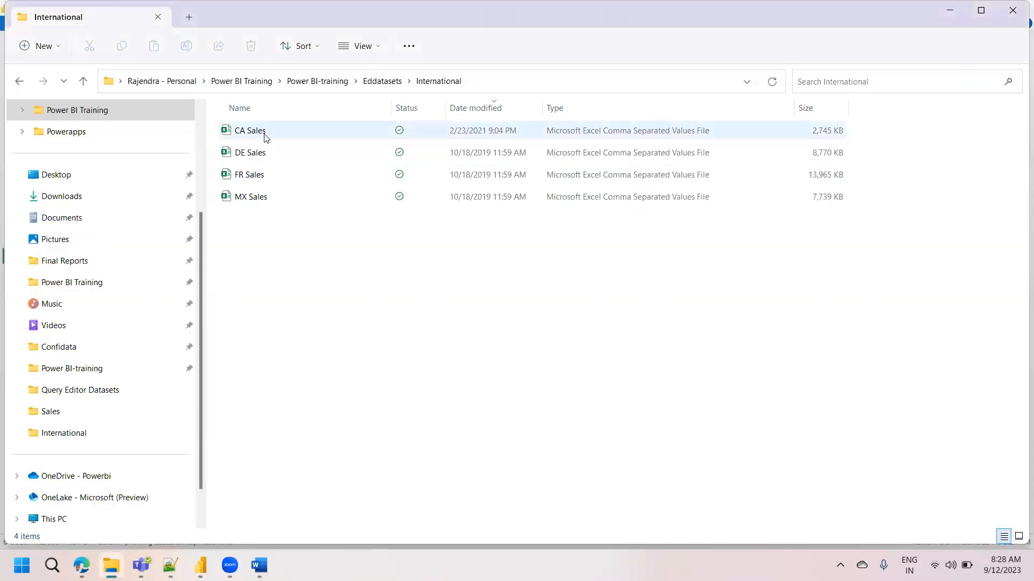
{"action": "left_click", "coordinate": [259, 181]}
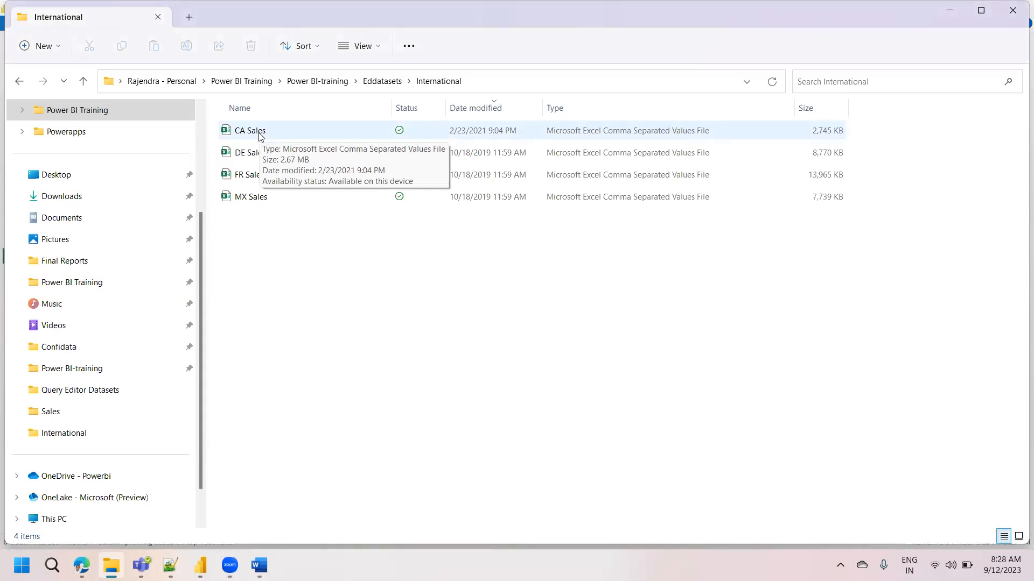
{"action": "left_click", "coordinate": [380, 84]}
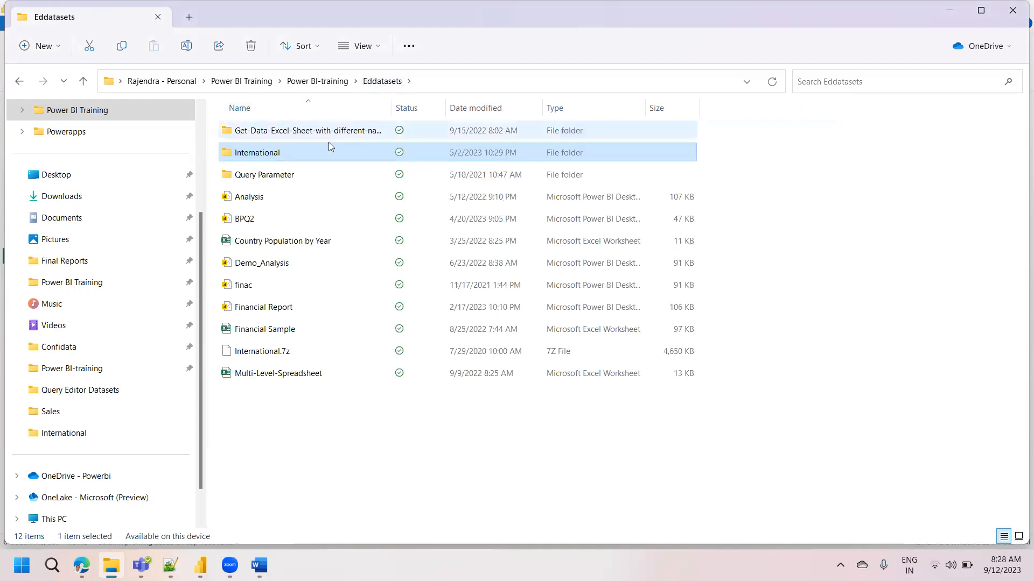
{"action": "mouse_move", "coordinate": [290, 153]}
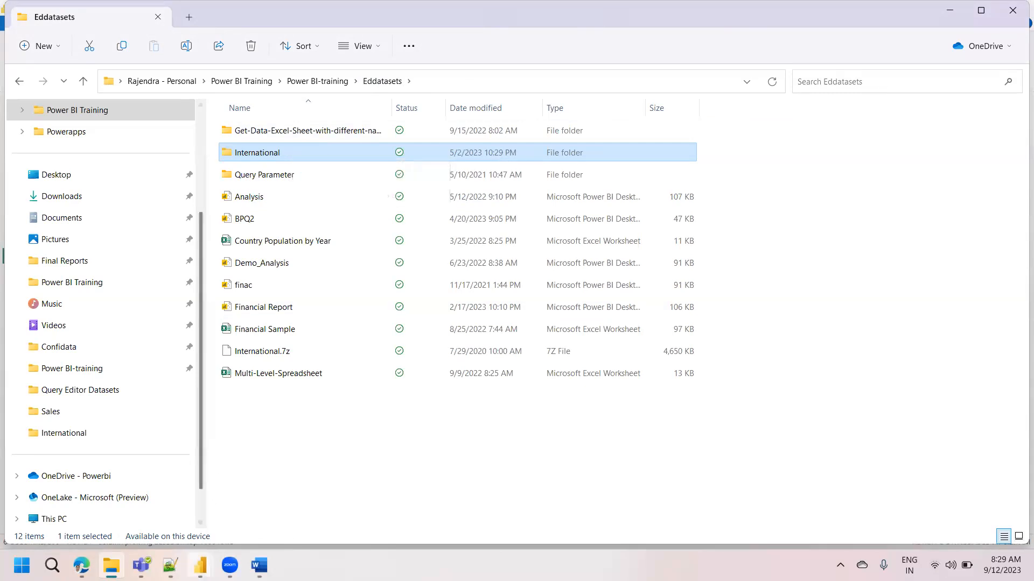
{"action": "left_click", "coordinate": [201, 565]}
{"action": "left_click", "coordinate": [272, 517]}
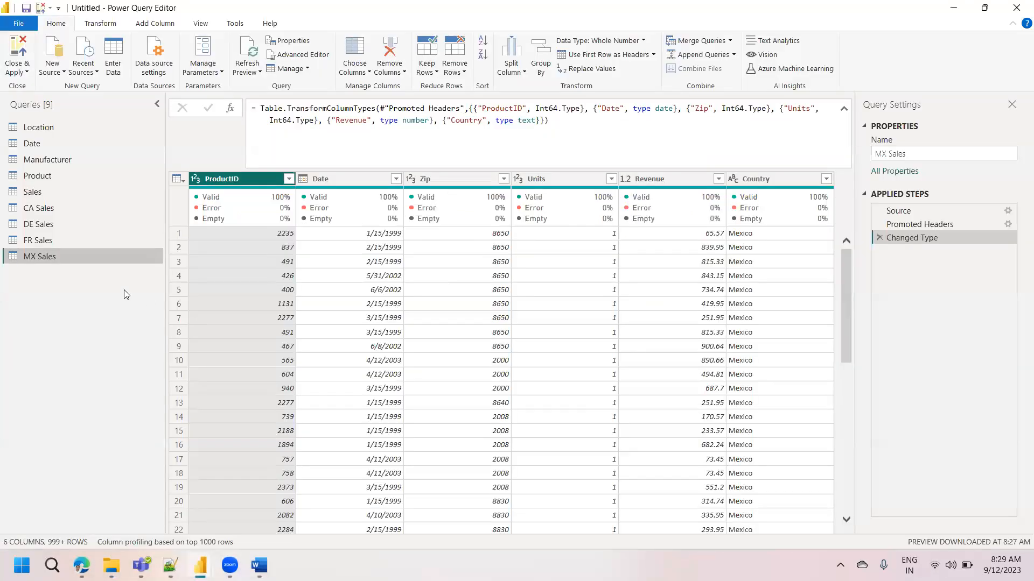
Step: Delete the CA Sales, DE Sales, FR Sales and MX Sales queries together
{"action": "left_click", "coordinate": [39, 208], "text": "shift"}
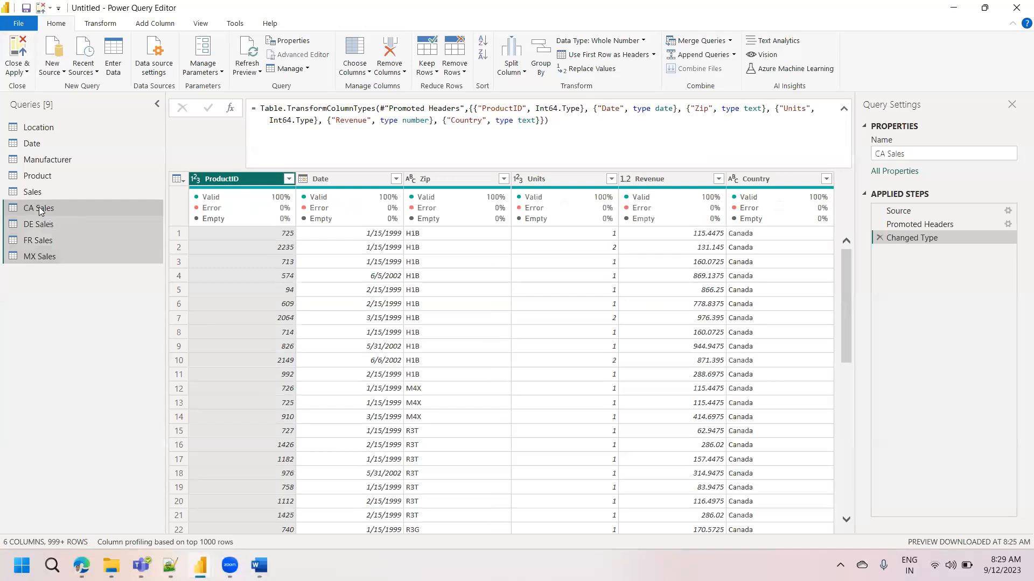
{"action": "key", "text": "Delete"}
{"action": "key", "text": "Return"}
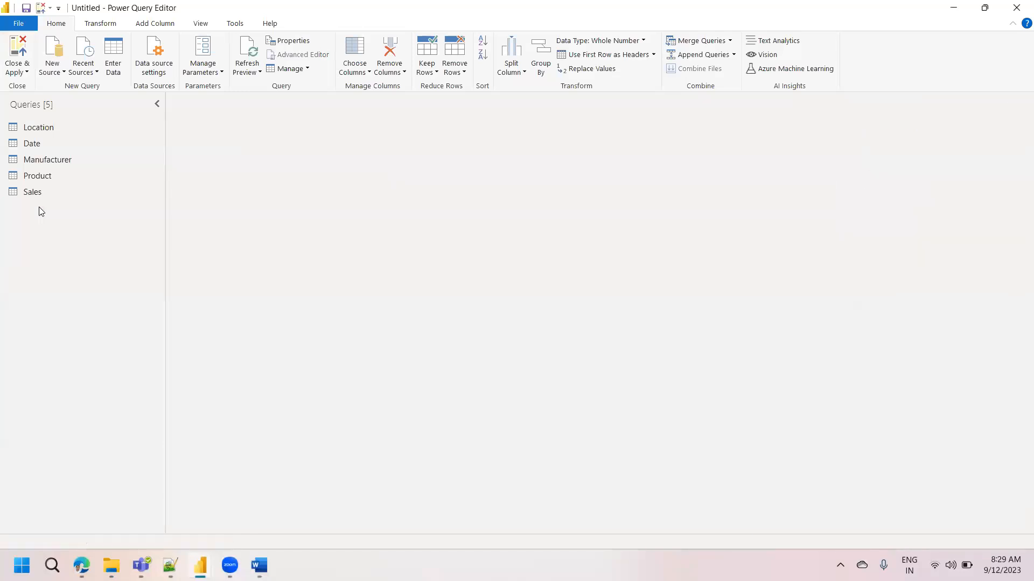
Step: Start a new query that uses a Folder as its data source
{"action": "left_click", "coordinate": [52, 67]}
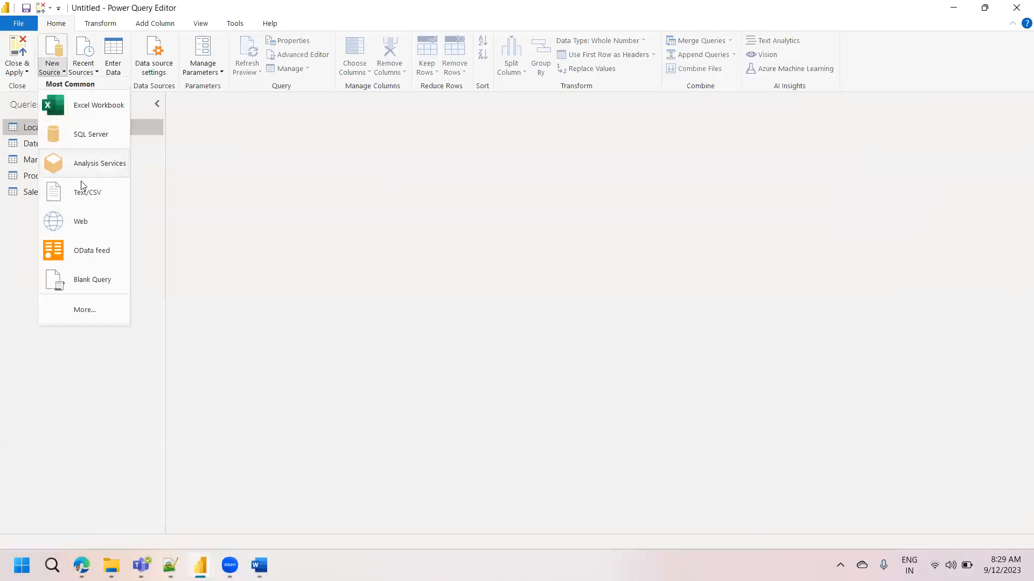
{"action": "left_click", "coordinate": [85, 311]}
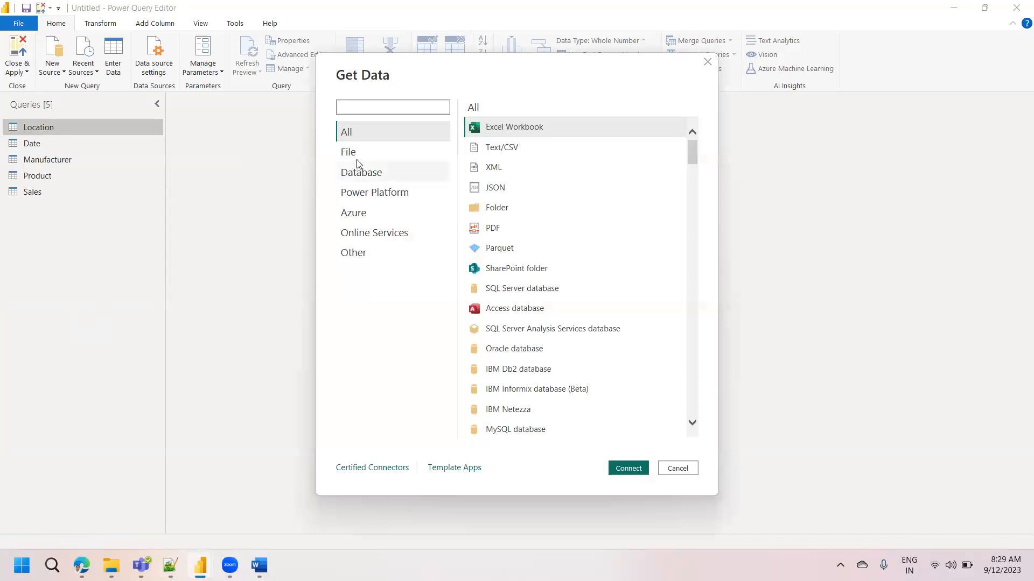
{"action": "left_click", "coordinate": [361, 155]}
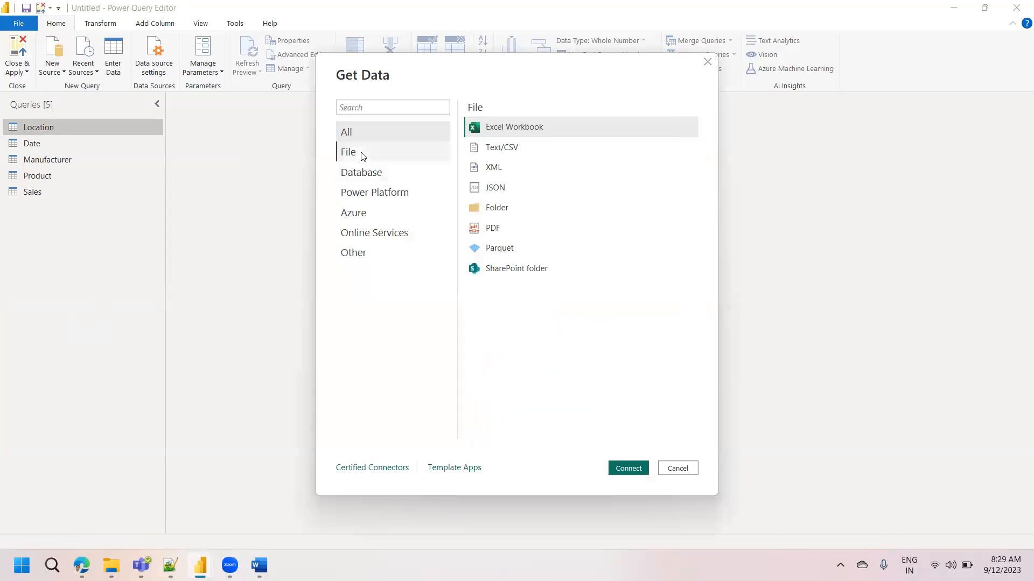
{"action": "left_click", "coordinate": [504, 207]}
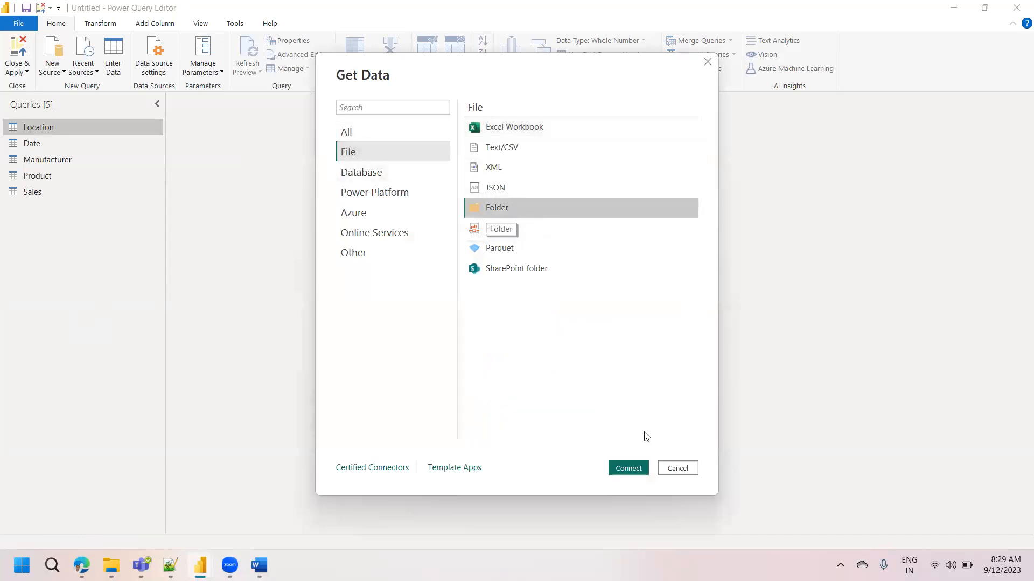
{"action": "left_click", "coordinate": [632, 468]}
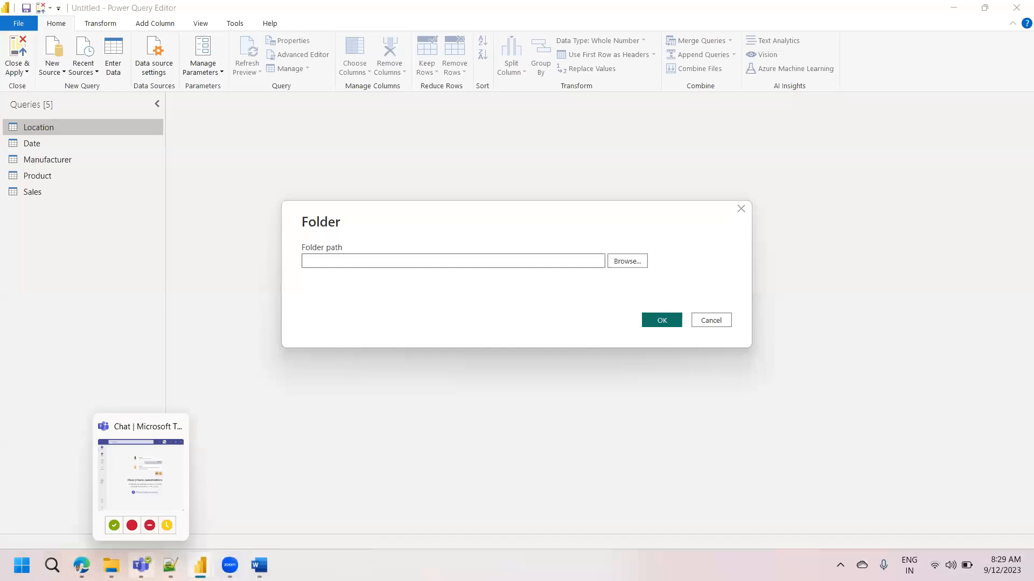
Step: Copy the path of the International folder from File Explorer, enter it as the folder path of the new source and connect
{"action": "left_click", "coordinate": [111, 565]}
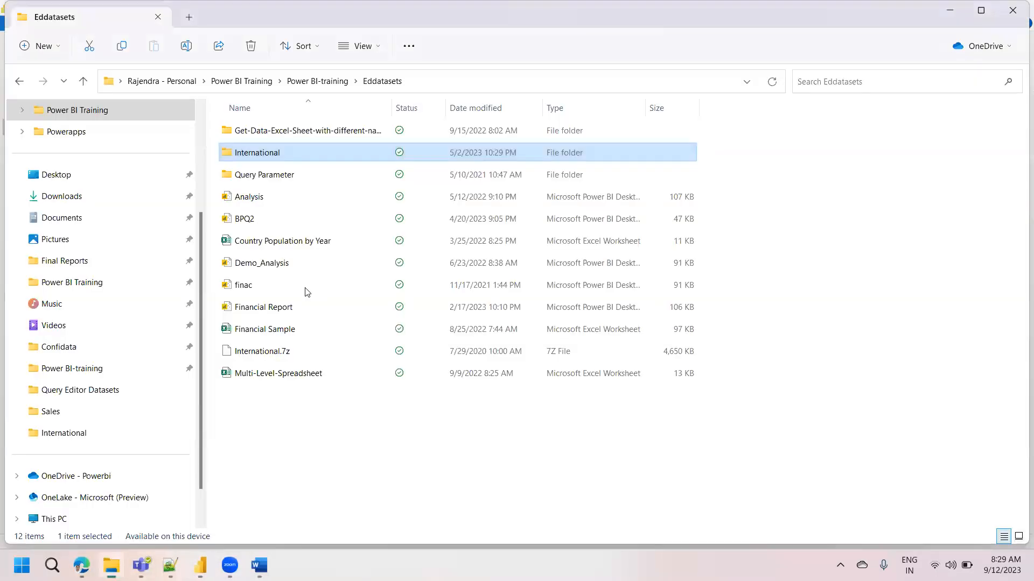
{"action": "double_click", "coordinate": [276, 158]}
{"action": "left_click", "coordinate": [490, 89]}
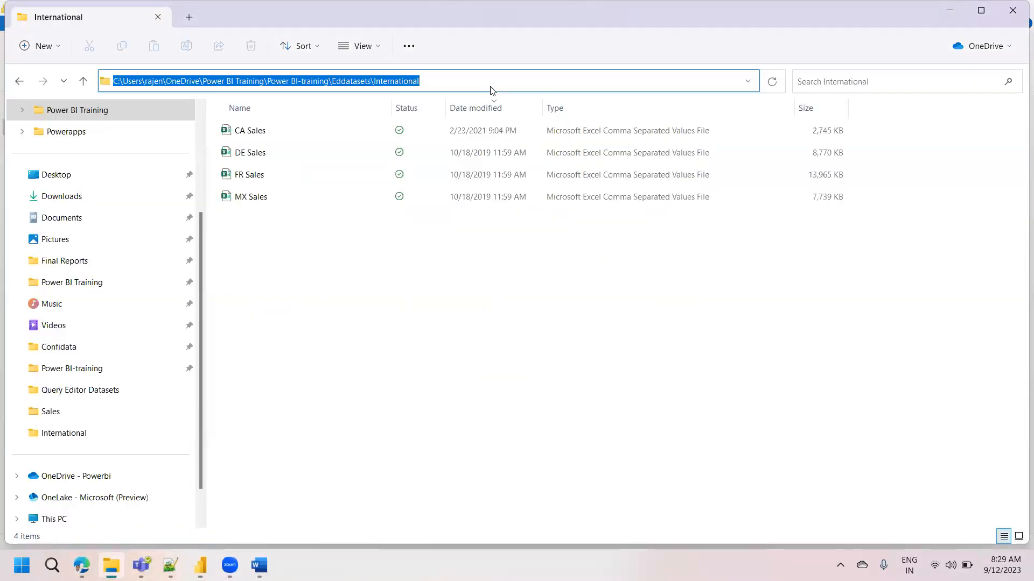
{"action": "key", "text": "ctrl+c"}
{"action": "key", "text": "alt+Tab"}
{"action": "key", "text": "ctrl+v"}
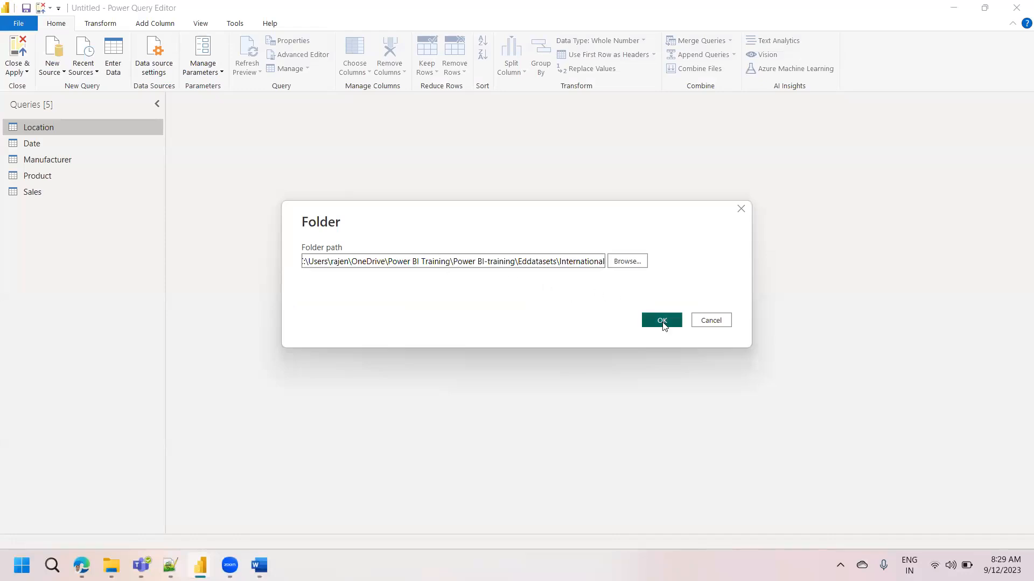
{"action": "left_click_drag", "start_coordinate": [576, 263], "coordinate": [603, 268]}
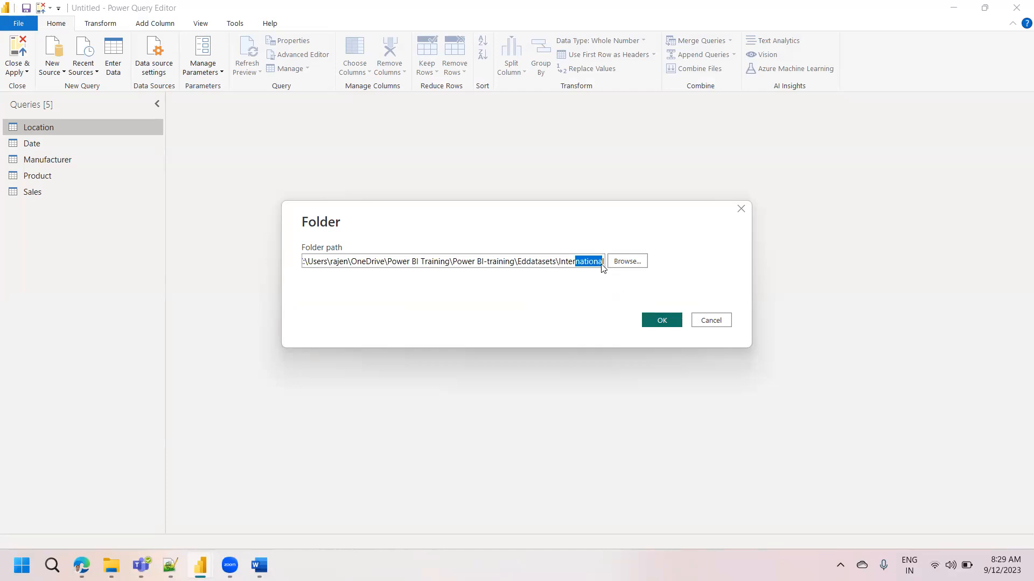
{"action": "left_click", "coordinate": [111, 565]}
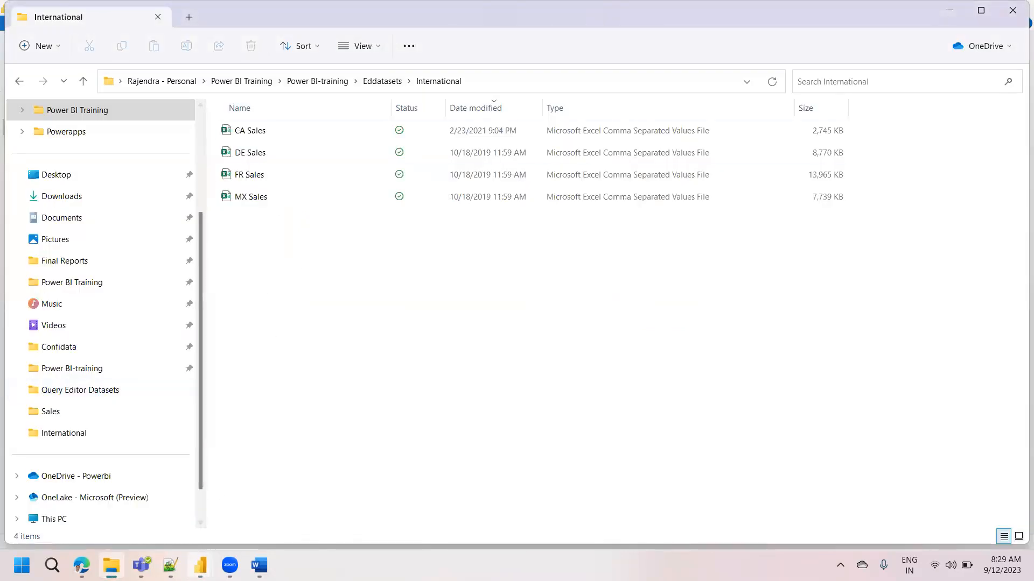
{"action": "left_click", "coordinate": [201, 565]}
{"action": "left_click", "coordinate": [291, 509]}
{"action": "left_click", "coordinate": [652, 325]}
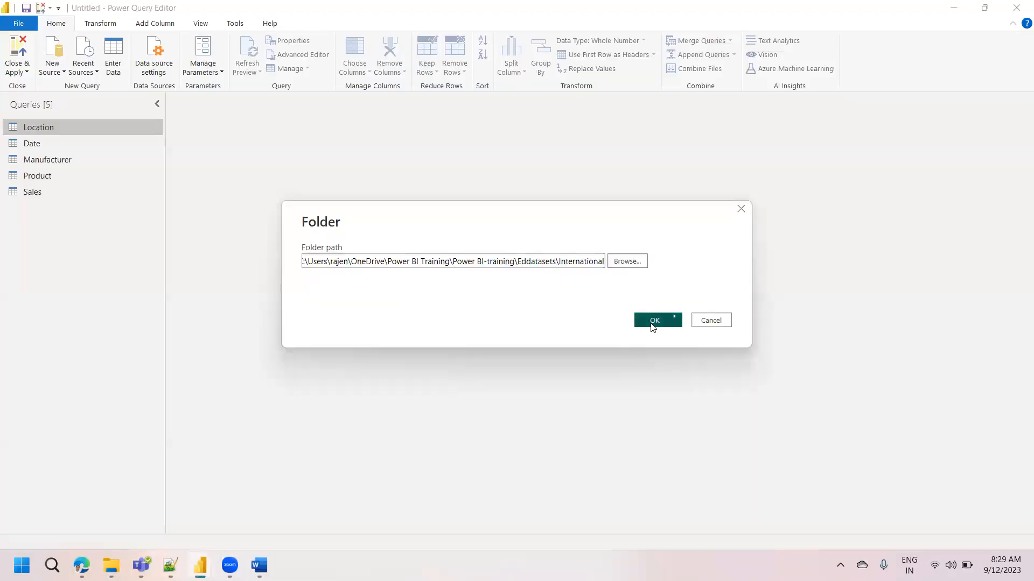
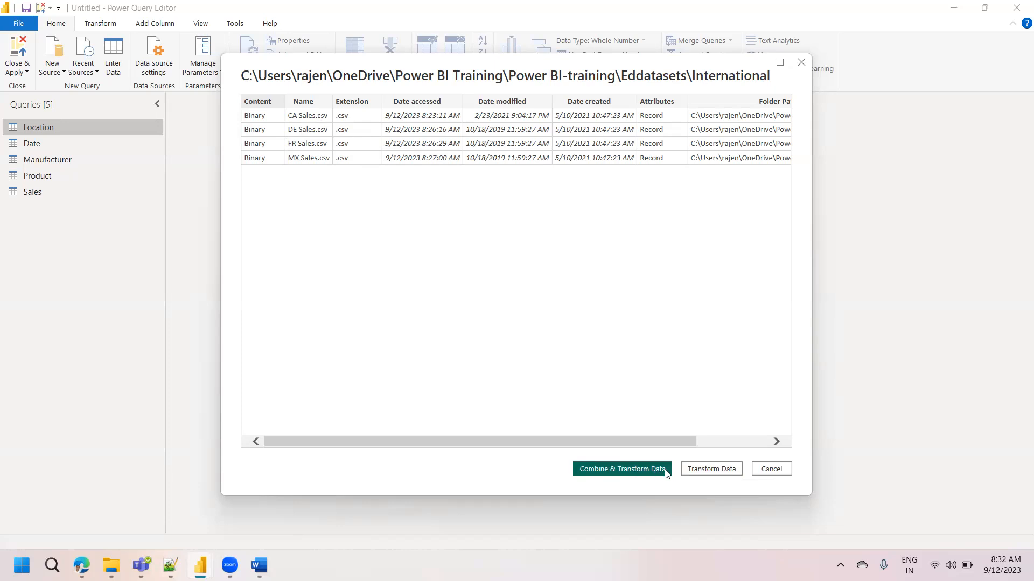
Step: Load the folder's file list for transformation without combining, and remove all columns except Content and Name
{"action": "left_click", "coordinate": [712, 469]}
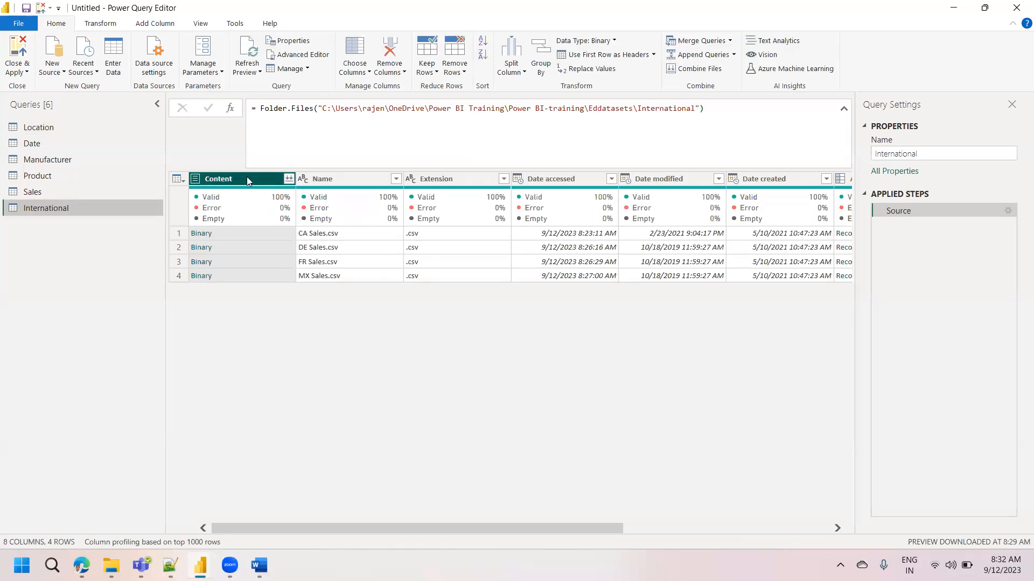
{"action": "left_click", "coordinate": [333, 178], "text": "ctrl"}
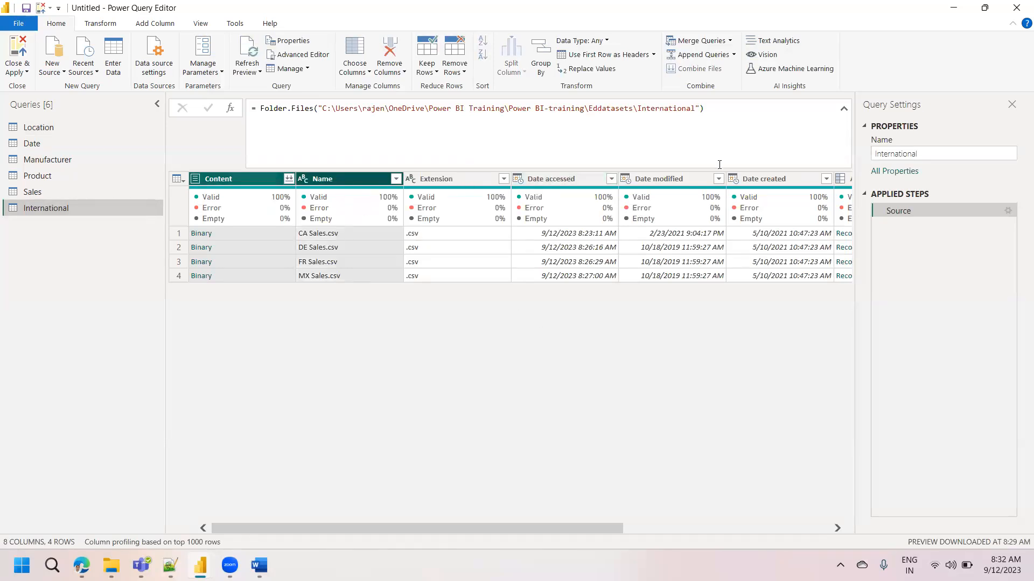
{"action": "right_click", "coordinate": [366, 178]}
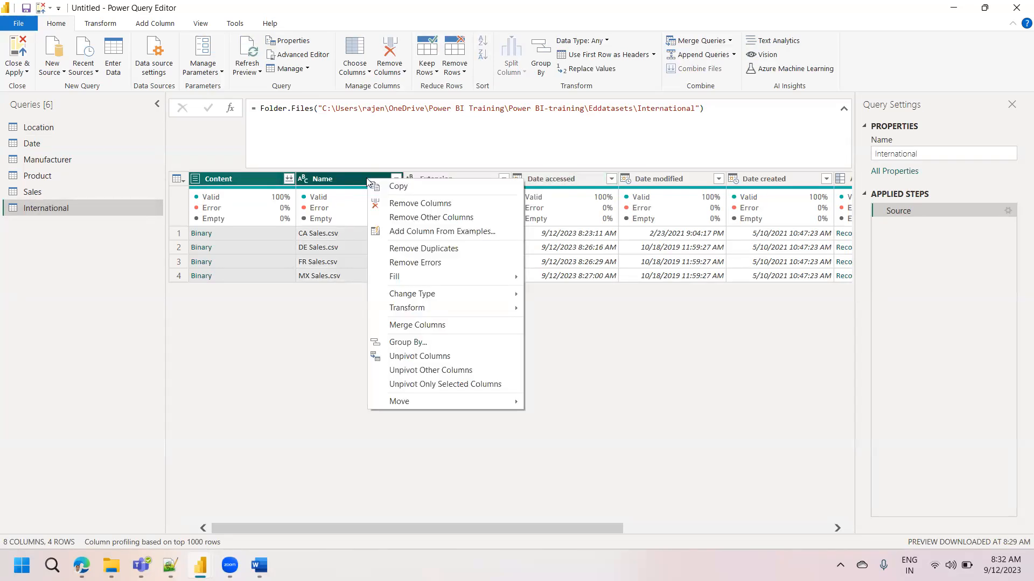
{"action": "left_click", "coordinate": [399, 221]}
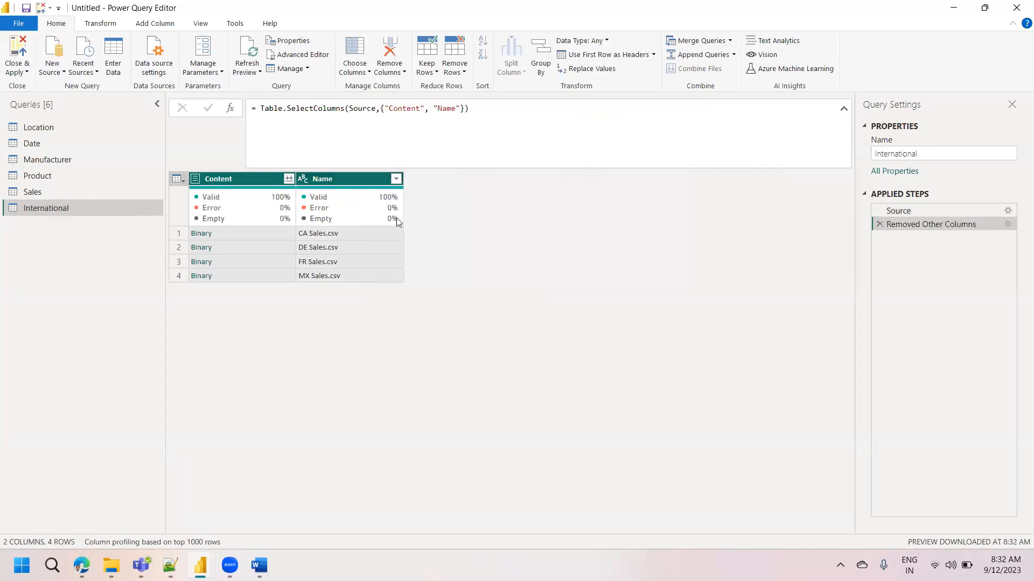
Step: Preview each Binary entry in the Content column and match it with the CSV file names in the Name column
{"action": "left_click", "coordinate": [225, 239]}
{"action": "left_click", "coordinate": [219, 248]}
{"action": "left_click", "coordinate": [218, 257]}
{"action": "left_click", "coordinate": [220, 274]}
{"action": "left_click", "coordinate": [222, 260]}
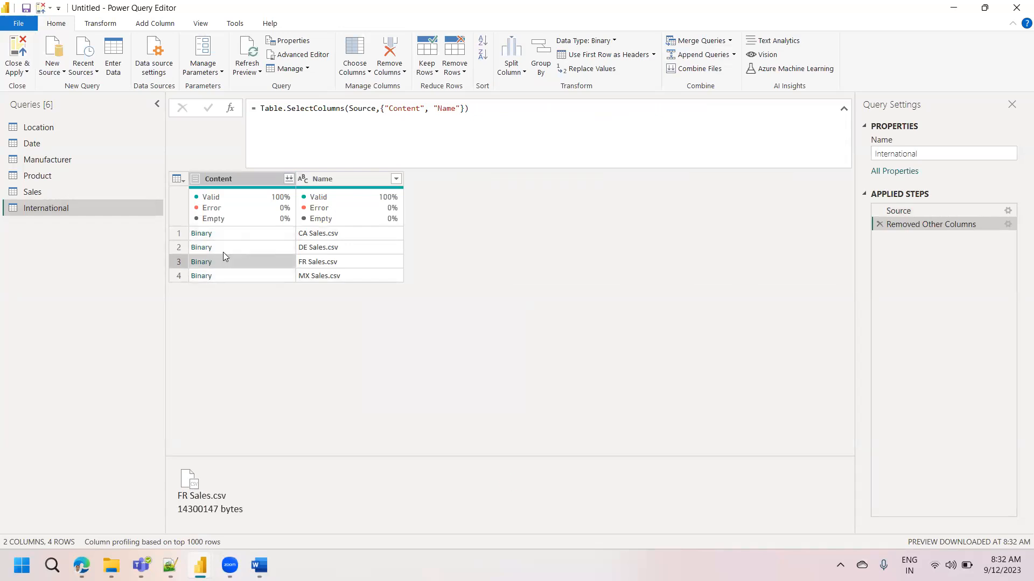
{"action": "left_click", "coordinate": [223, 249]}
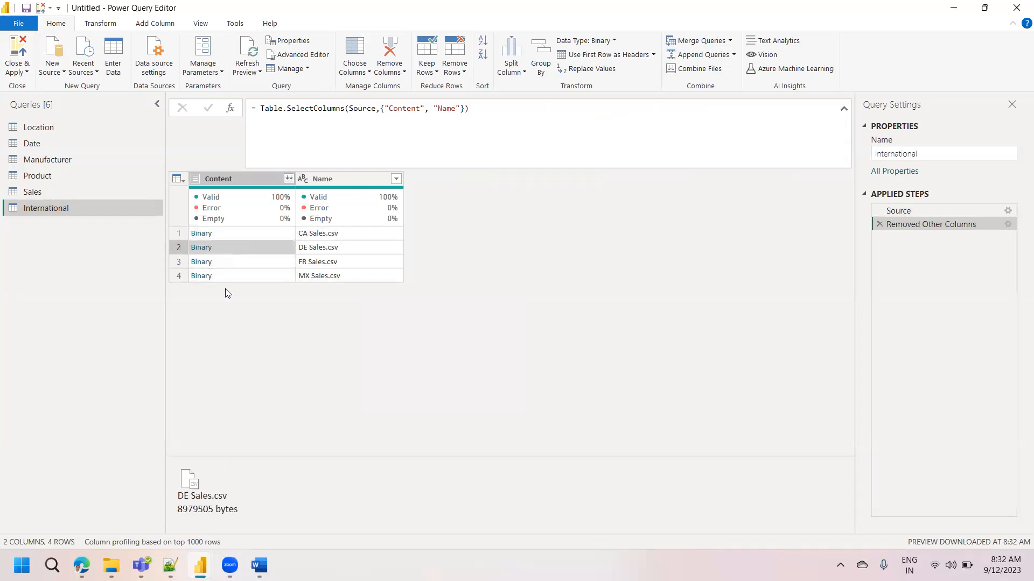
{"action": "left_click", "coordinate": [231, 234]}
{"action": "left_click", "coordinate": [238, 179]}
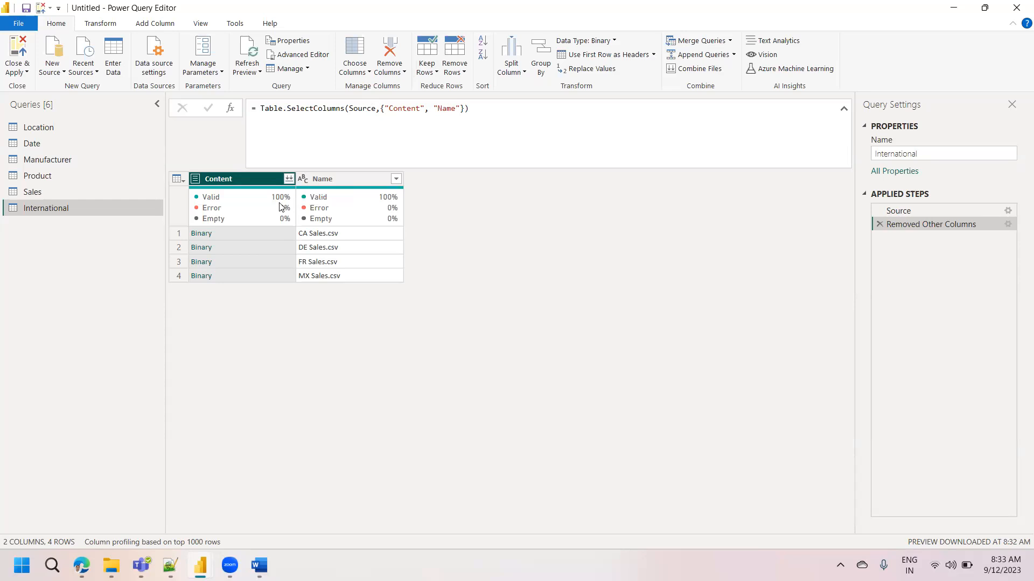
{"action": "left_click", "coordinate": [290, 180]}
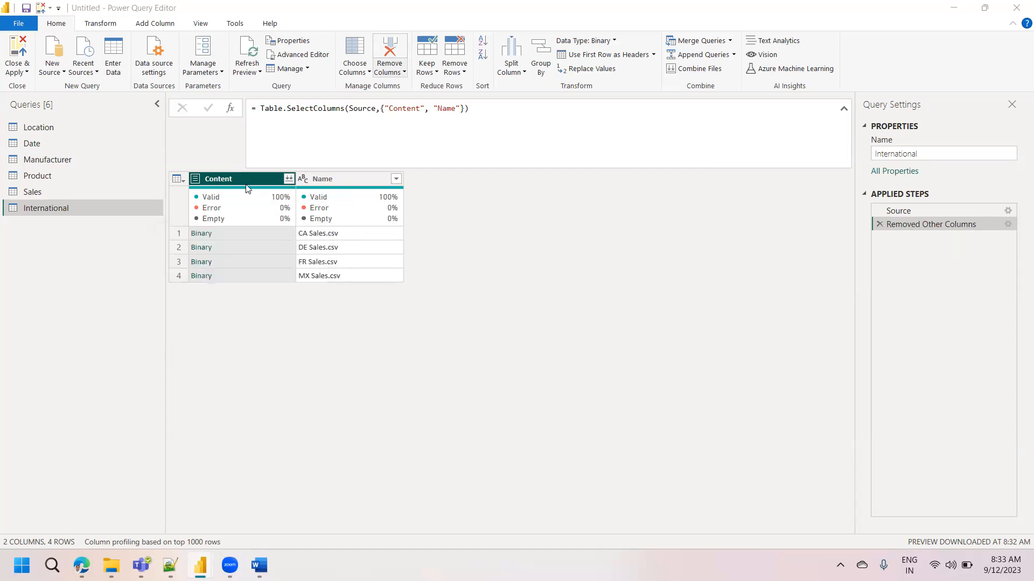
{"action": "left_click", "coordinate": [222, 233]}
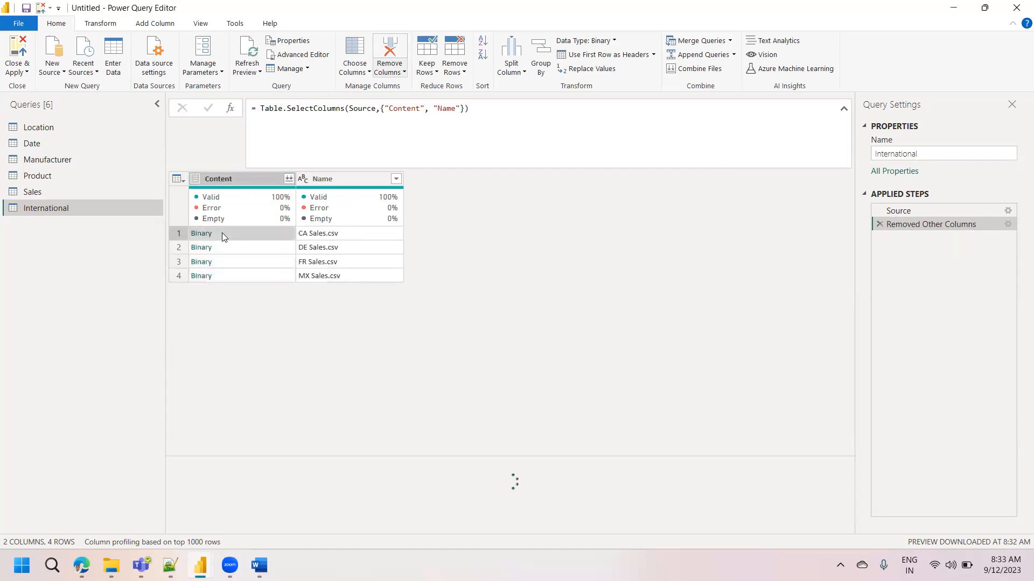
{"action": "left_click", "coordinate": [219, 247]}
{"action": "left_click", "coordinate": [219, 261]}
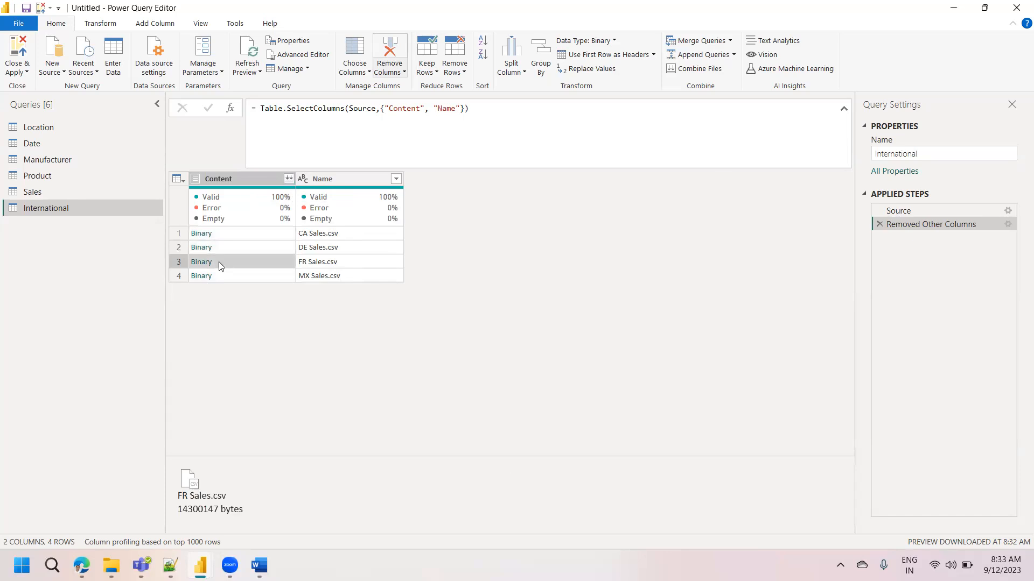
{"action": "left_click", "coordinate": [219, 274]}
{"action": "left_click", "coordinate": [341, 234]}
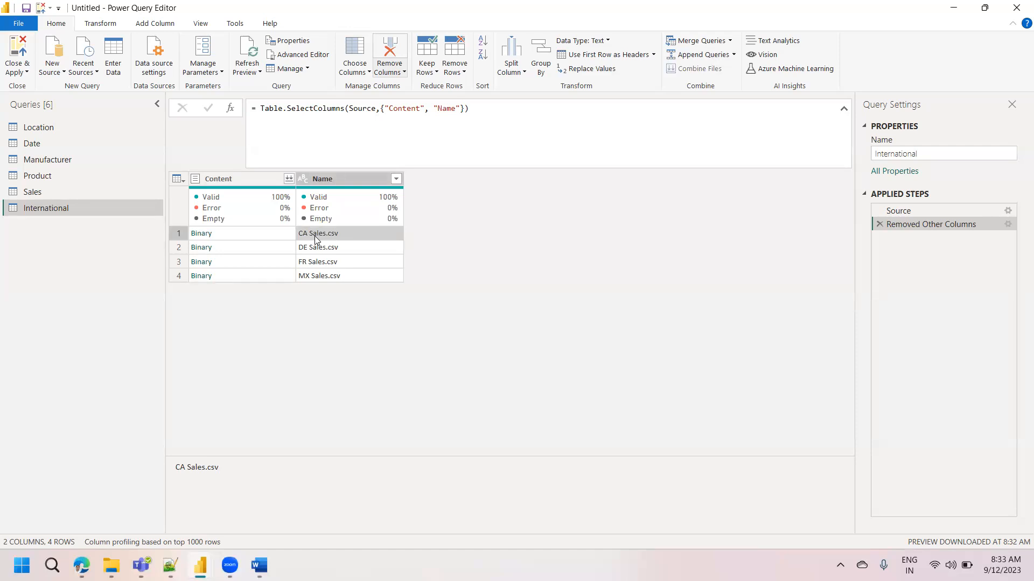
{"action": "left_click", "coordinate": [316, 250]}
{"action": "left_click", "coordinate": [316, 262]}
{"action": "left_click", "coordinate": [316, 274]}
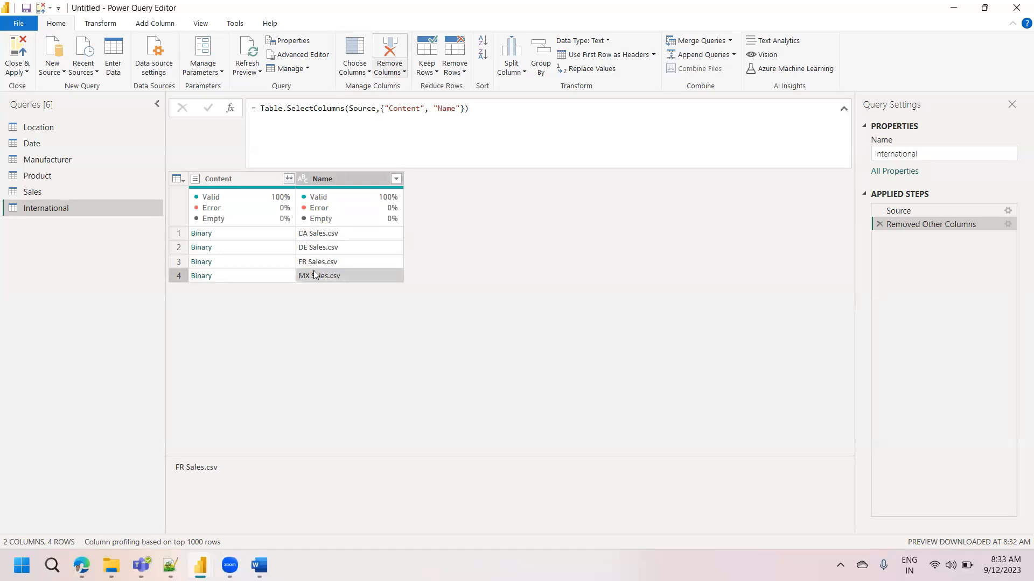
Step: Combine the files of the Content column, using the first file as the sample file with comma delimiter
{"action": "left_click", "coordinate": [282, 179]}
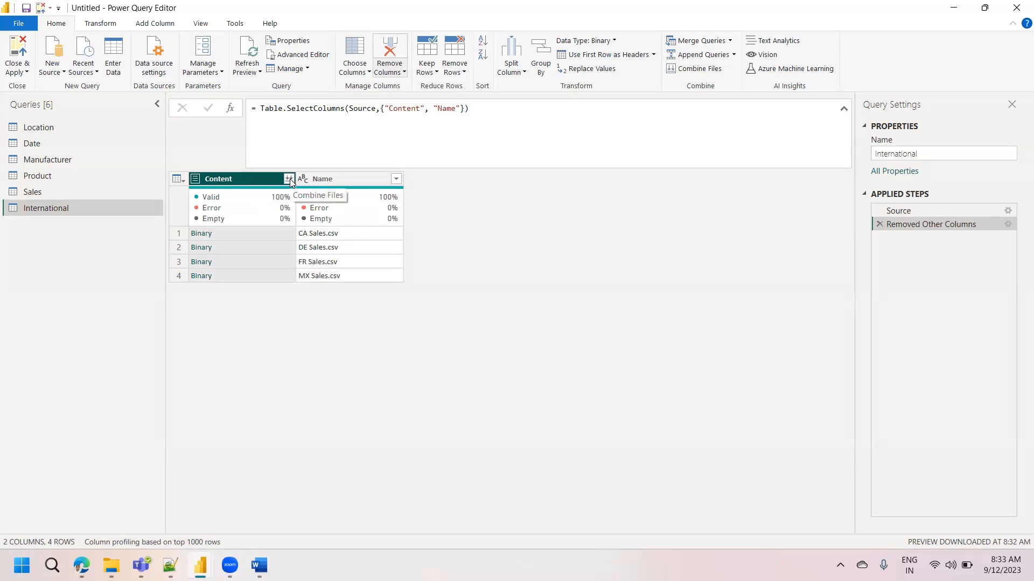
{"action": "left_click", "coordinate": [290, 178]}
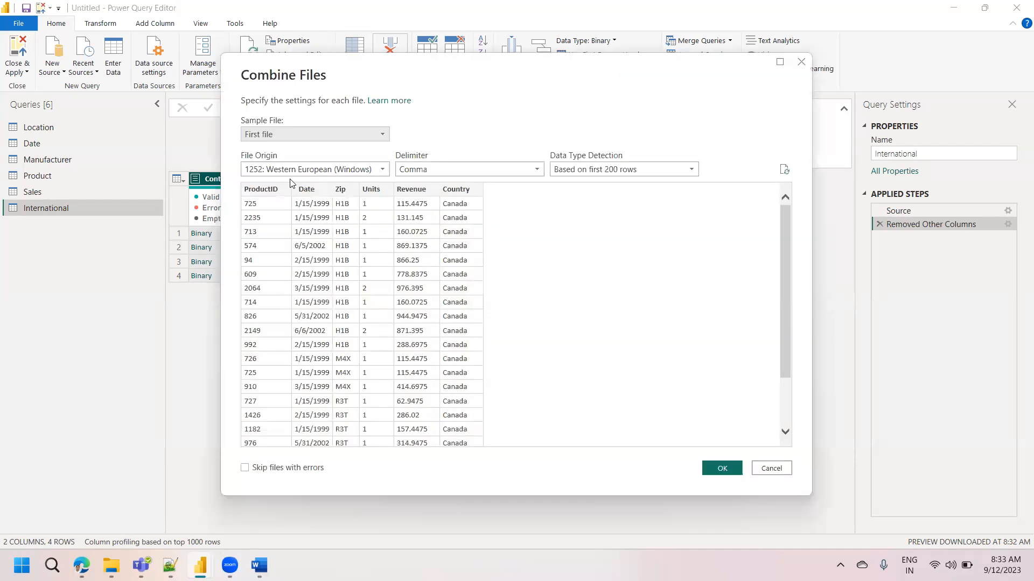
{"action": "left_click", "coordinate": [266, 135]}
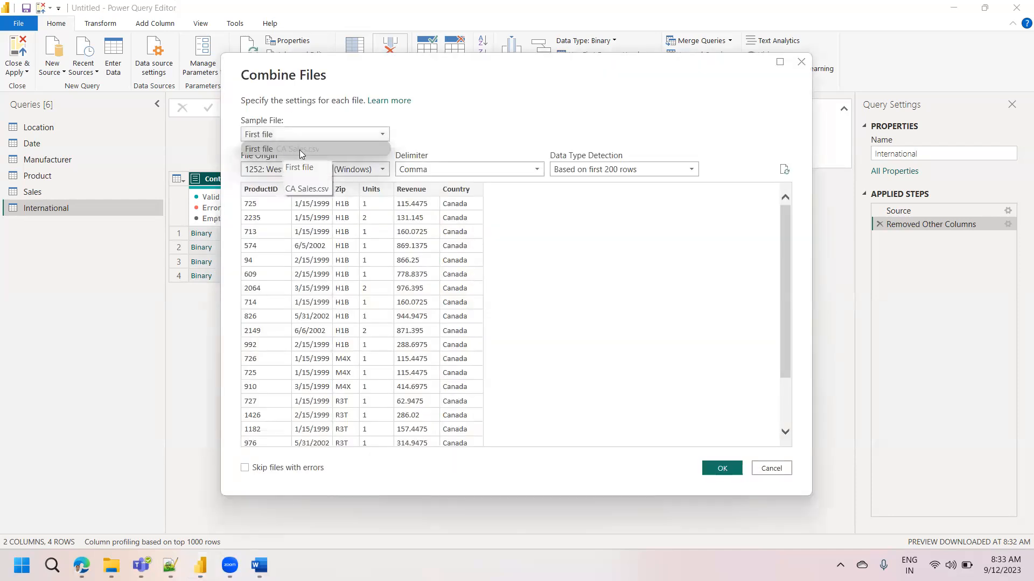
{"action": "mouse_move", "coordinate": [111, 565]}
{"action": "left_click", "coordinate": [110, 490]}
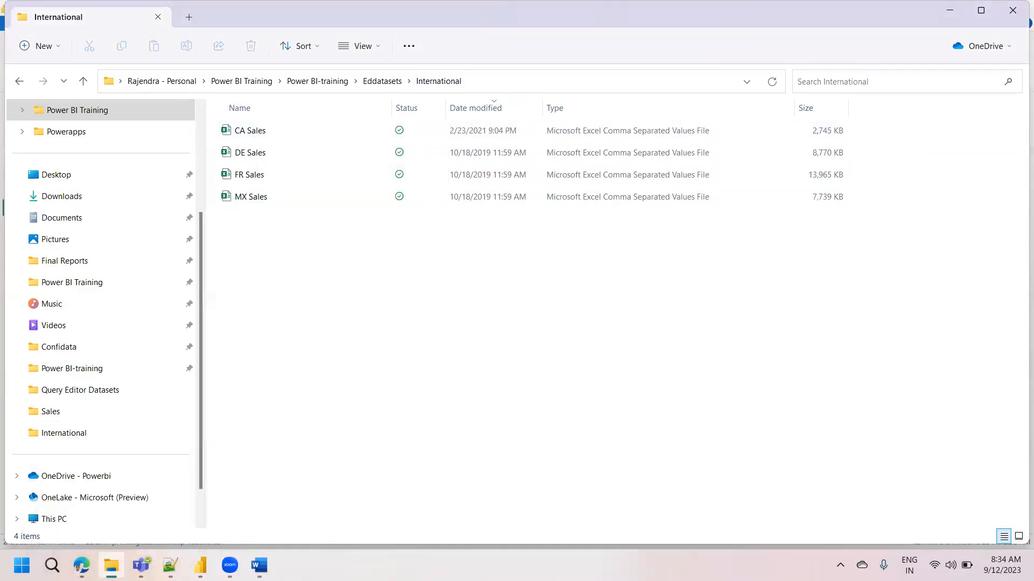
{"action": "key", "text": "alt+Tab"}
{"action": "left_click", "coordinate": [273, 136]}
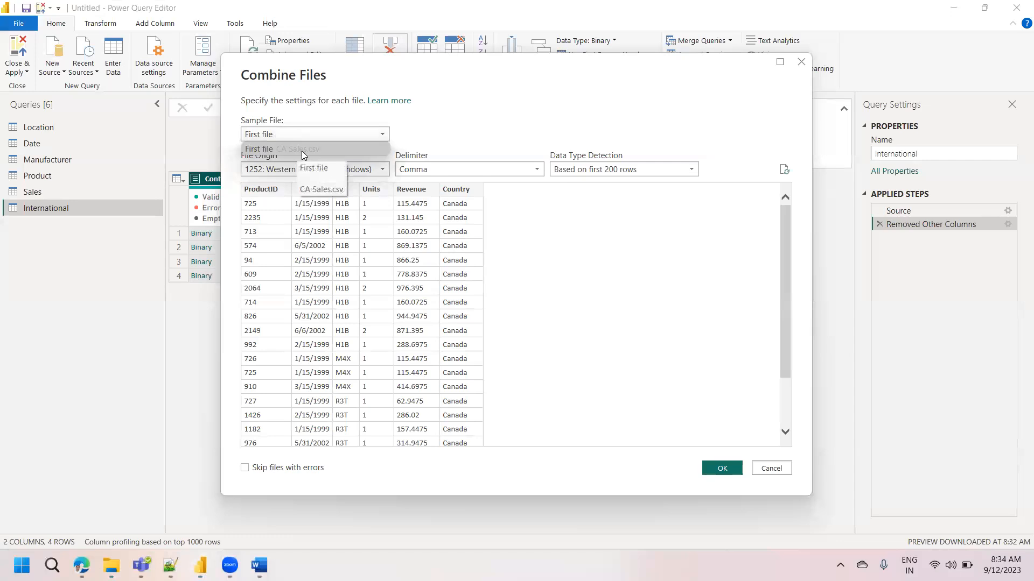
{"action": "left_click", "coordinate": [302, 149]}
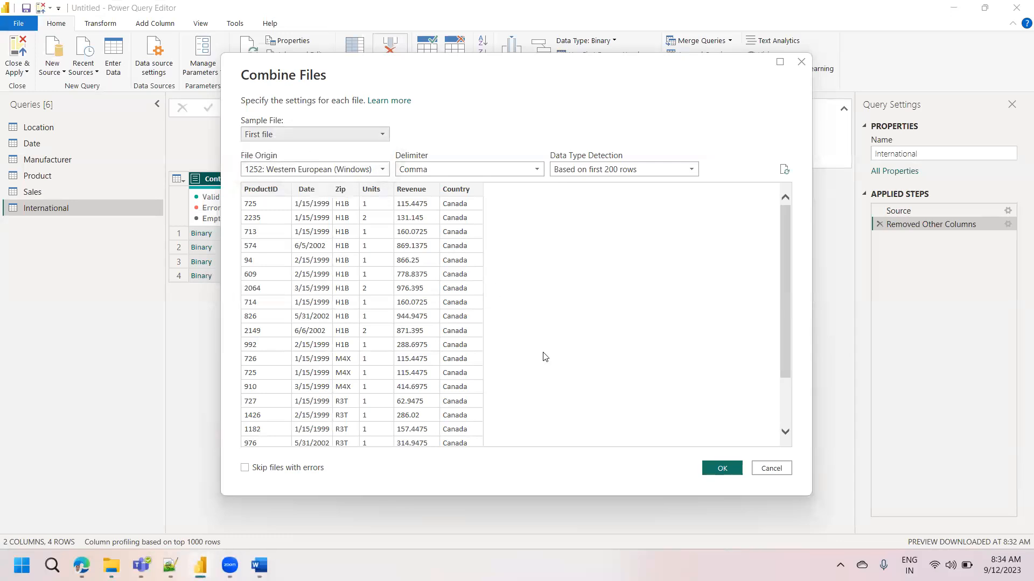
{"action": "left_click", "coordinate": [737, 472]}
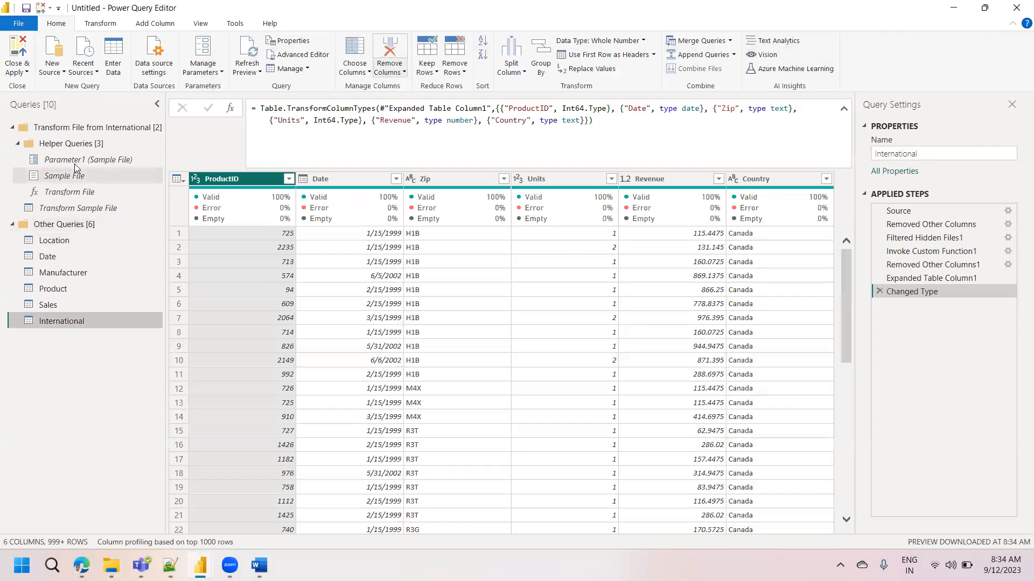
Step: Examine the helper queries Parameter1, Sample File and Transform File generated for the International folder
{"action": "left_click", "coordinate": [67, 145]}
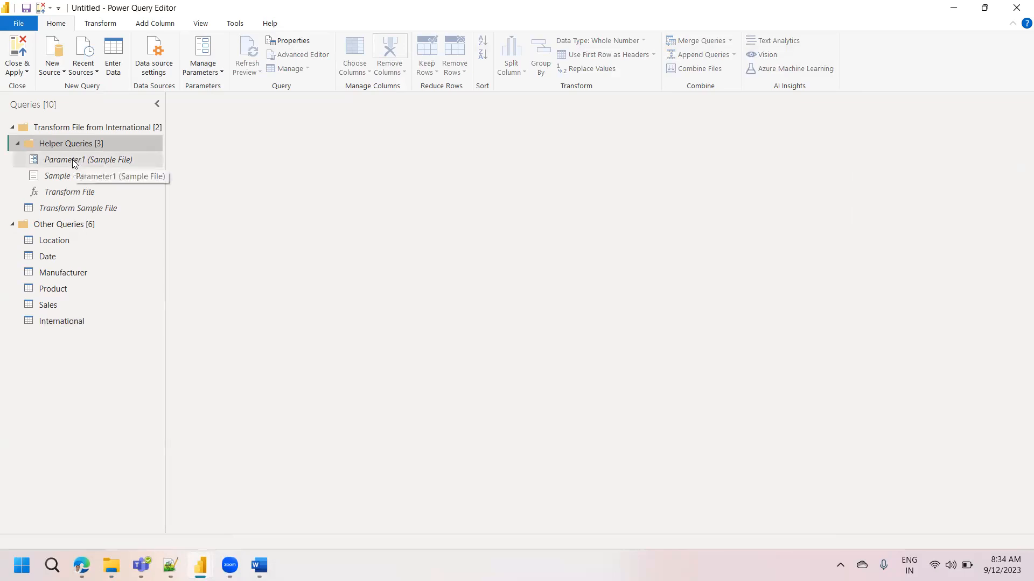
{"action": "left_click", "coordinate": [73, 163]}
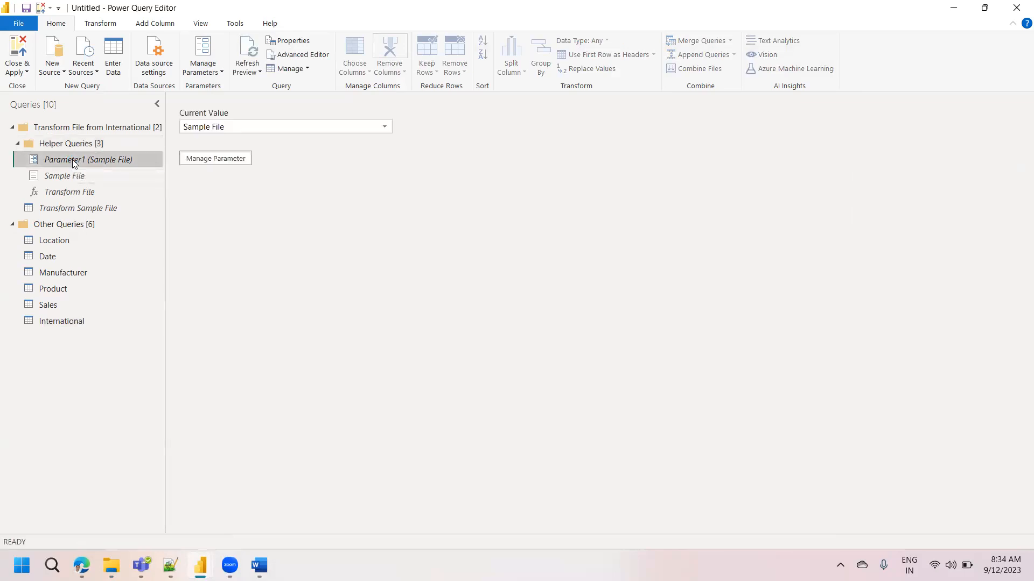
{"action": "left_click", "coordinate": [74, 177]}
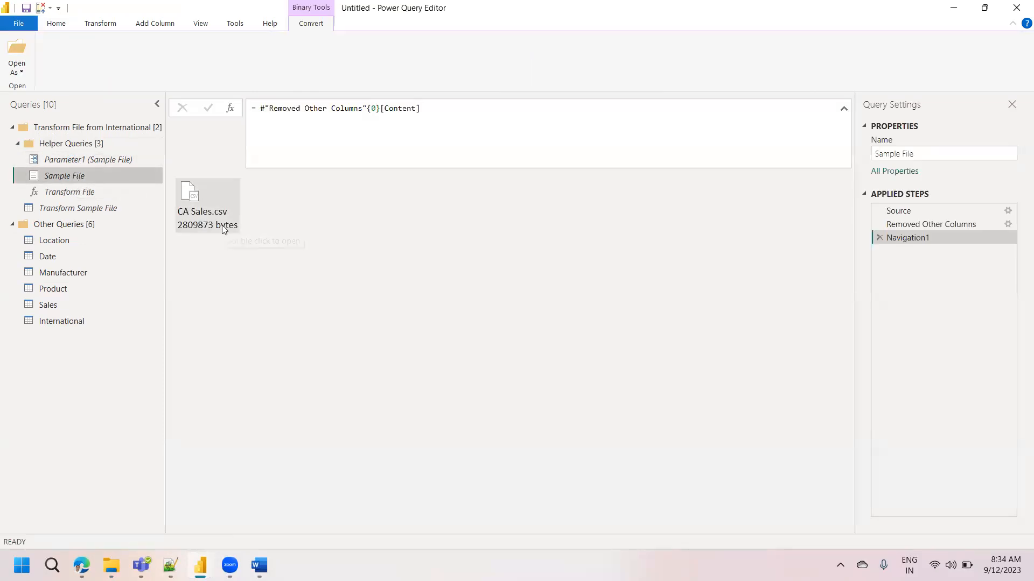
{"action": "left_click", "coordinate": [85, 192]}
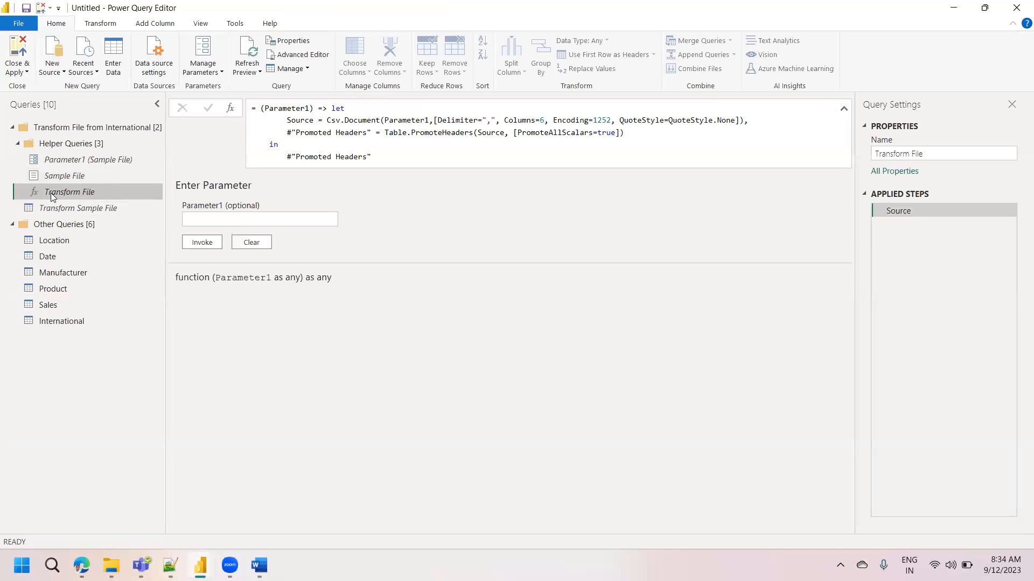
Step: Revisit the Parameter1 parameter, the Sample File and the Transform File function in the Helper Queries group
{"action": "left_click", "coordinate": [62, 165]}
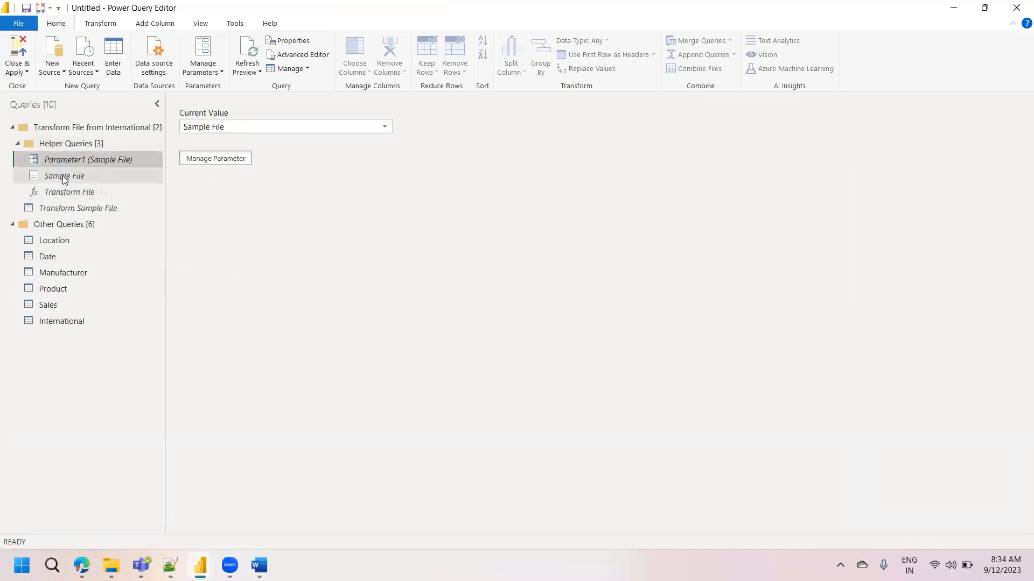
{"action": "left_click", "coordinate": [62, 176]}
{"action": "left_click", "coordinate": [60, 187]}
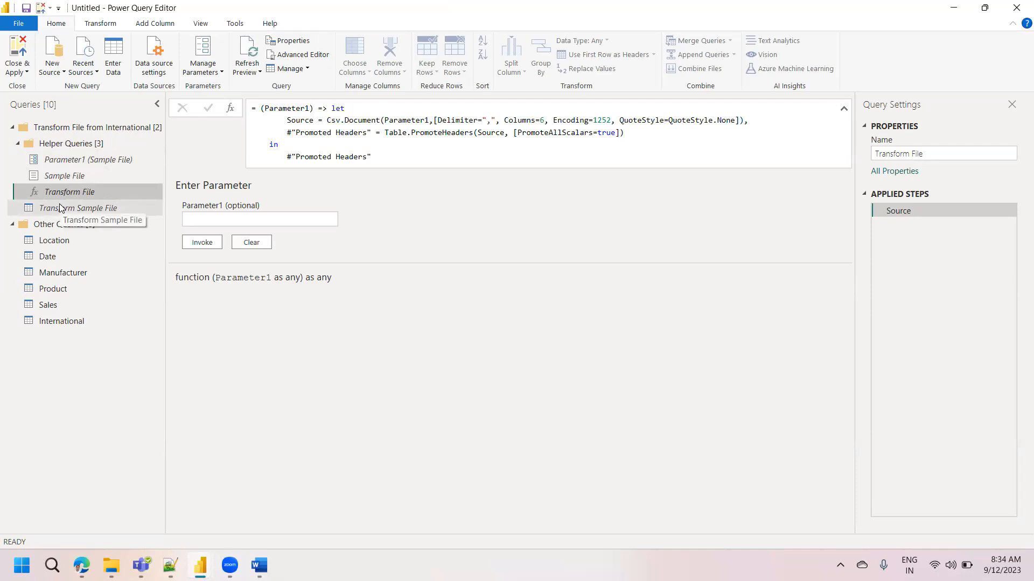
Step: Load the complete list of Country values in the Transform Sample File query to check which countries it contains
{"action": "left_click", "coordinate": [59, 208]}
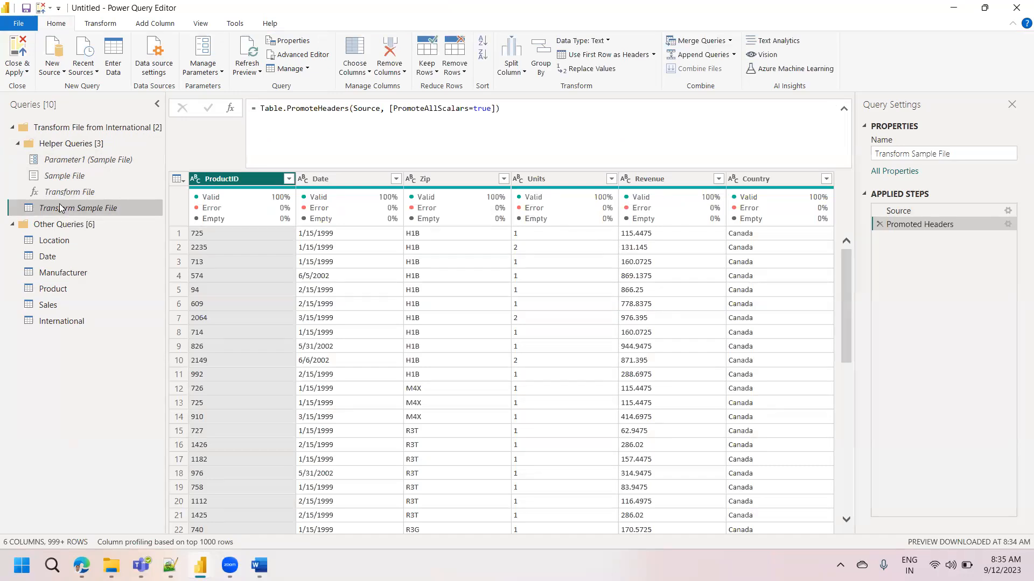
{"action": "left_click", "coordinate": [799, 182]}
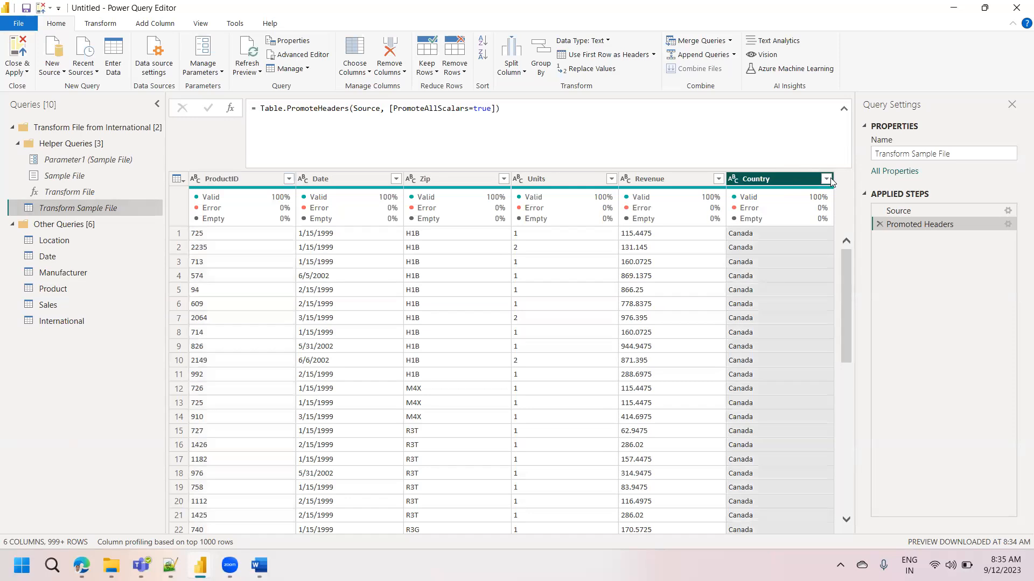
{"action": "left_click", "coordinate": [826, 179]}
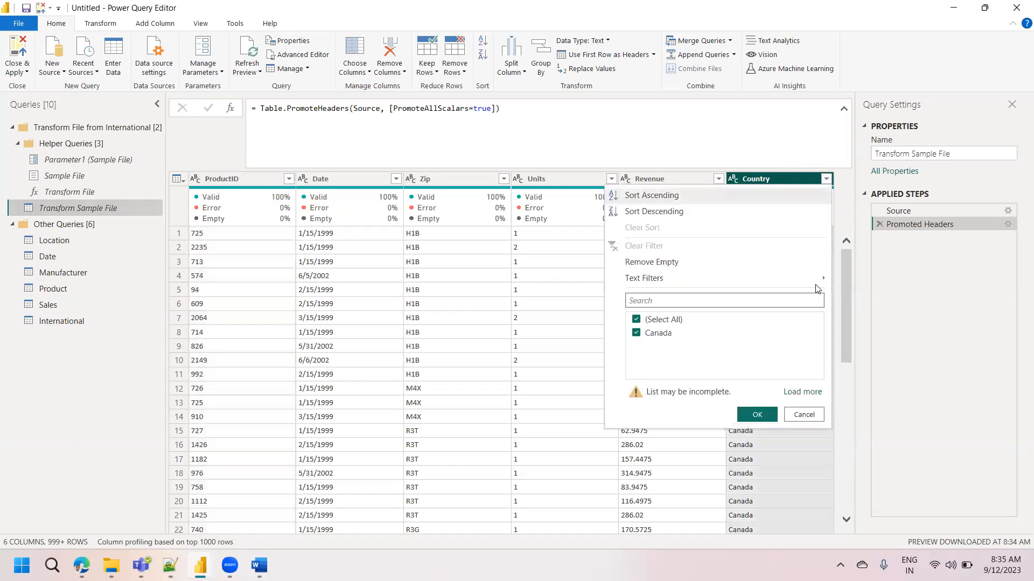
{"action": "left_click", "coordinate": [801, 397]}
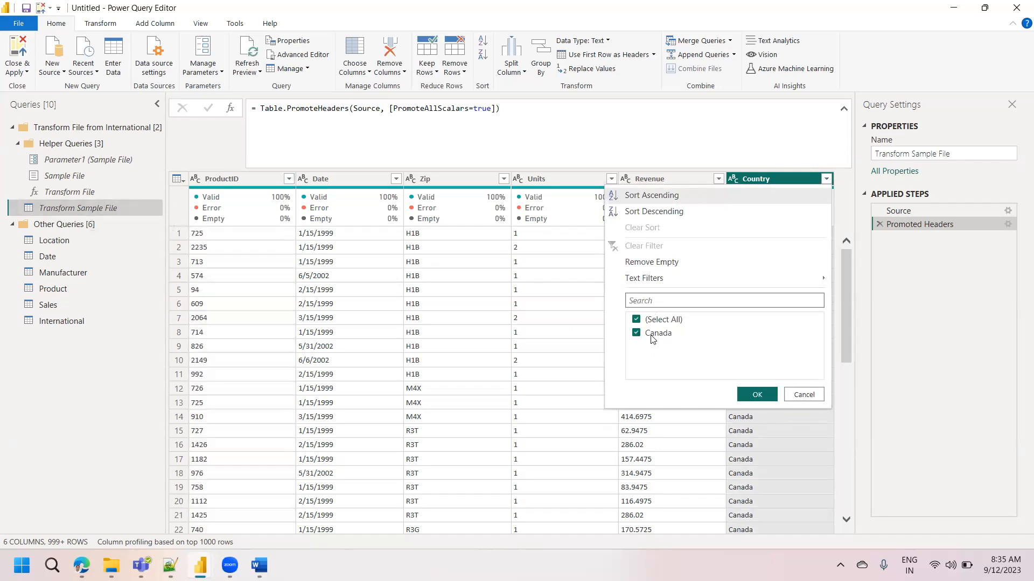
{"action": "left_click", "coordinate": [77, 364]}
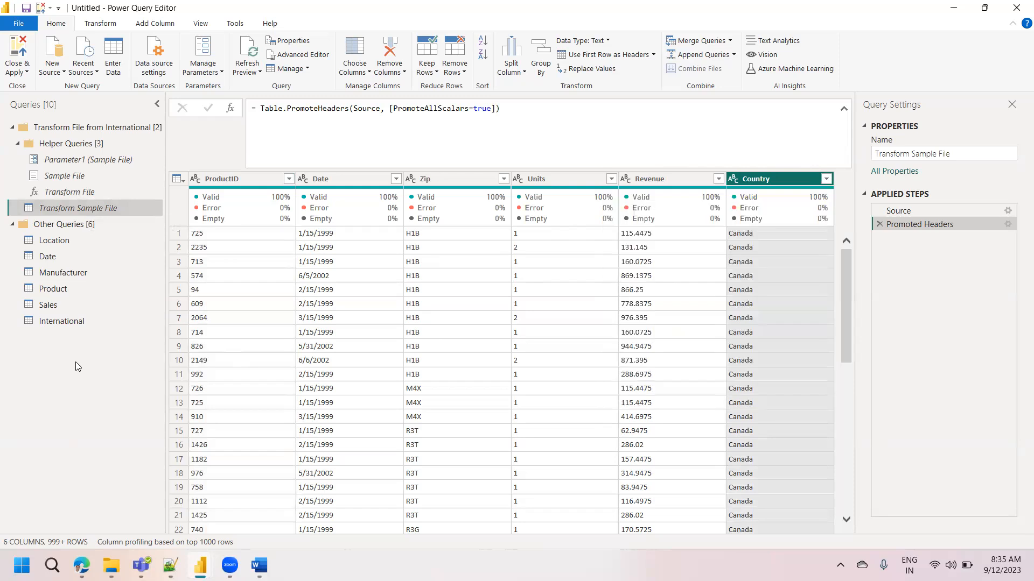
Step: Load the complete list of Country values in the combined International query to check which countries it contains
{"action": "left_click", "coordinate": [69, 321]}
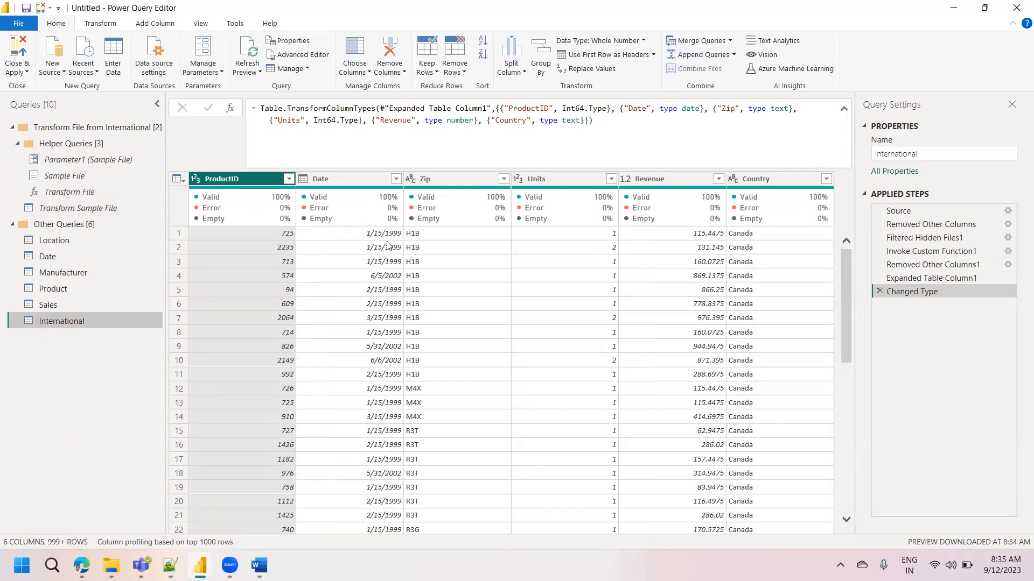
{"action": "left_click", "coordinate": [831, 183]}
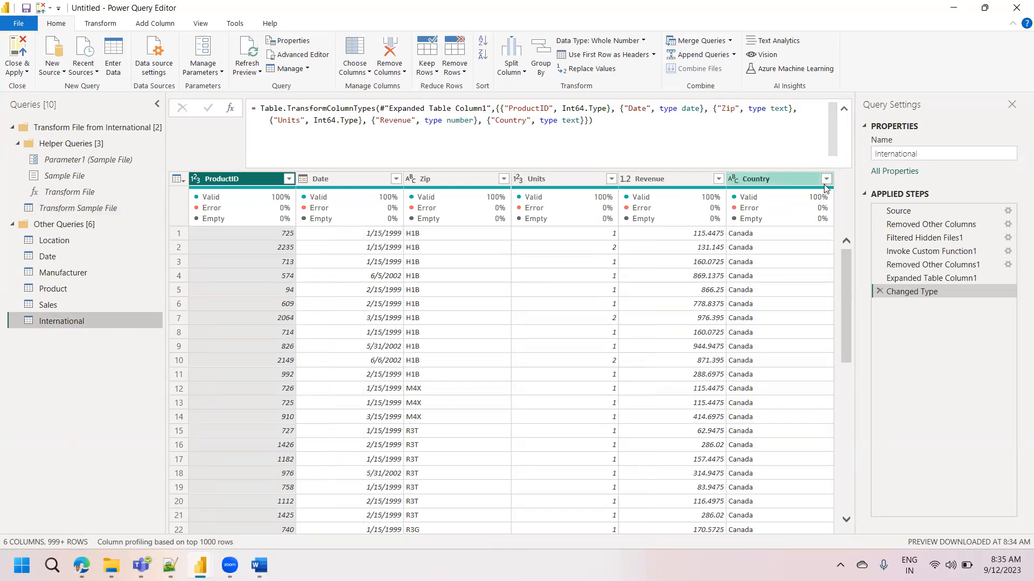
{"action": "left_click", "coordinate": [825, 179]}
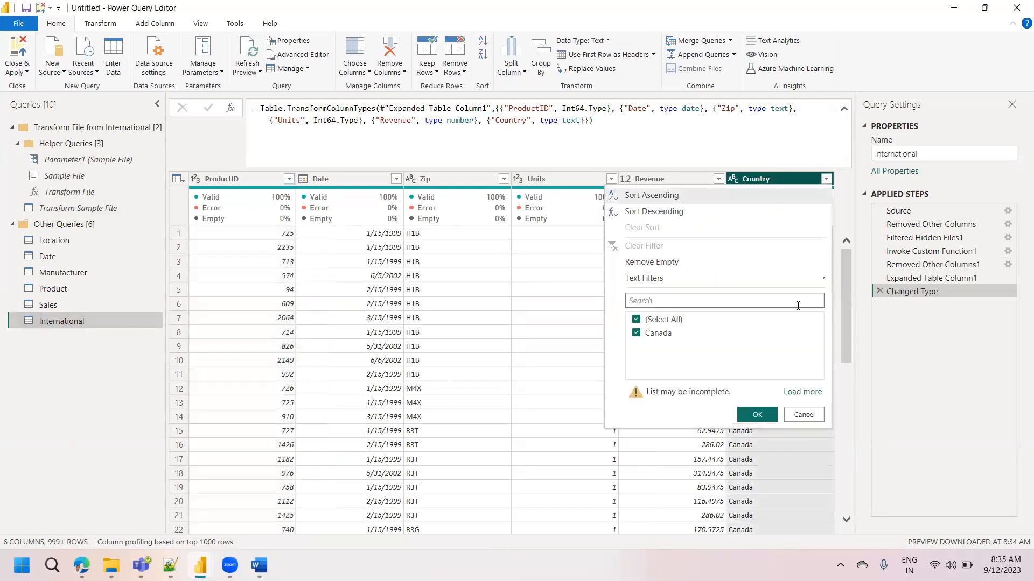
{"action": "left_click", "coordinate": [796, 392]}
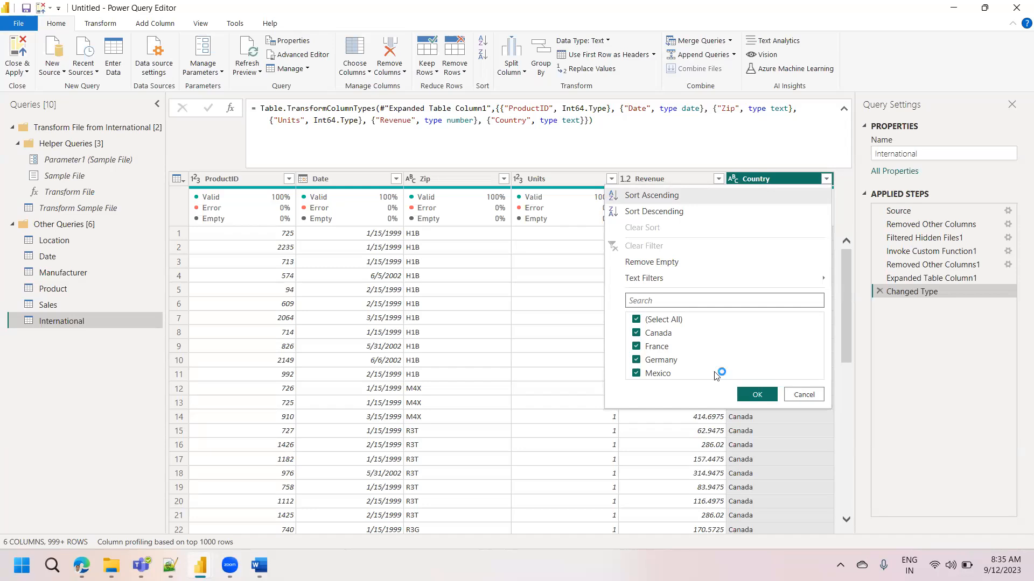
Step: Trace the combine process from the parameter, sample file and function through Transform Sample File to the International query
{"action": "left_click", "coordinate": [87, 148]}
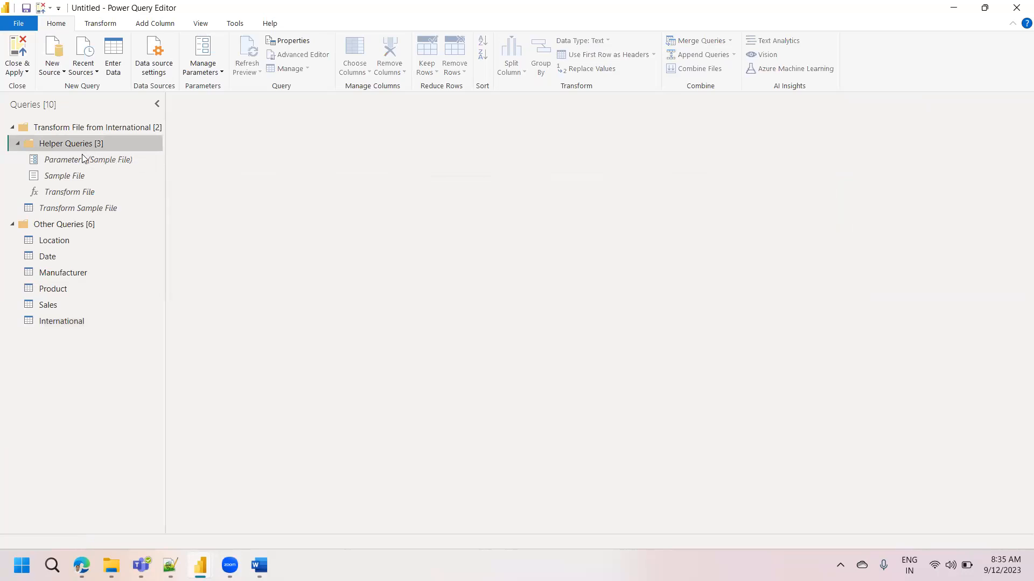
{"action": "left_click", "coordinate": [83, 160]}
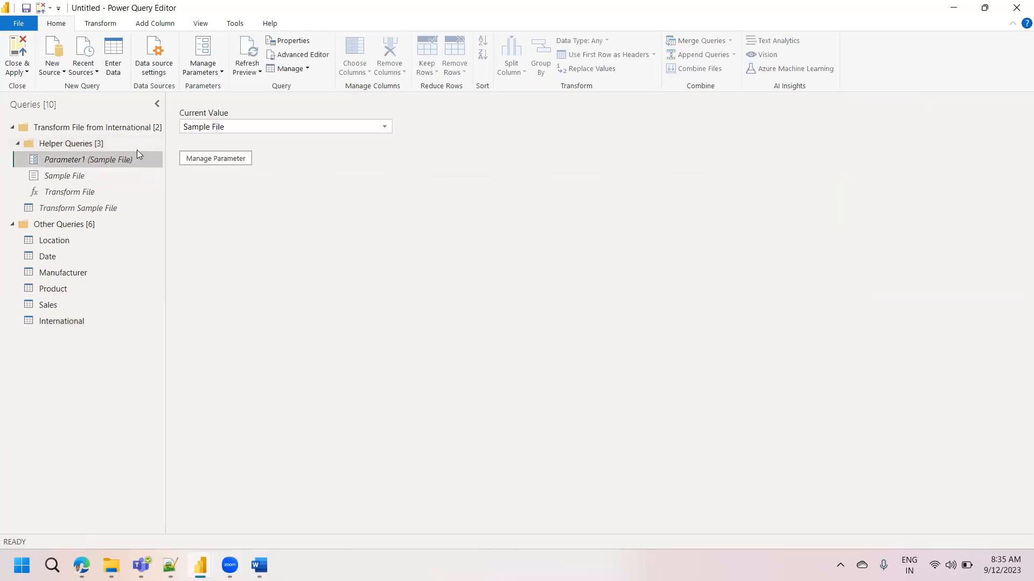
{"action": "left_click", "coordinate": [82, 174]}
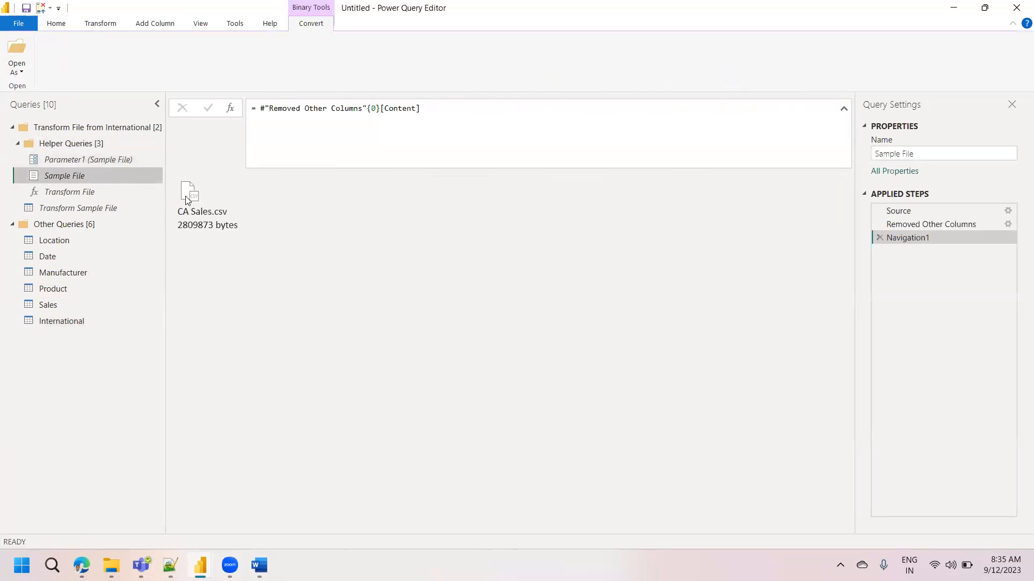
{"action": "left_click", "coordinate": [89, 193]}
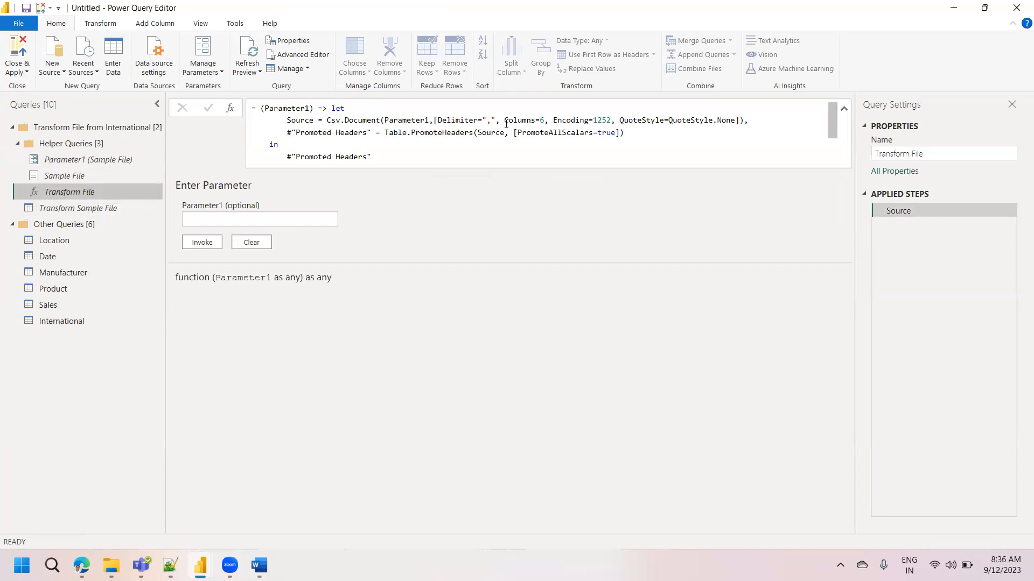
{"action": "left_click", "coordinate": [56, 209]}
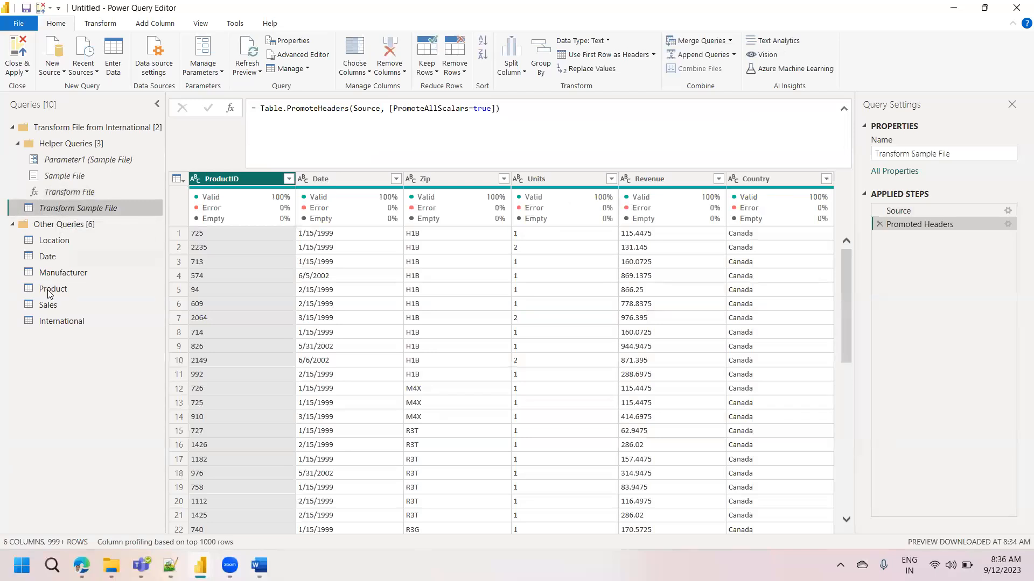
{"action": "left_click", "coordinate": [52, 320]}
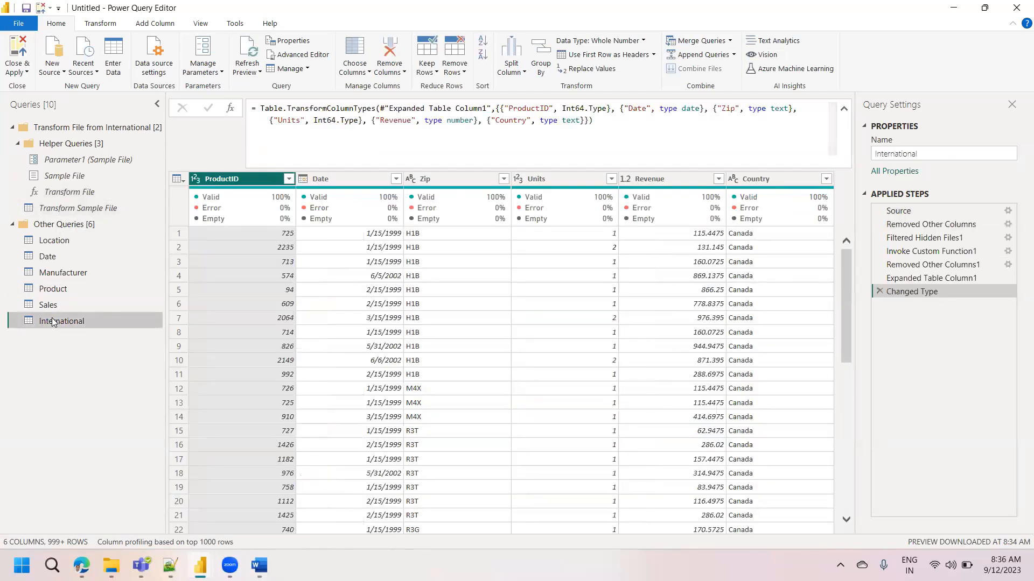
{"action": "left_click", "coordinate": [450, 74]}
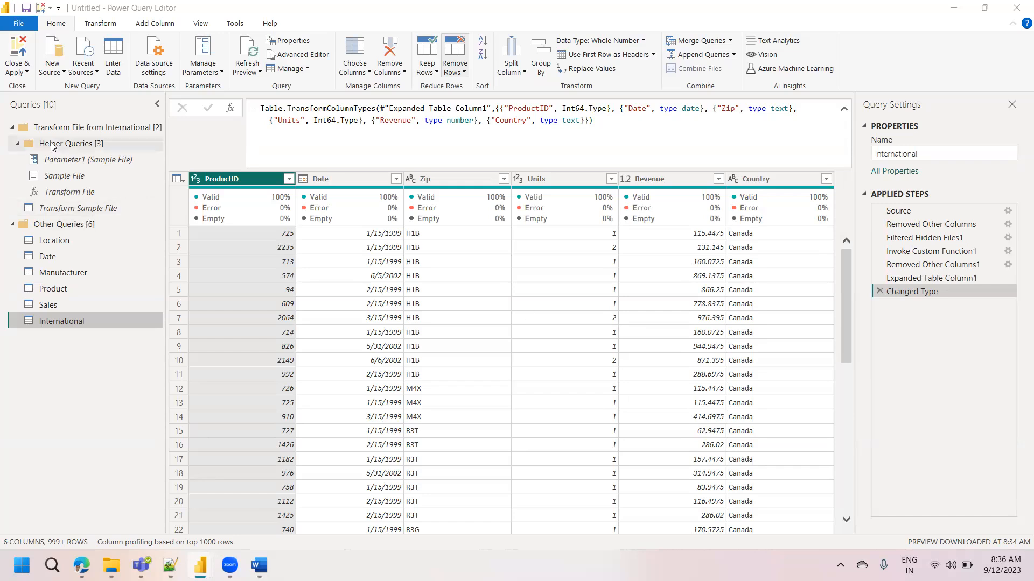
Step: Check how Parameter1 and Sample File relate to the Transform Sample File query
{"action": "left_click", "coordinate": [81, 161]}
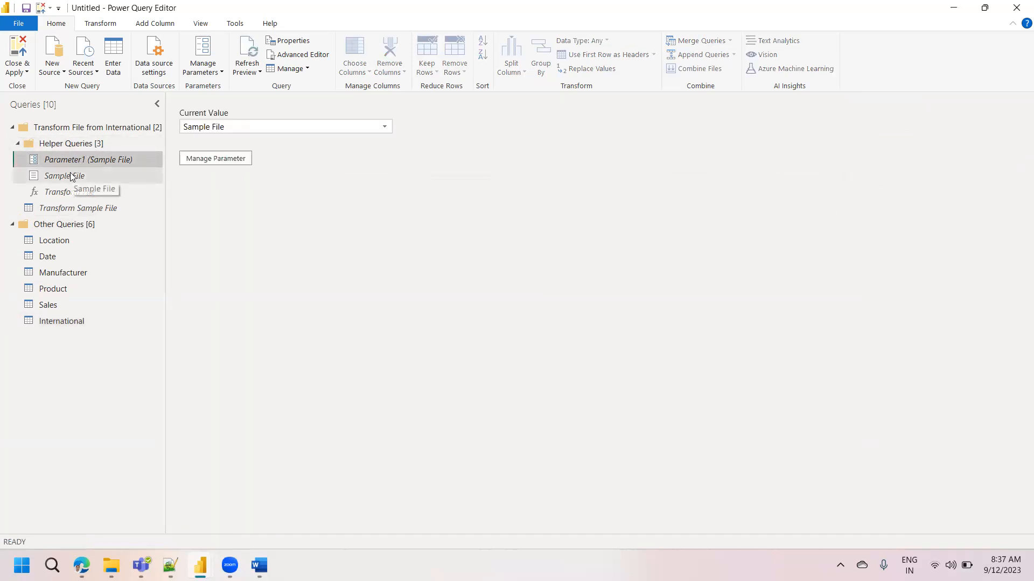
{"action": "left_click", "coordinate": [72, 176]}
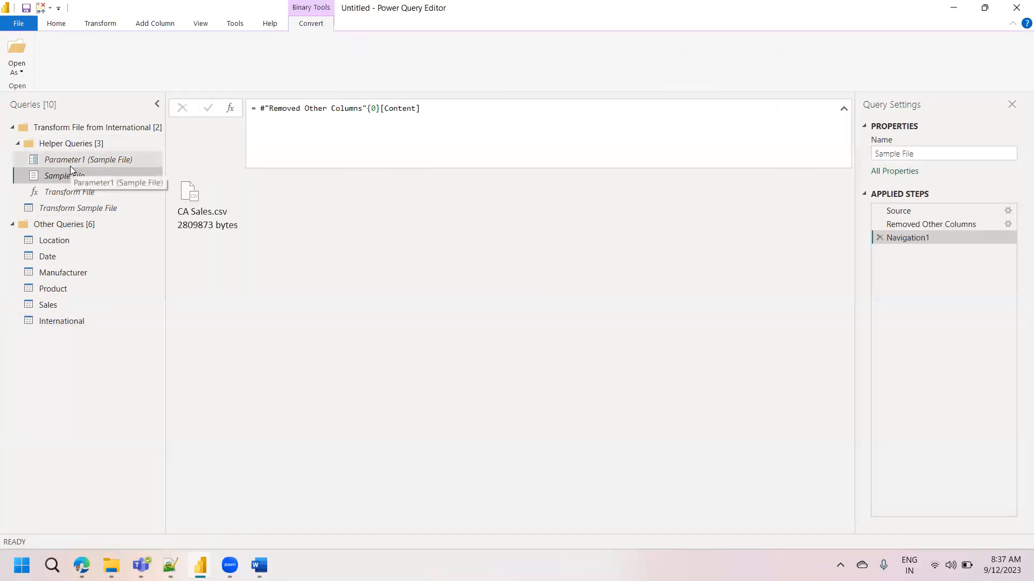
{"action": "left_click", "coordinate": [70, 166]}
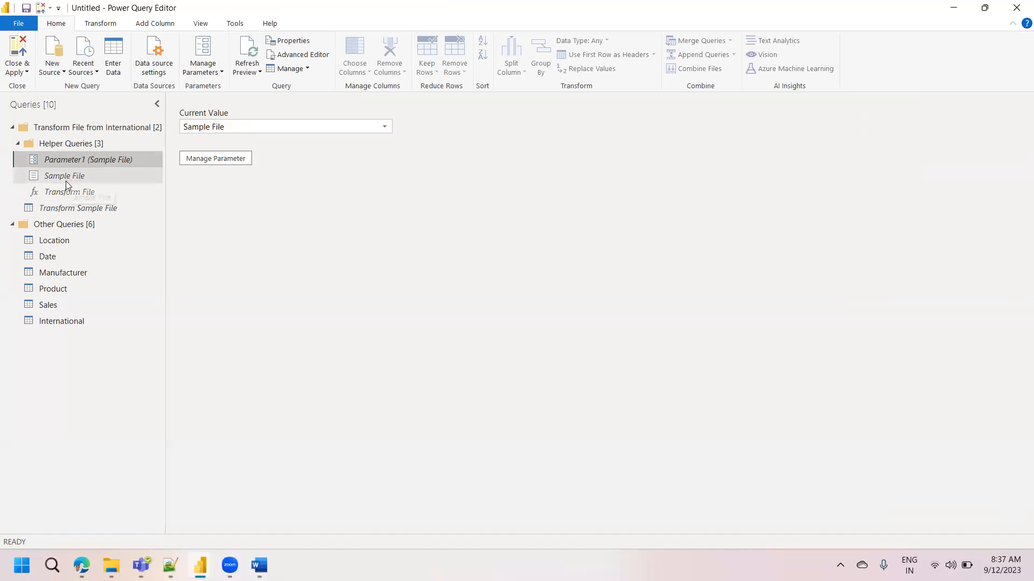
{"action": "left_click", "coordinate": [61, 207]}
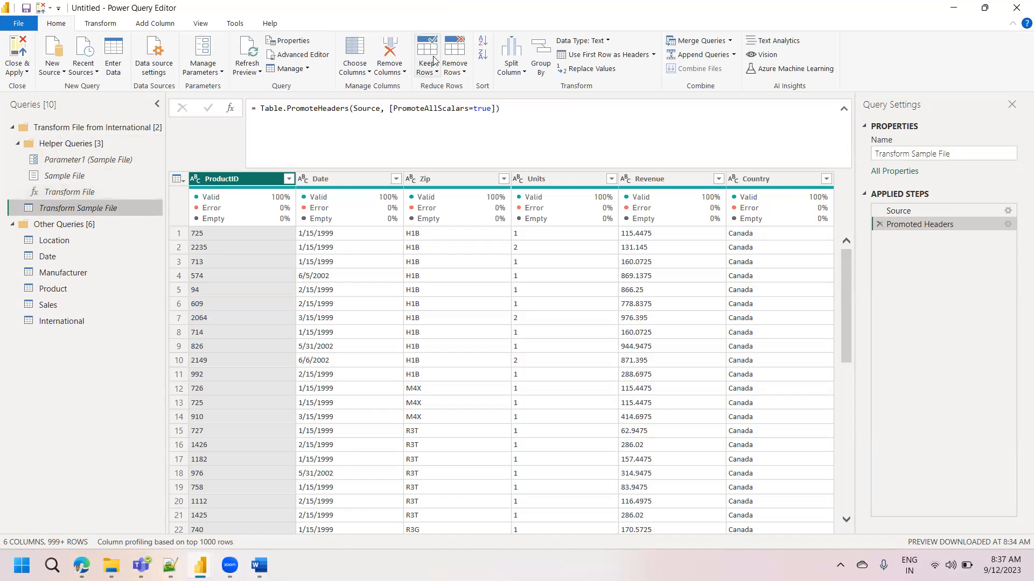
Step: Compare the columns and data types of the Sales query with those of the International query
{"action": "left_click", "coordinate": [51, 306]}
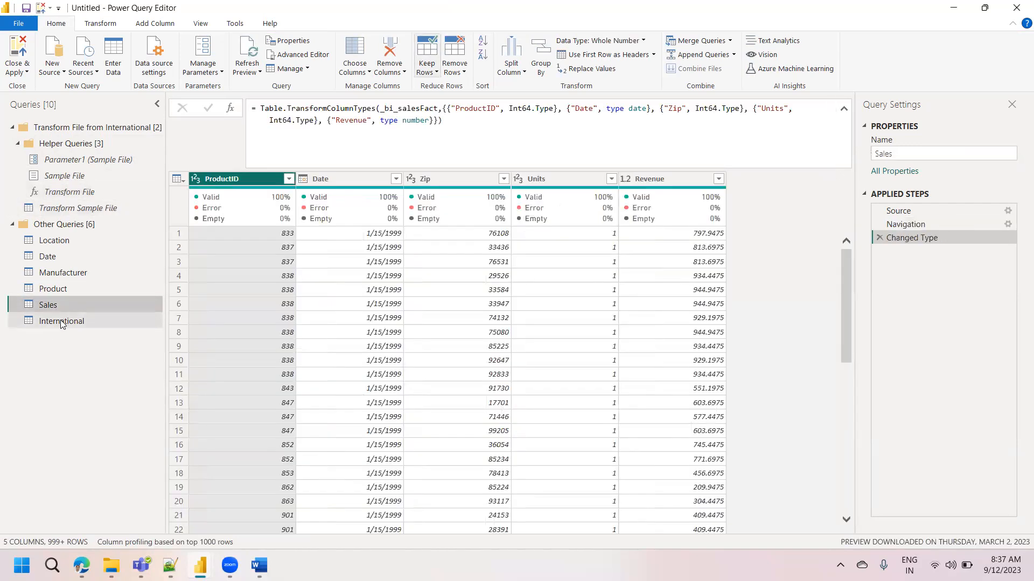
{"action": "left_click", "coordinate": [60, 321]}
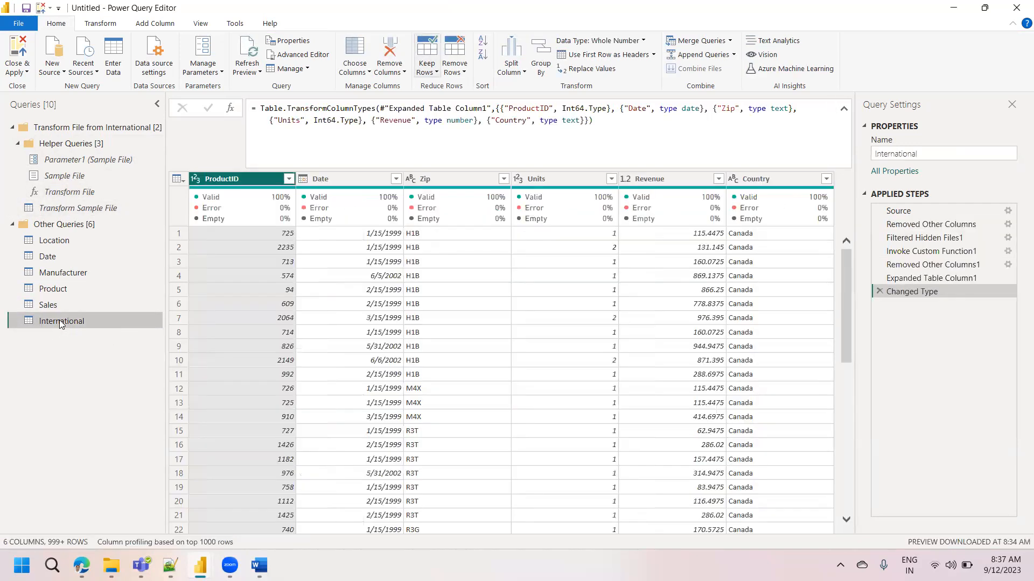
{"action": "left_click", "coordinate": [51, 306]}
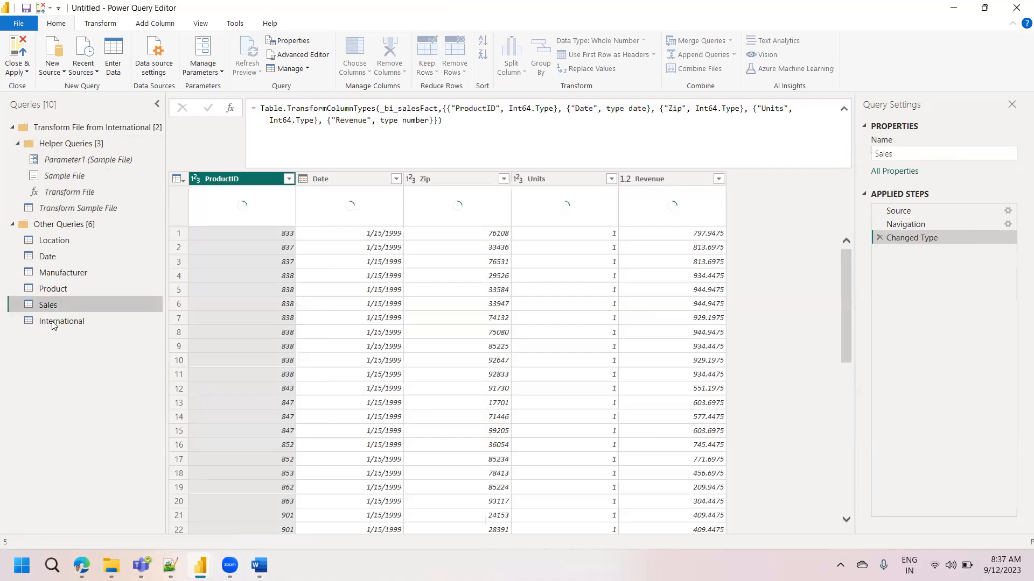
{"action": "left_click", "coordinate": [53, 323]}
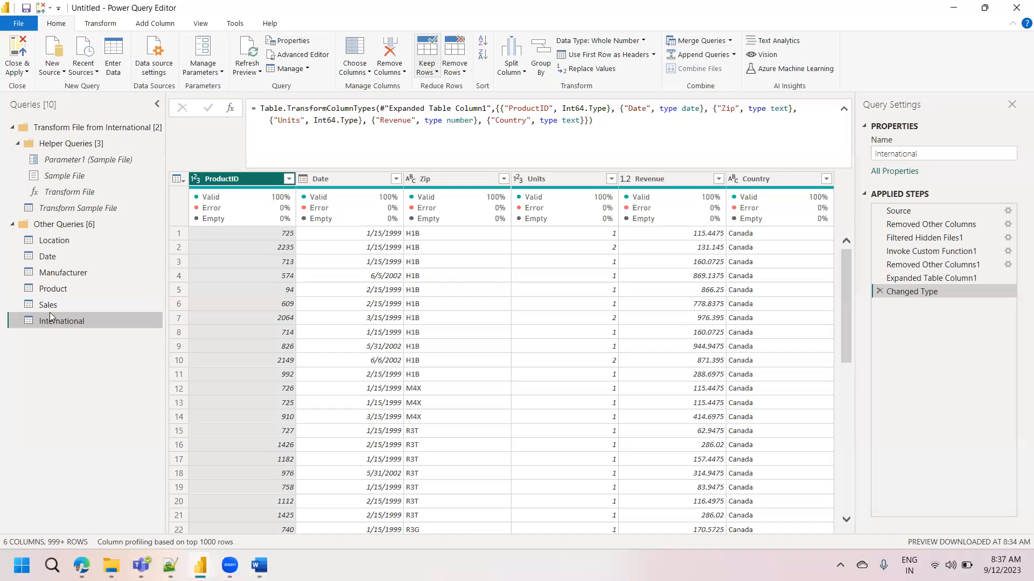
{"action": "left_click", "coordinate": [48, 306]}
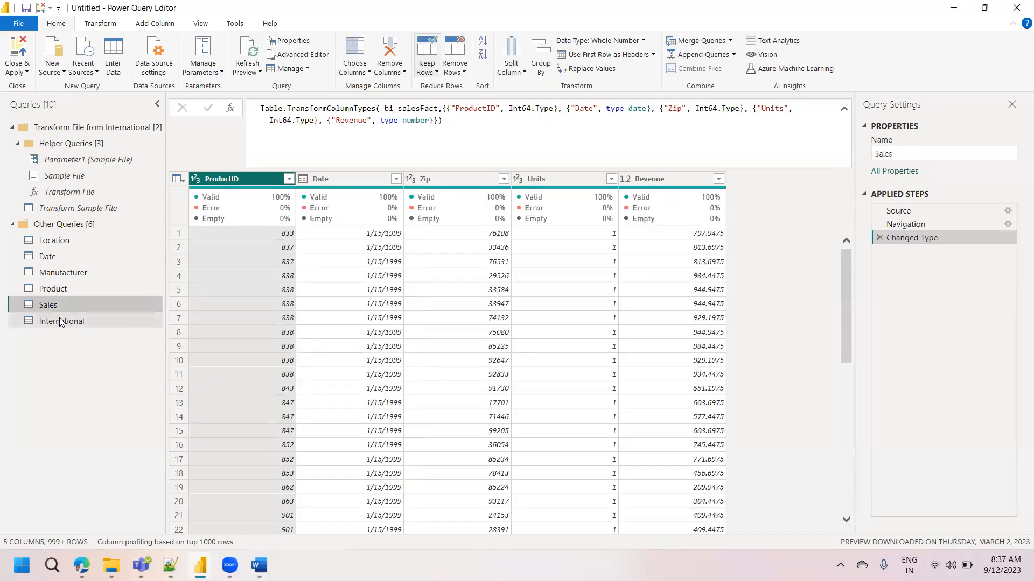
{"action": "left_click", "coordinate": [60, 321]}
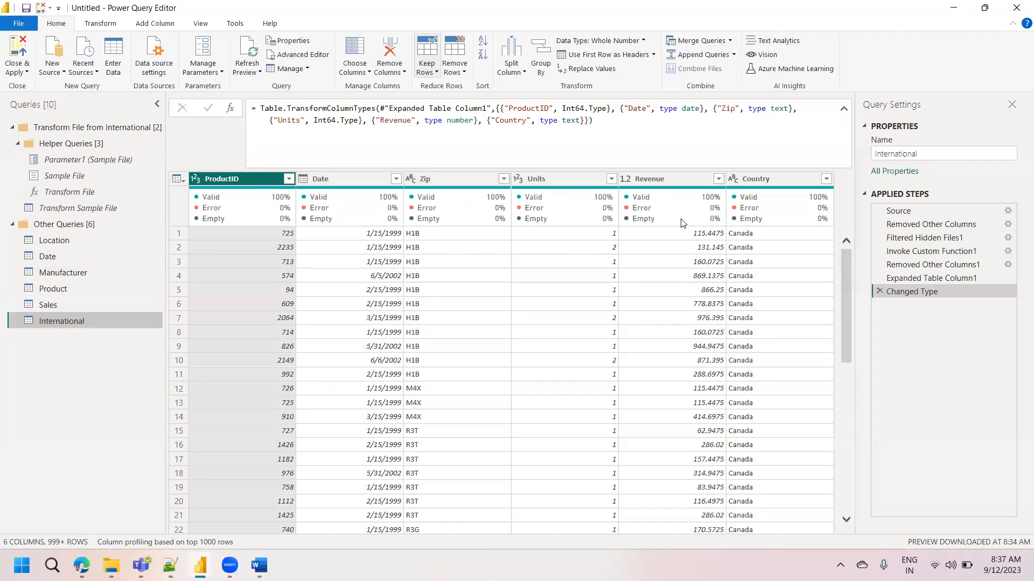
{"action": "left_click", "coordinate": [49, 305]}
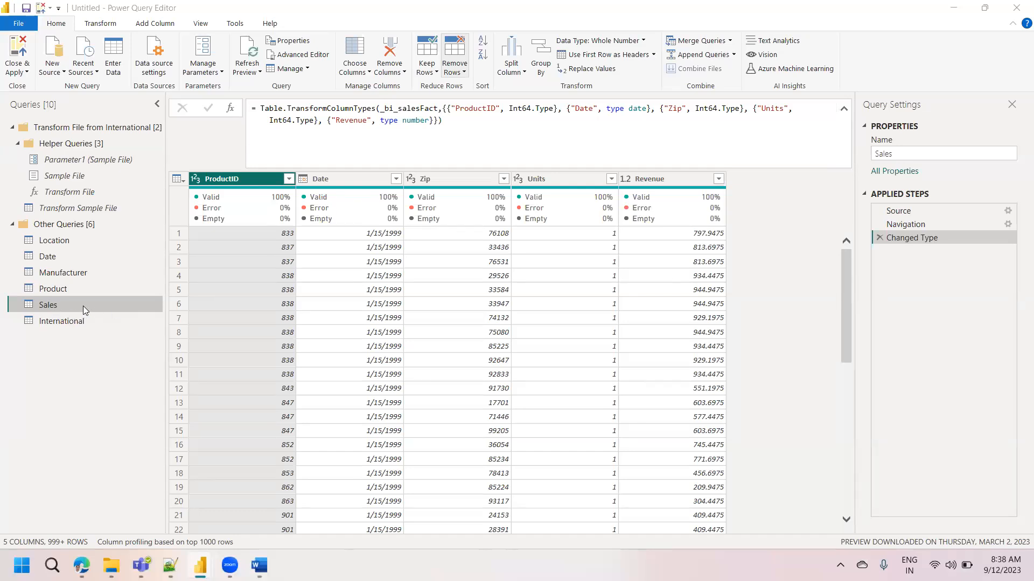
{"action": "left_click", "coordinate": [69, 320]}
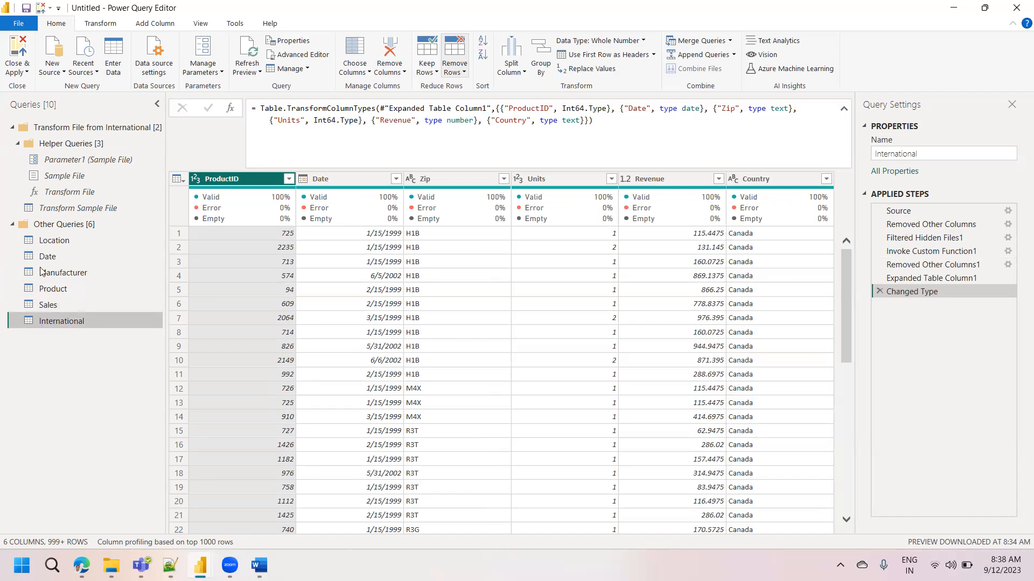
{"action": "left_click", "coordinate": [52, 308]}
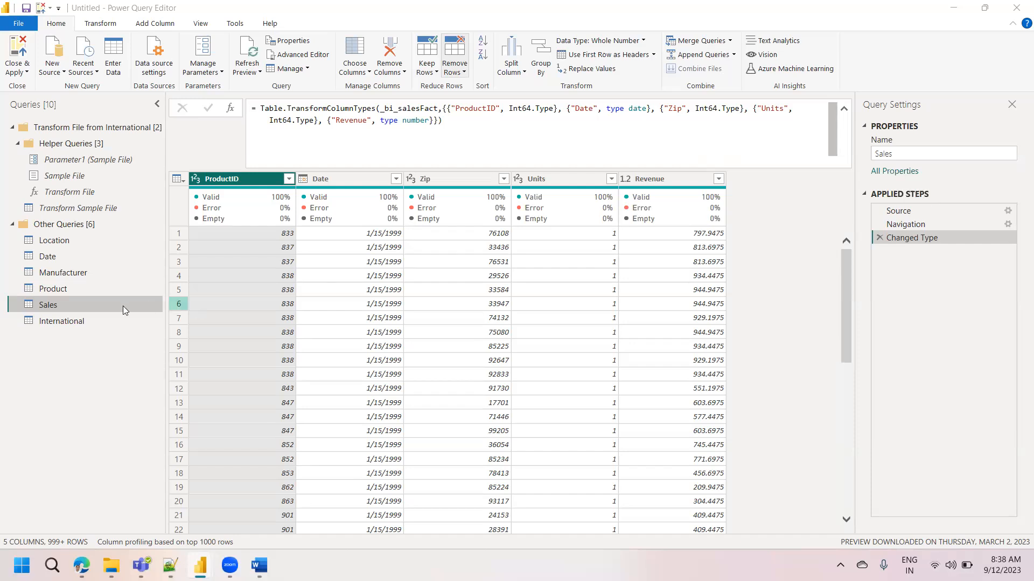
{"action": "left_click", "coordinate": [63, 322]}
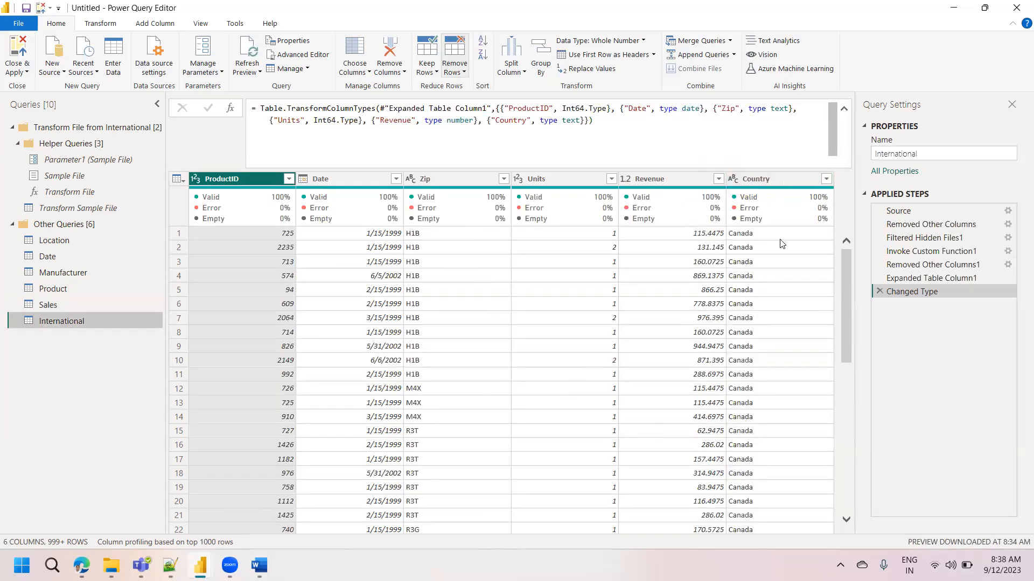
{"action": "left_click", "coordinate": [71, 304]}
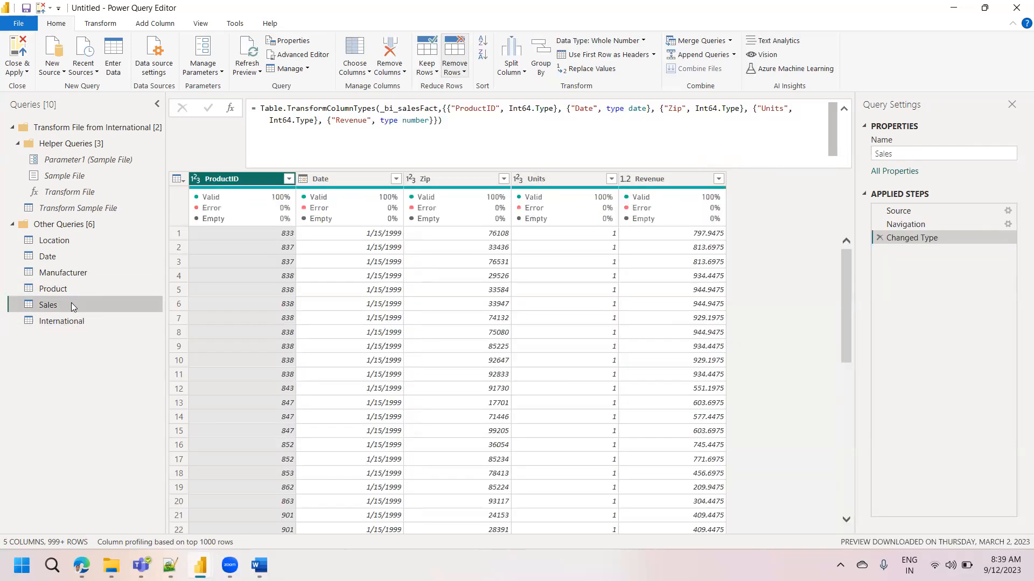
{"action": "left_click", "coordinate": [60, 320]}
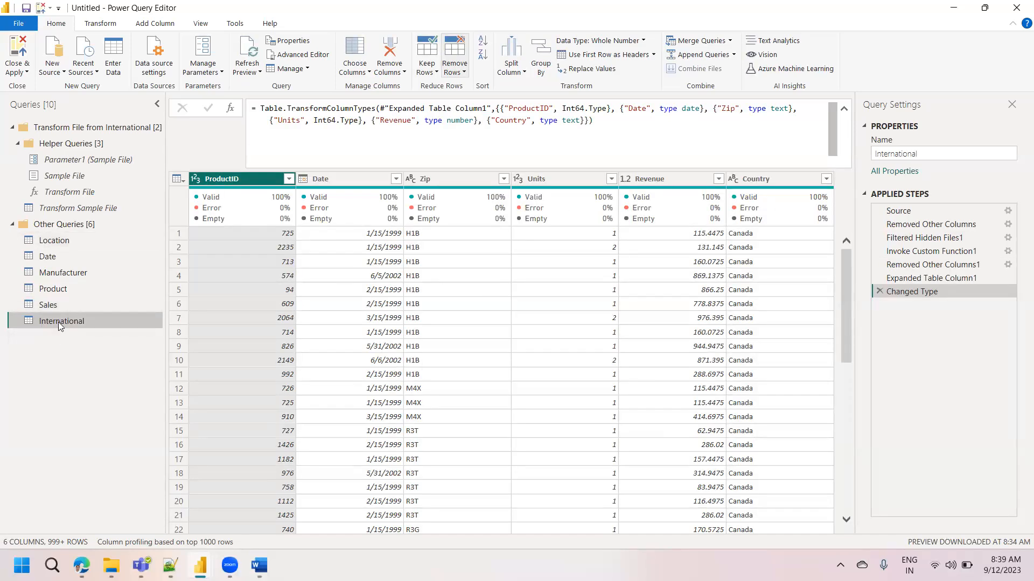
{"action": "left_click", "coordinate": [54, 307]}
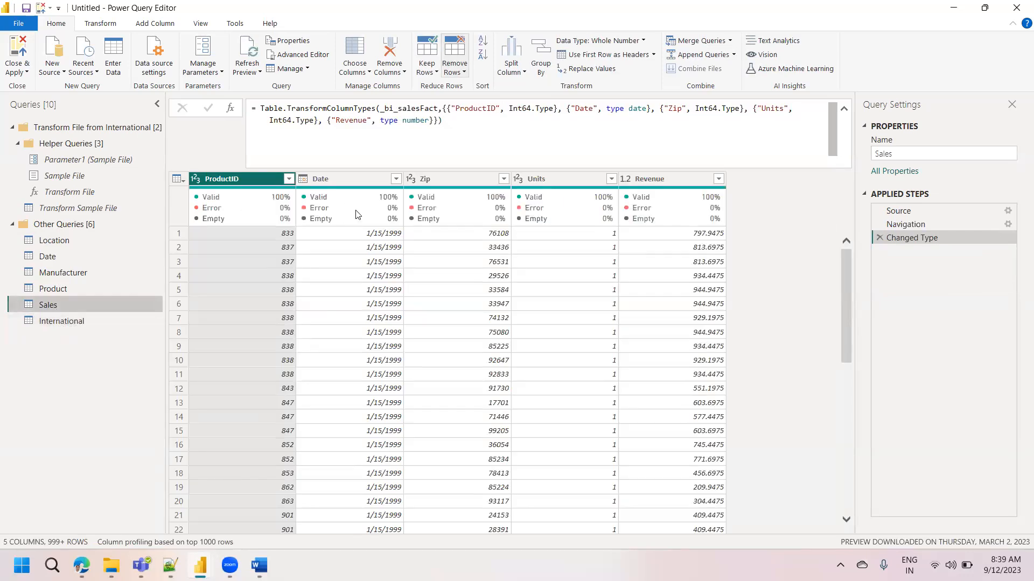
Step: Compare the Zip data type and the Country column between the Sales and International queries
{"action": "mouse_move", "coordinate": [259, 188]}
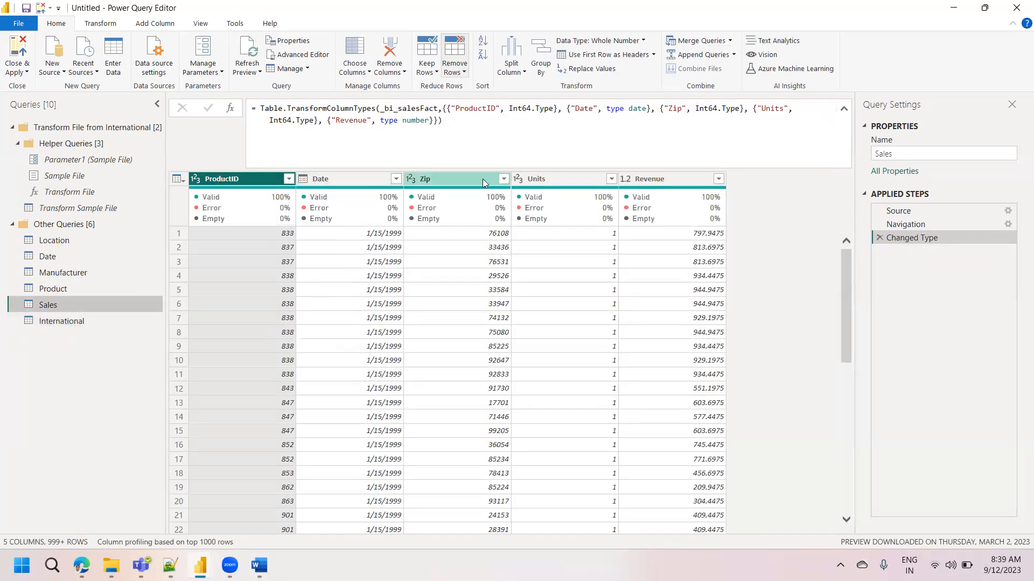
{"action": "left_click", "coordinate": [59, 327]}
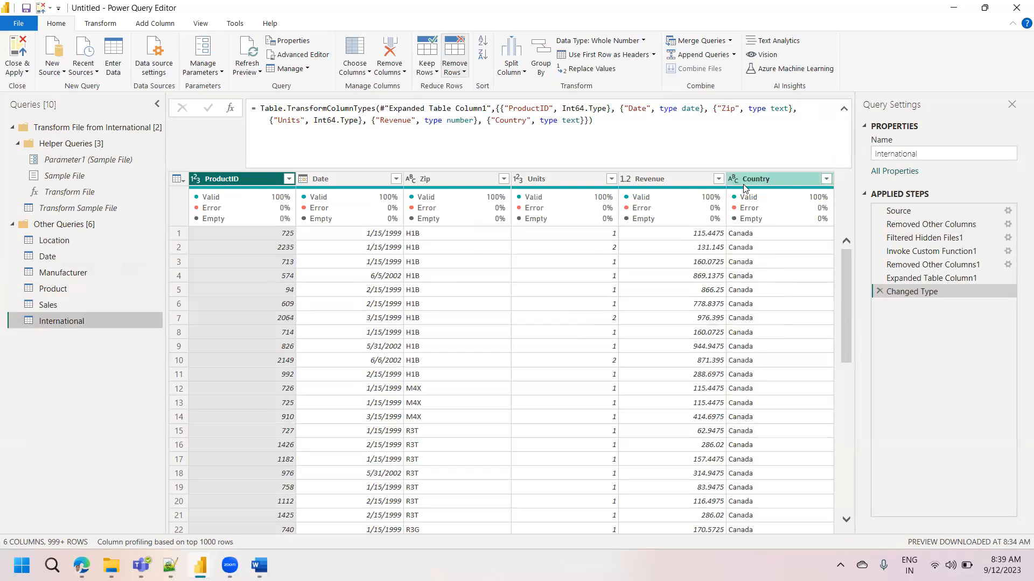
{"action": "left_click", "coordinate": [60, 306]}
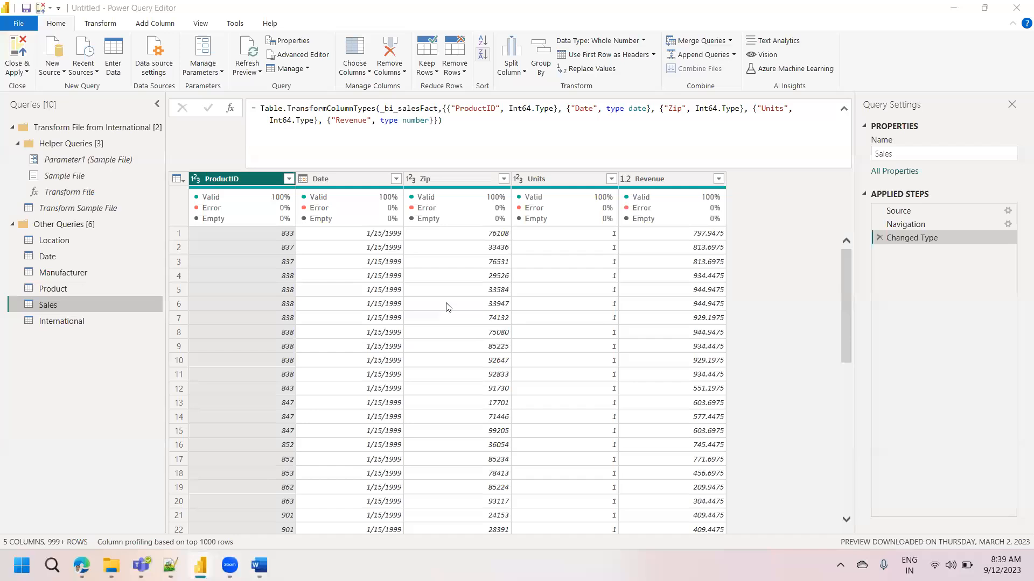
{"action": "left_click", "coordinate": [75, 321]}
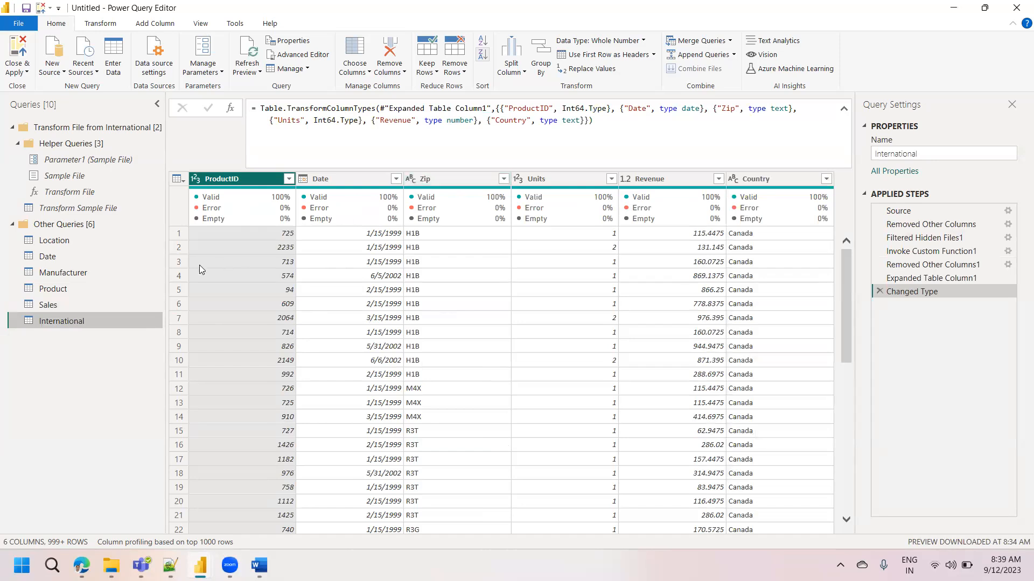
{"action": "left_click", "coordinate": [71, 307]}
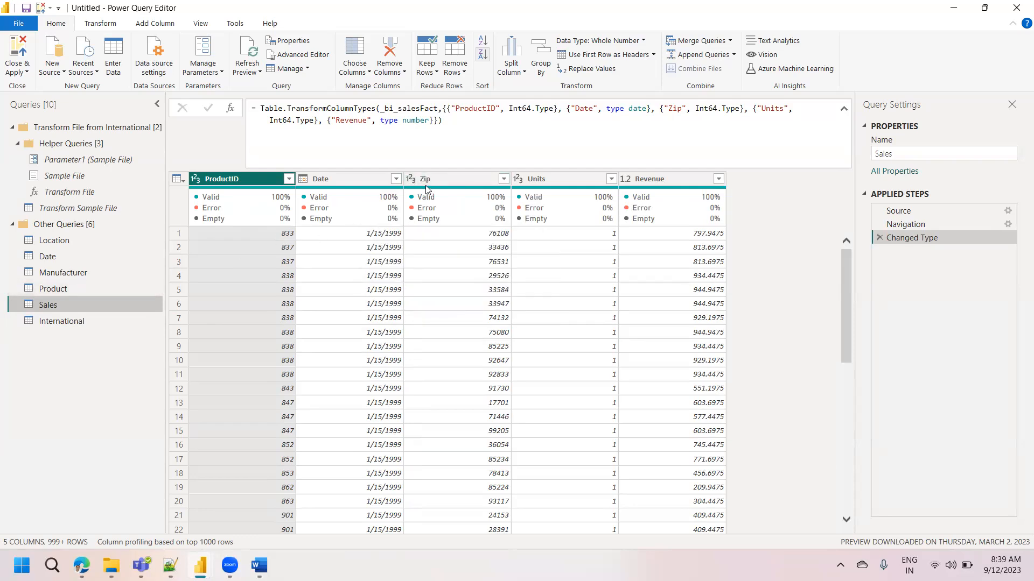
{"action": "left_click", "coordinate": [92, 322]}
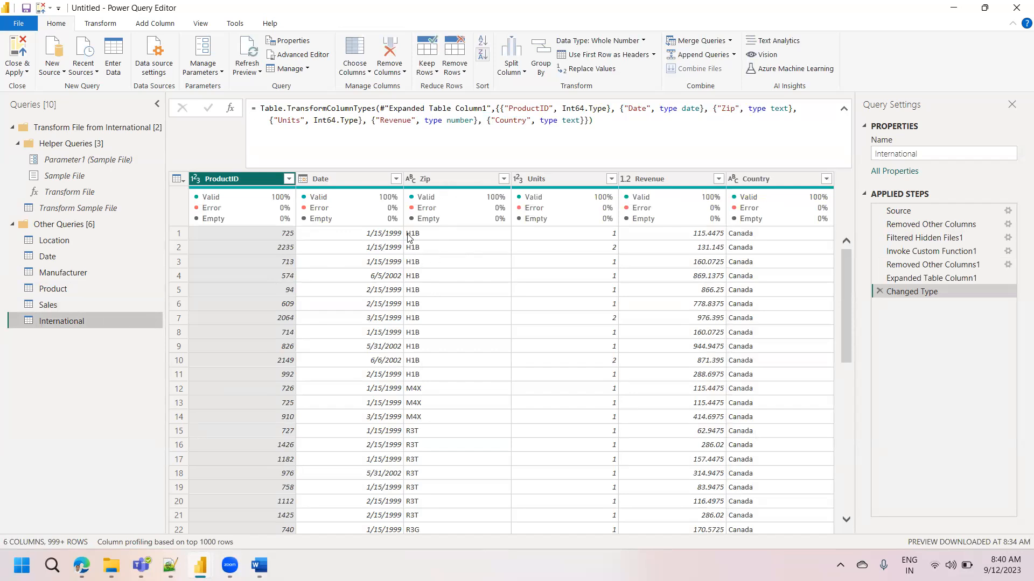
Step: Change the Zip column of the Sales query to Text, replacing the existing type conversion
{"action": "left_click", "coordinate": [84, 304]}
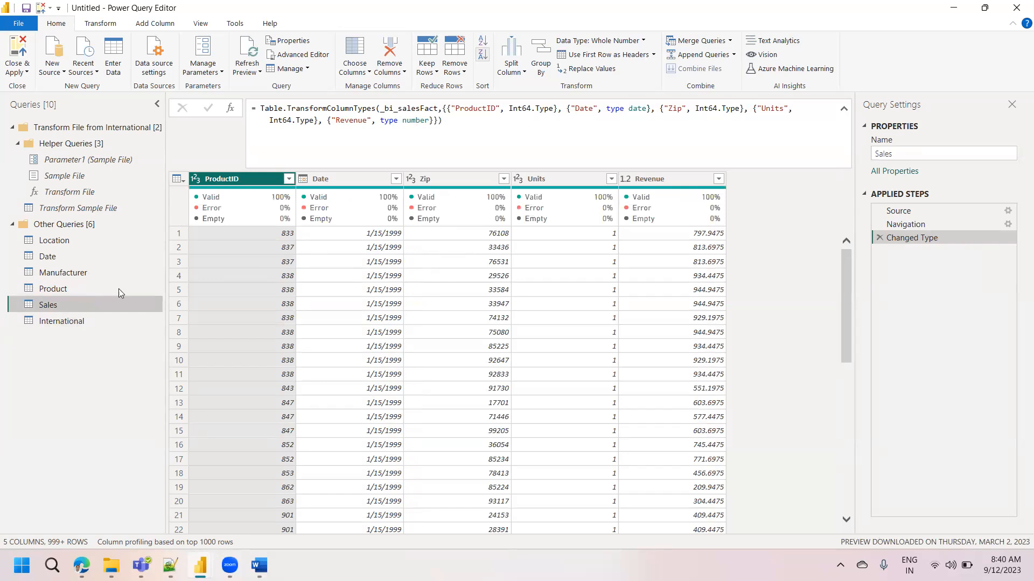
{"action": "left_click", "coordinate": [411, 180]}
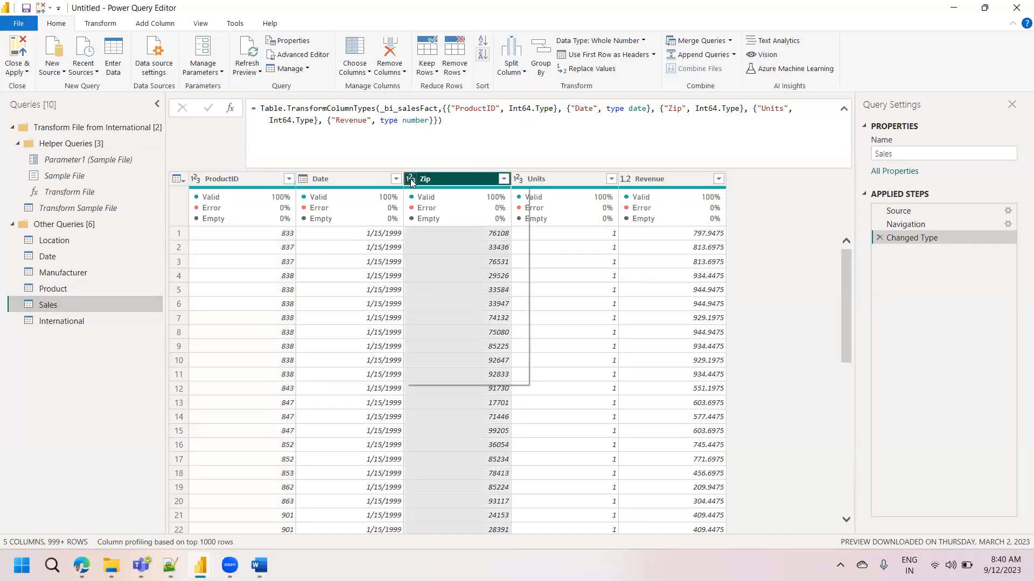
{"action": "left_click", "coordinate": [453, 323]}
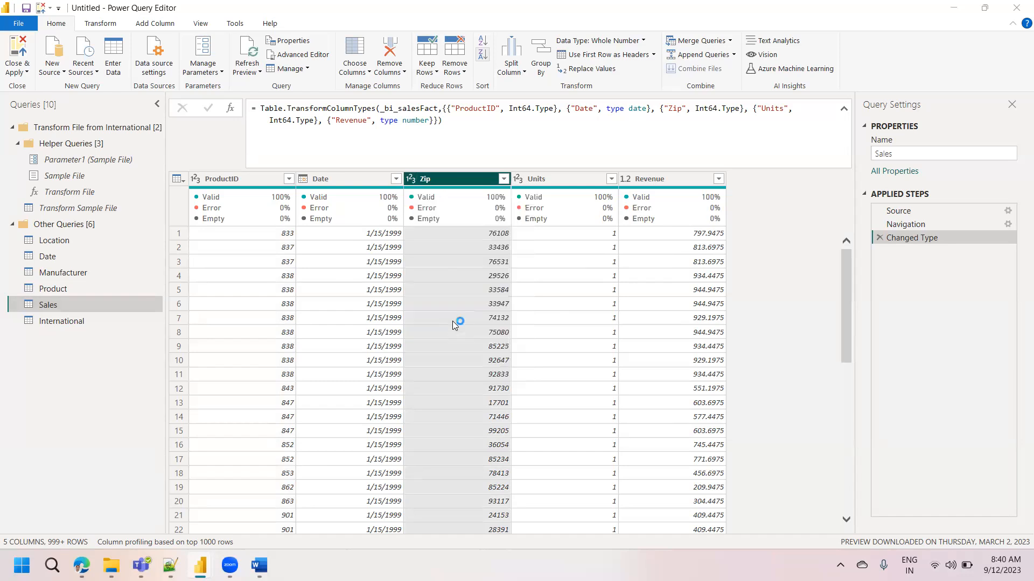
{"action": "left_click", "coordinate": [506, 315]}
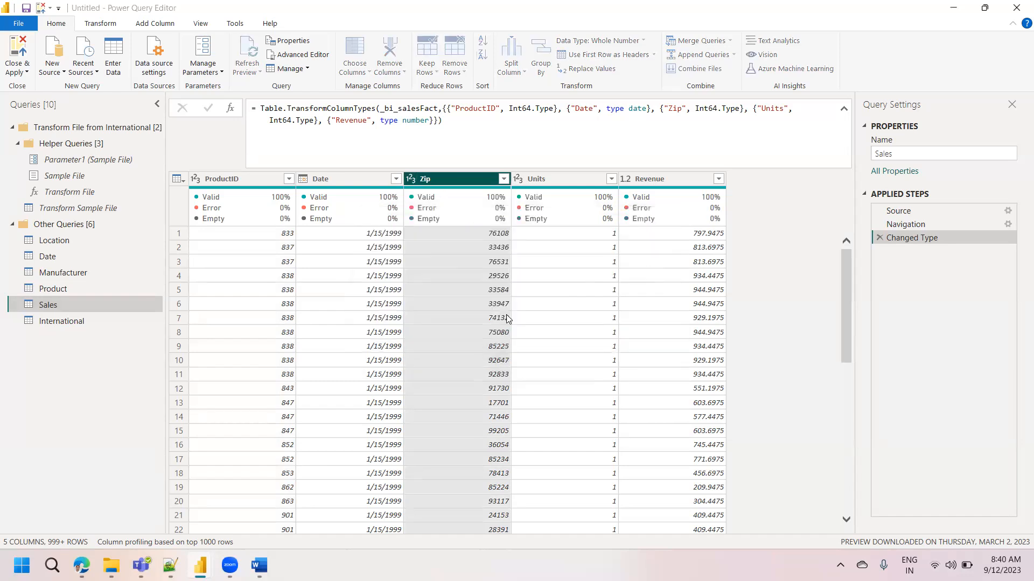
{"action": "left_click", "coordinate": [230, 183]}
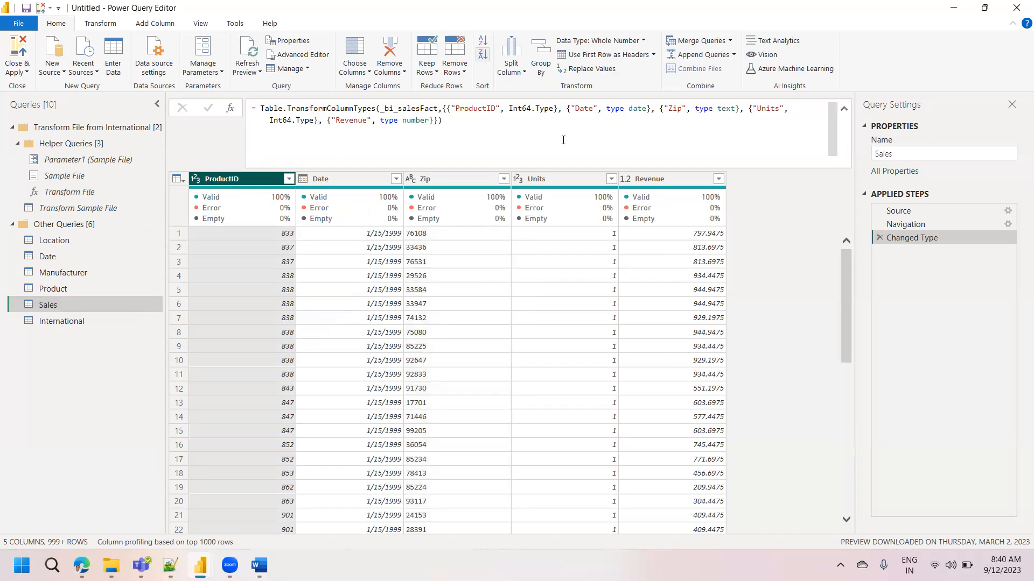
Step: Append the International table to the Sales query as a two-table append
{"action": "left_click", "coordinate": [695, 55]}
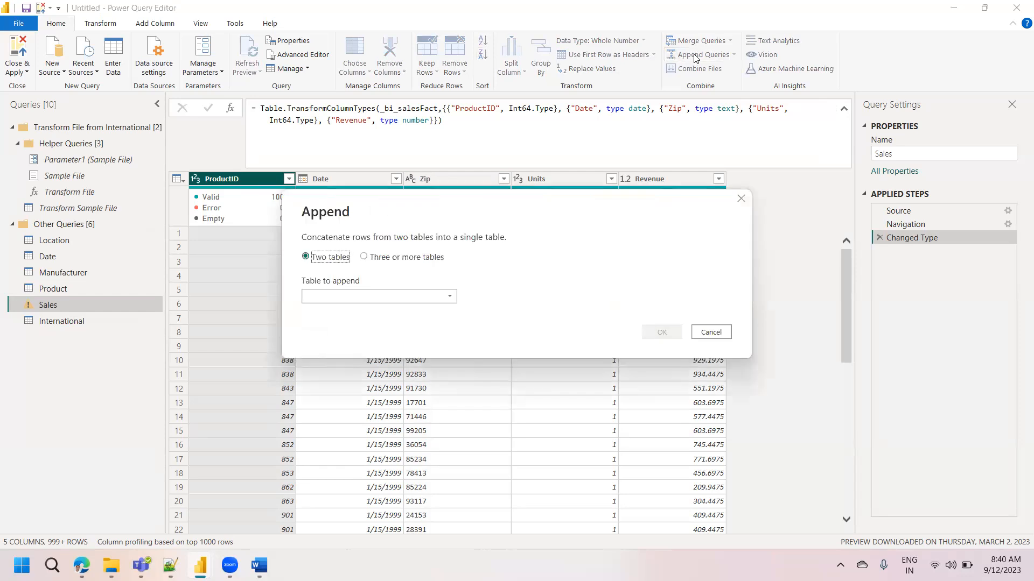
{"action": "left_click", "coordinate": [372, 299]}
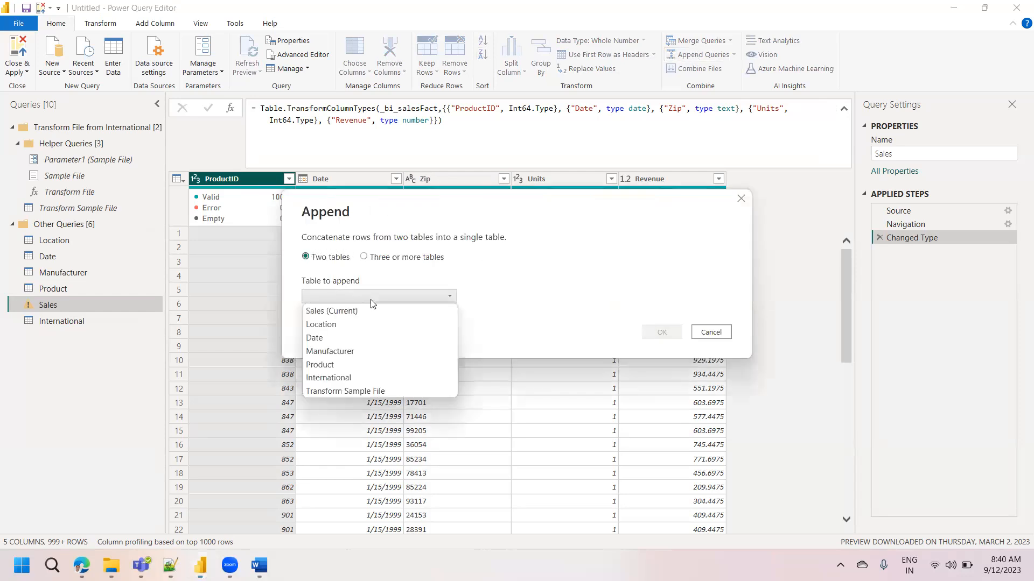
{"action": "left_click", "coordinate": [328, 377]}
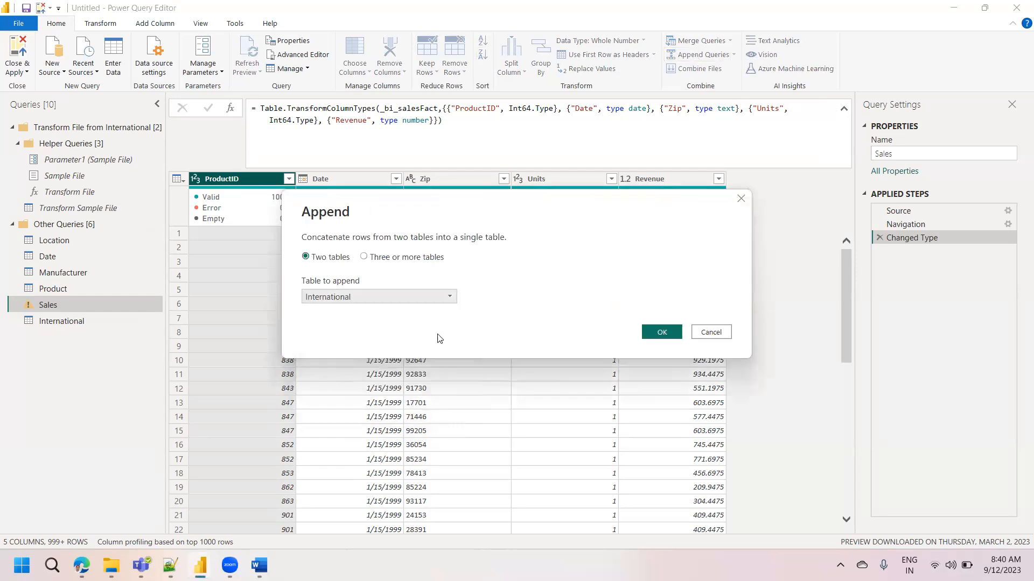
{"action": "left_click", "coordinate": [661, 335]}
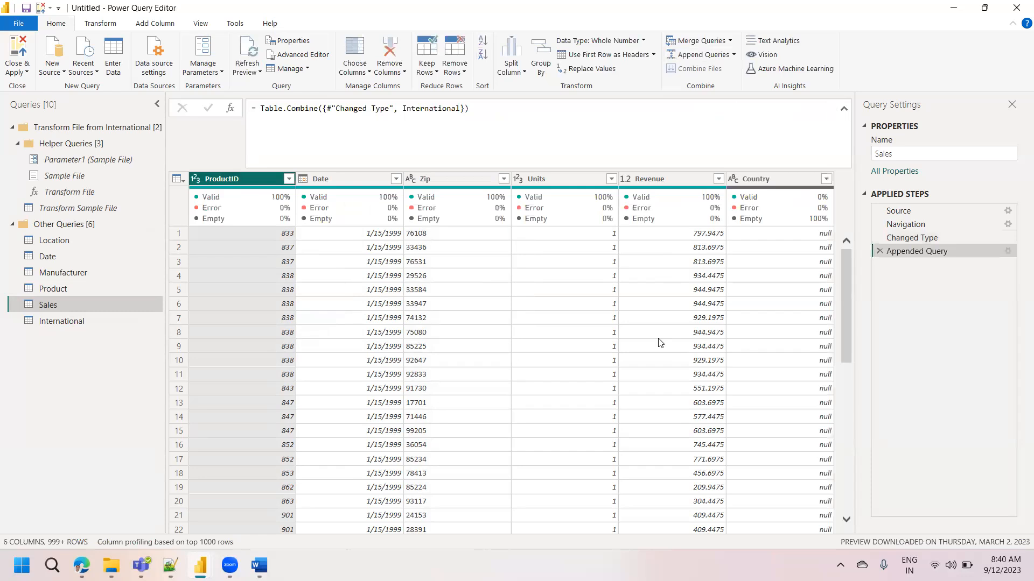
Step: Disable loading of the International query into the data model
{"action": "left_click", "coordinate": [74, 325]}
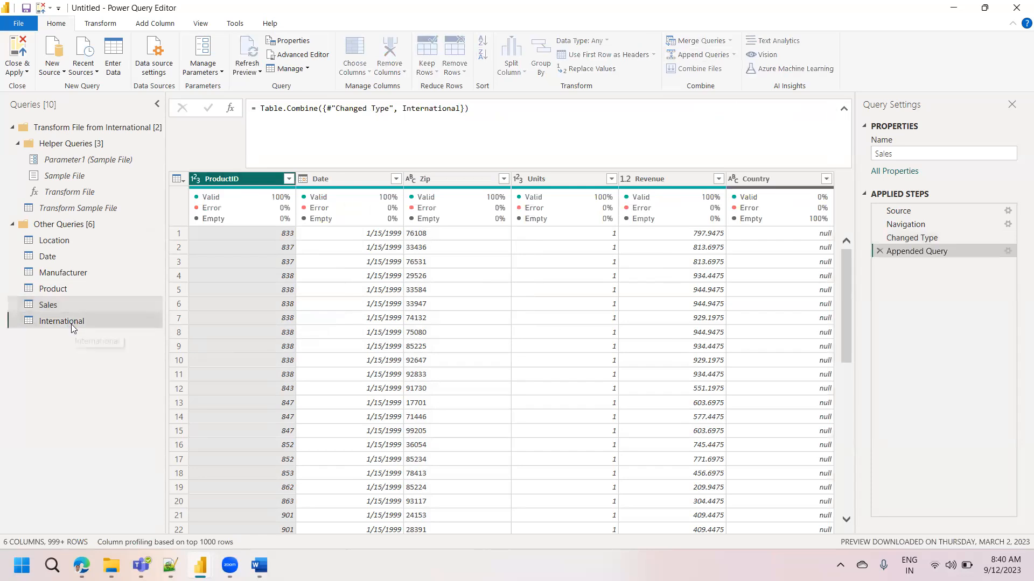
{"action": "right_click", "coordinate": [73, 326]}
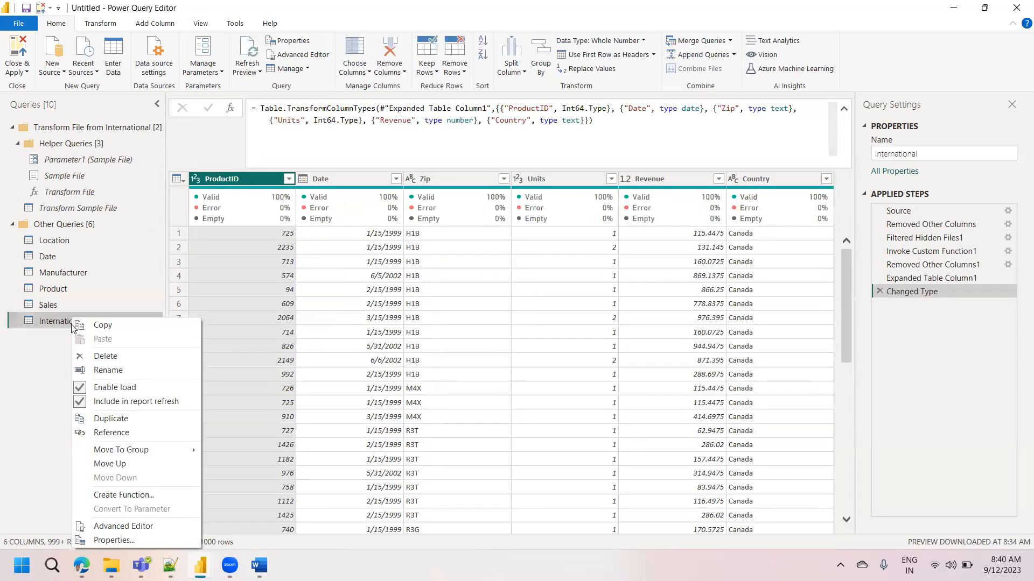
{"action": "left_click", "coordinate": [122, 388]}
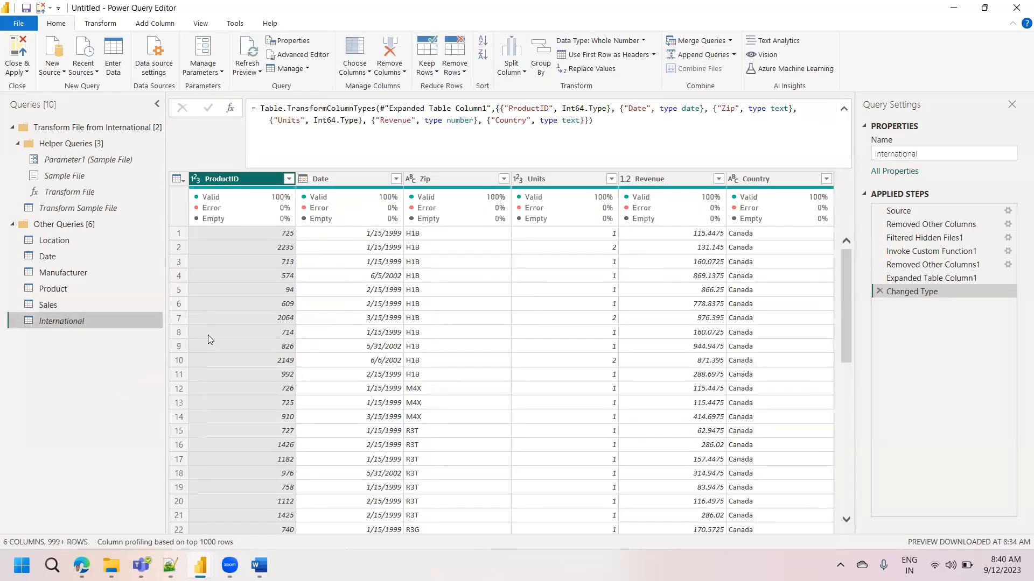
Step: Check which Country values the appended Sales query contains
{"action": "left_click", "coordinate": [49, 306]}
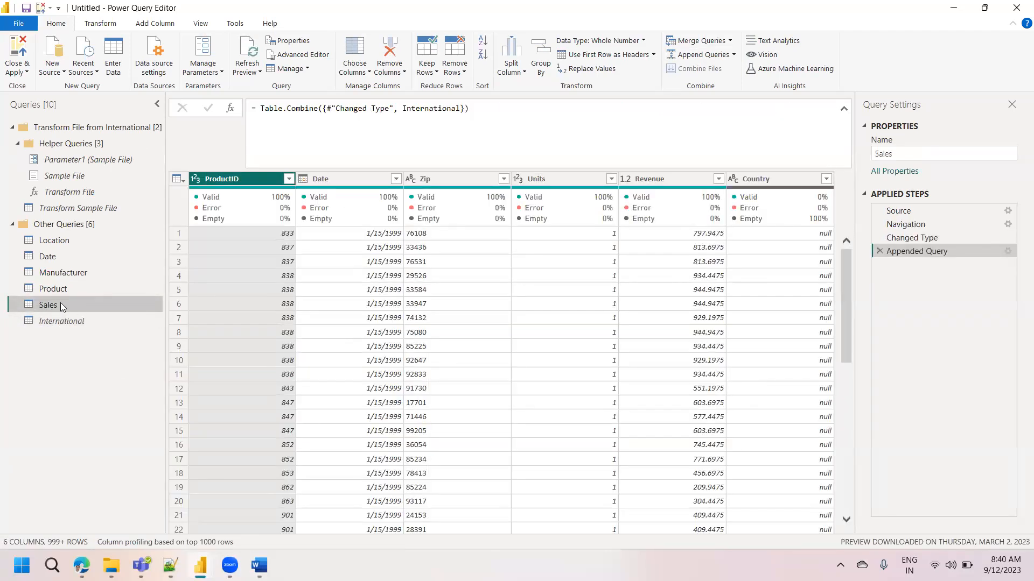
{"action": "left_click", "coordinate": [829, 177]}
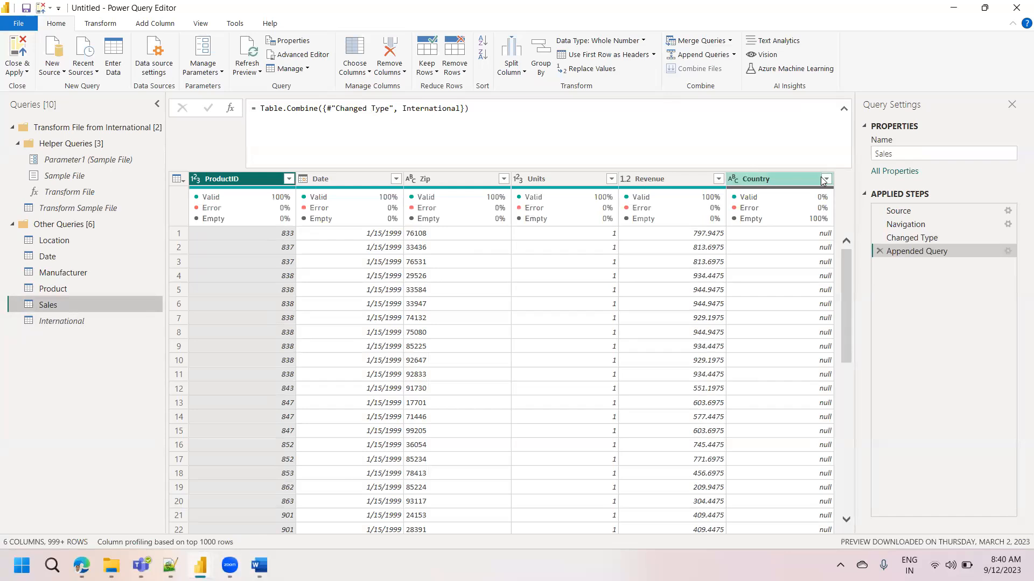
{"action": "left_click", "coordinate": [827, 179]}
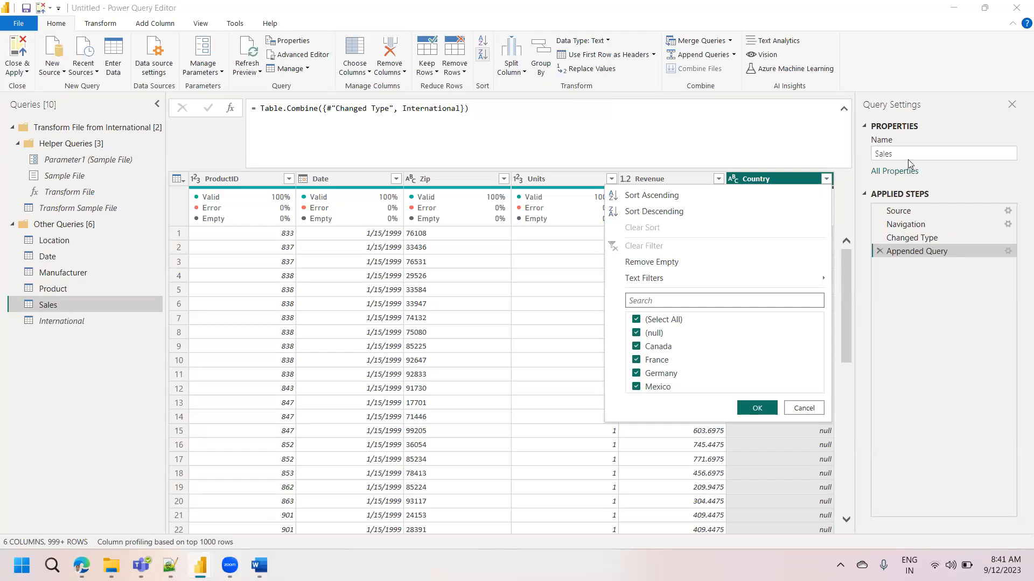
Step: Replace null with USA in the Country column of the Sales query
{"action": "left_click", "coordinate": [764, 182]}
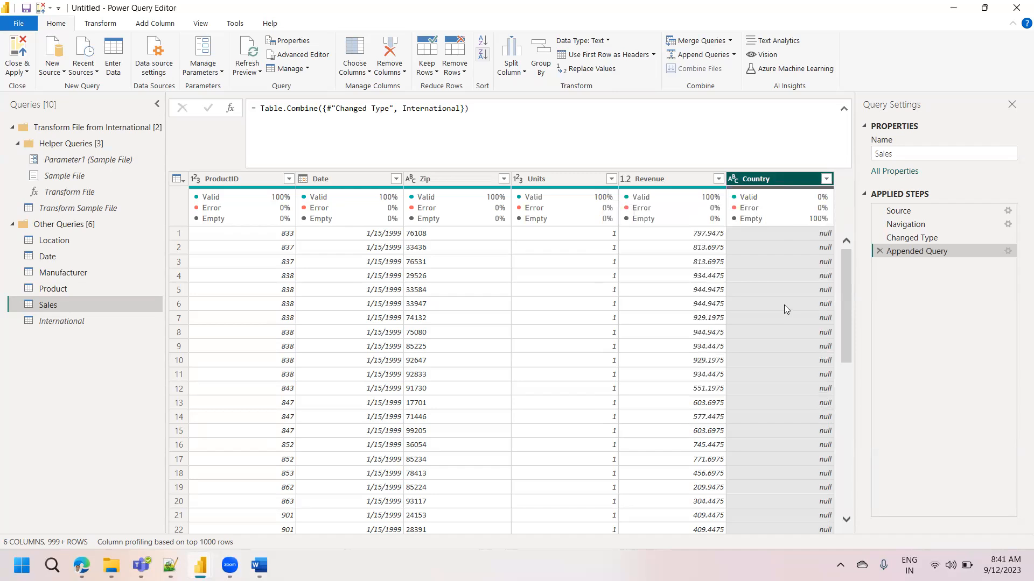
{"action": "right_click", "coordinate": [767, 185]}
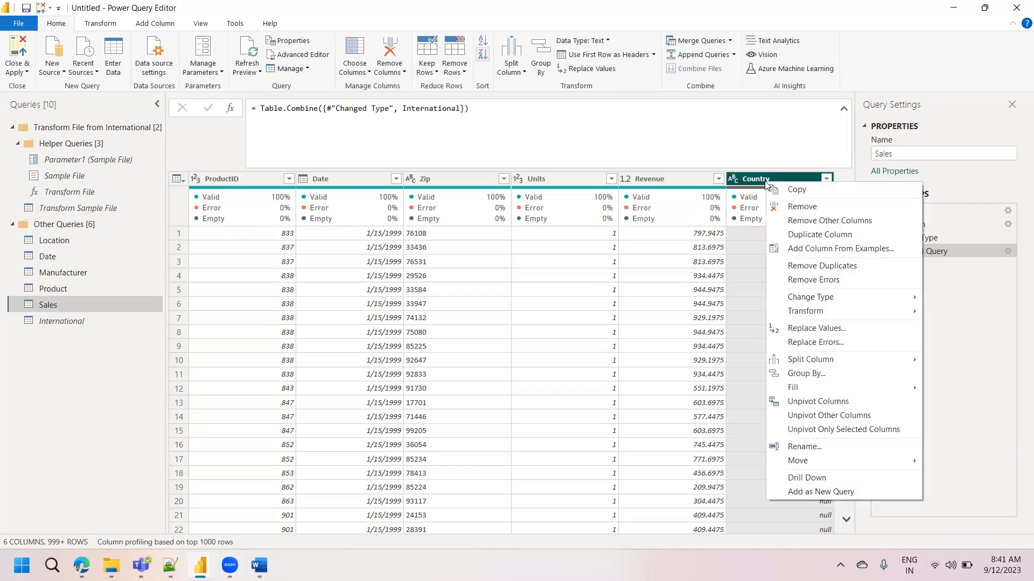
{"action": "left_click", "coordinate": [813, 326]}
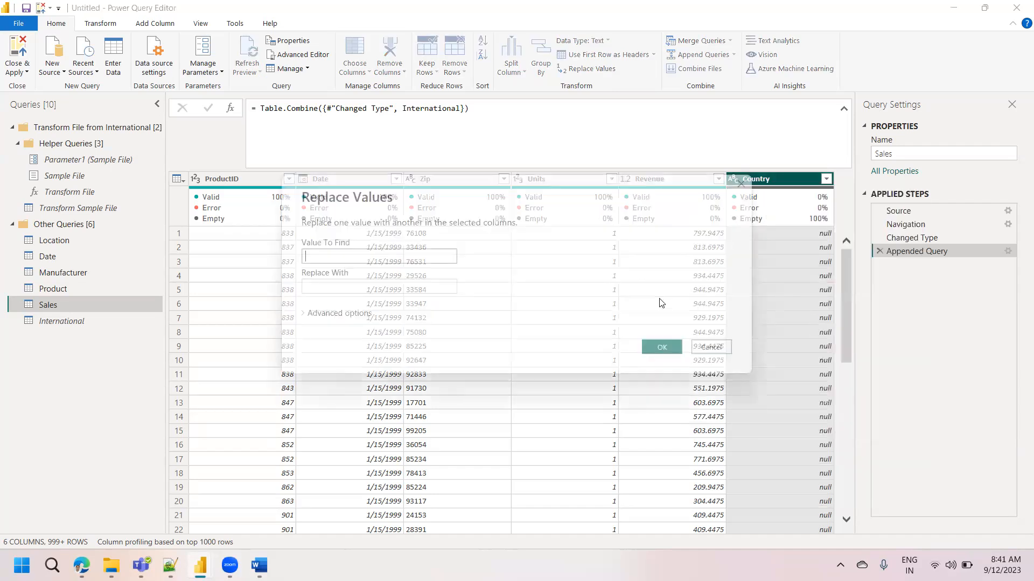
{"action": "type", "text": "null"}
{"action": "key", "text": "Tab"}
{"action": "type", "text": "USA"}
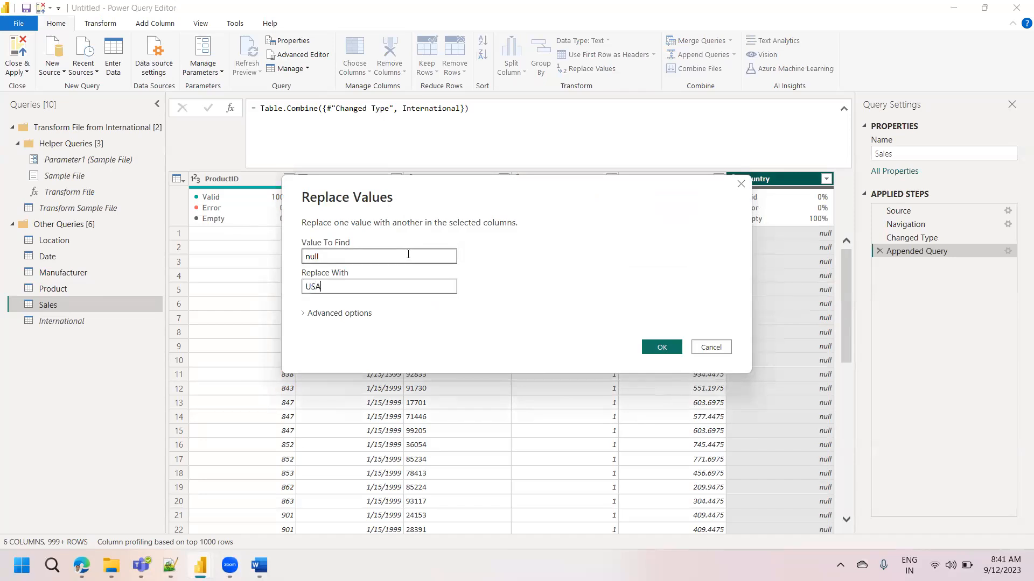
{"action": "left_click", "coordinate": [674, 347]}
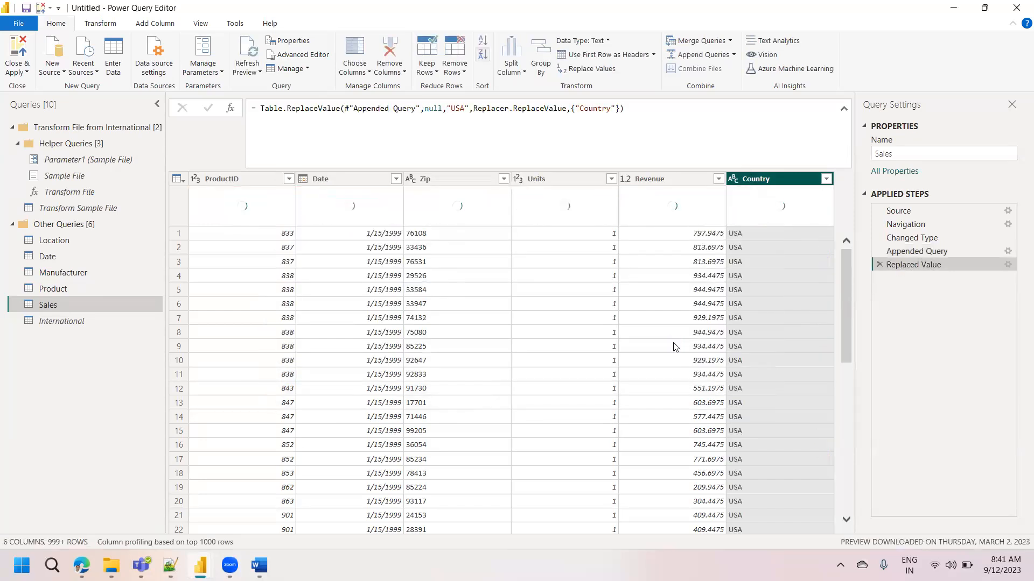
Step: Load the complete list of Country values in the Sales query to verify the replacement
{"action": "left_click", "coordinate": [826, 179]}
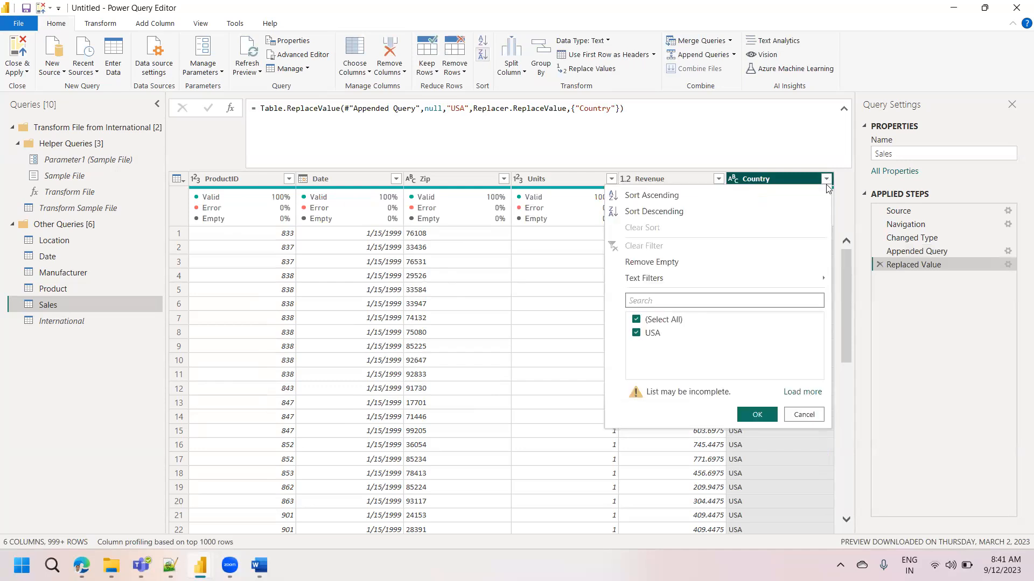
{"action": "left_click", "coordinate": [816, 392]}
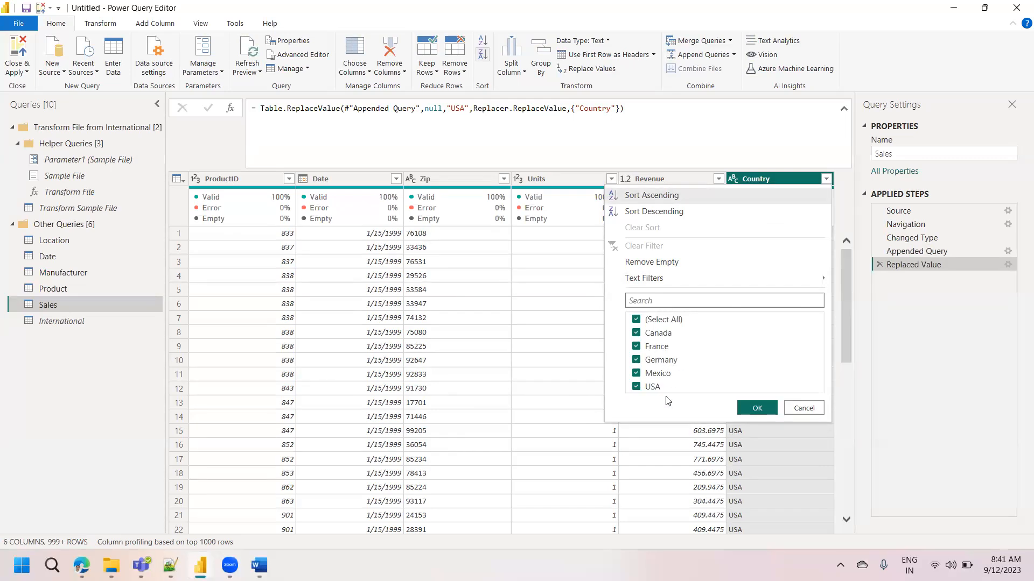
{"action": "left_click", "coordinate": [59, 308]}
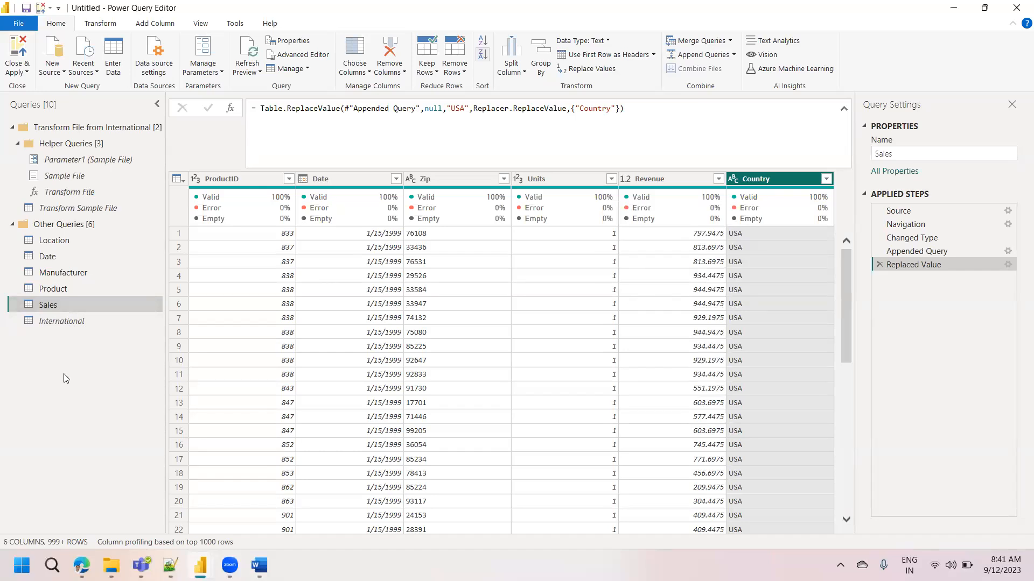
Step: Apply the query changes and close Power Query Editor to load the tables into the data model
{"action": "left_click", "coordinate": [17, 72]}
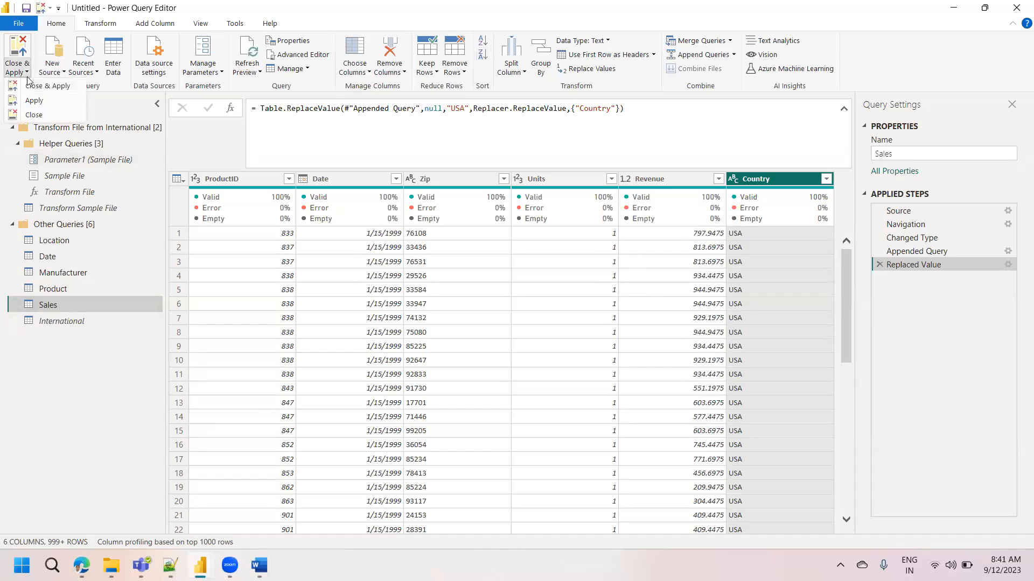
{"action": "left_click", "coordinate": [41, 87]}
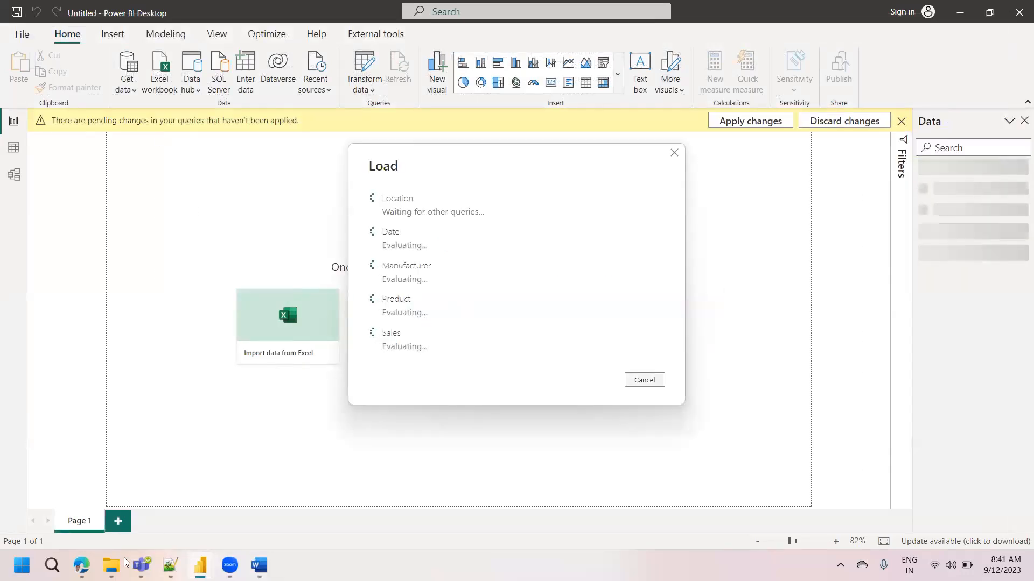
Step: Switch to File Explorer to view the CSV files in the International folder, and return to Power BI Desktop
{"action": "left_click", "coordinate": [112, 566]}
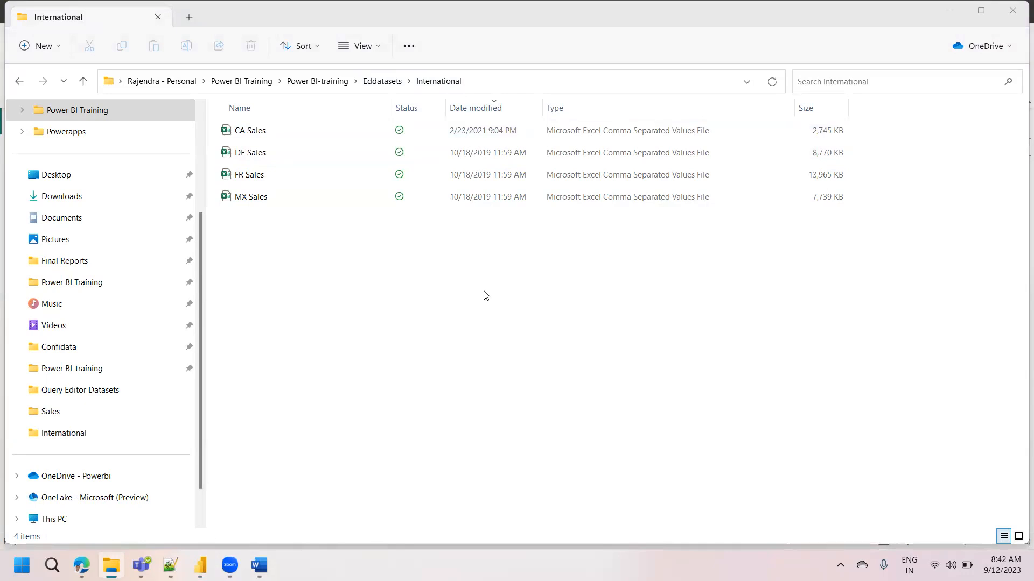
{"action": "mouse_move", "coordinate": [200, 565]}
{"action": "left_click", "coordinate": [263, 509]}
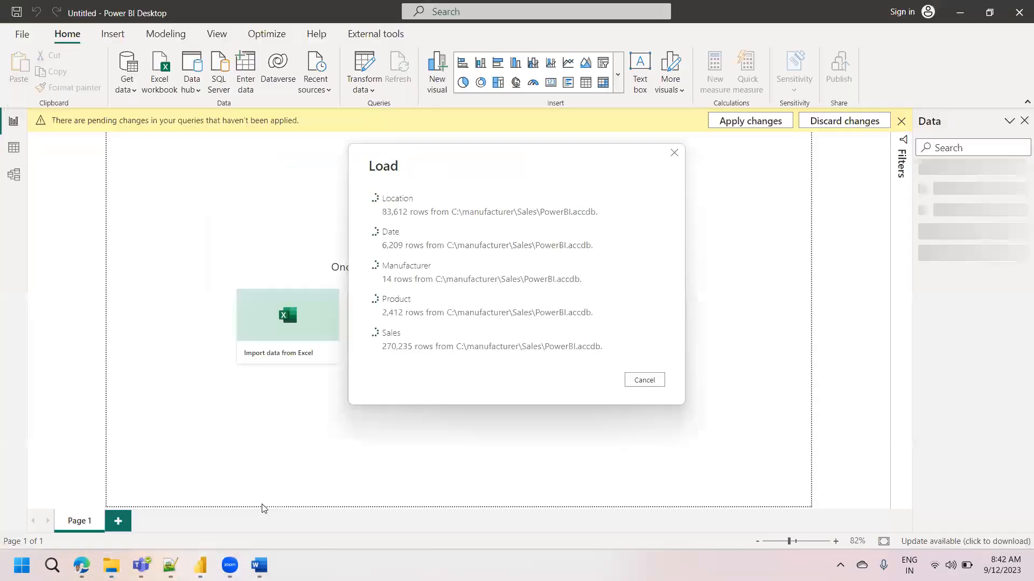